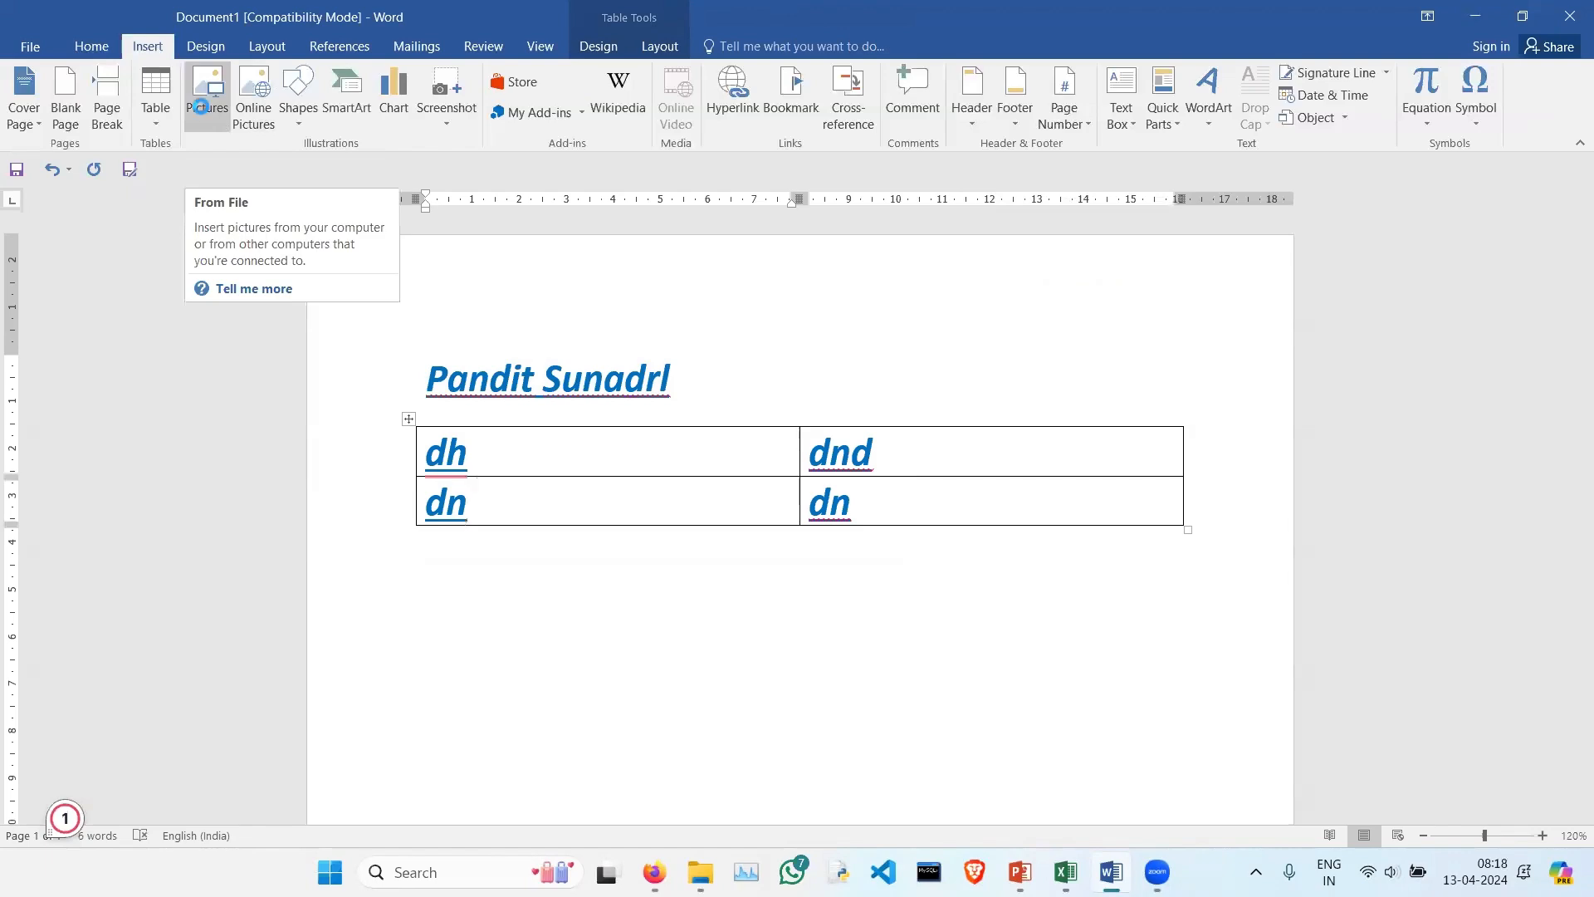
# Step: Insert the picture Acer_Wallpaper_01_3840x2400 from the Acer pictures folder into the table's first cell of the second row, and delete it again
pyautogui.click(202, 112)
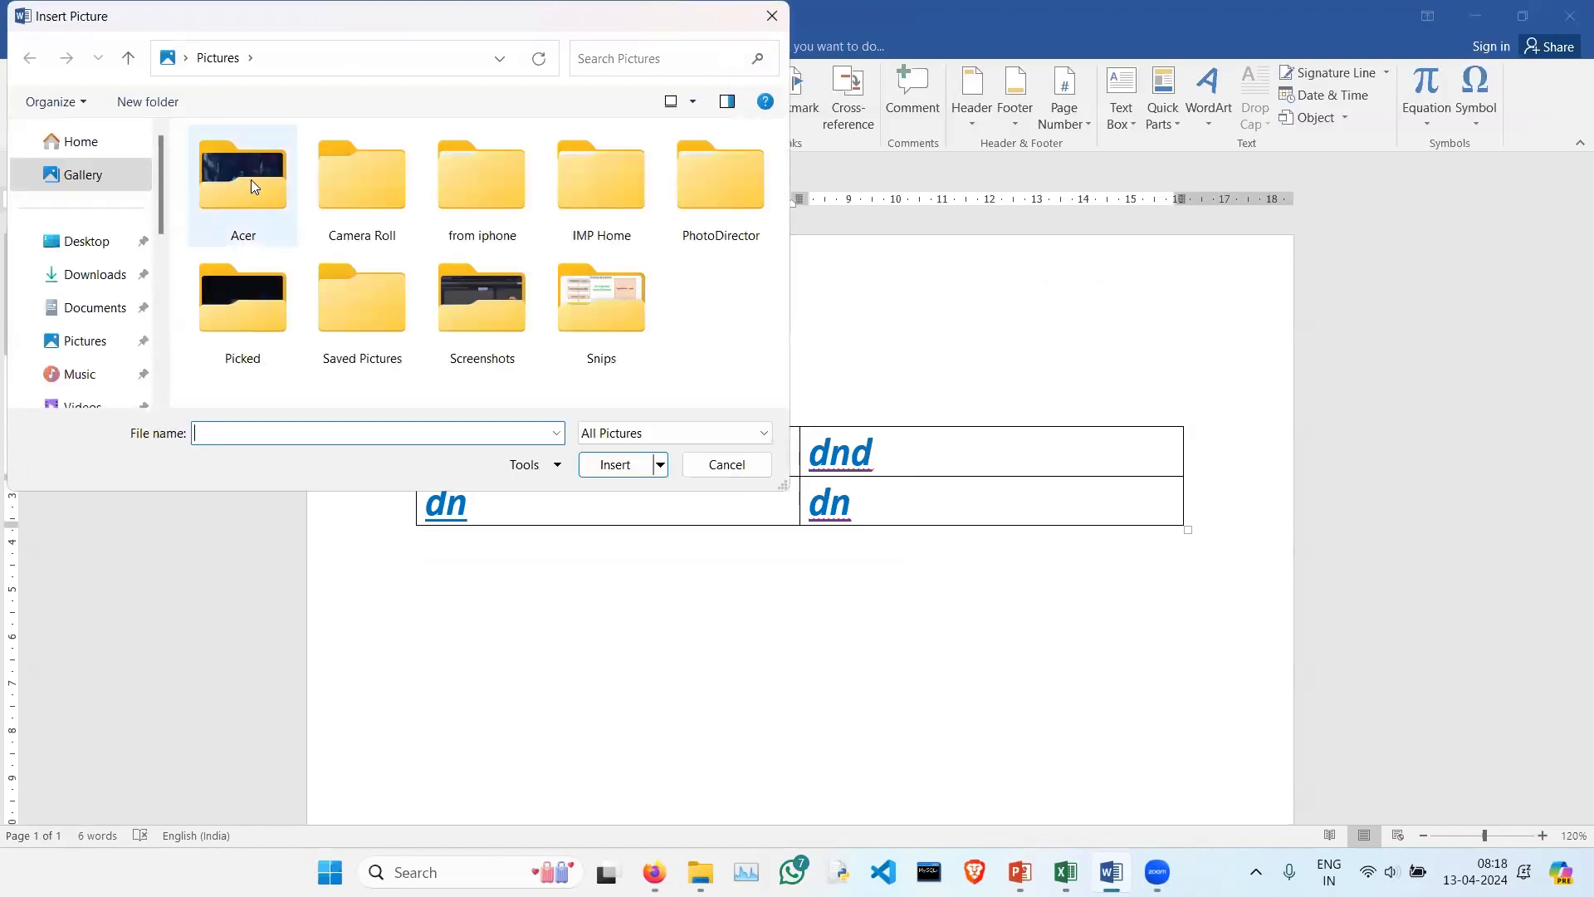
pyautogui.click(771, 16)
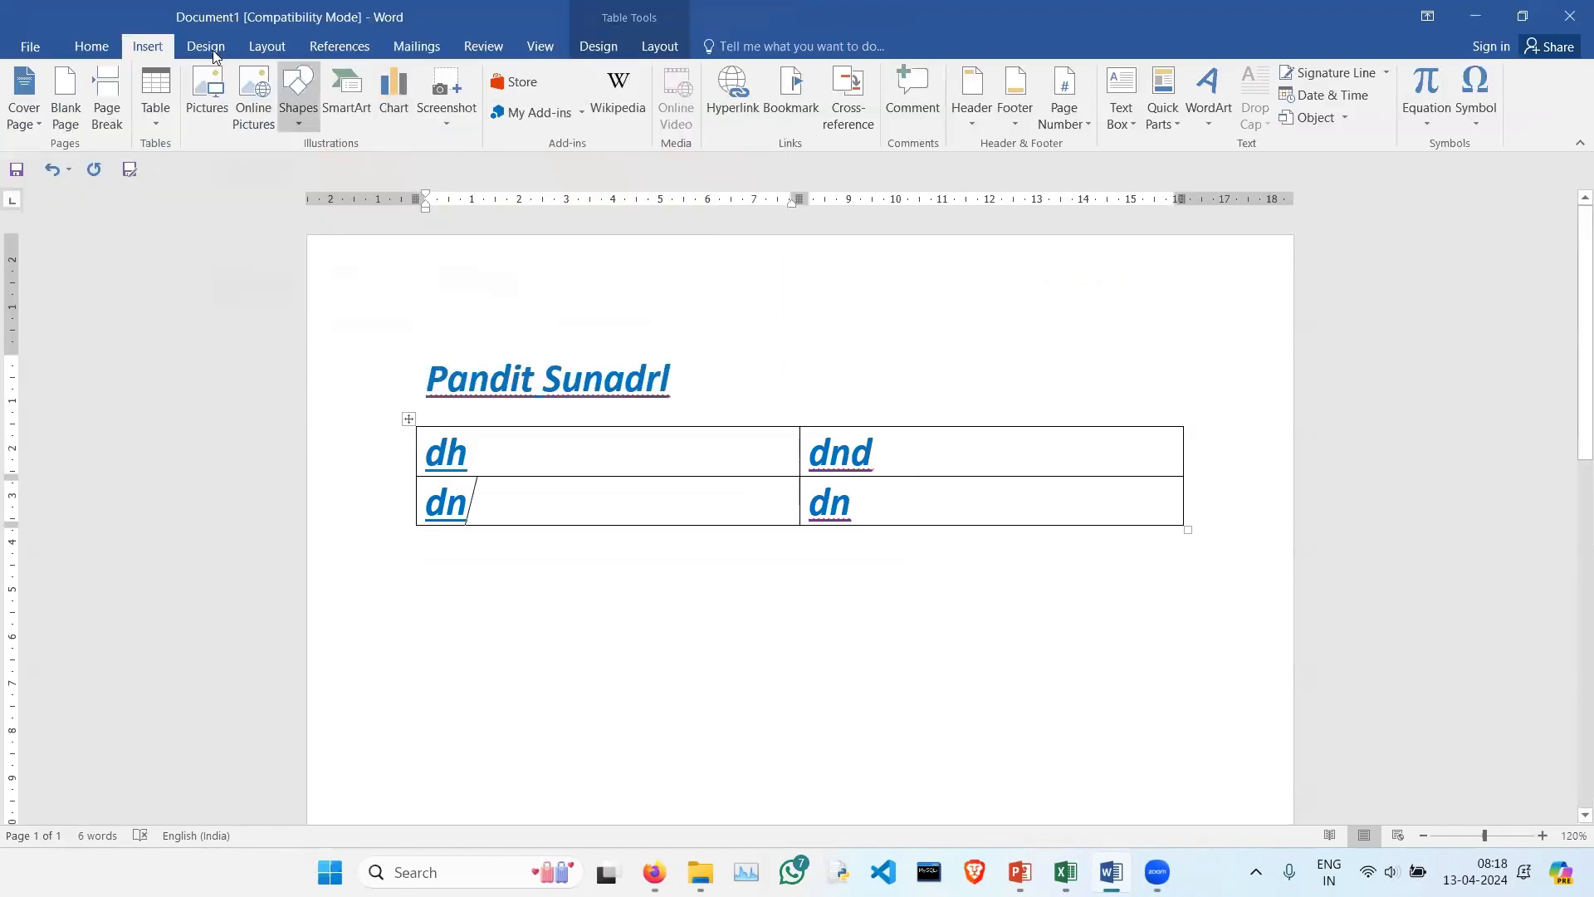
pyautogui.click(203, 112)
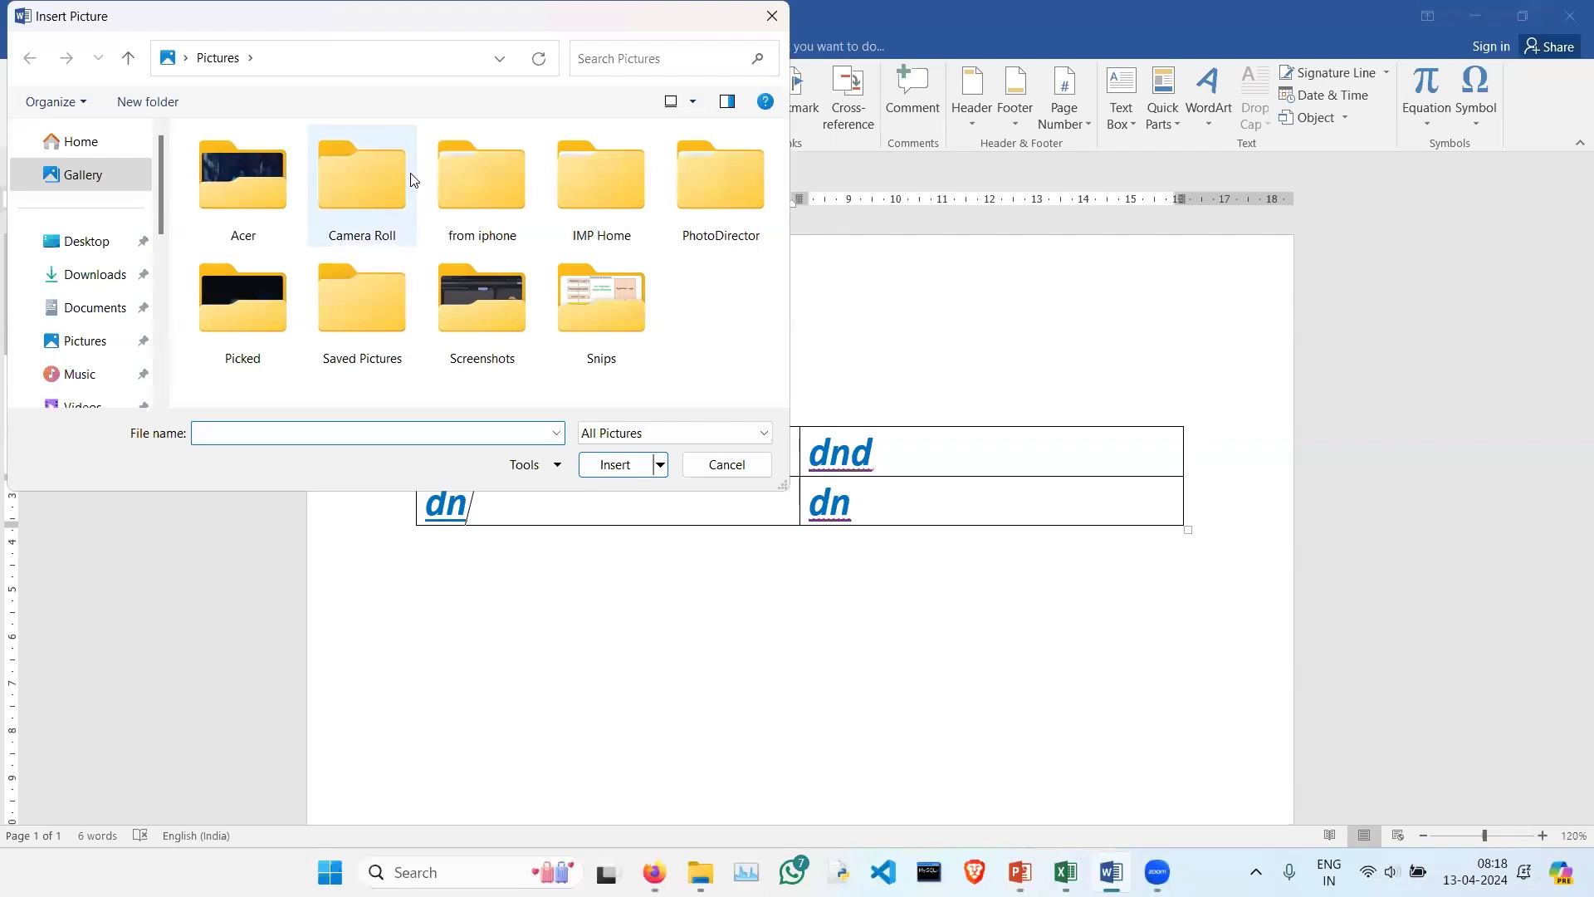
pyautogui.doubleClick(242, 217)
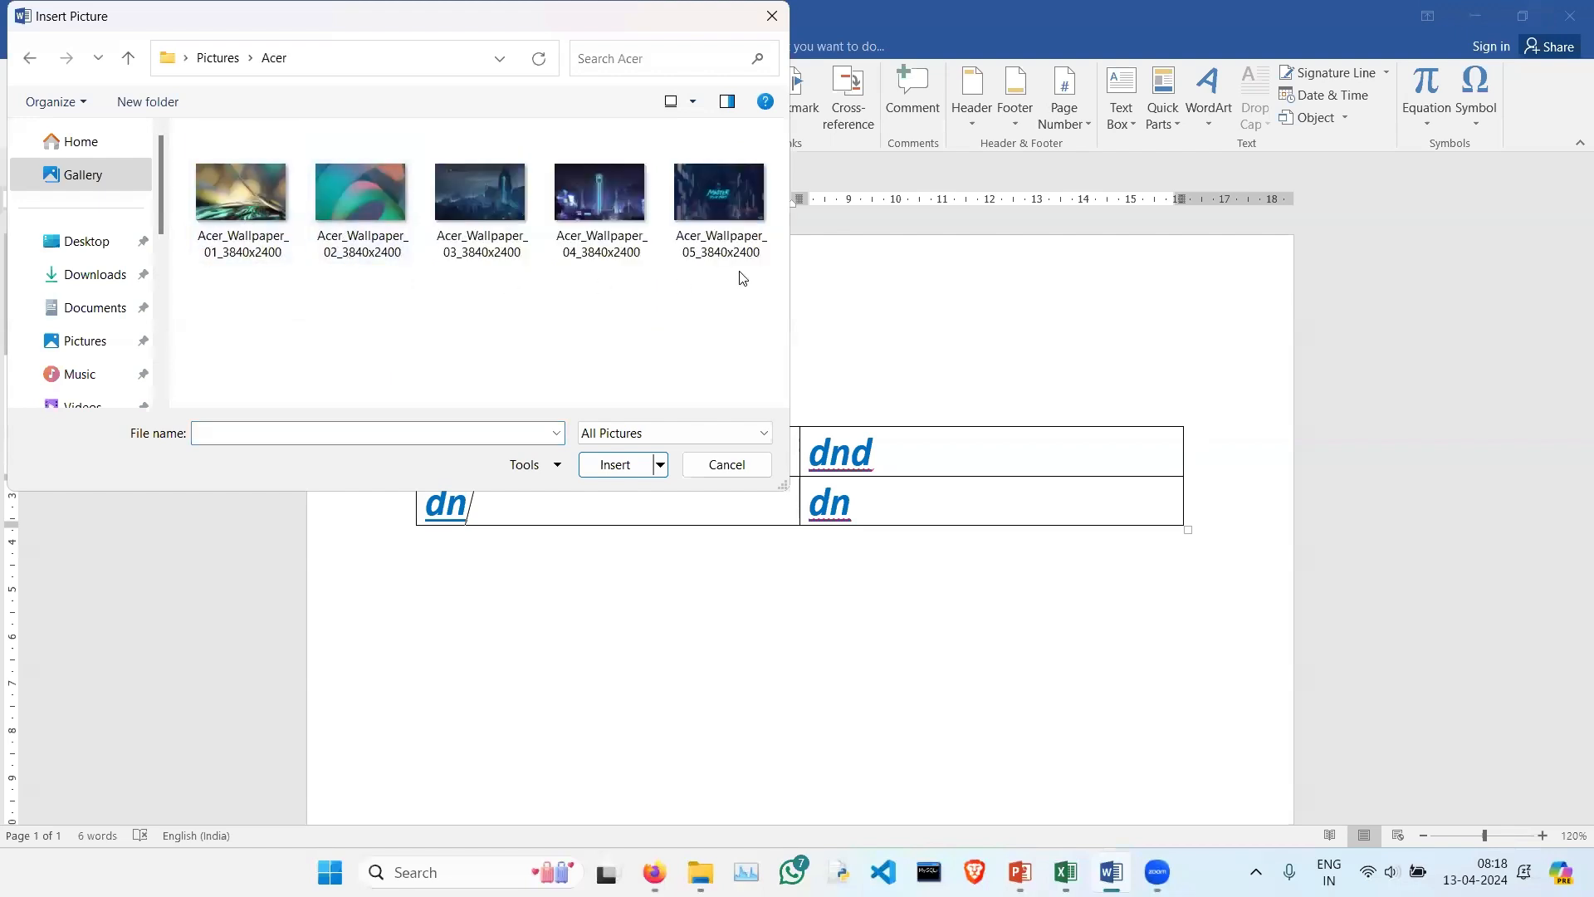
pyautogui.click(257, 221)
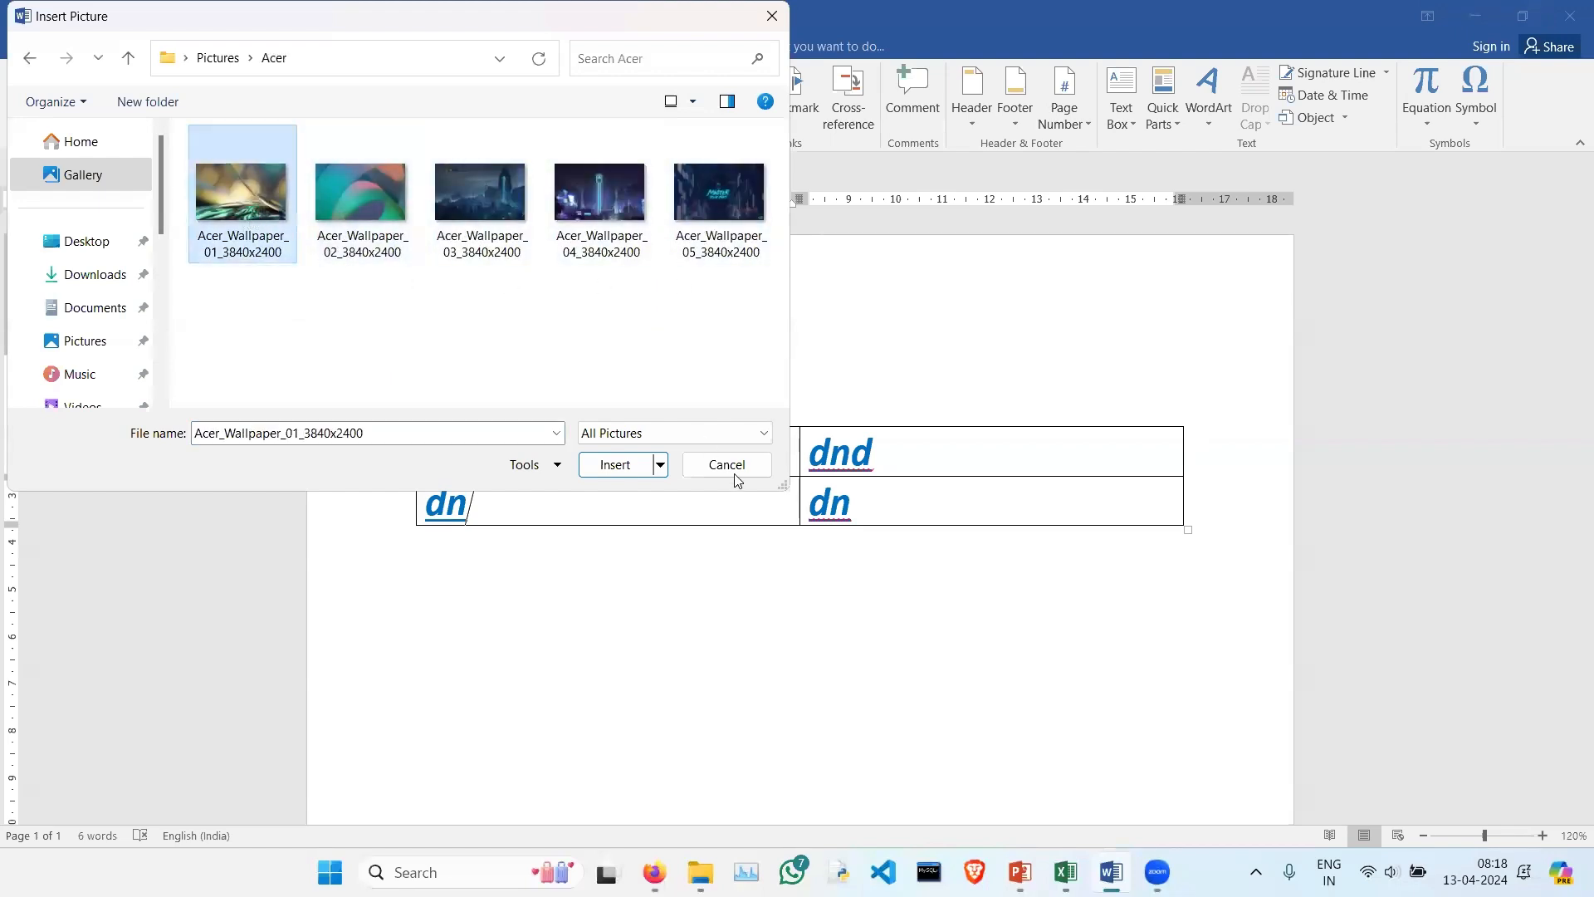
pyautogui.click(614, 465)
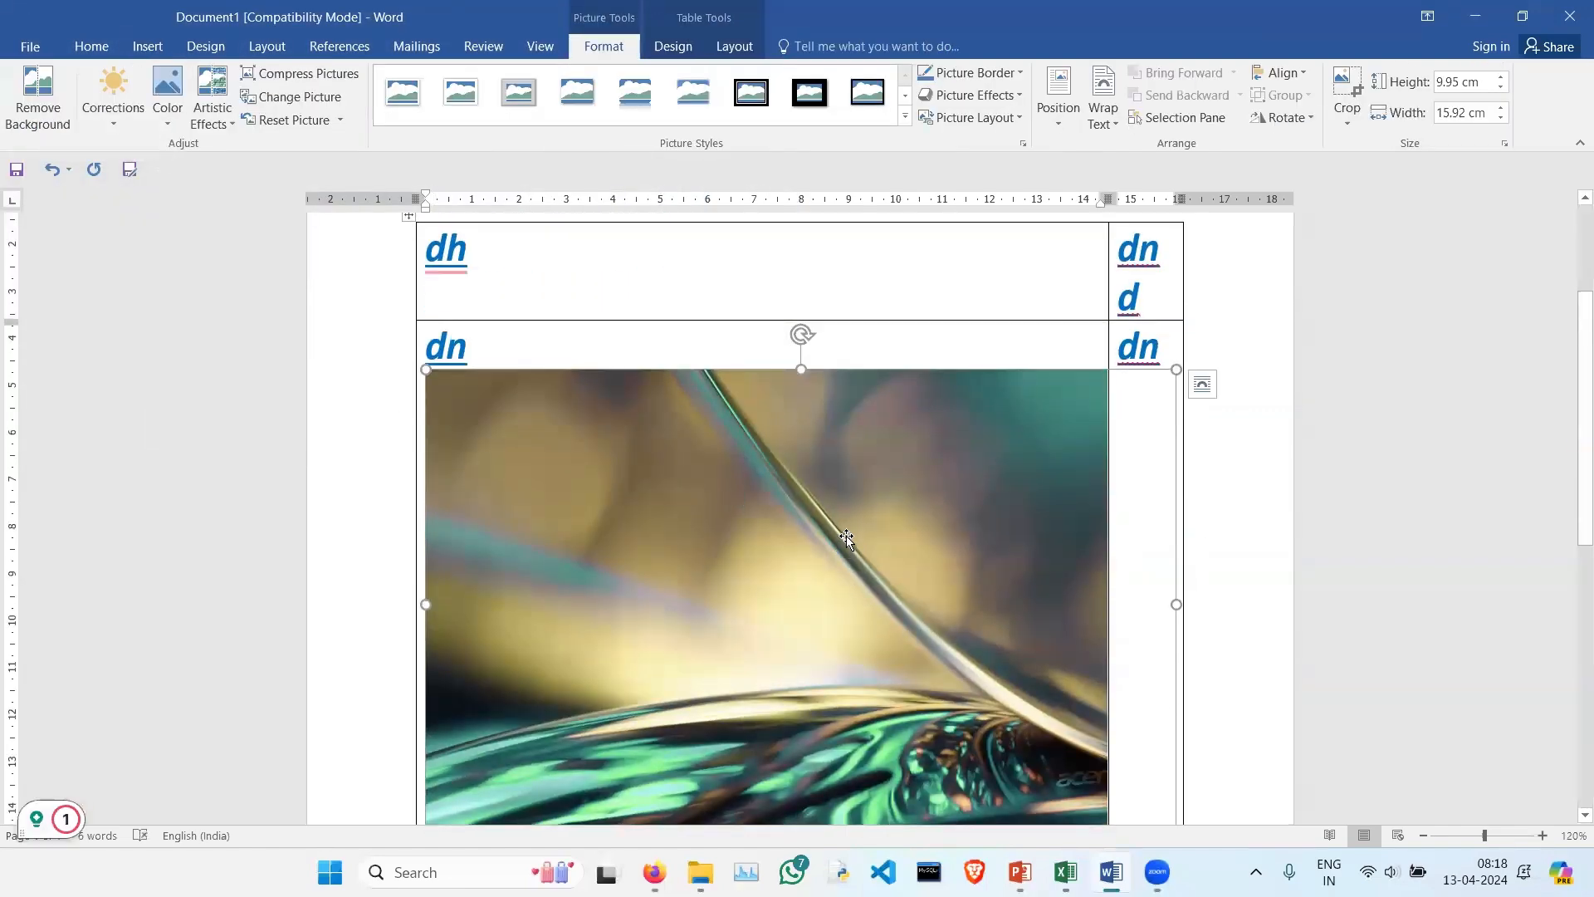
pyautogui.press('Delete')
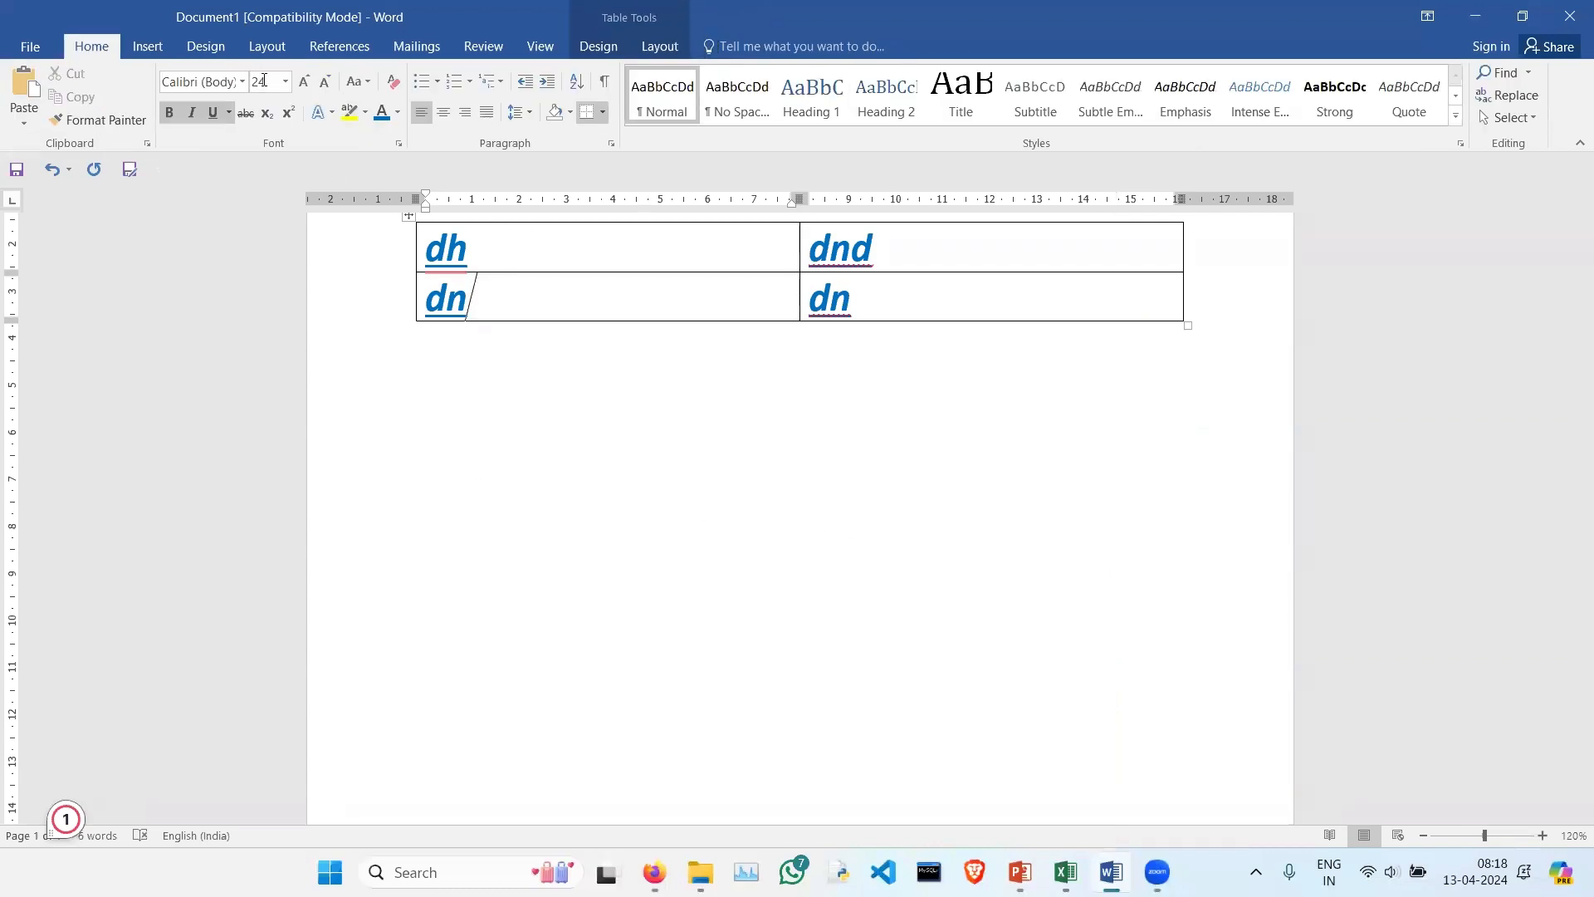
# Step: Add a Blank style header with the text PSSOU and return to the document body below the table
pyautogui.click(142, 41)
pyautogui.click(972, 121)
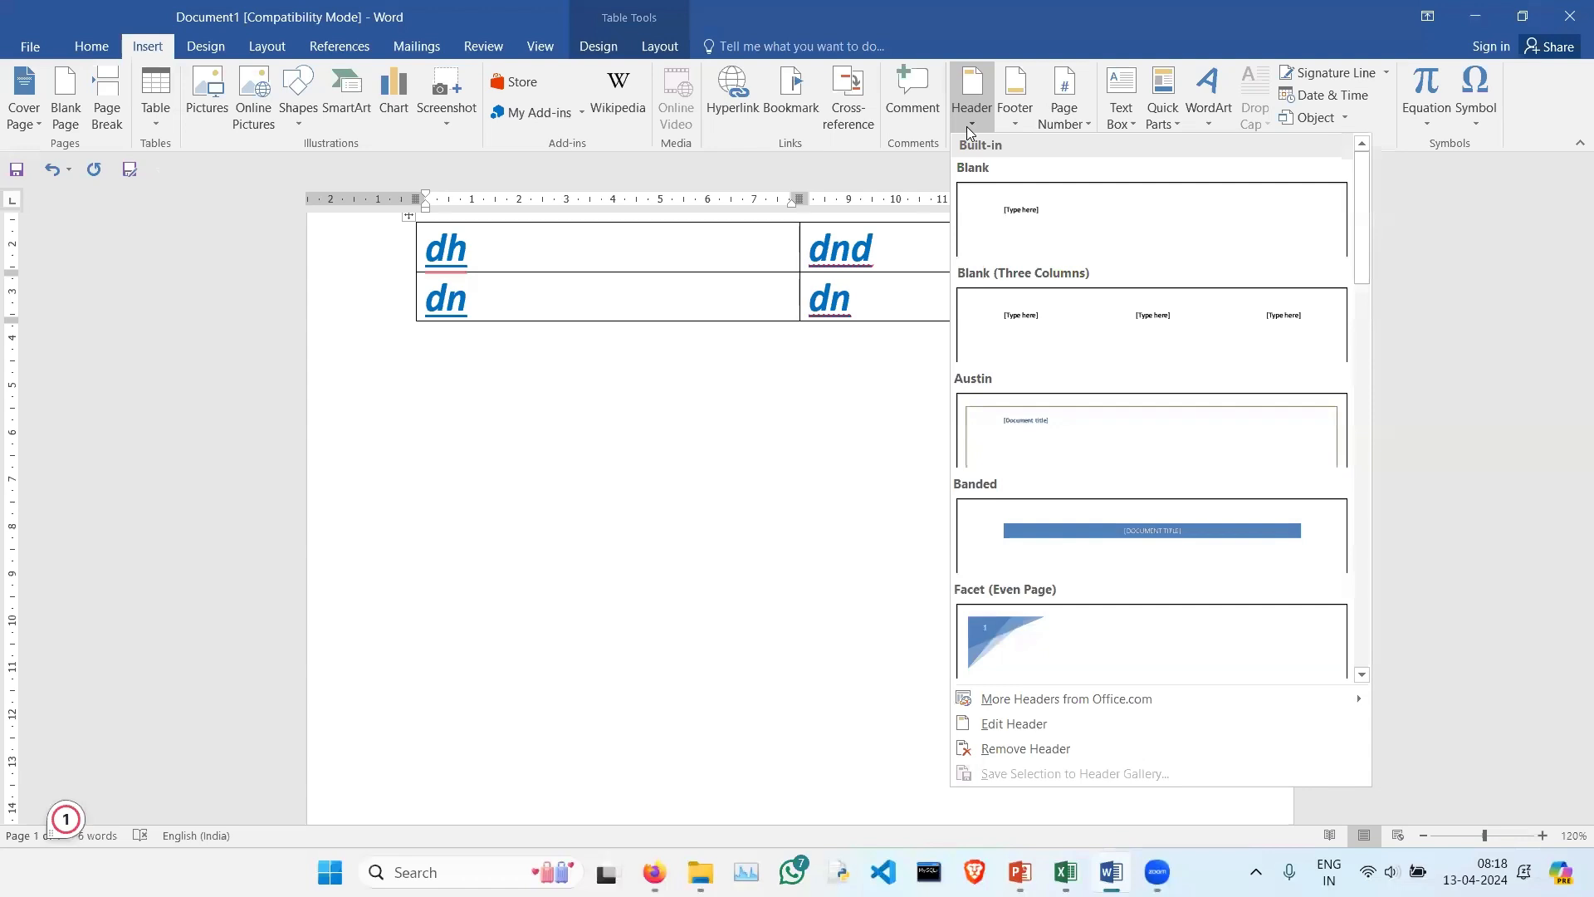
pyautogui.click(1045, 242)
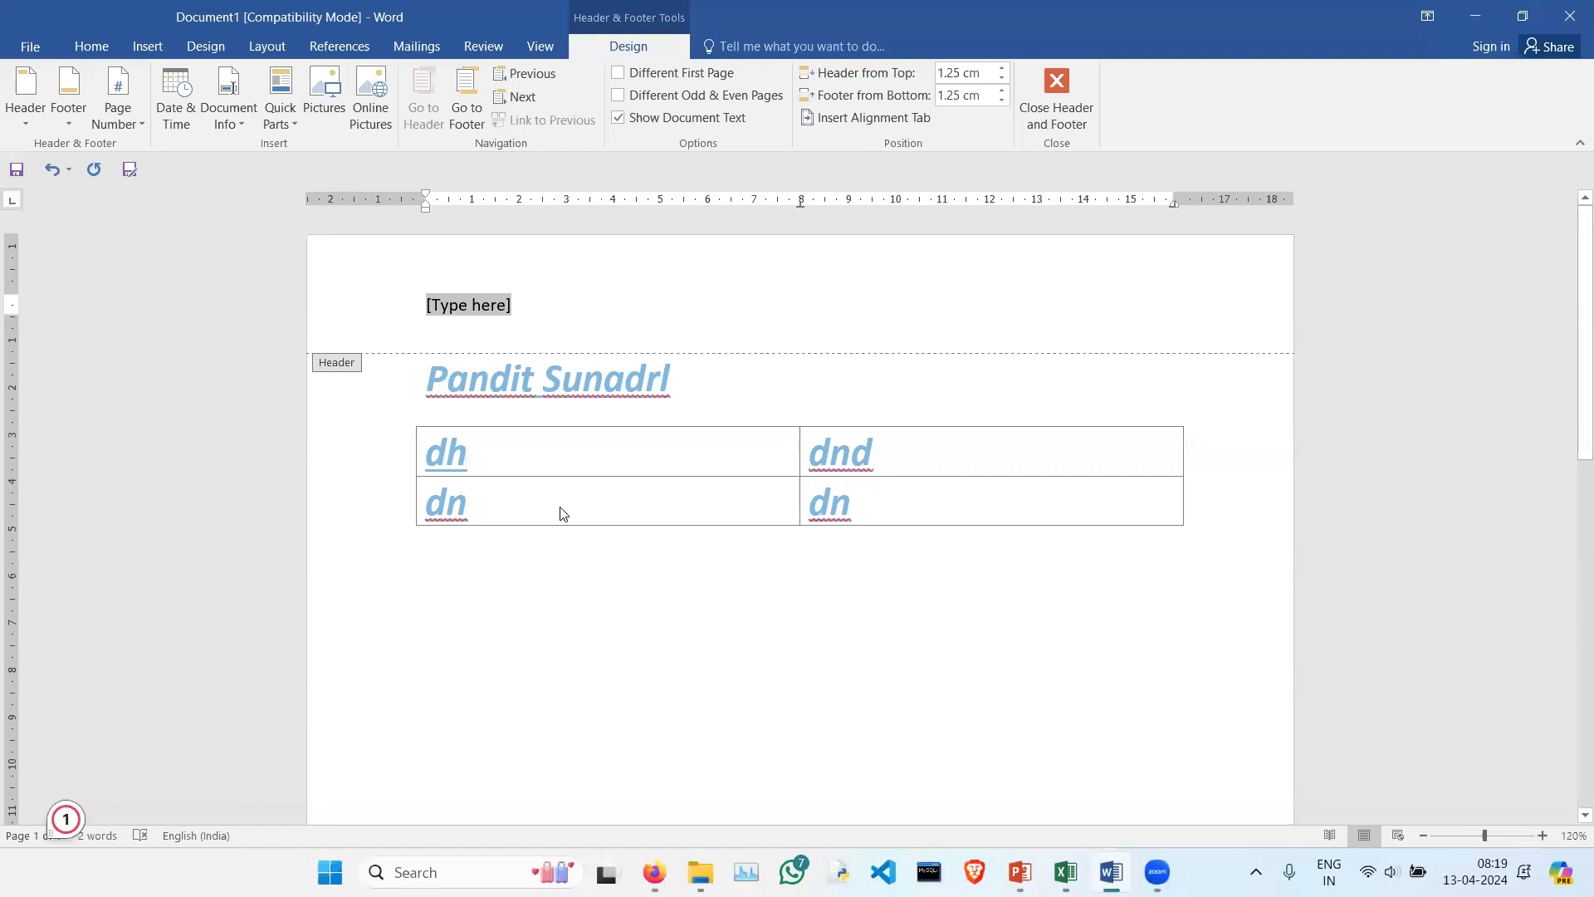
pyautogui.write('PSSOU')
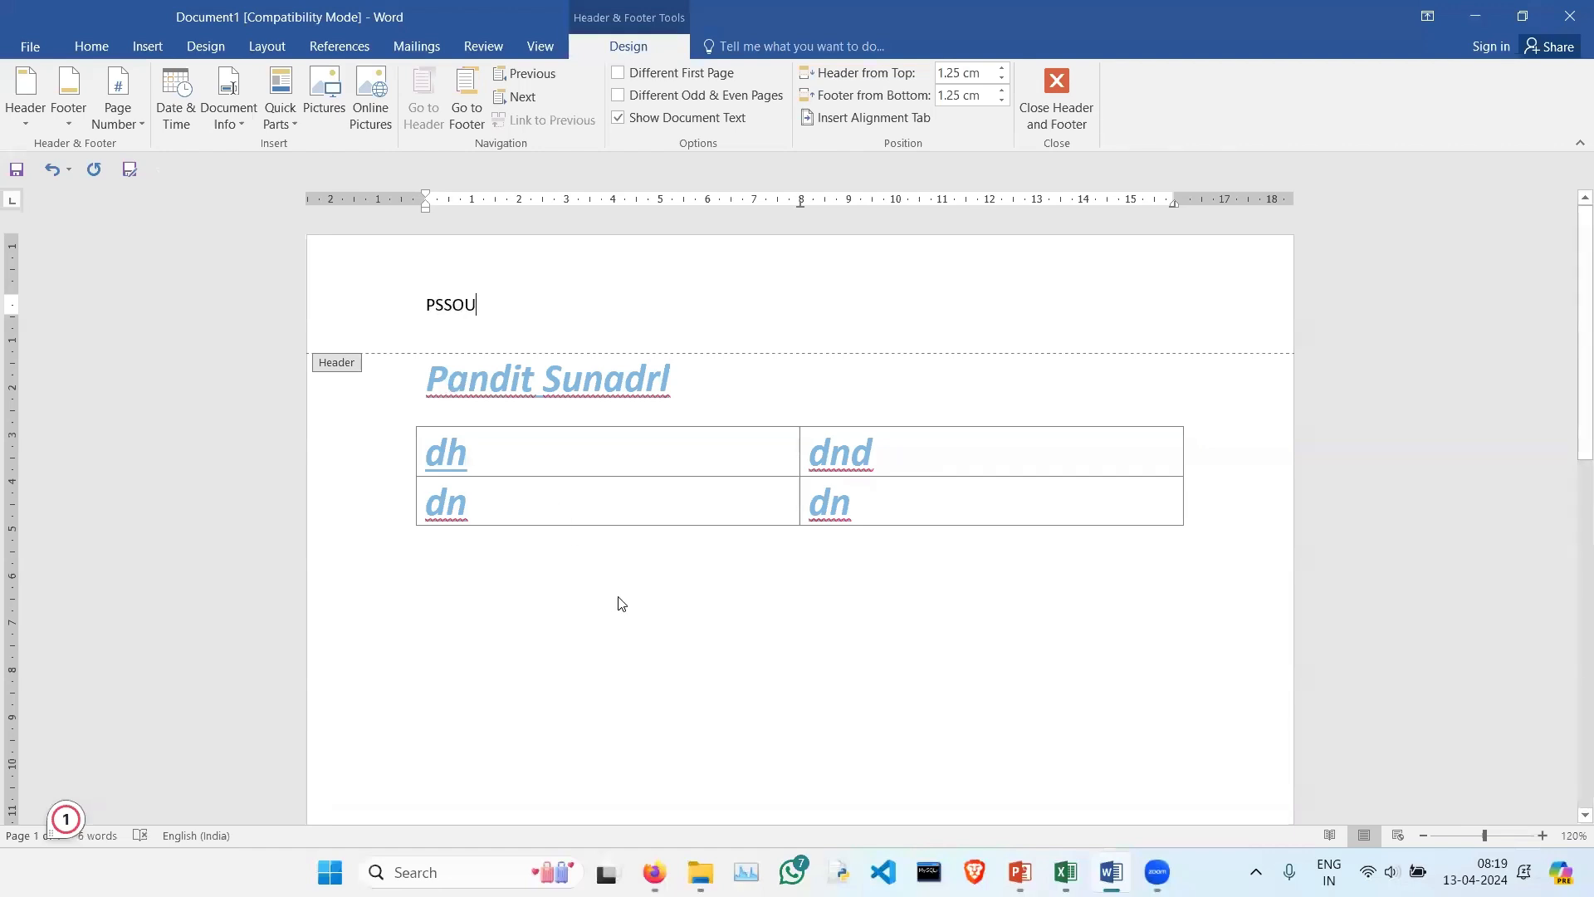
pyautogui.doubleClick(618, 598)
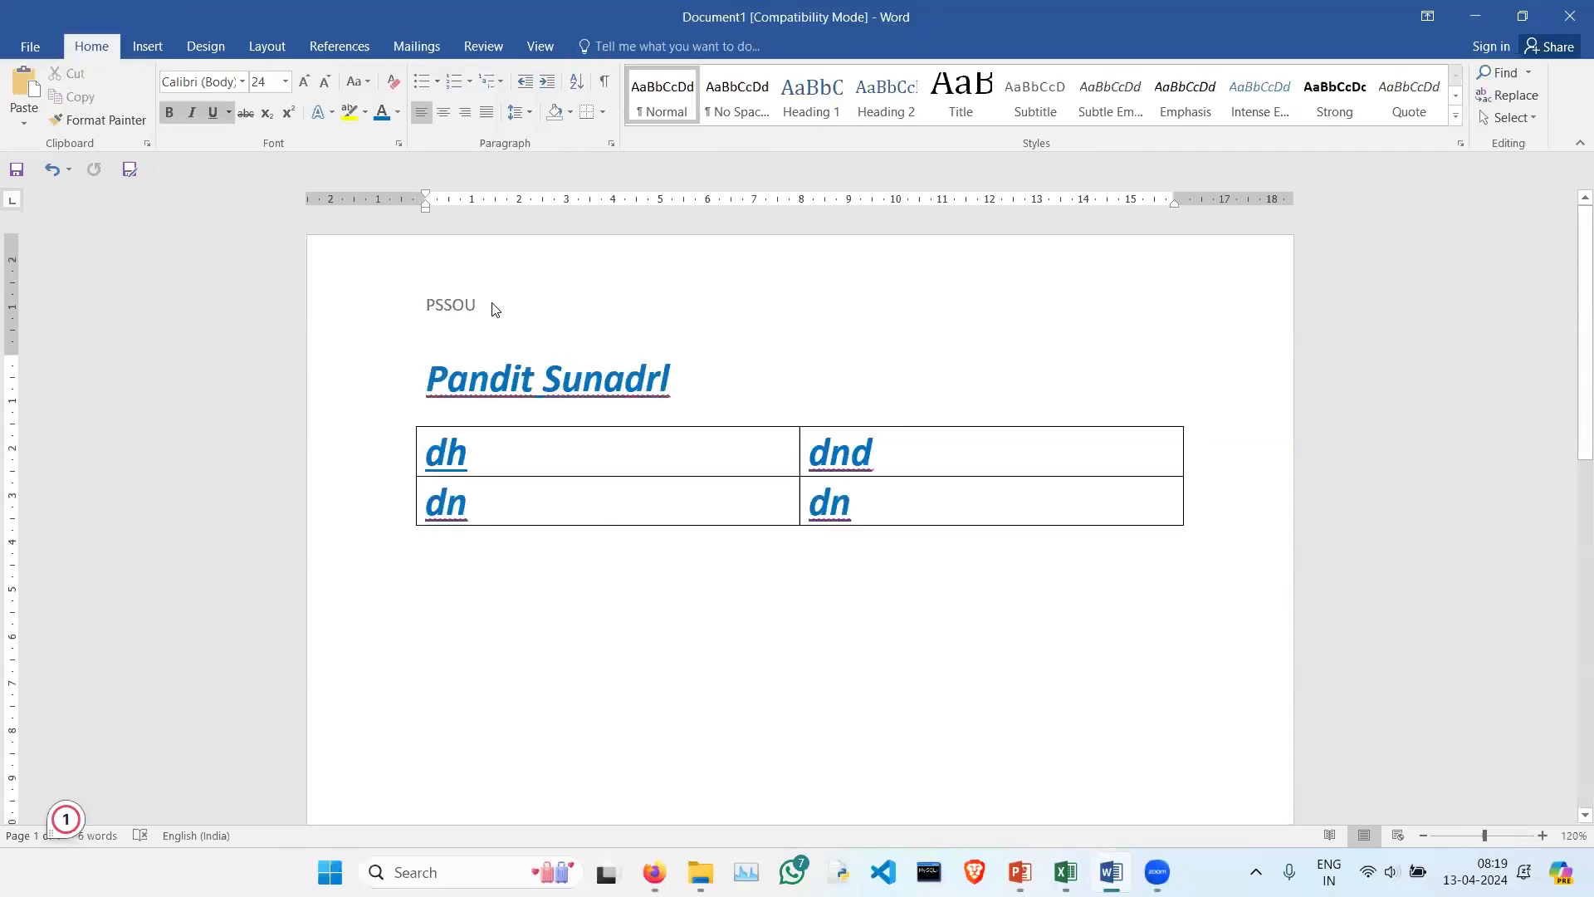
# Step: Insert a blank page below the table and check the header on all pages
pyautogui.click(135, 48)
pyautogui.click(67, 117)
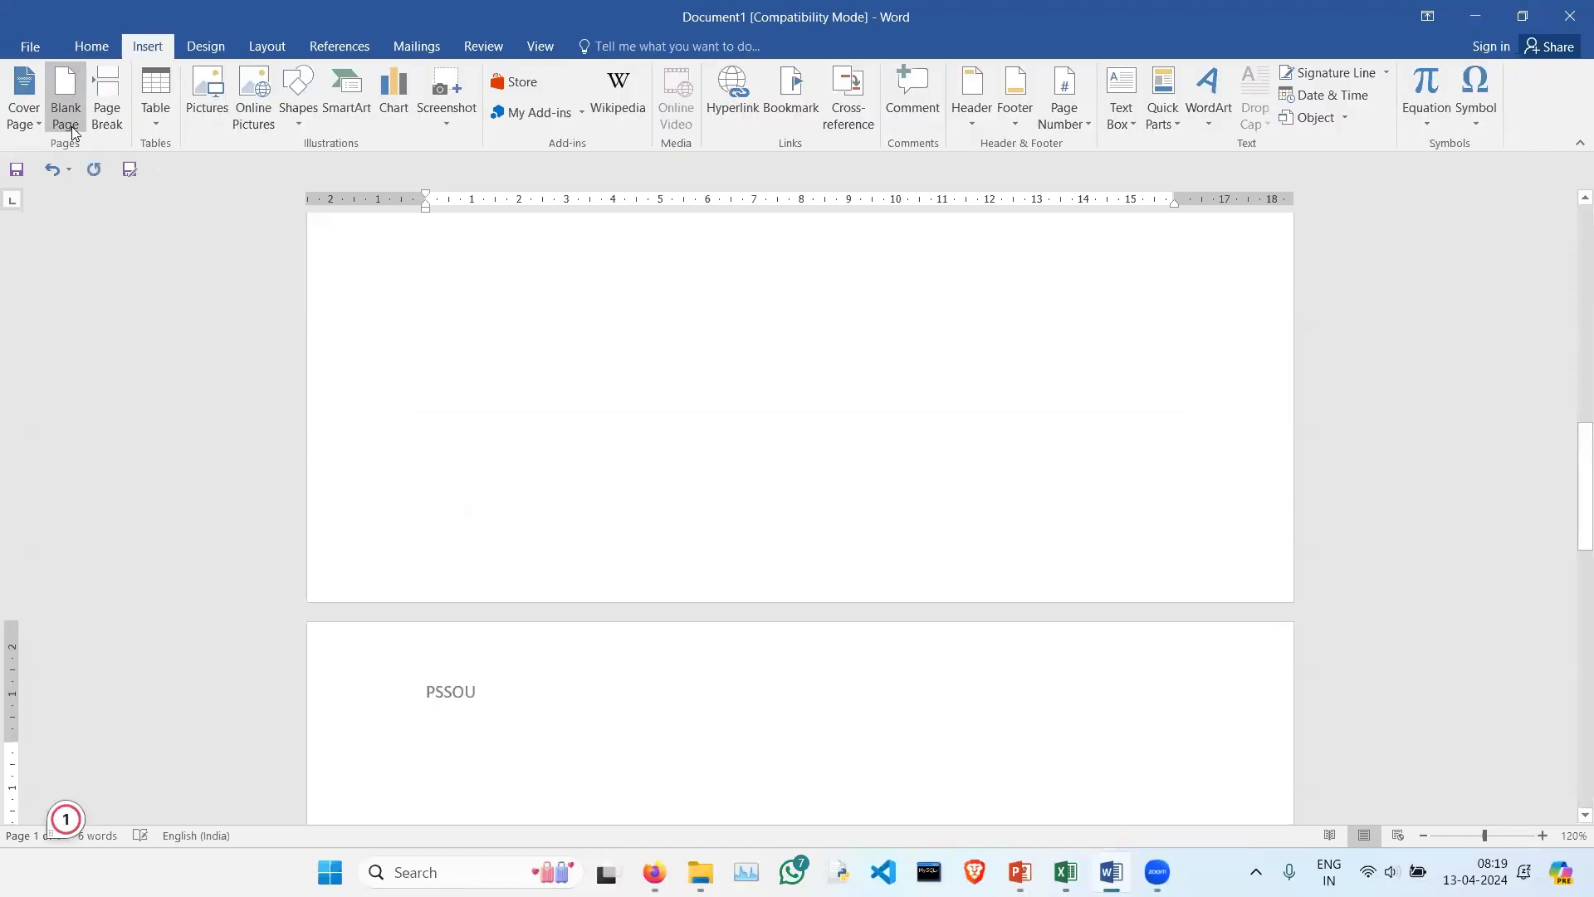
pyautogui.scroll(10, 727, 358)
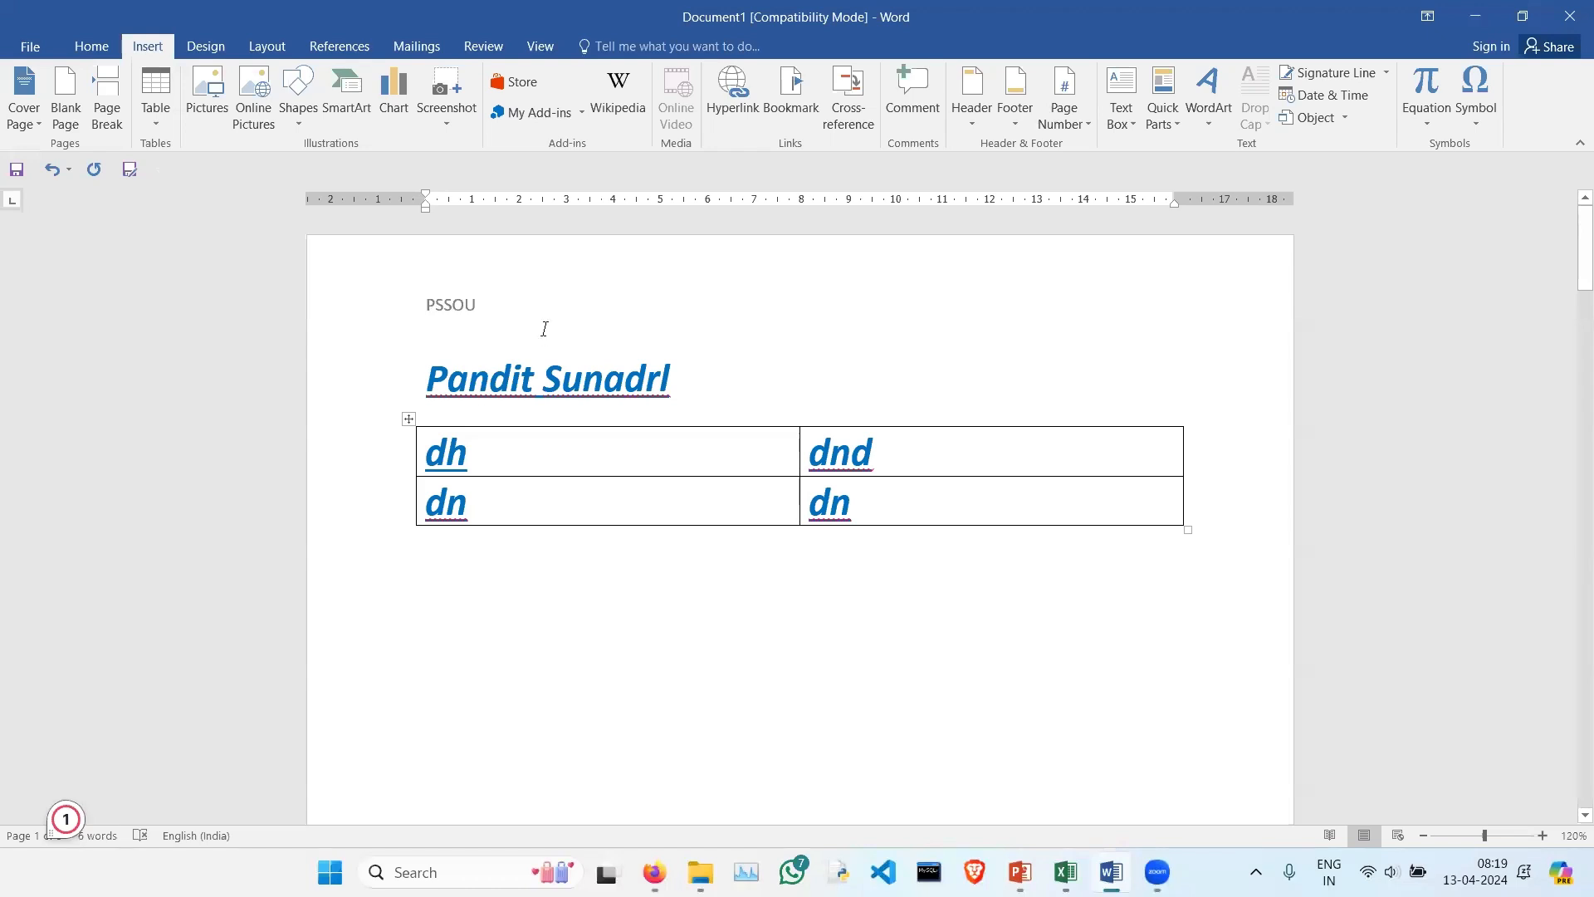
pyautogui.scroll(-15, 544, 329)
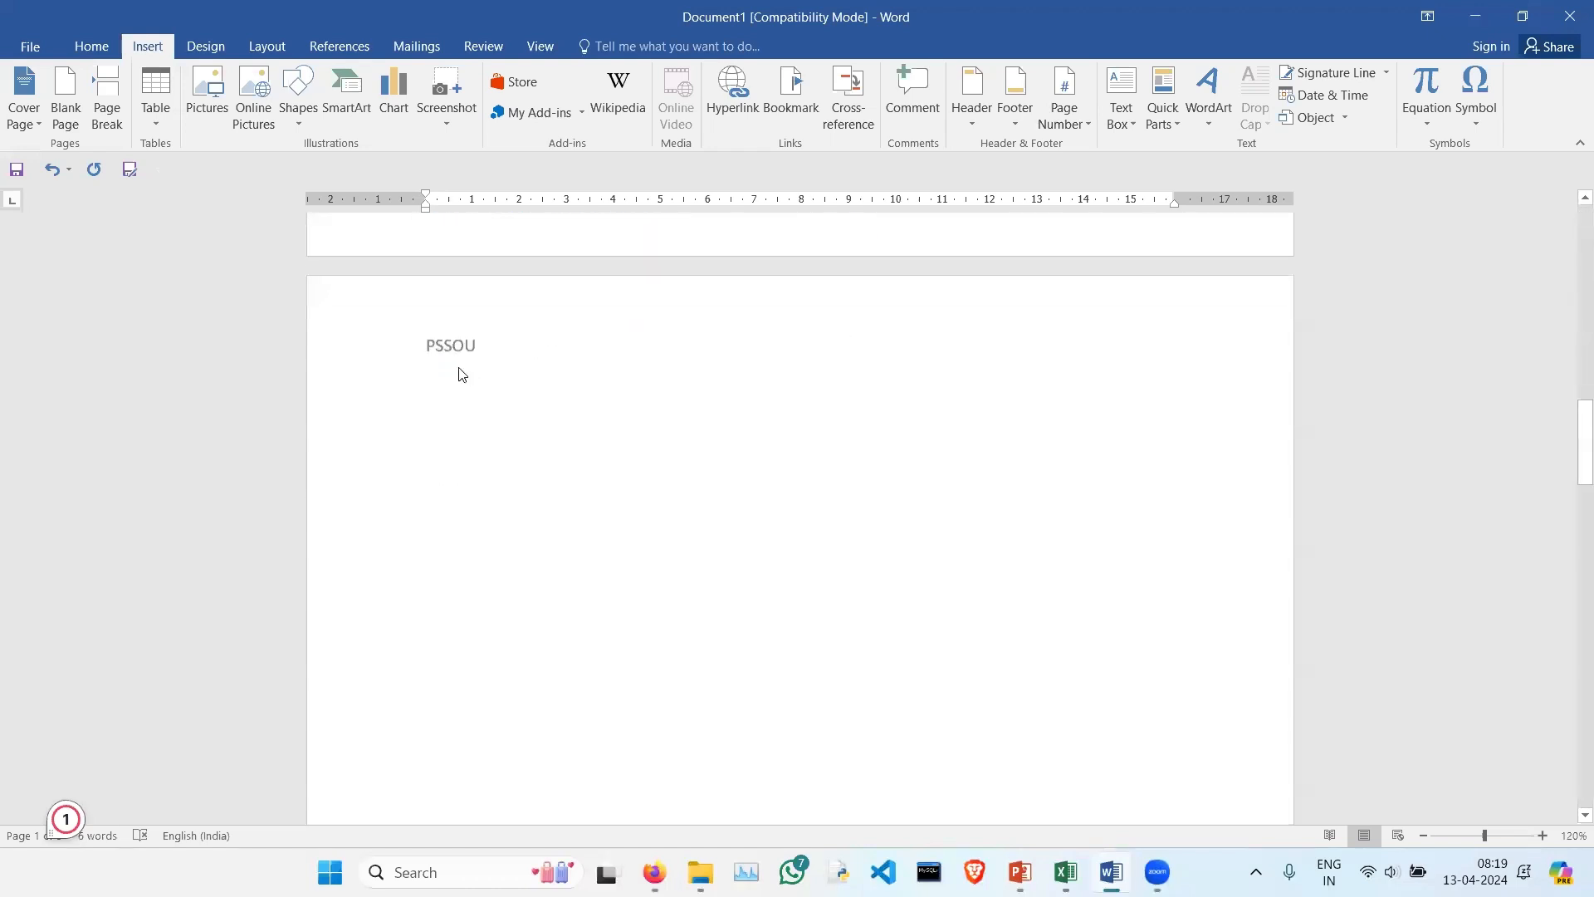
pyautogui.scroll(-15, 448, 362)
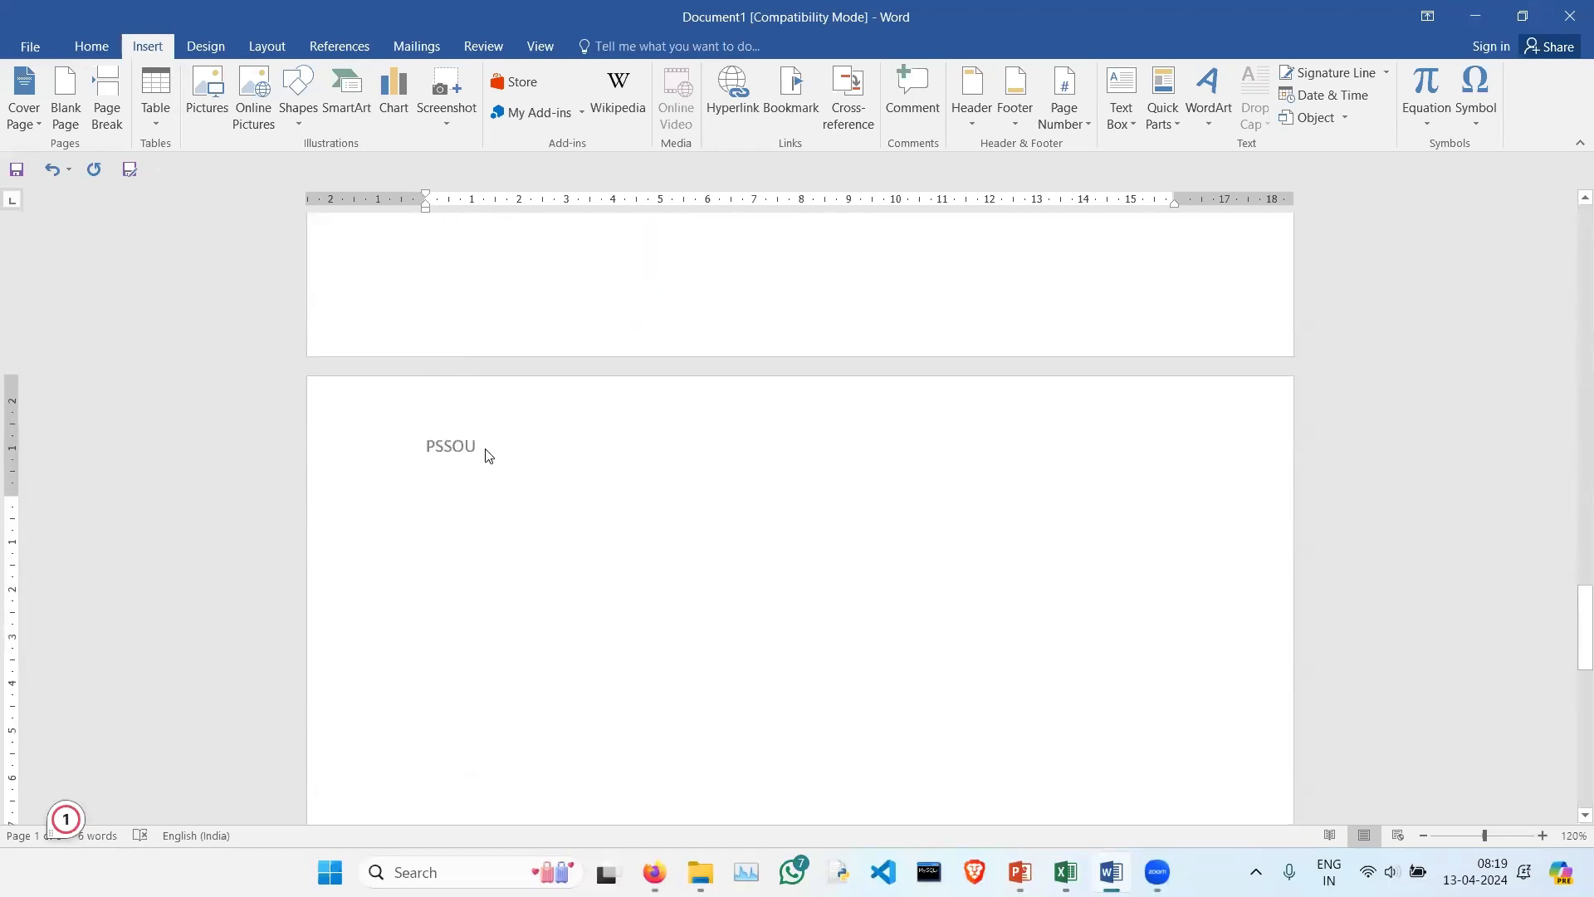
pyautogui.scroll(-15, 634, 402)
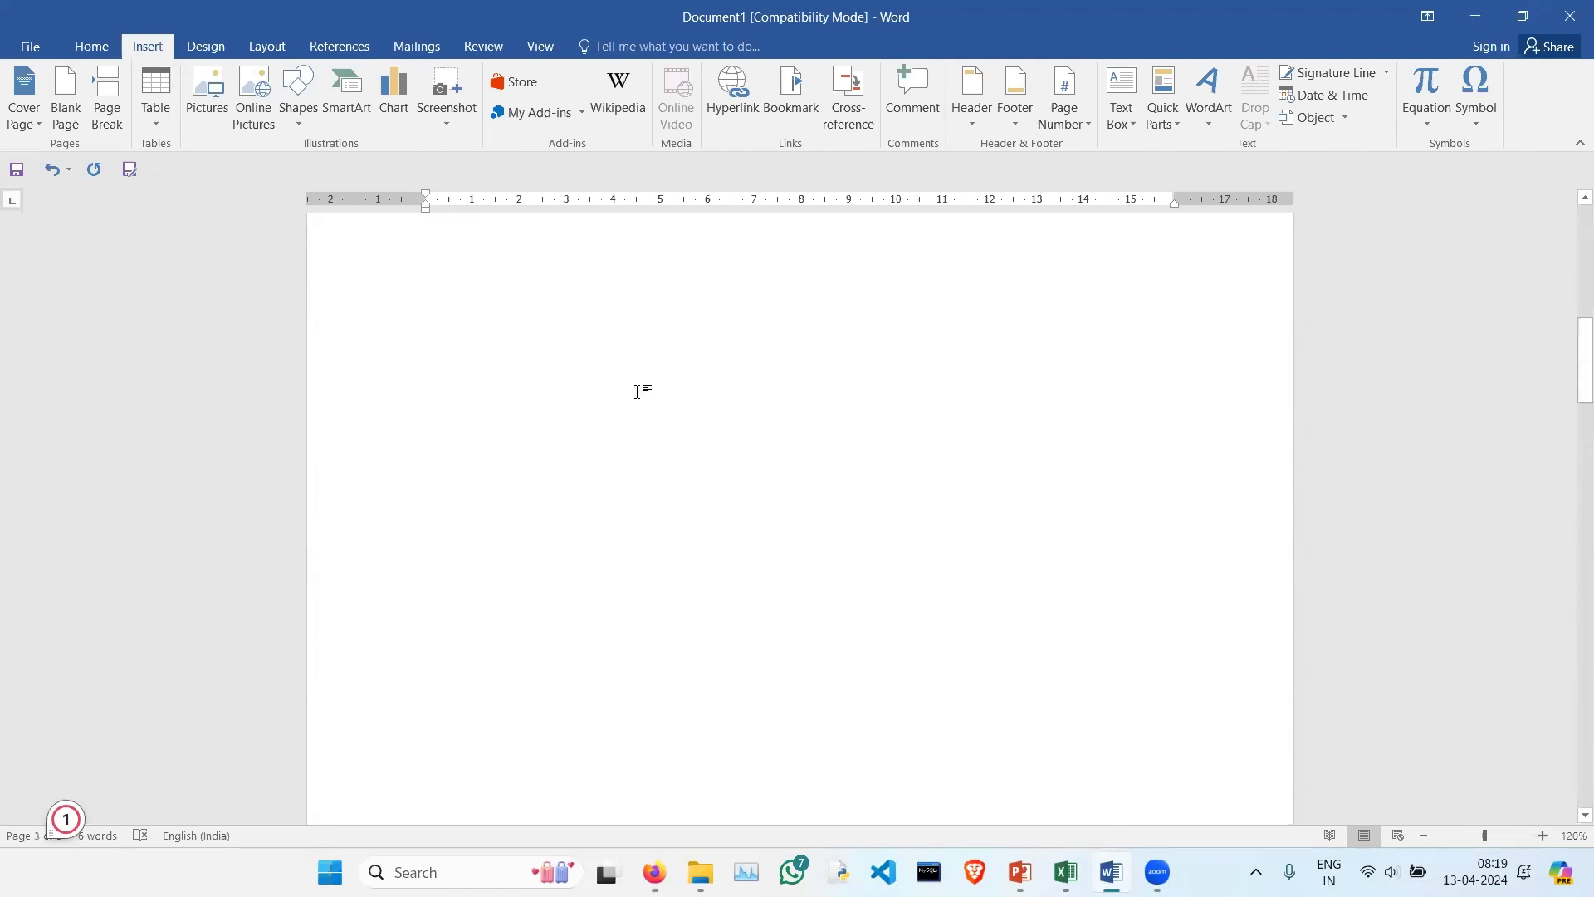
pyautogui.scroll(20, 637, 391)
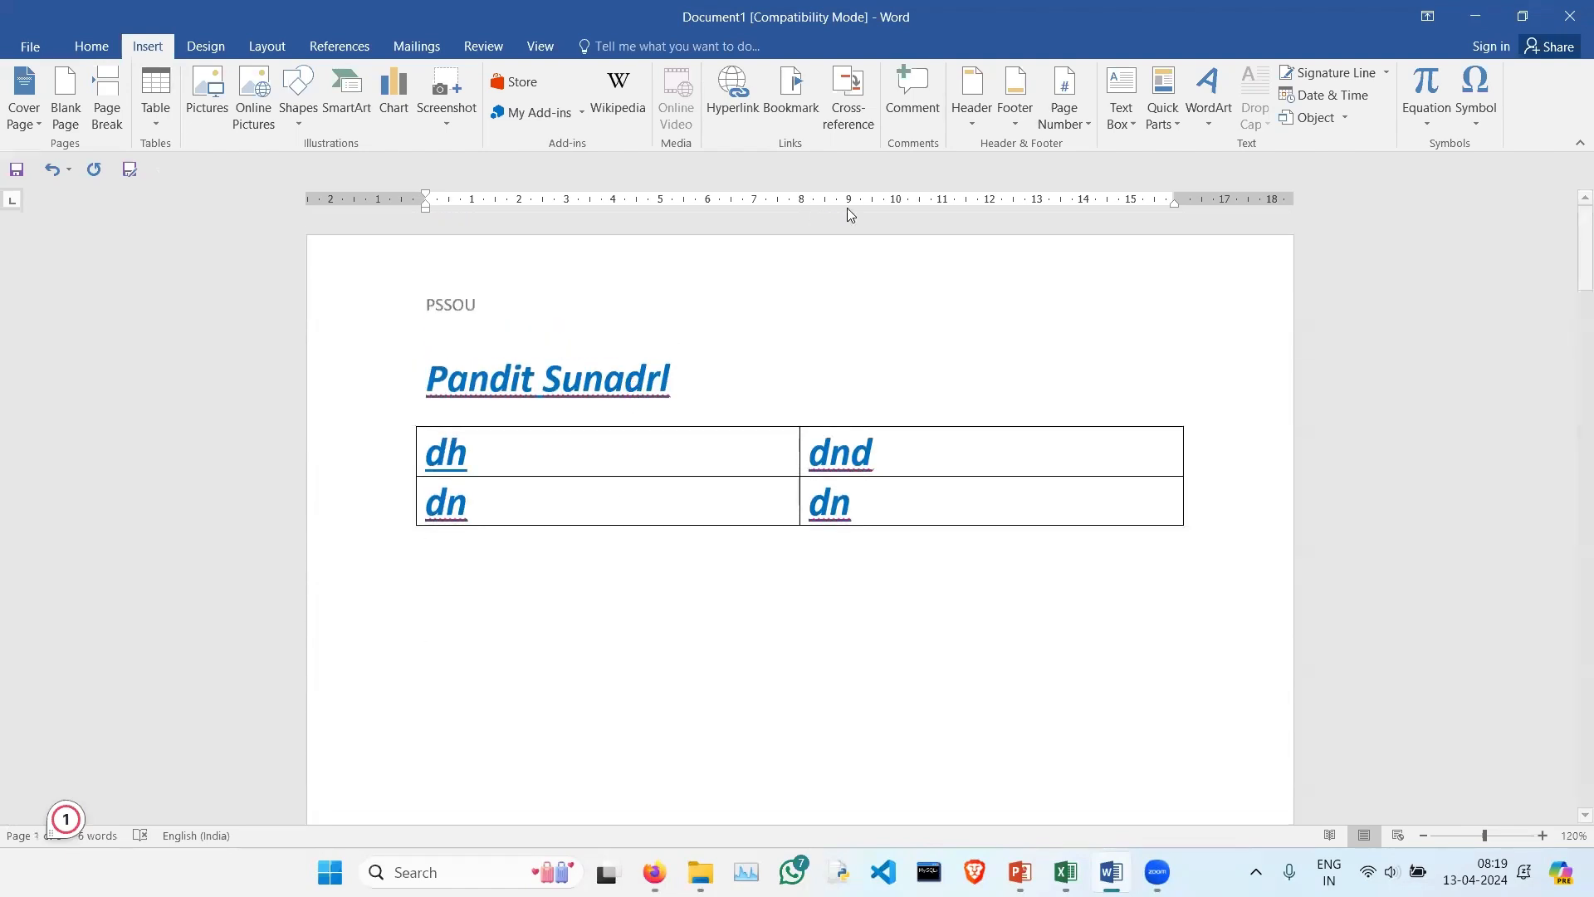
# Step: Insert the Banded footer with its centred page number and check the numbering across the pages
pyautogui.click(1013, 126)
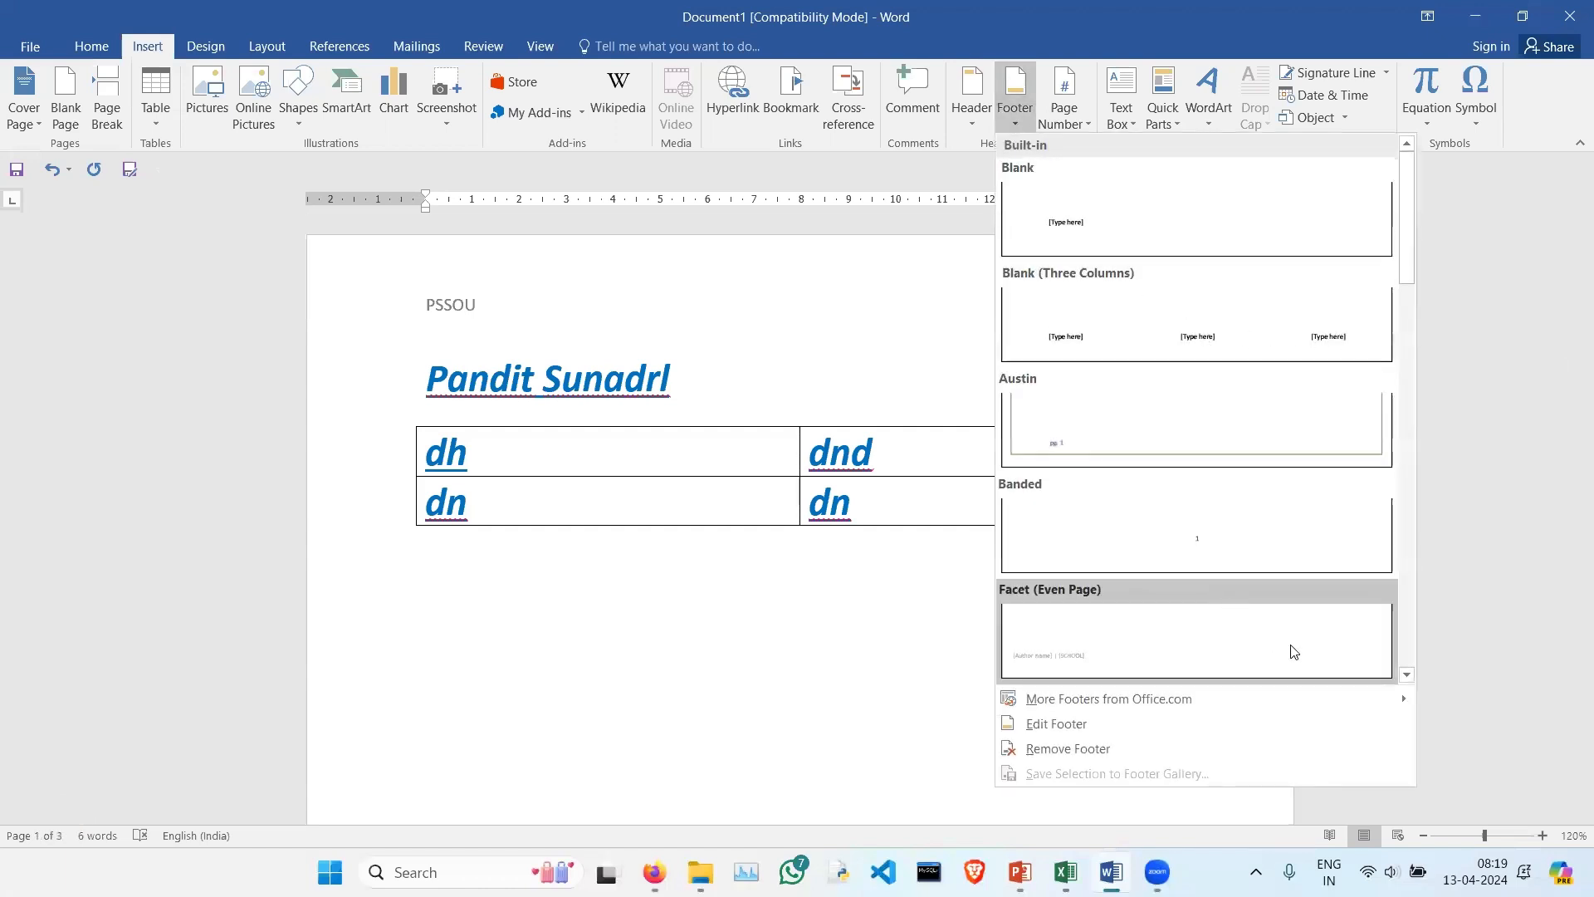
pyautogui.click(1229, 522)
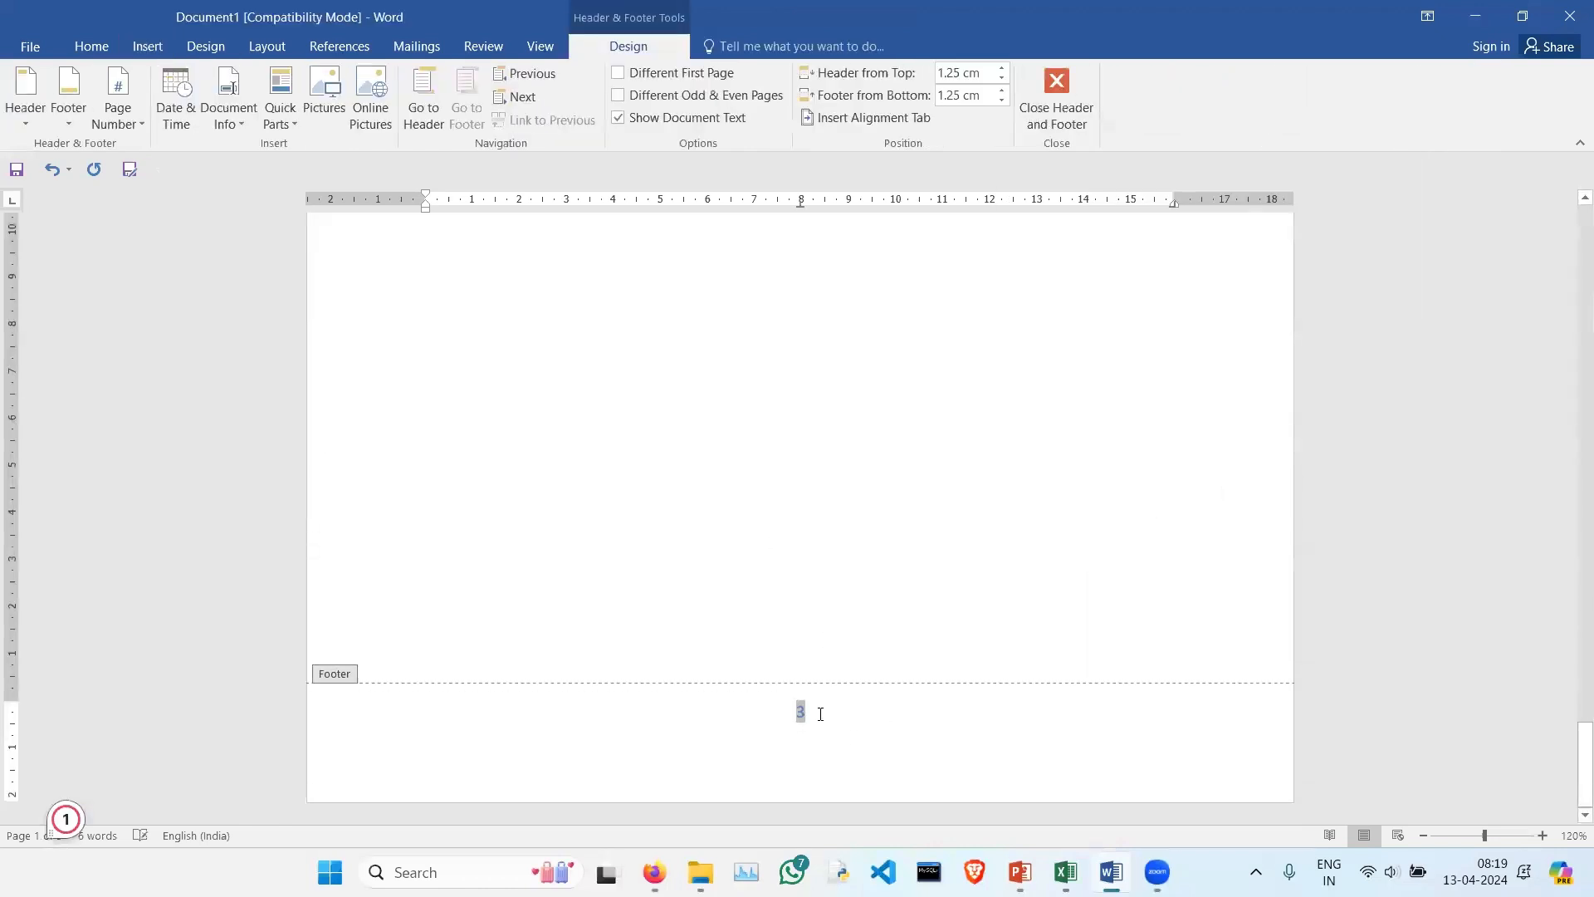
pyautogui.click(821, 713)
pyautogui.scroll(20, 873, 701)
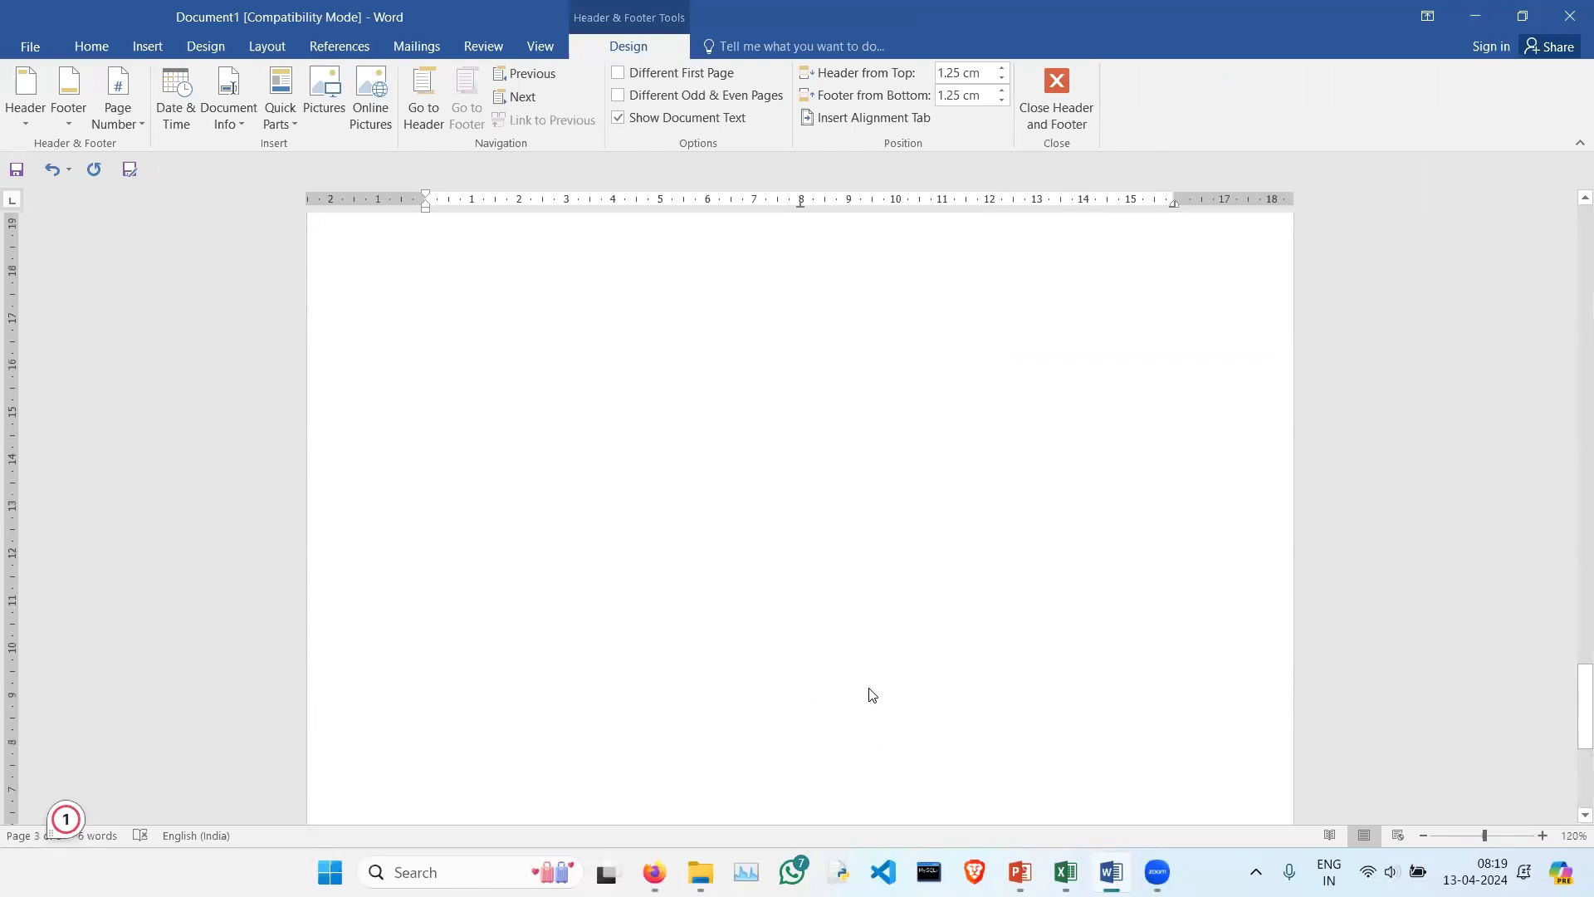
pyautogui.scroll(10, 873, 683)
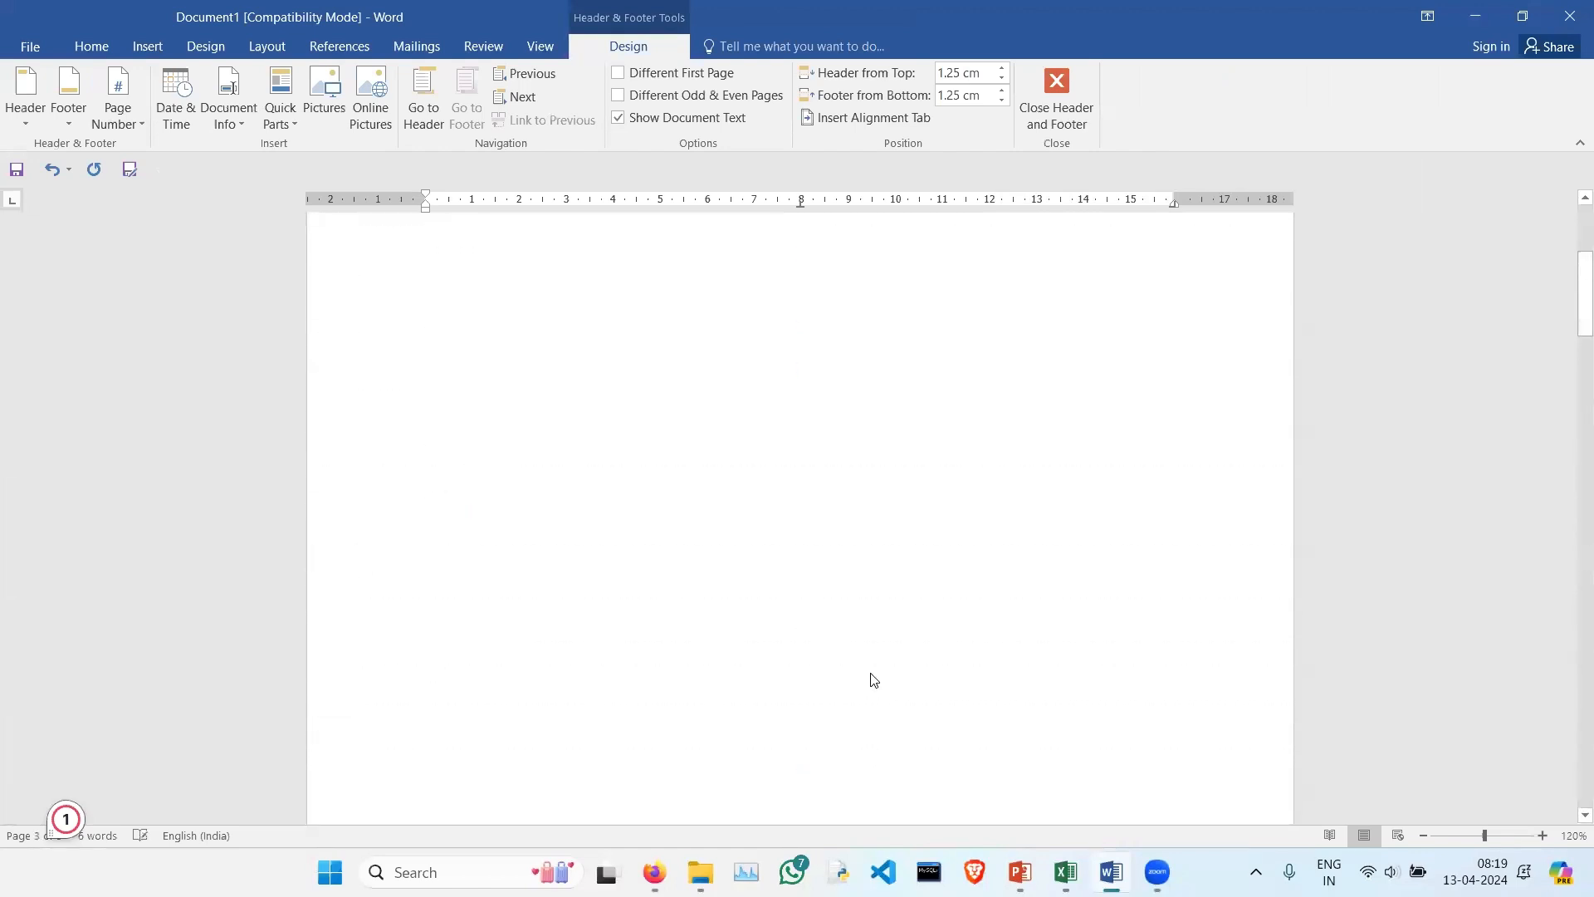
pyautogui.scroll(-8, 872, 676)
pyautogui.scroll(-5, 873, 671)
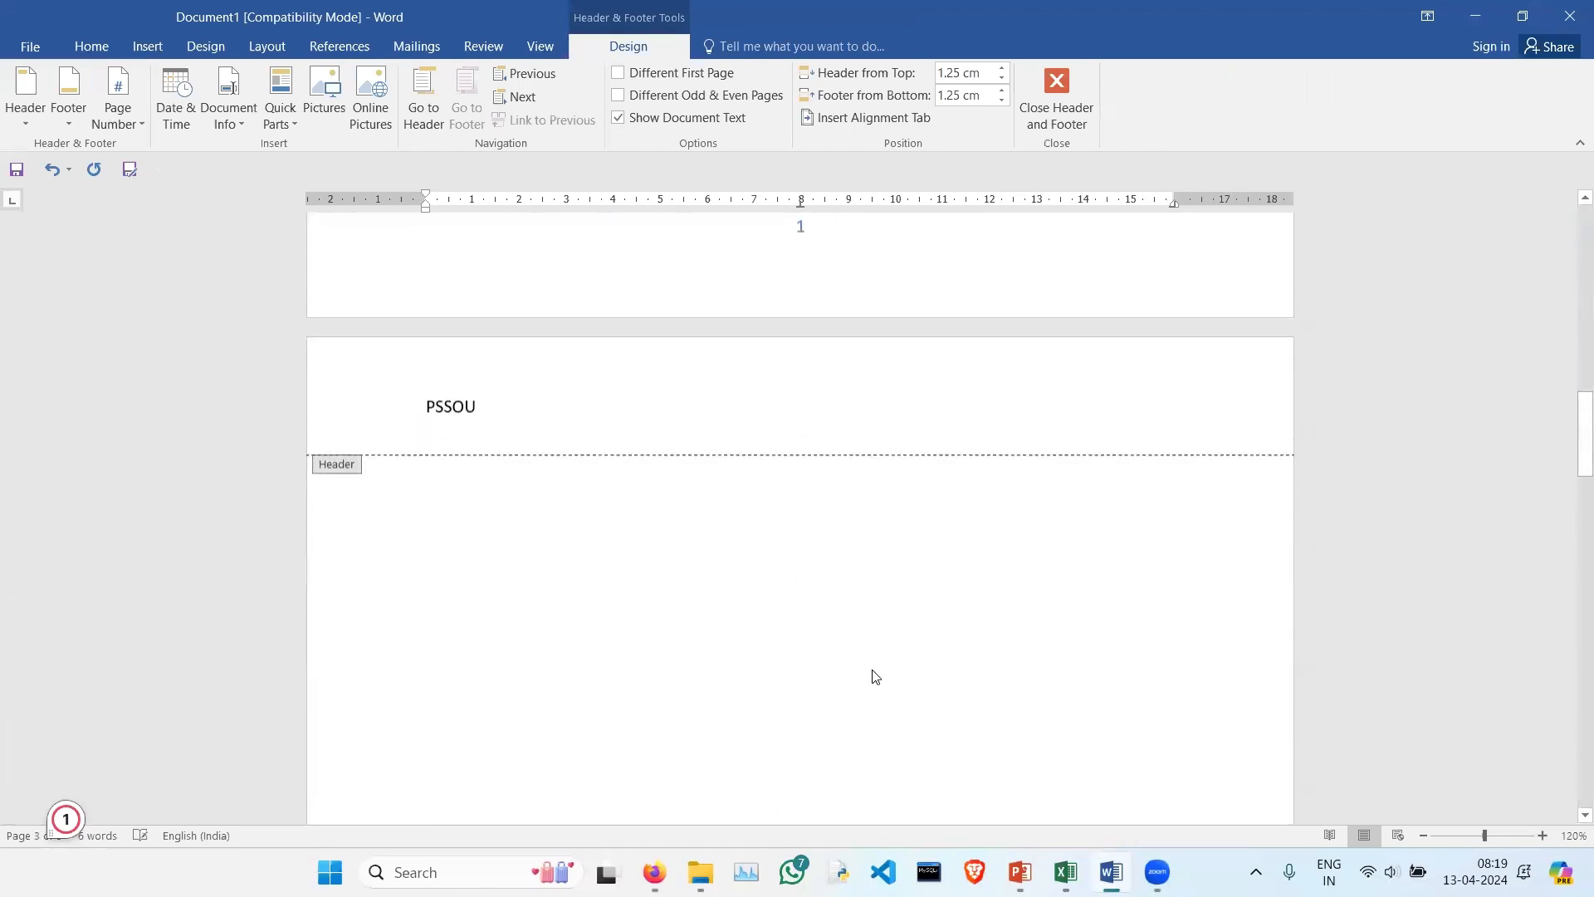
pyautogui.scroll(6, 893, 548)
# Step: Add the text BILASPUR below the page number in the footer, close the footer, and check it through the last page
pyautogui.click(890, 538)
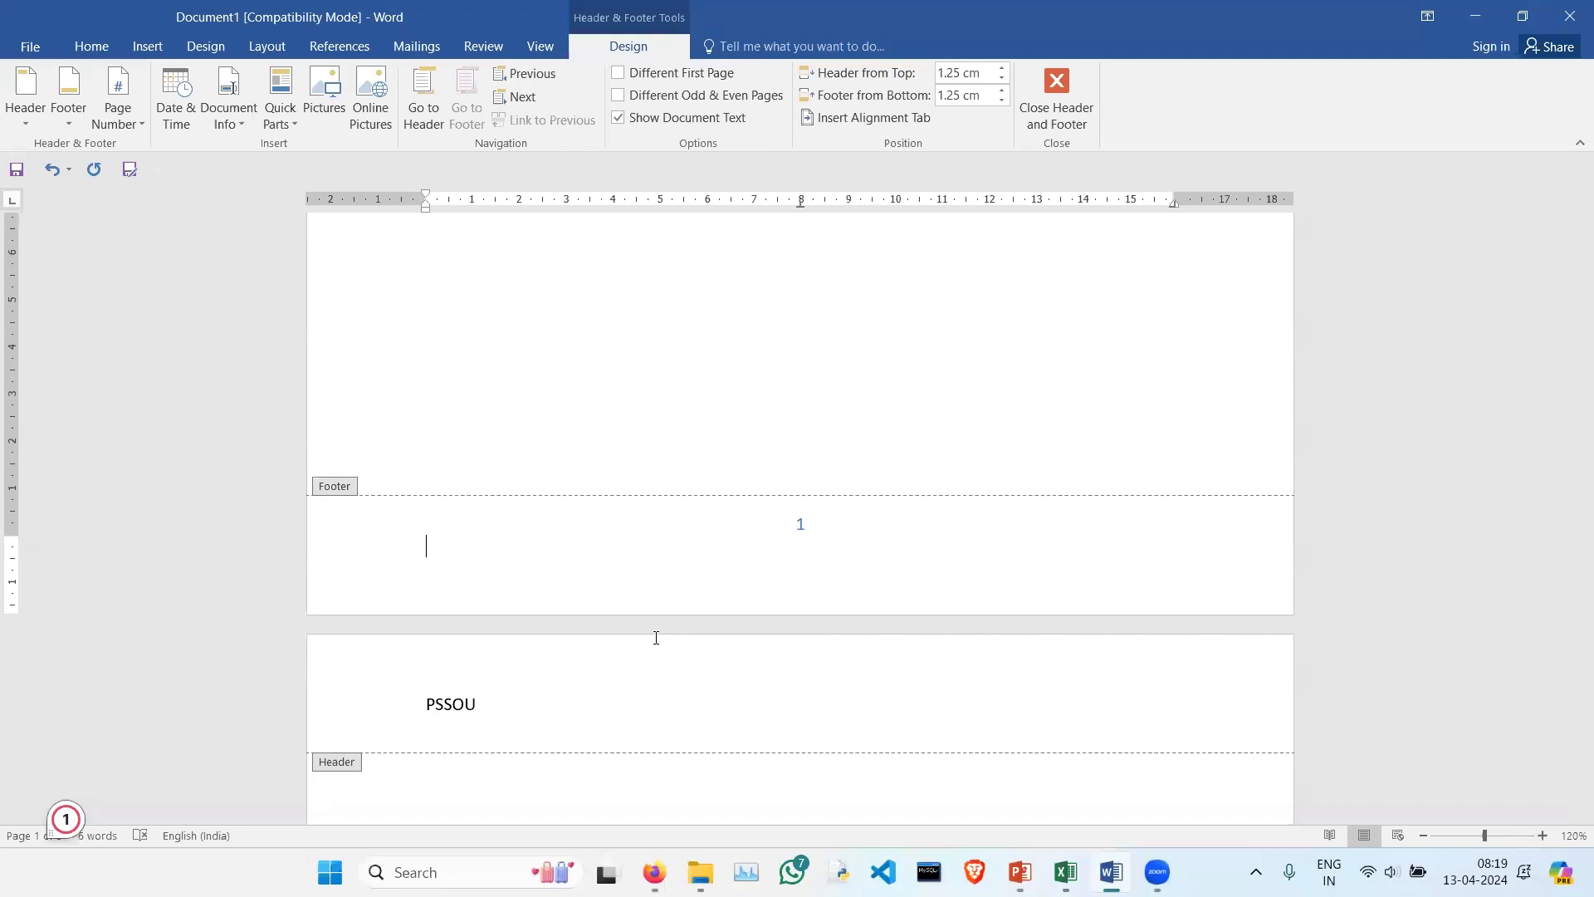
pyautogui.write('BILASPUR')
pyautogui.doubleClick(684, 329)
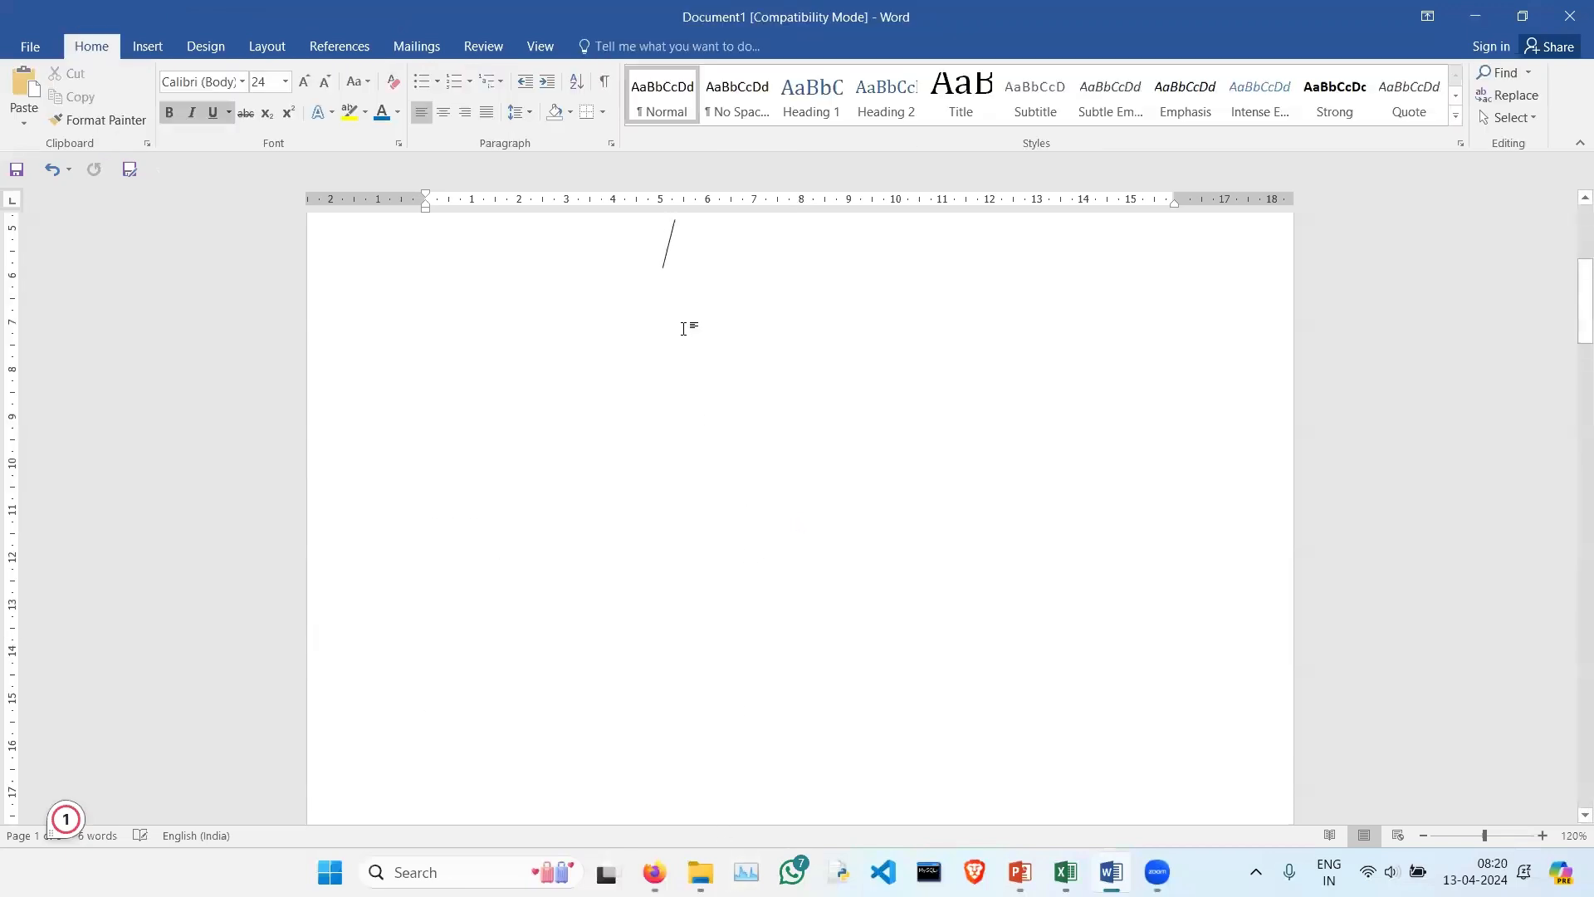
pyautogui.scroll(-15, 745, 588)
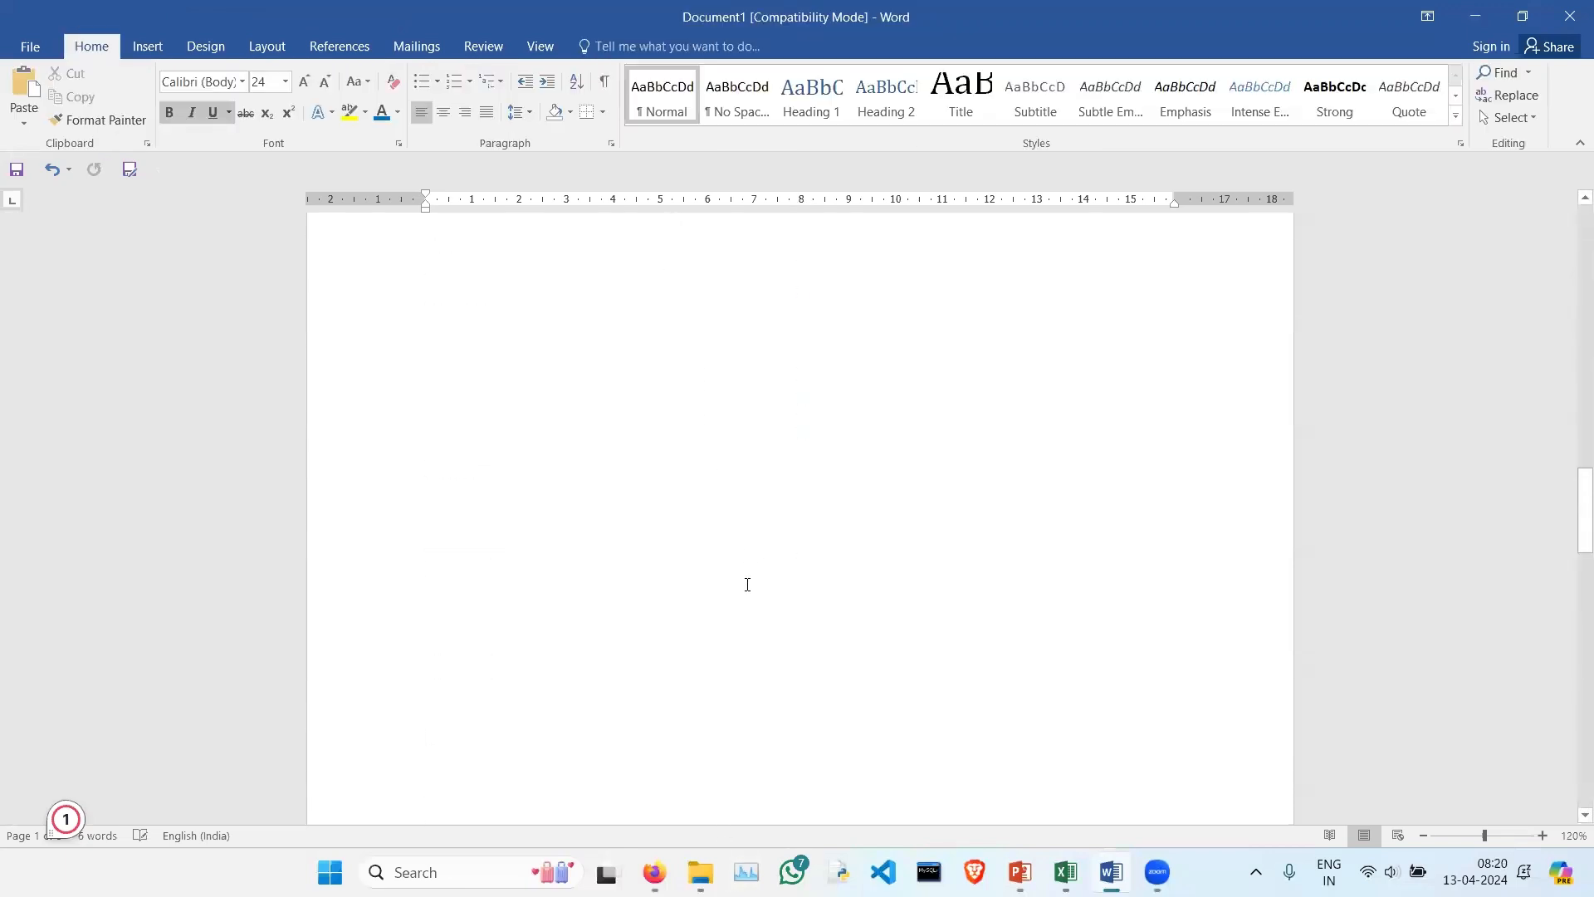
pyautogui.scroll(-13, 562, 530)
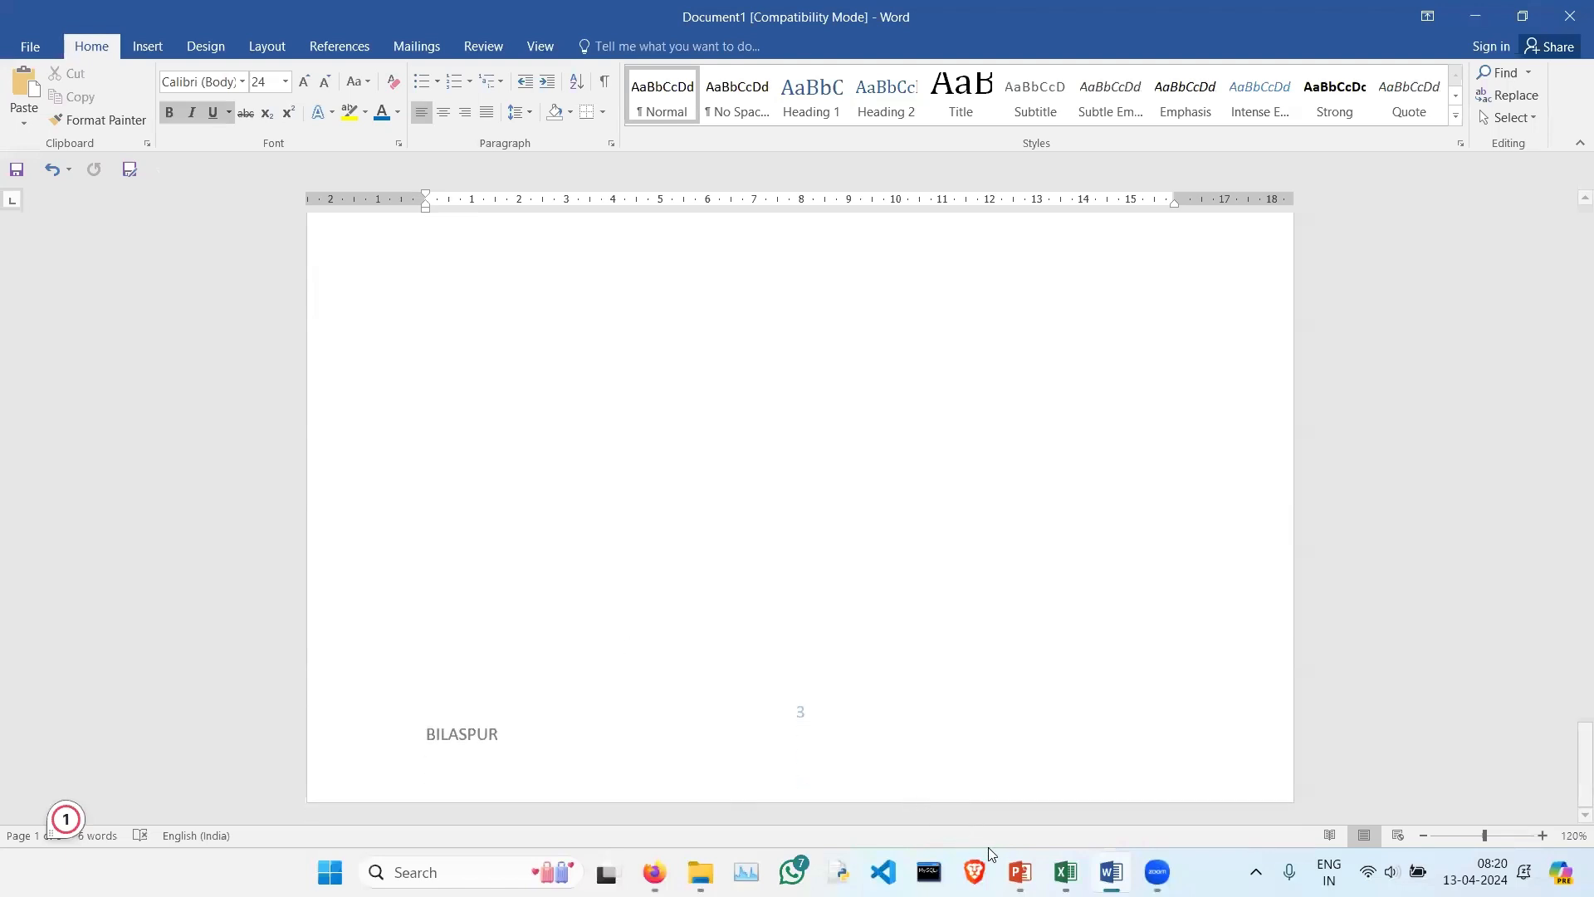
# Step: Switch to the PowerPoint slide show and advance past the slide on MS Word's features and functionalities
pyautogui.moveTo(1021, 872)
pyautogui.click(1131, 771)
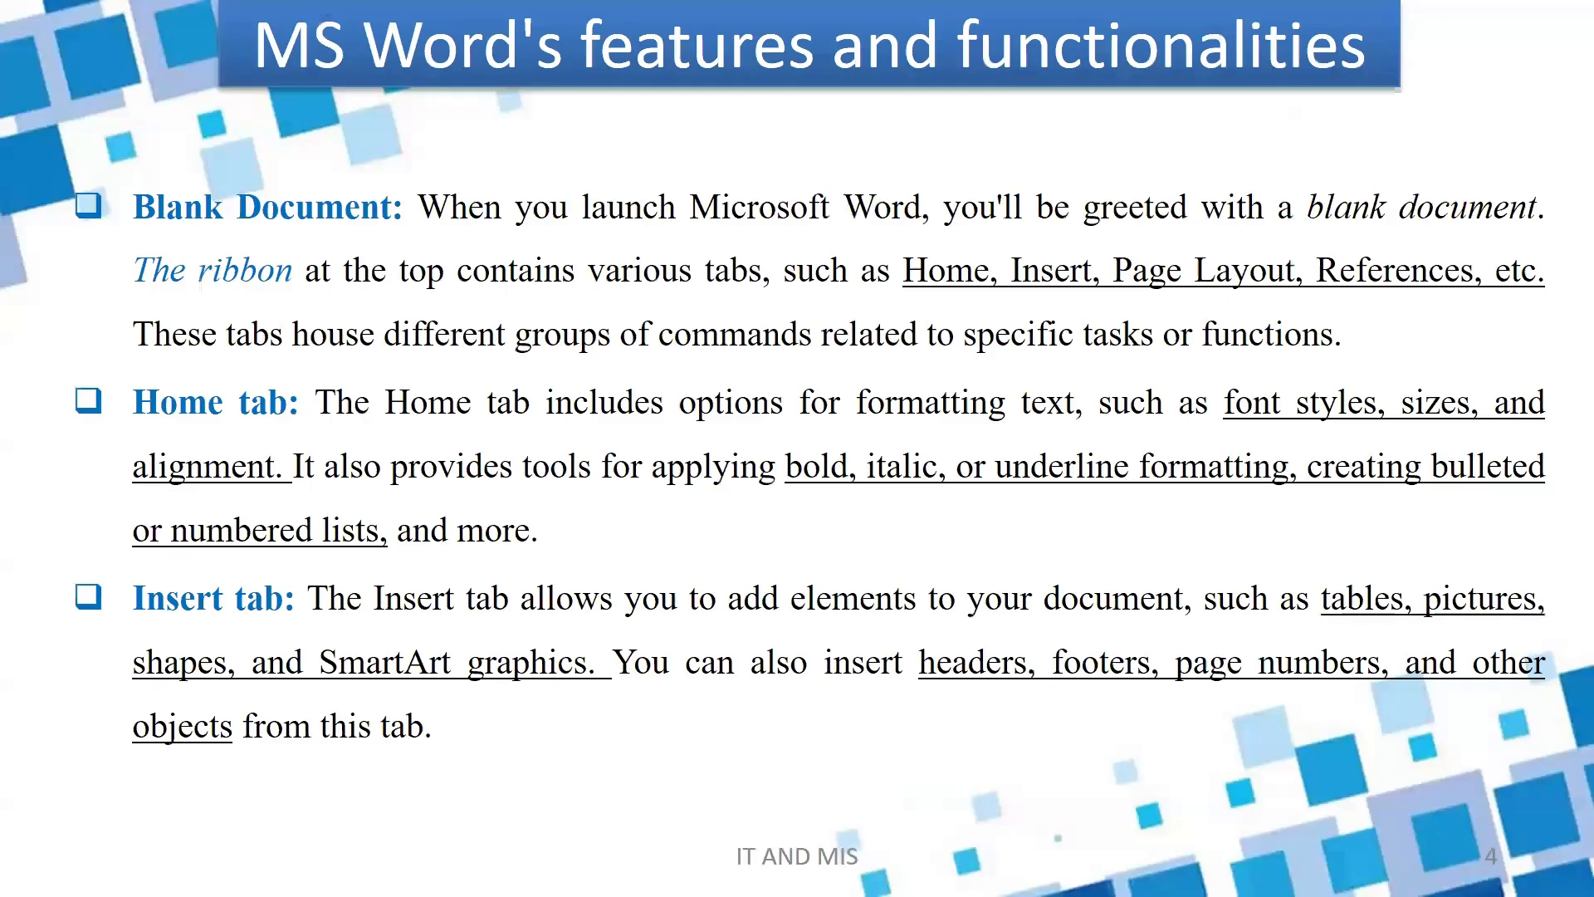
pyautogui.press('Right')
pyautogui.press('Right')
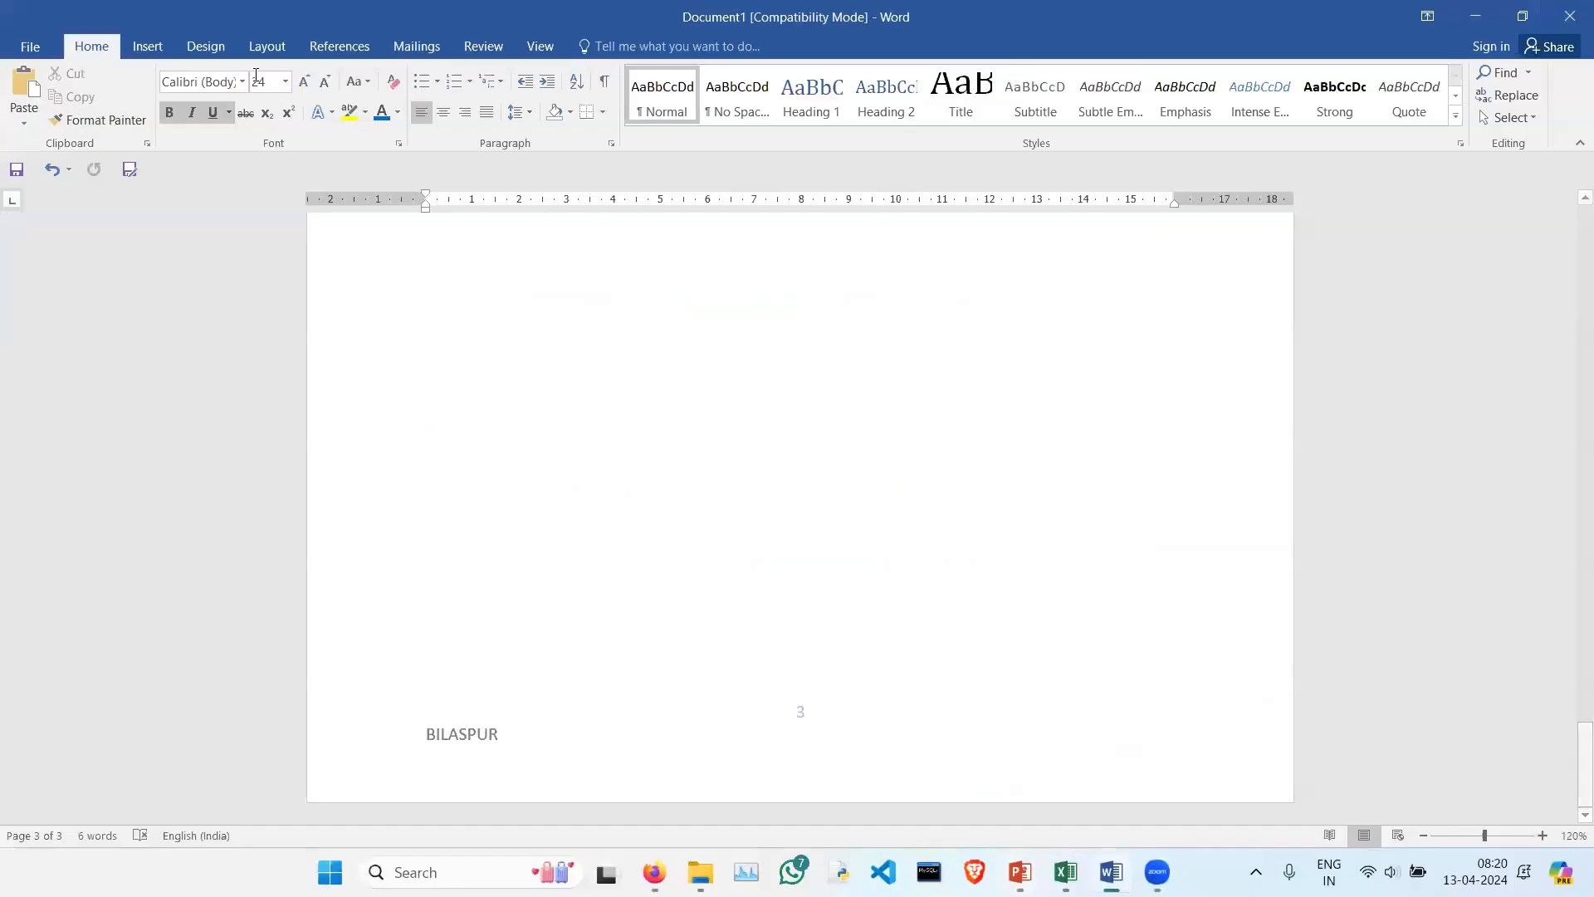
# Step: Return to the Word document and review the preset page margins and the margin limits on the ruler
pyautogui.click(279, 51)
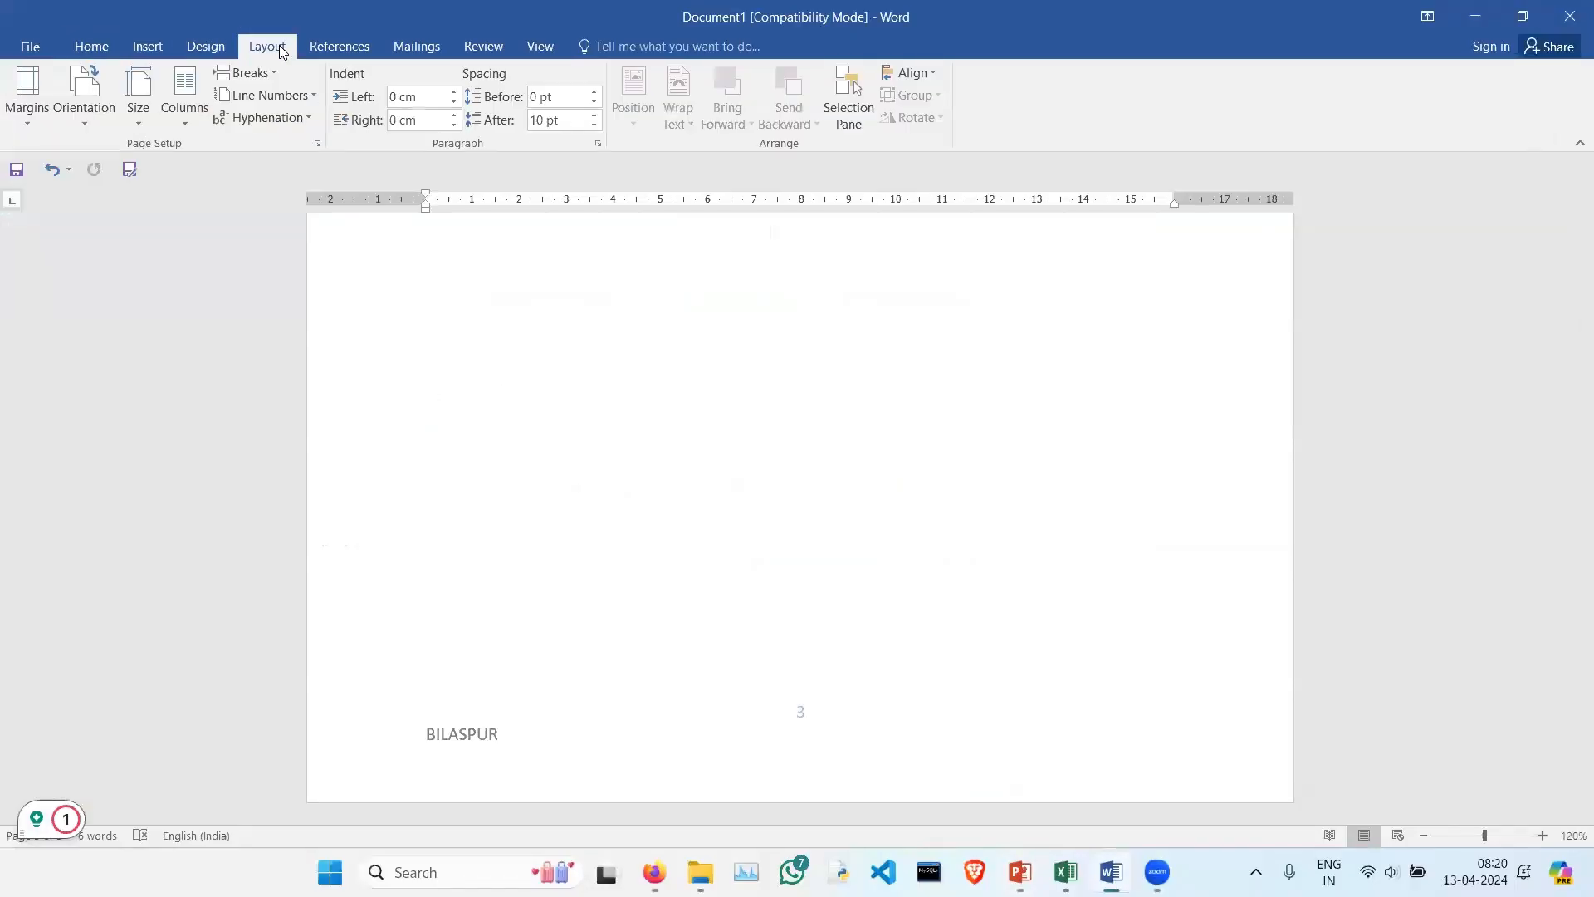
pyautogui.click(35, 121)
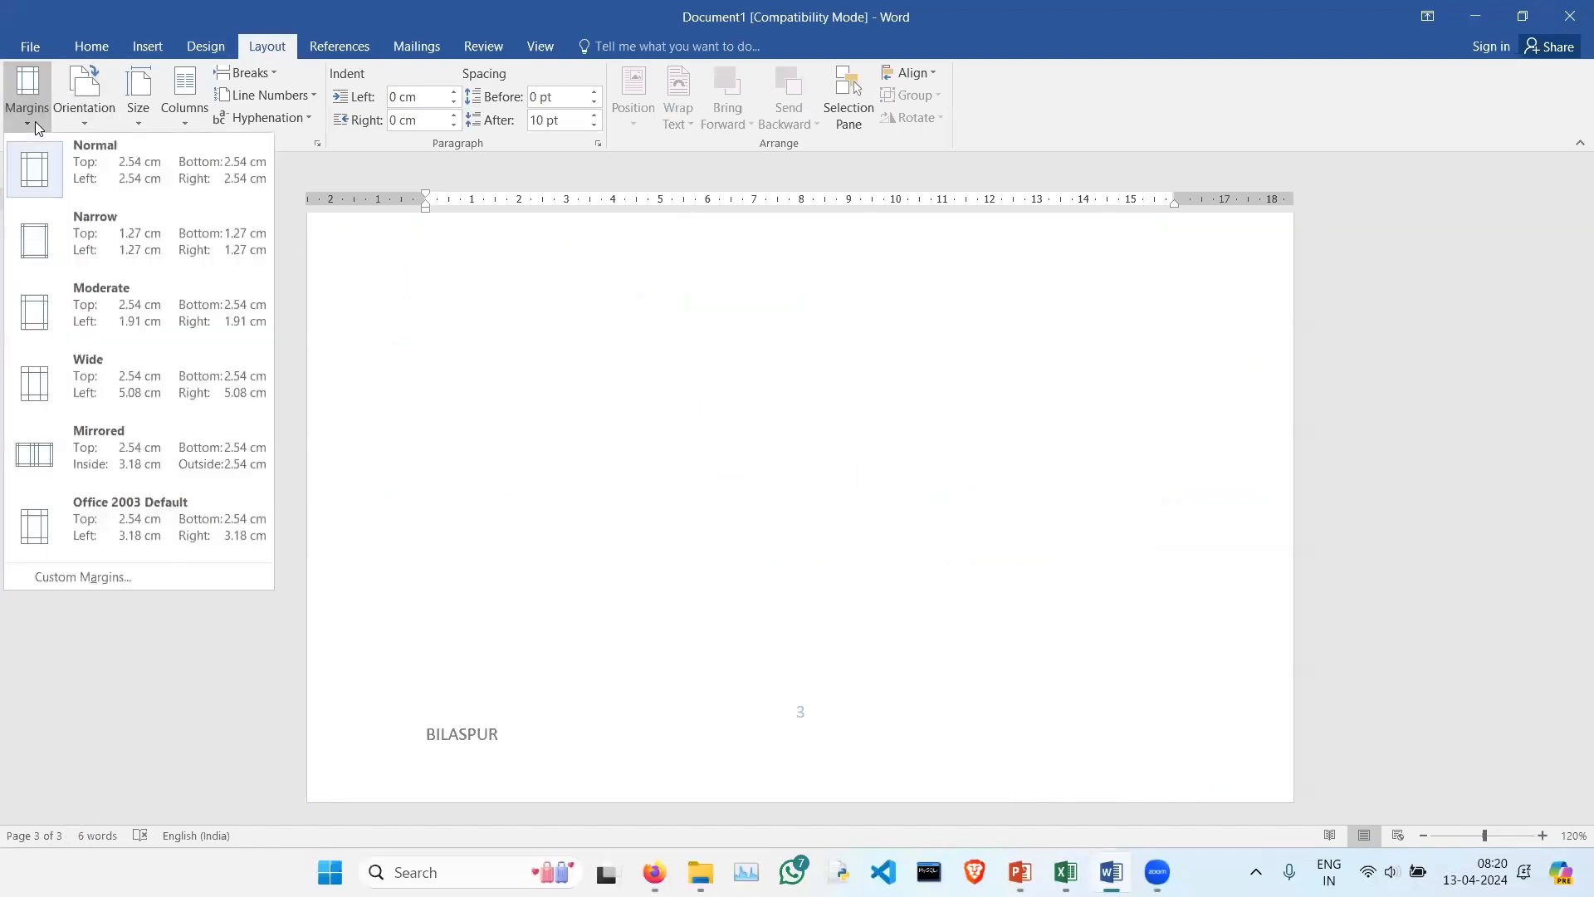
pyautogui.click(450, 311)
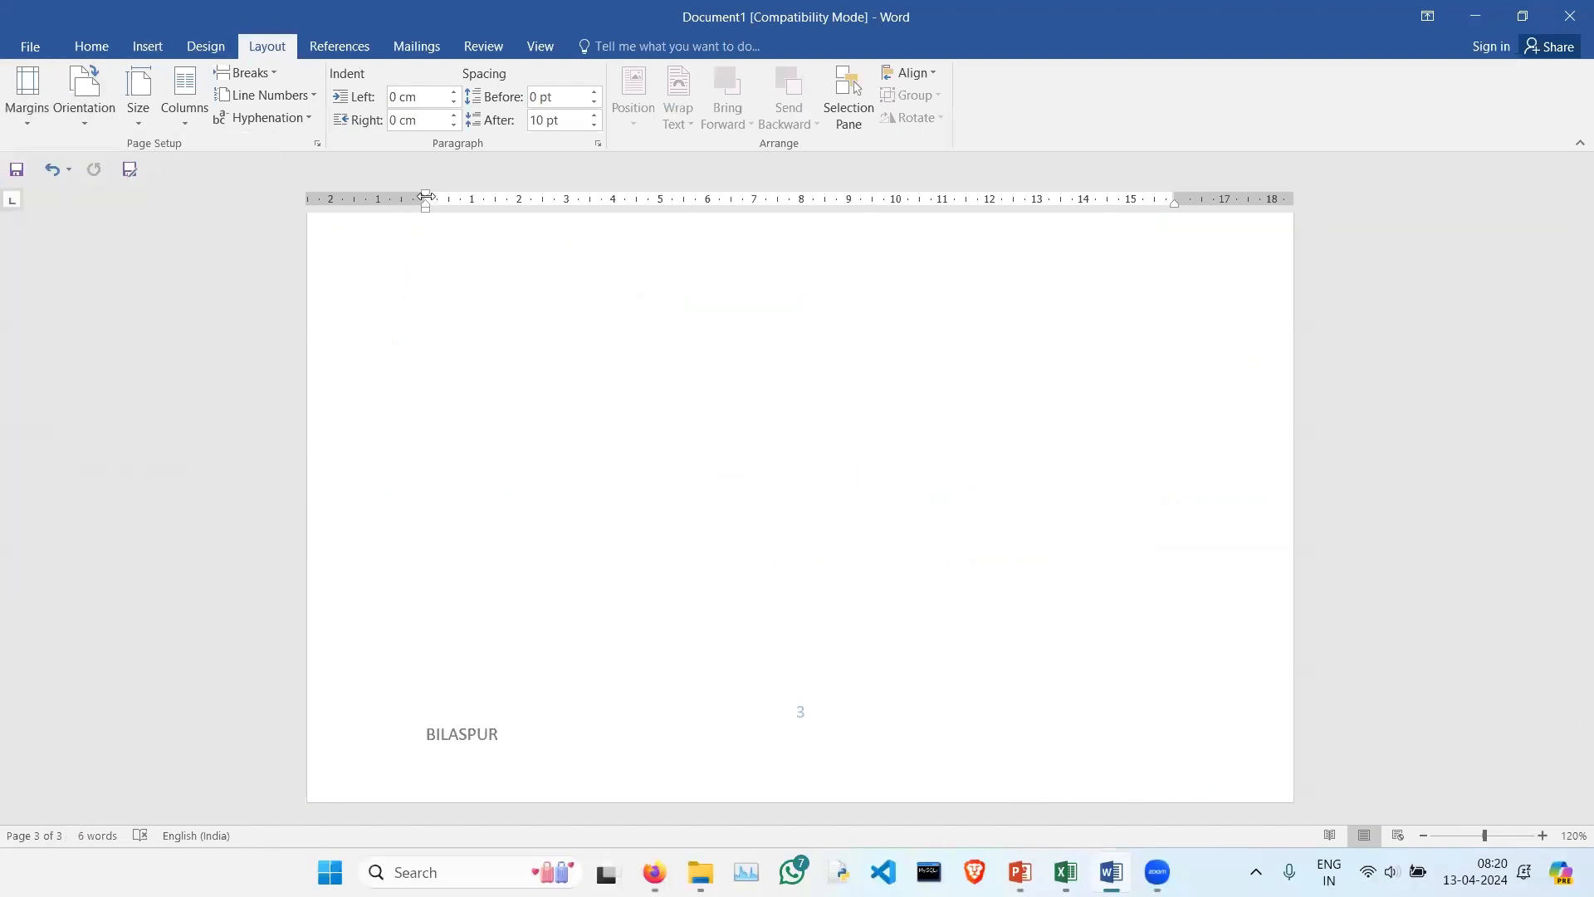
pyautogui.click(1173, 208)
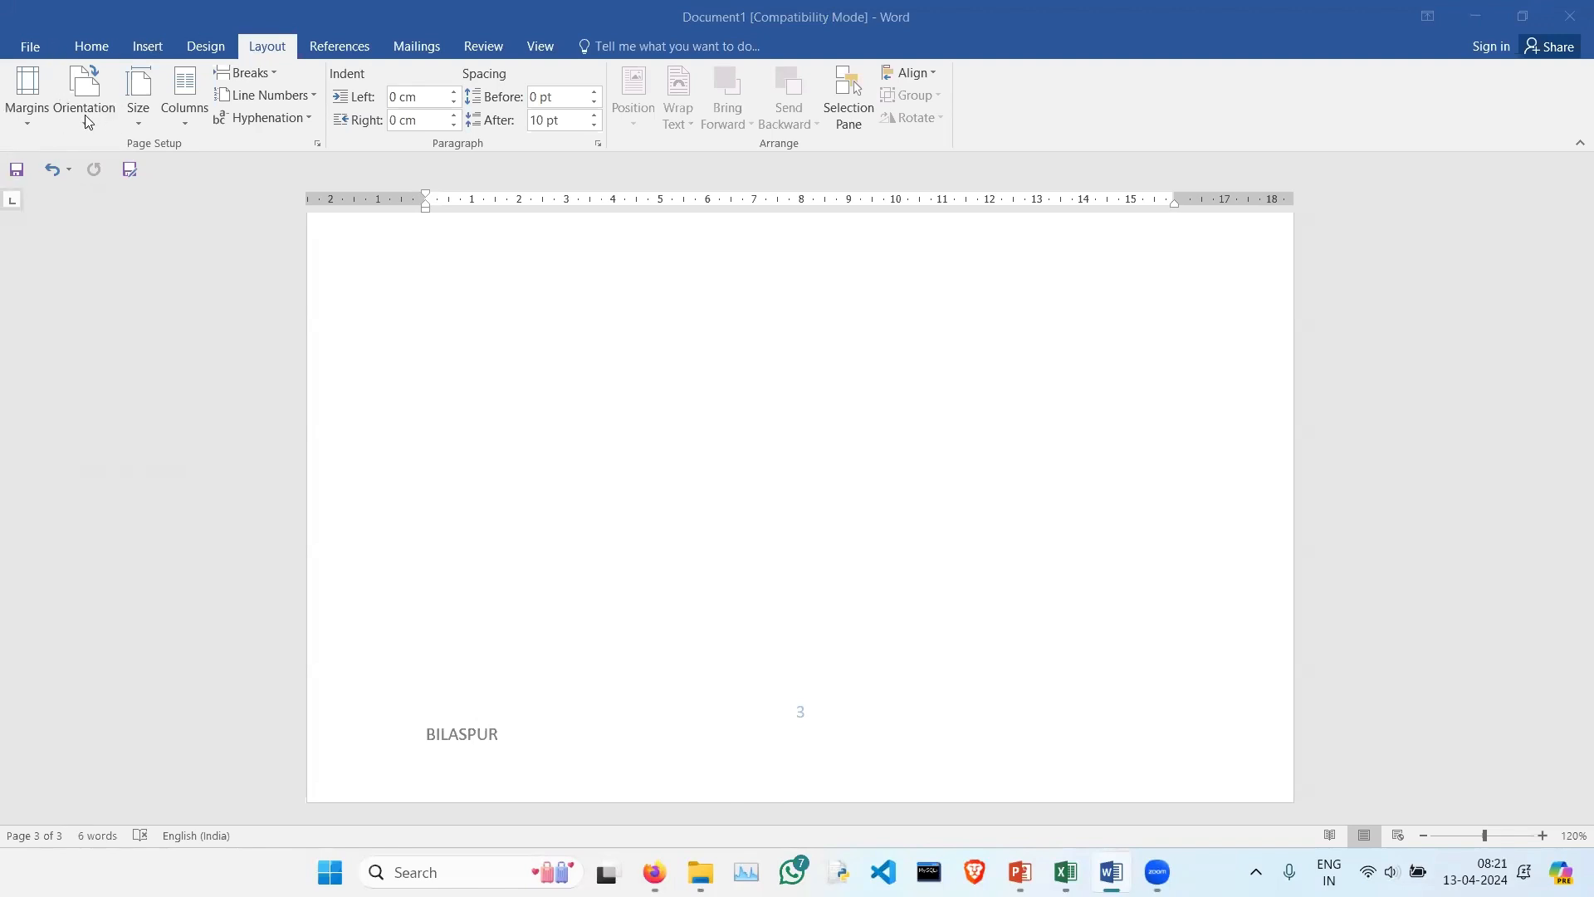
# Step: Zoom the document out to 30% and look over the layout of its pages
pyautogui.scroll(2, 705, 478)
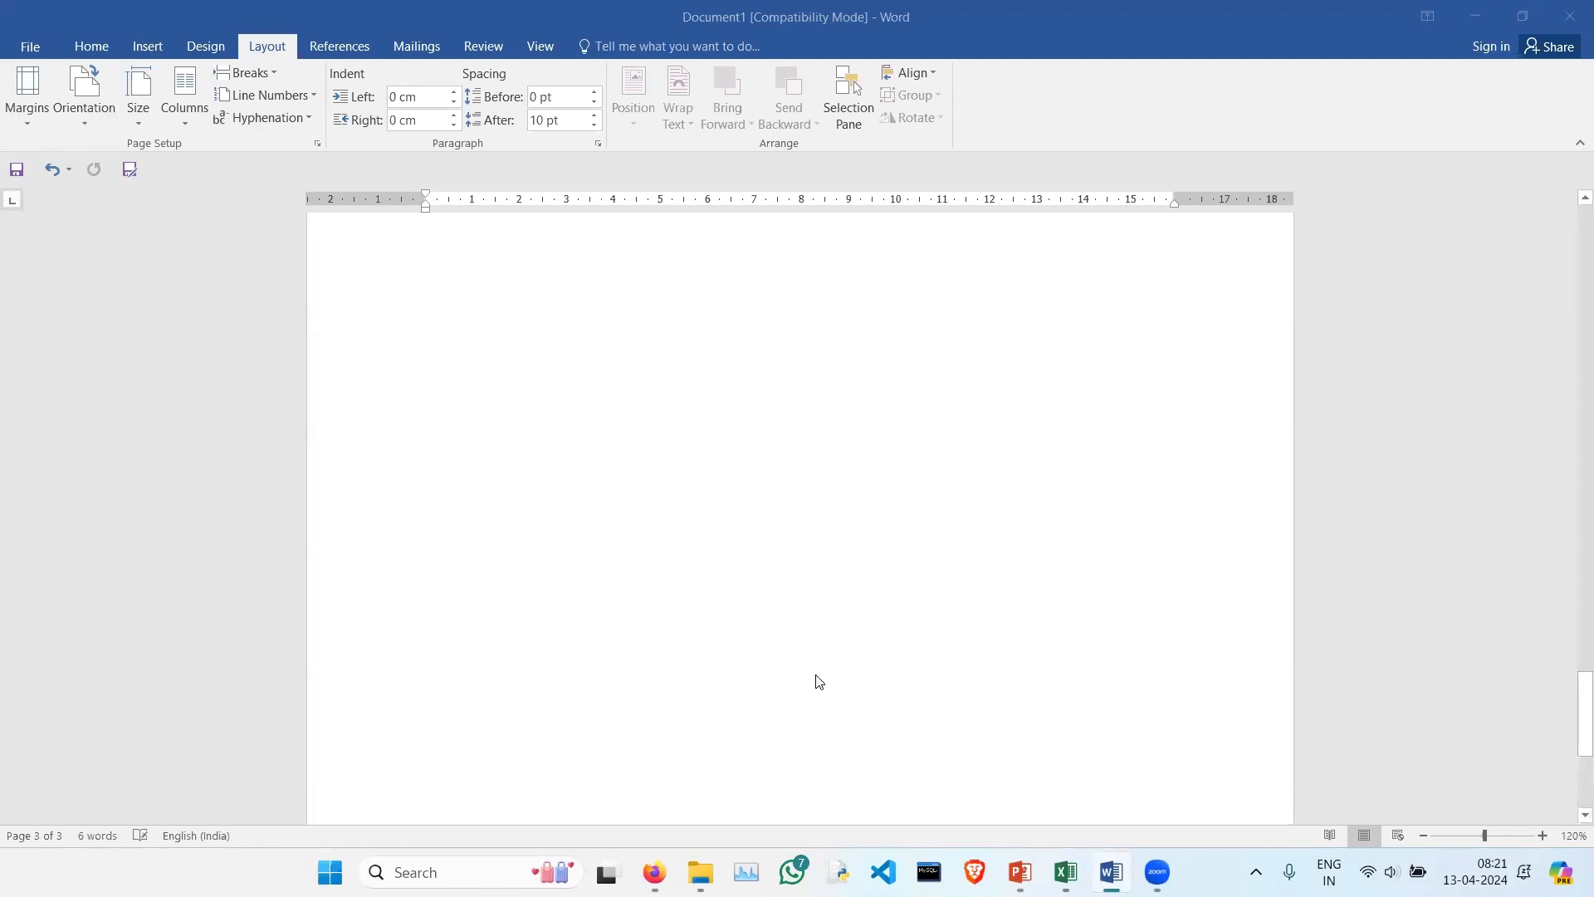
pyautogui.keyDown('ctrl'); pyautogui.scroll(-9, 820, 682); pyautogui.keyUp('ctrl')
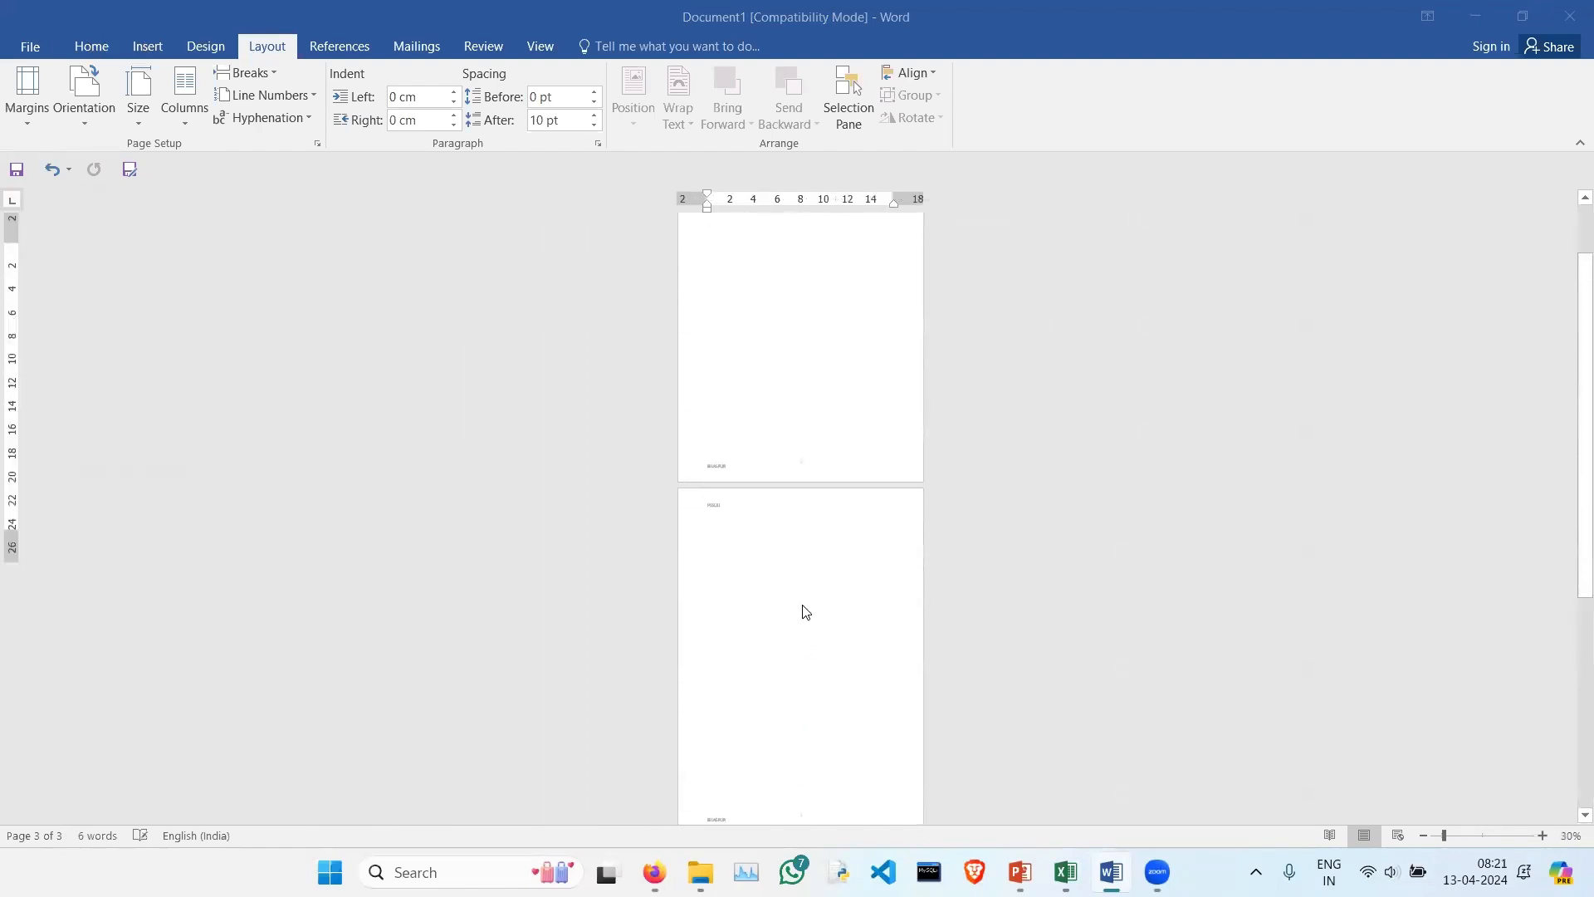
pyautogui.scroll(1, 806, 612)
pyautogui.scroll(-3, 805, 606)
pyautogui.scroll(1, 806, 600)
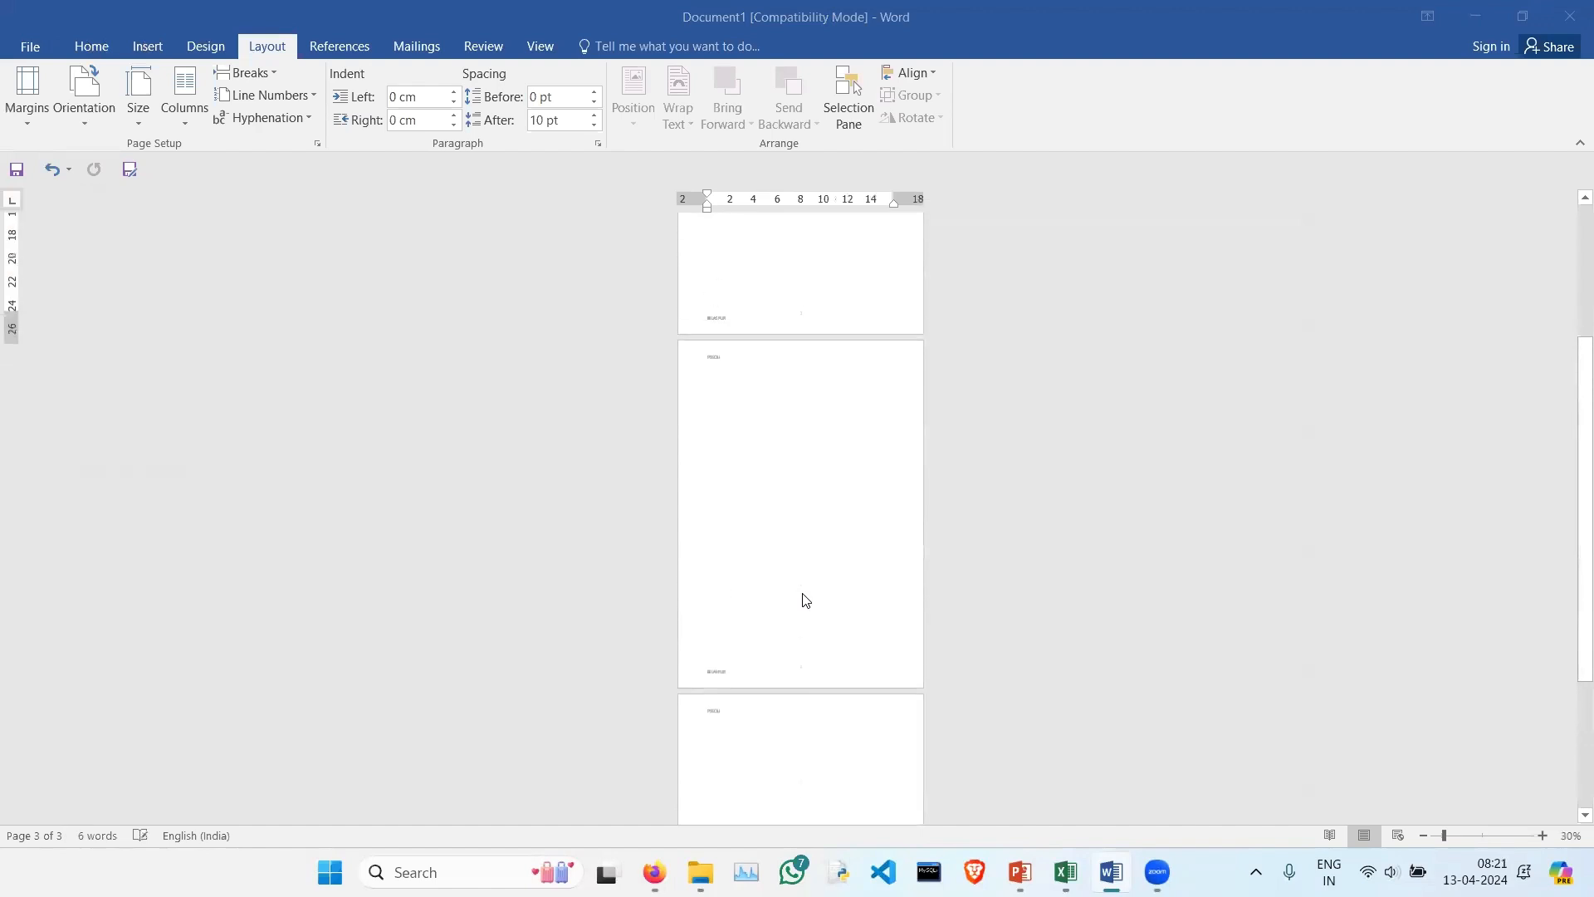
# Step: Change the document's page orientation to Landscape and return it to Portrait
pyautogui.scroll(3, 805, 600)
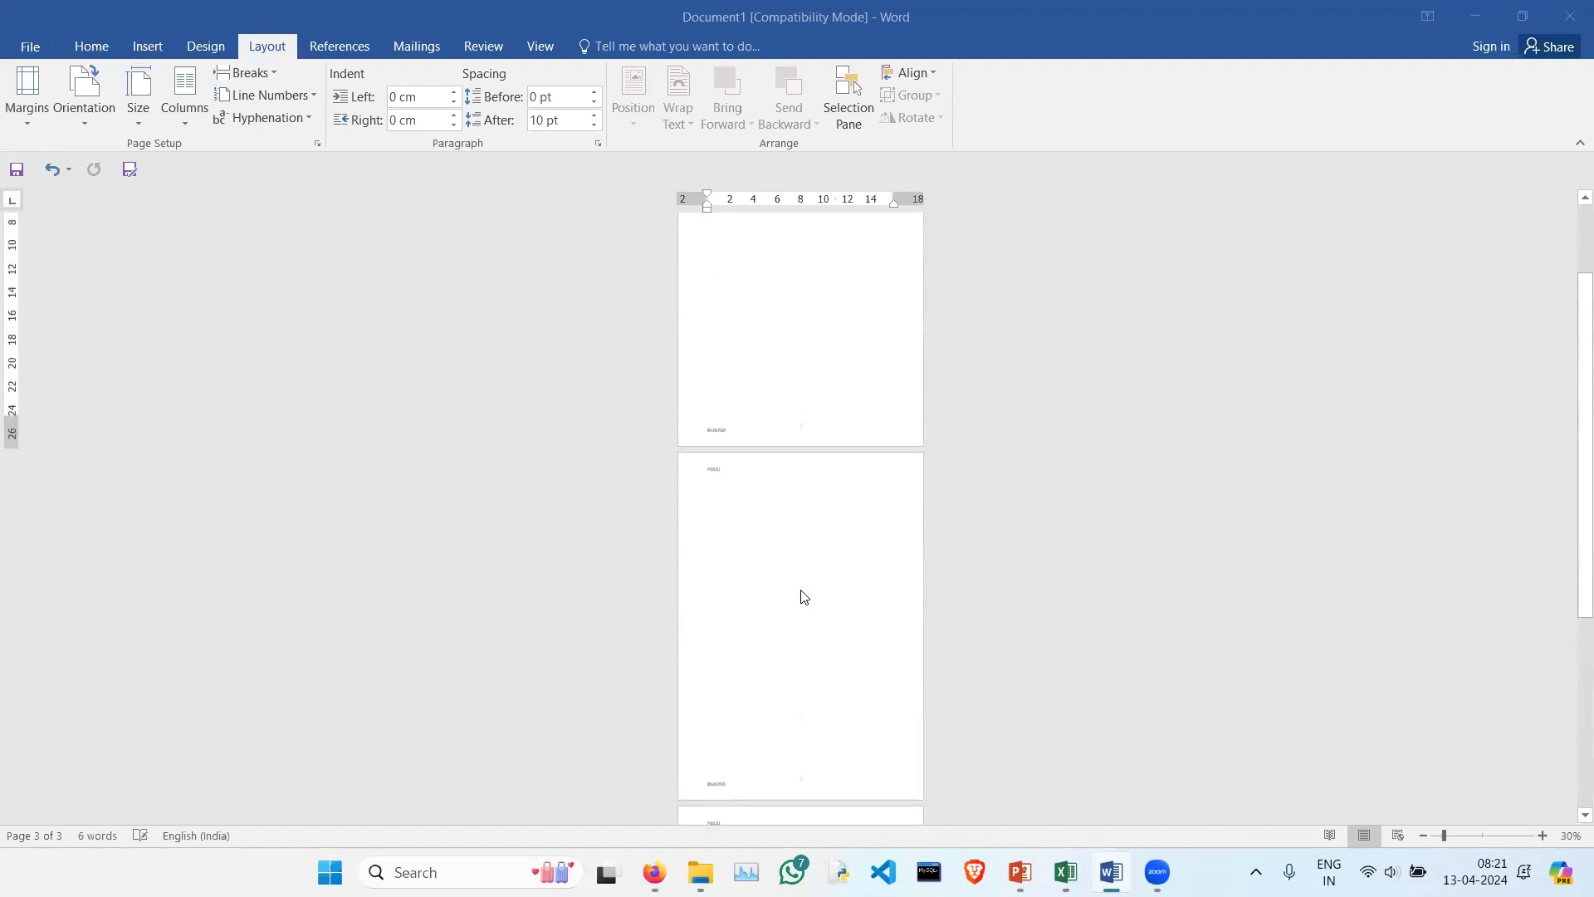
pyautogui.click(82, 117)
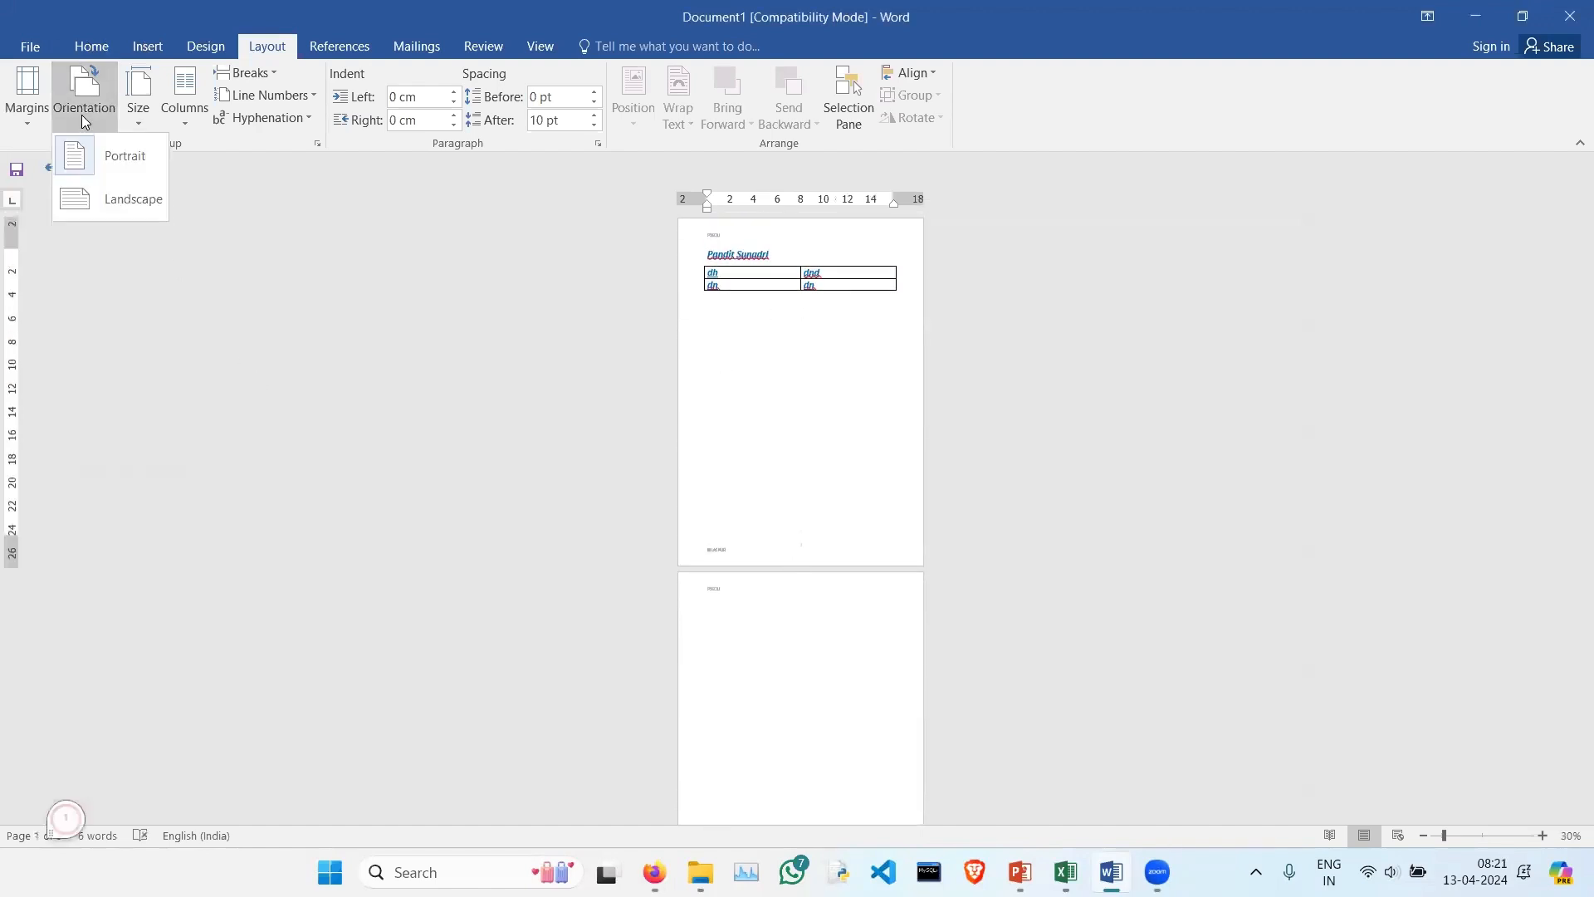
pyautogui.click(114, 205)
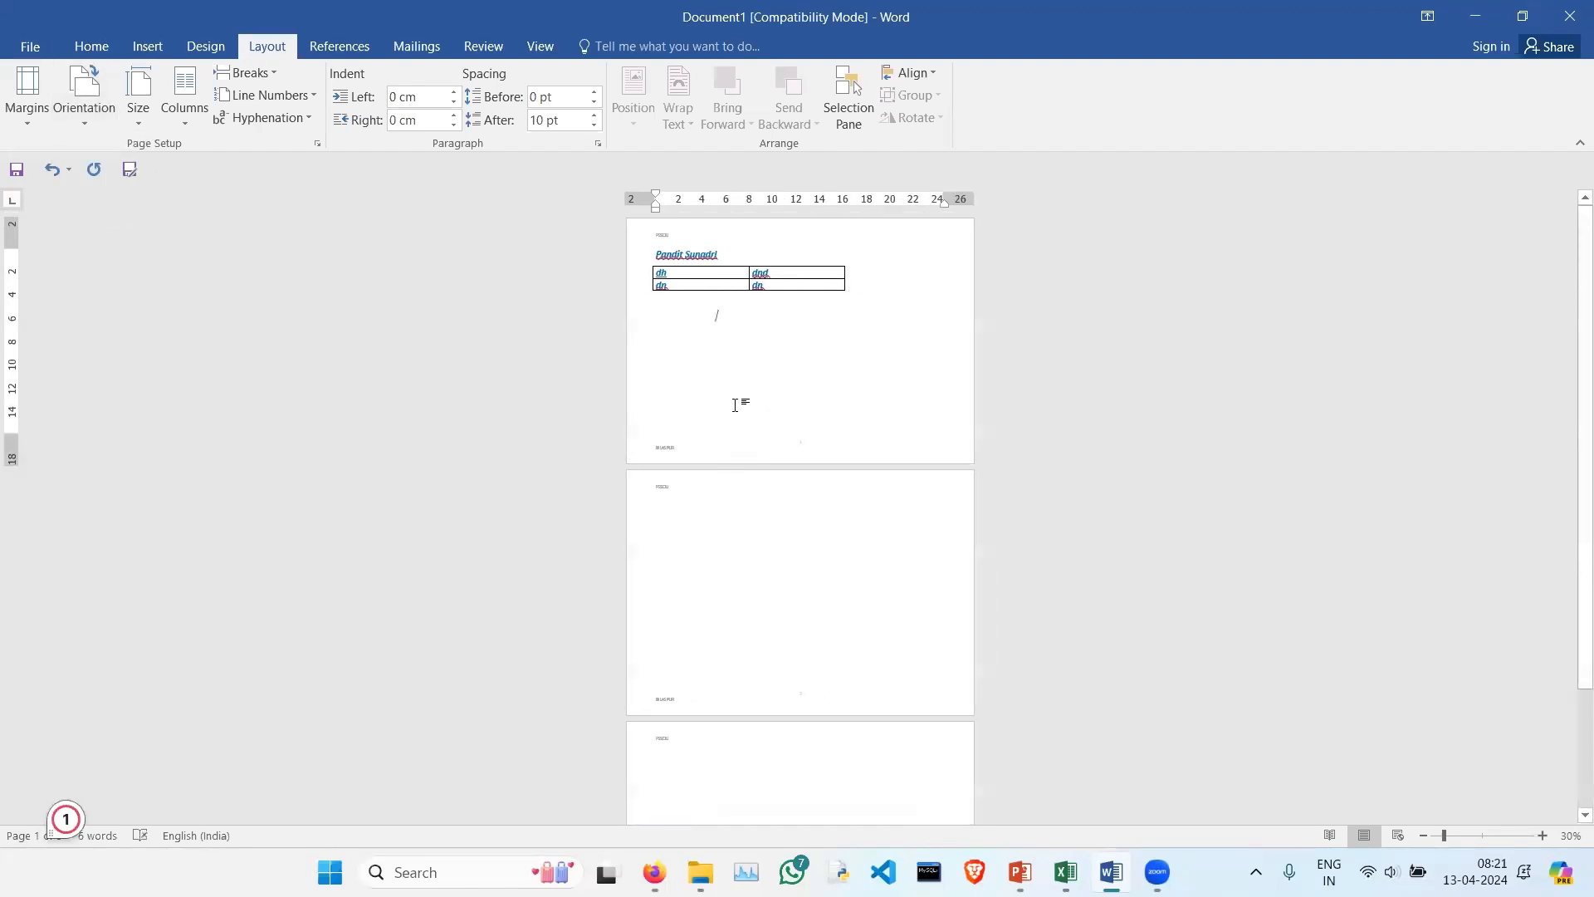
pyautogui.click(98, 114)
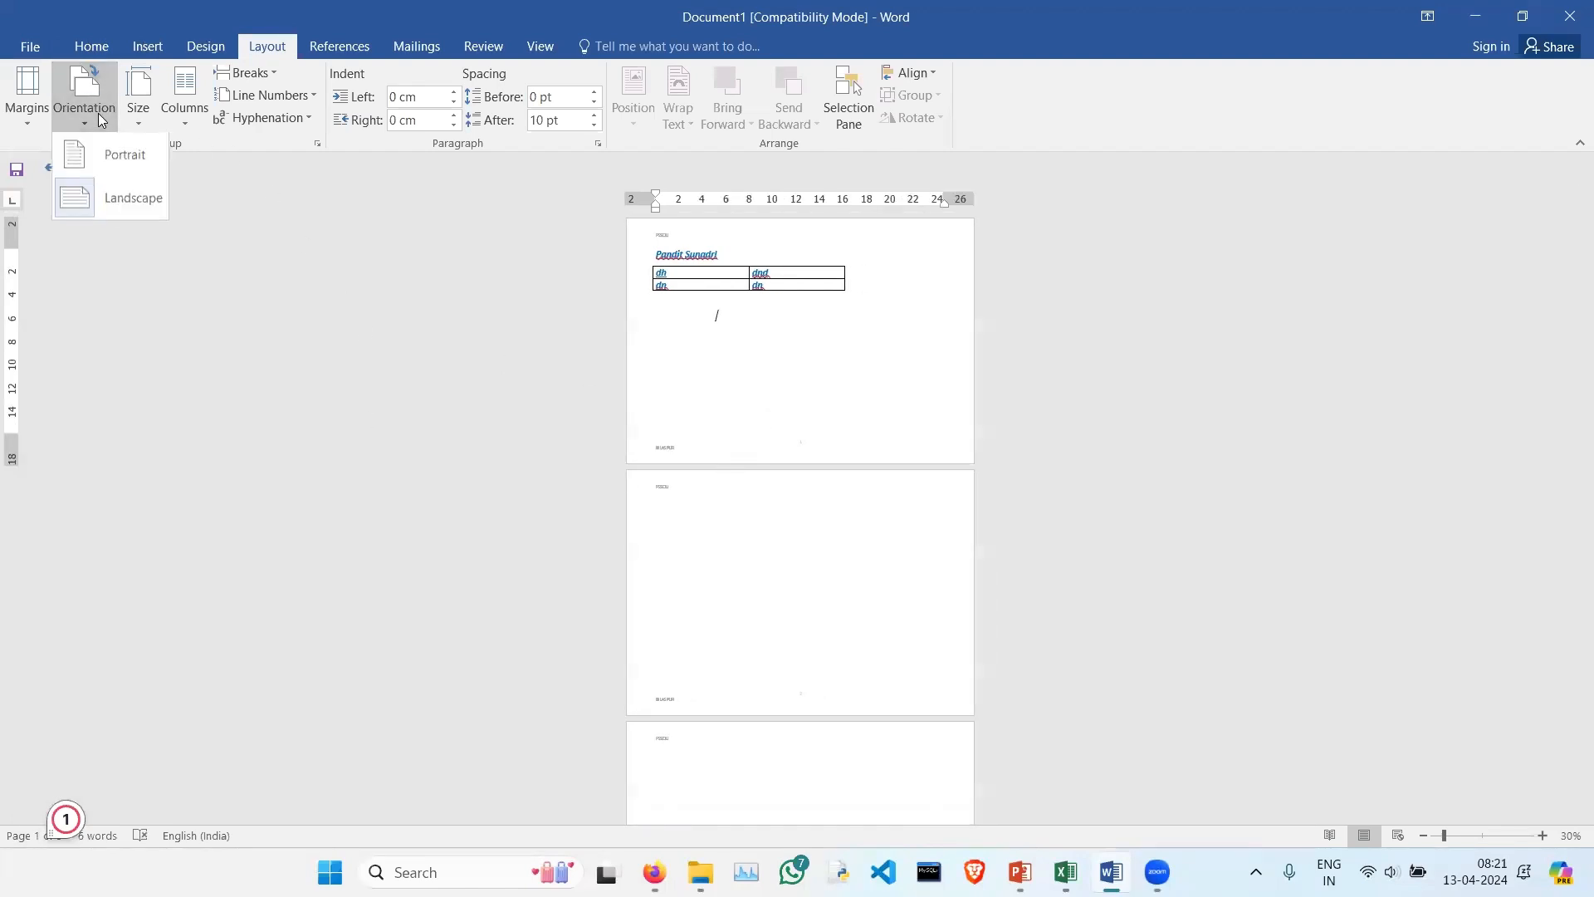
pyautogui.click(123, 159)
pyautogui.scroll(6, 794, 535)
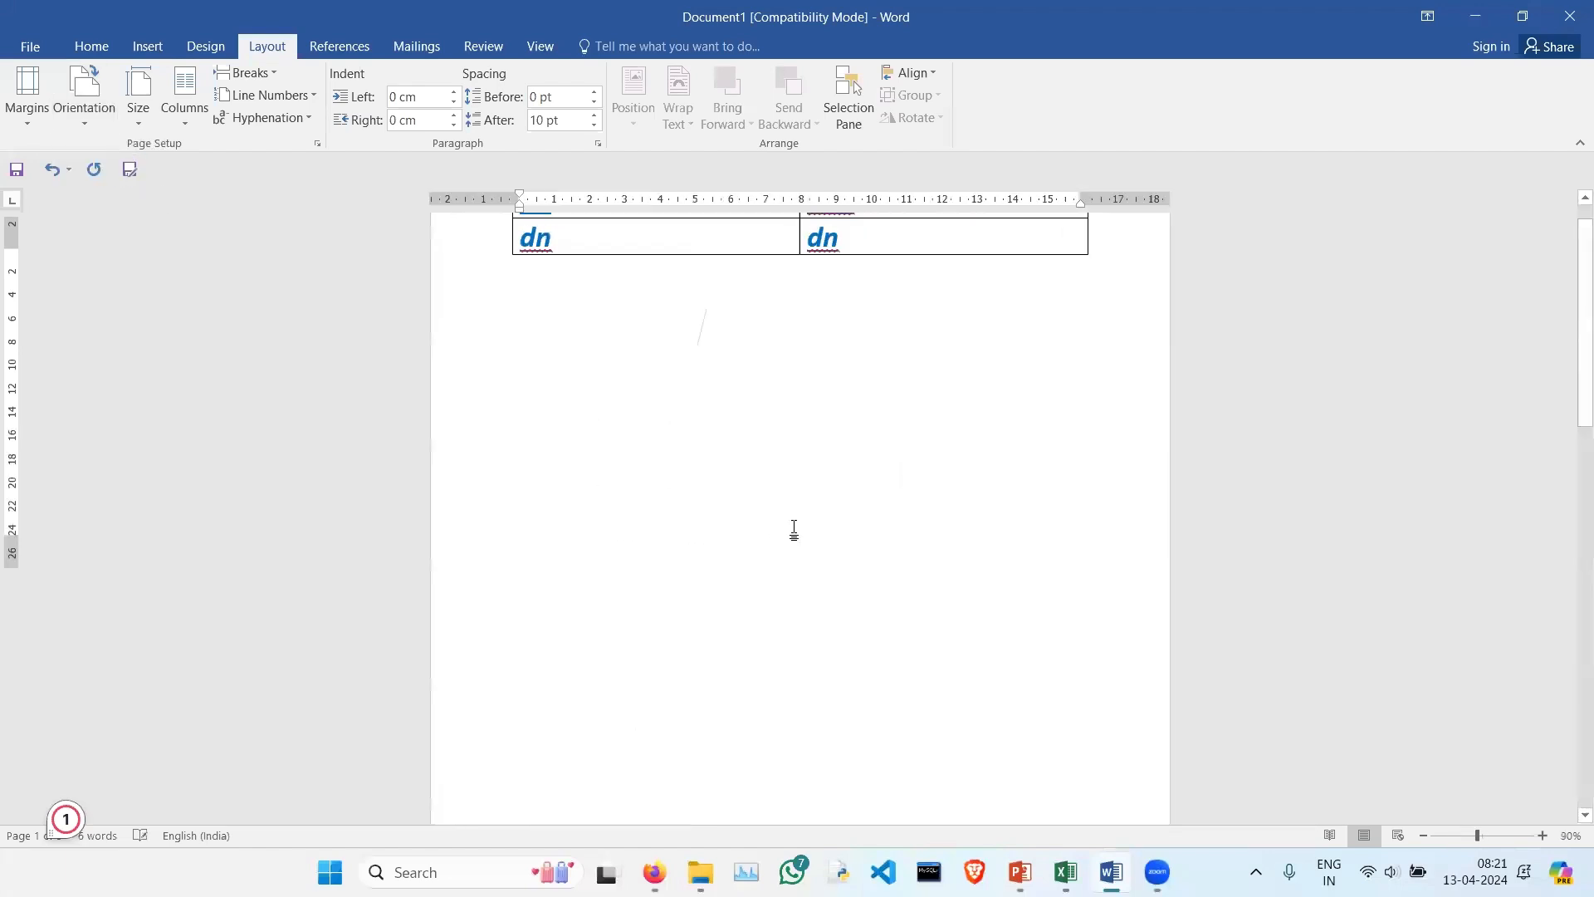
pyautogui.scroll(2, 794, 532)
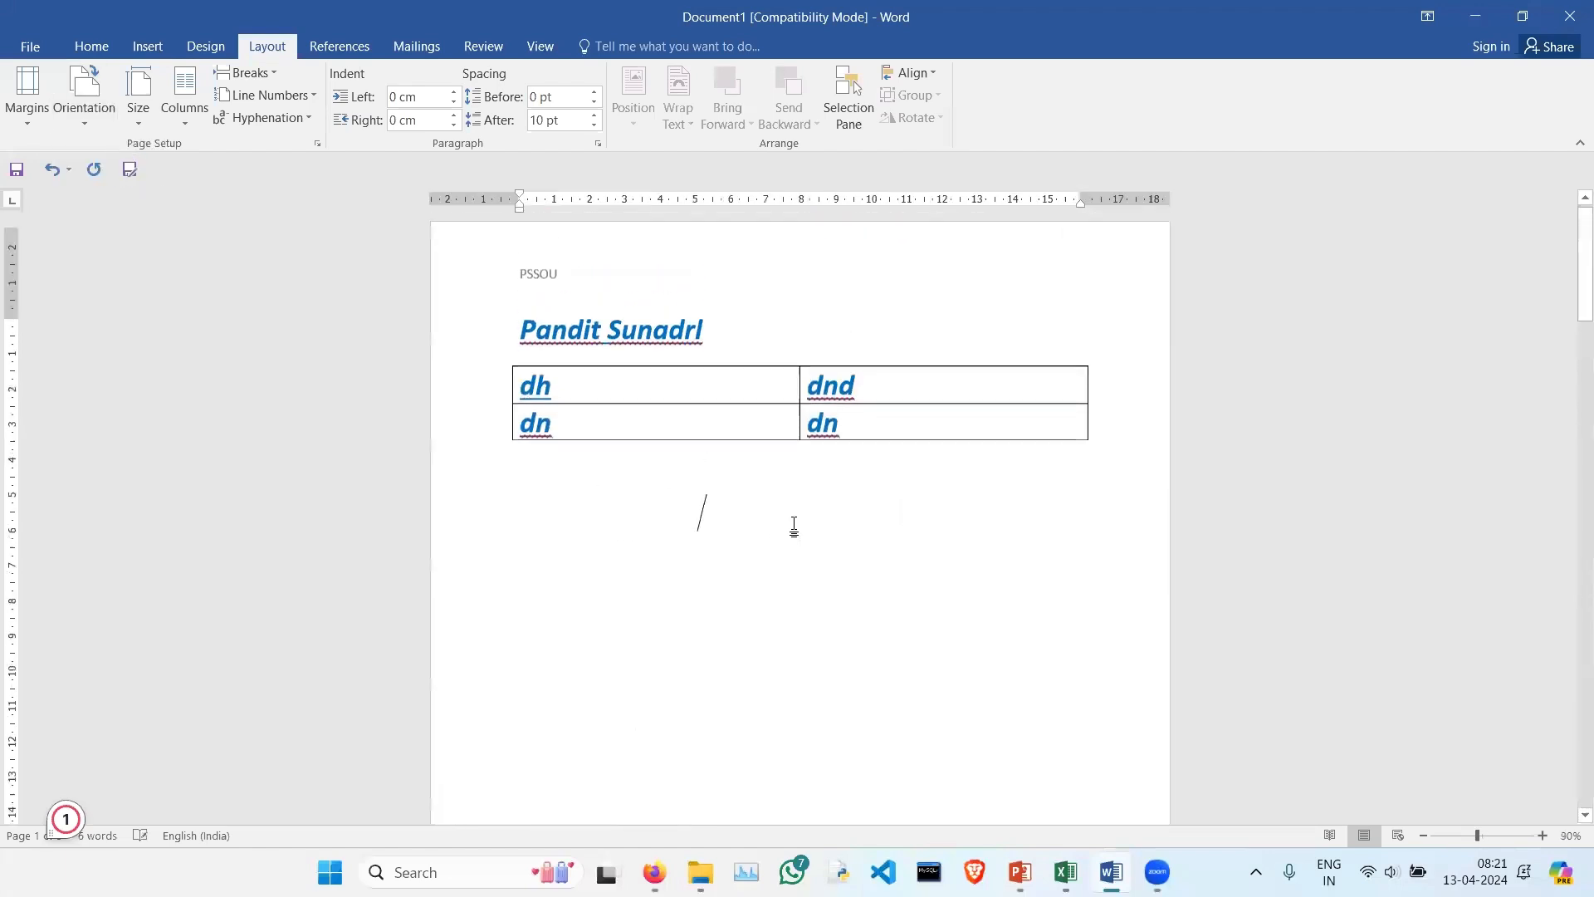
# Step: Apply the Wide margin preset to the pages and restore the Normal margins
pyautogui.click(30, 116)
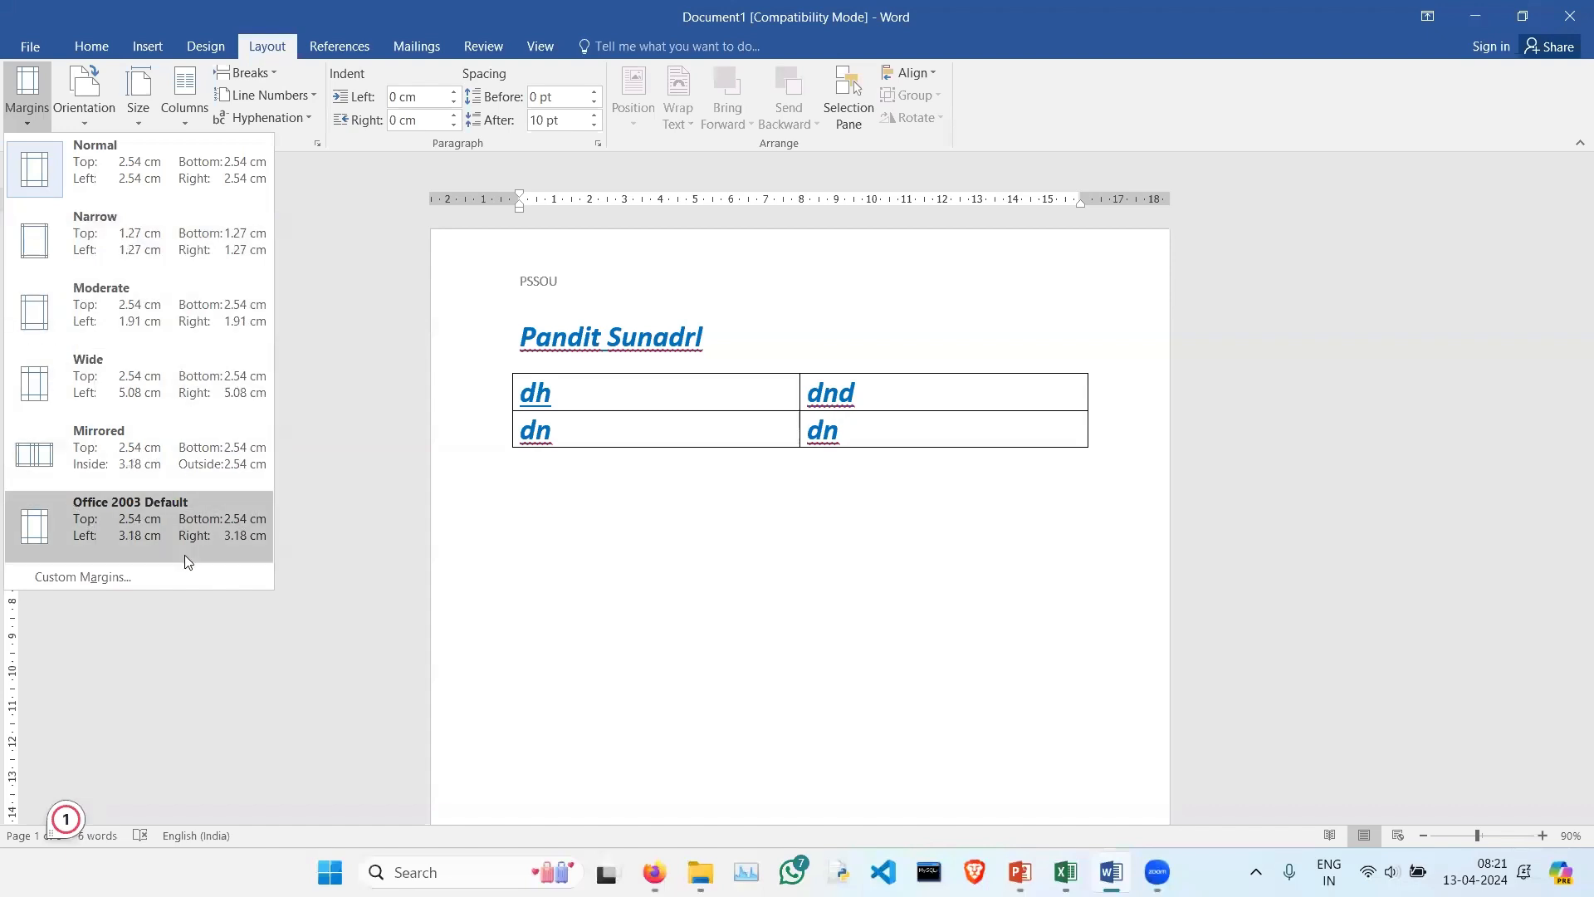
pyautogui.click(137, 386)
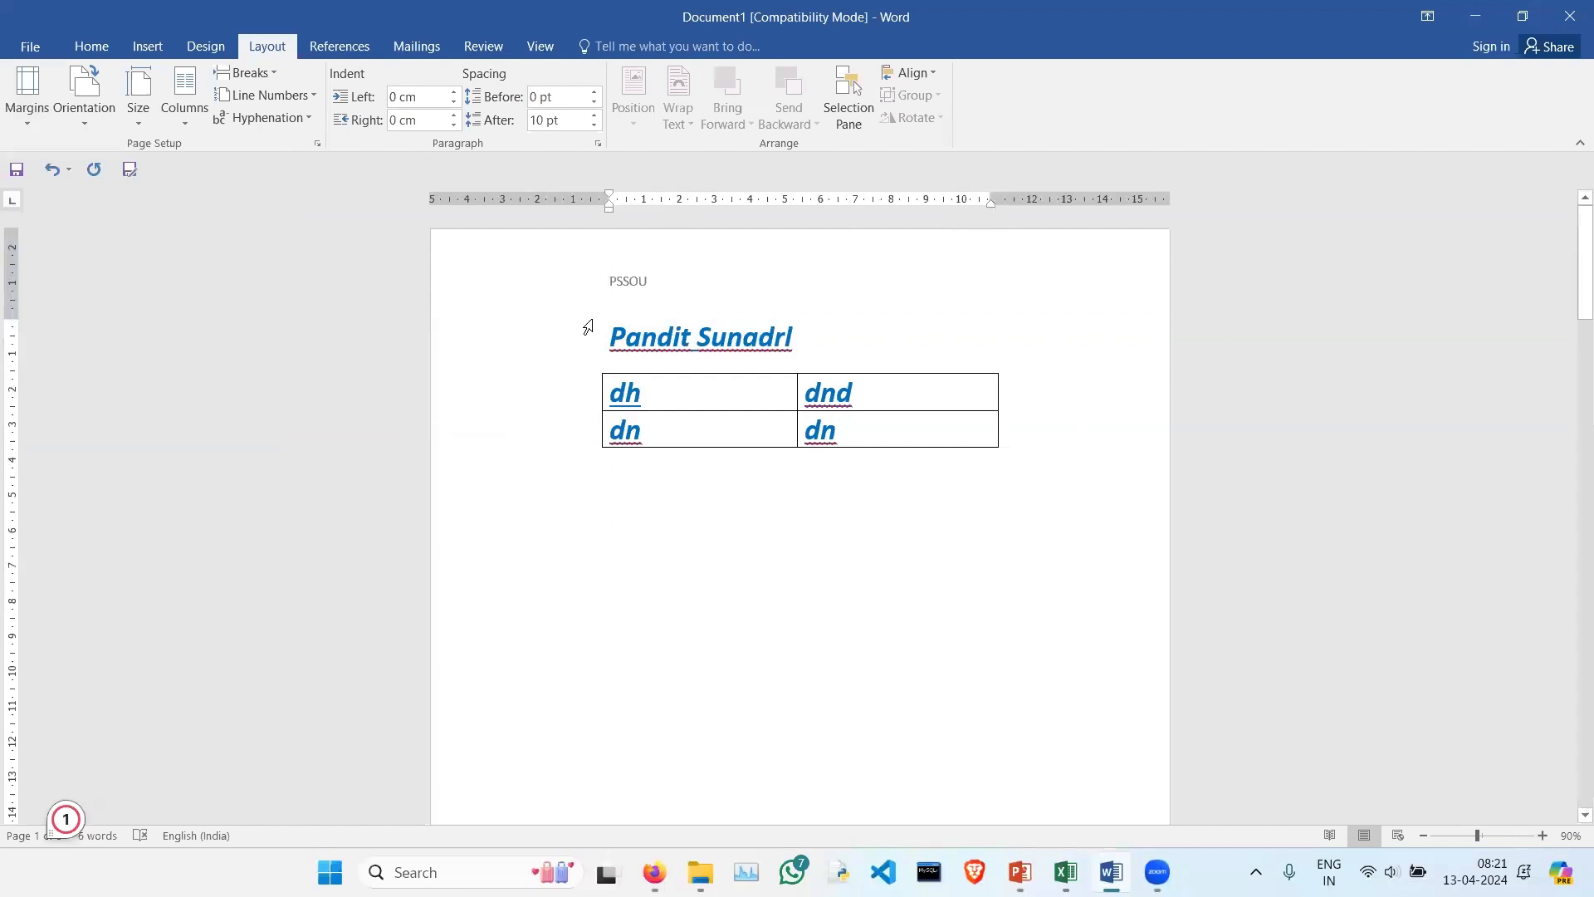
pyautogui.click(28, 93)
pyautogui.click(66, 175)
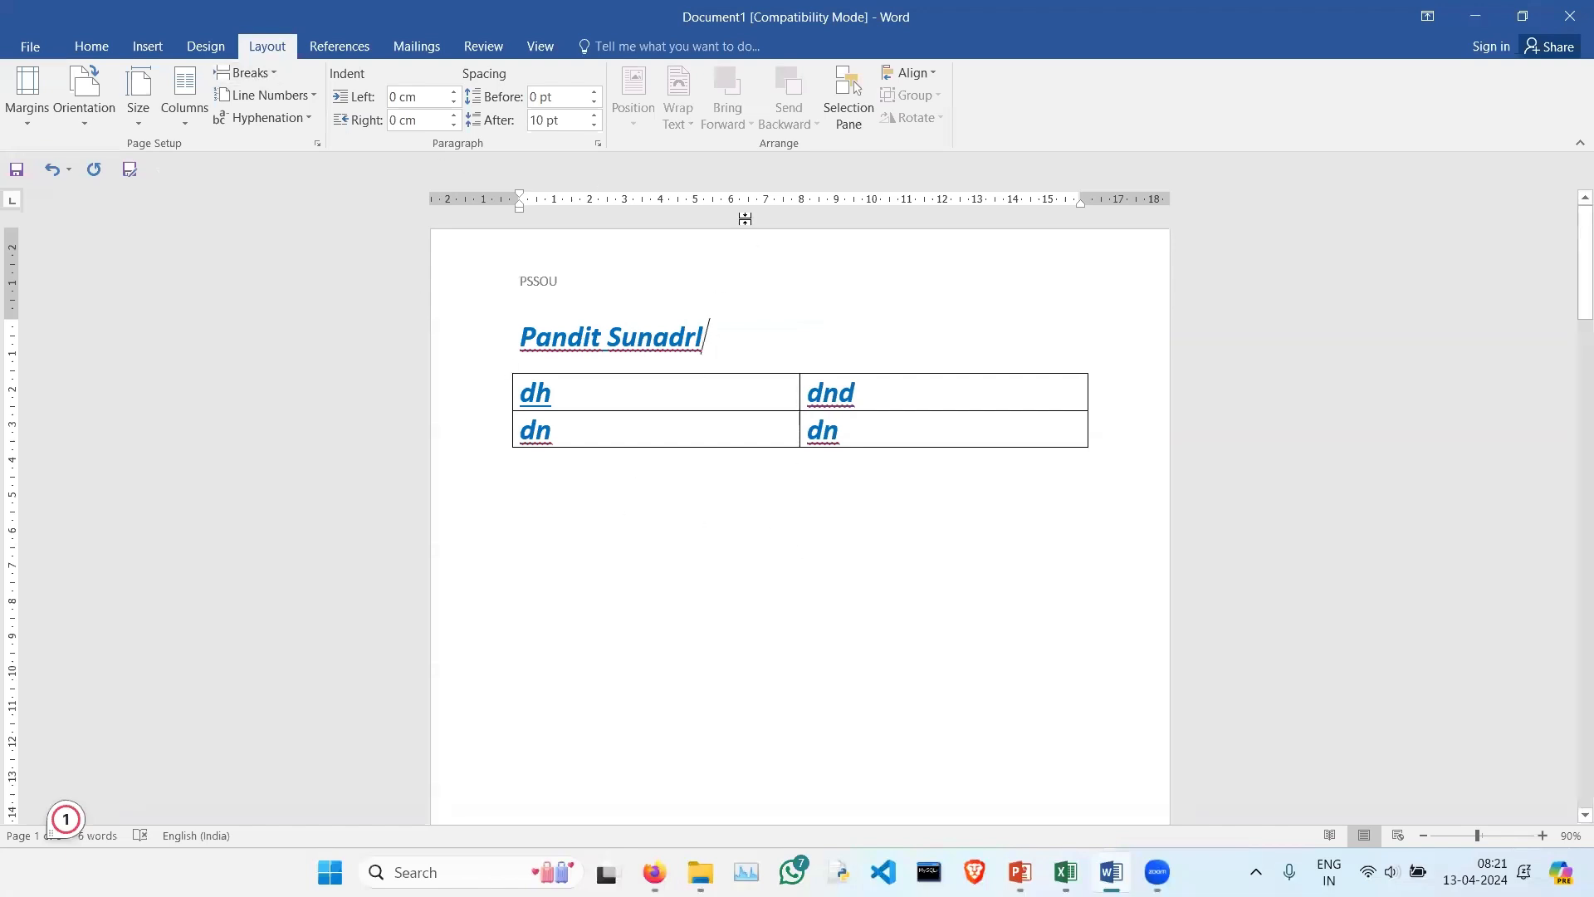
# Step: Place the cursor in the table's "dnd" cell, view the table layout tools, and return to the page layout options
pyautogui.click(861, 156)
pyautogui.click(815, 407)
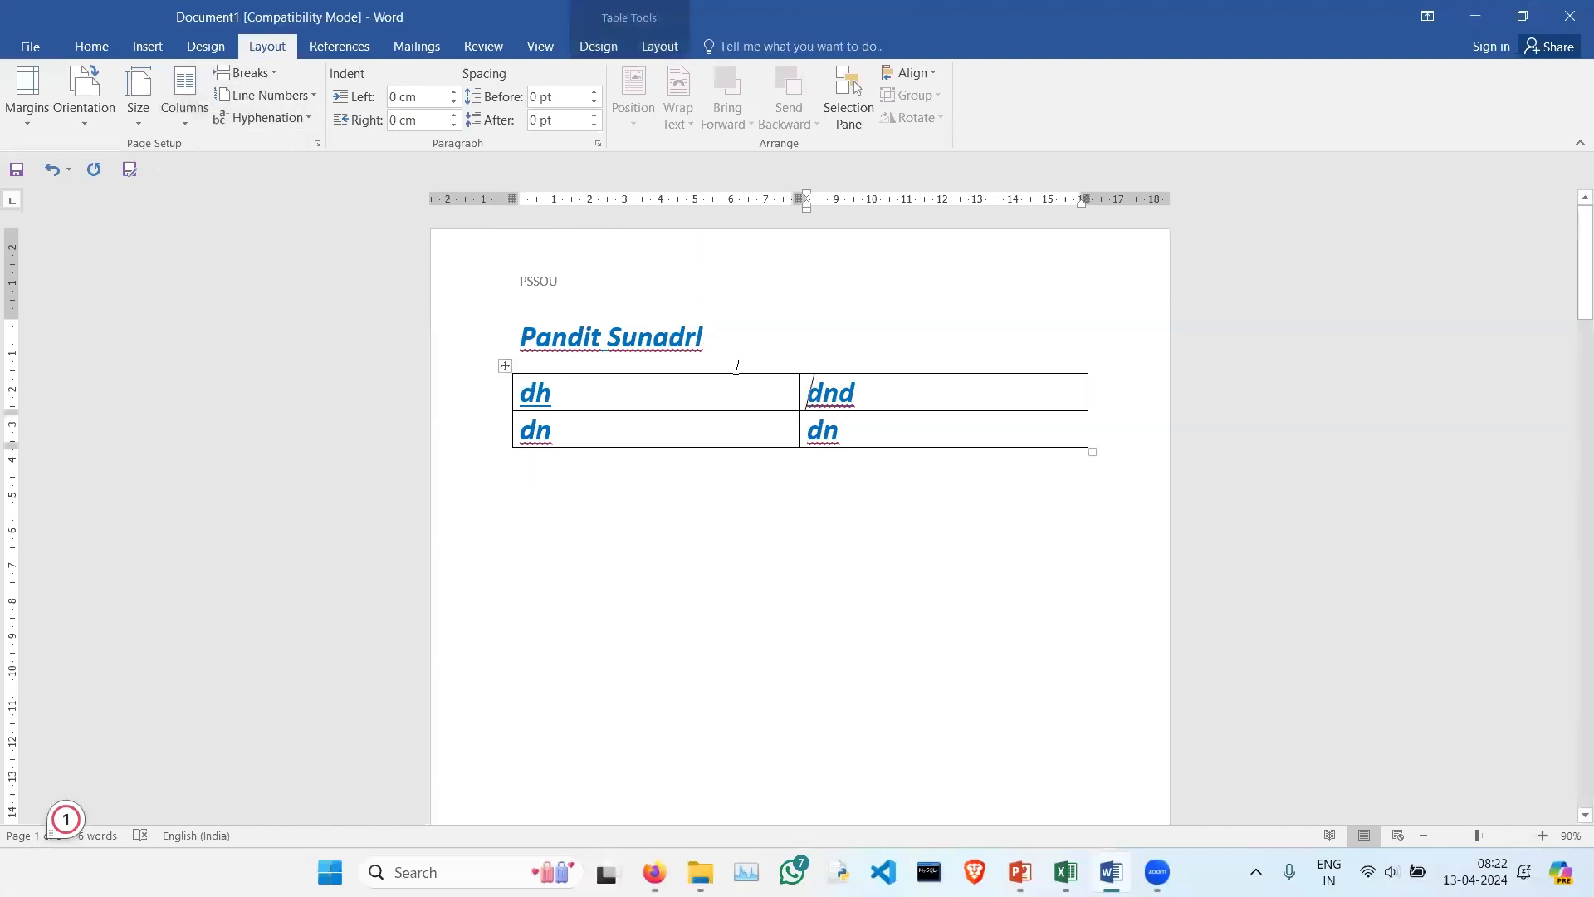
pyautogui.click(649, 47)
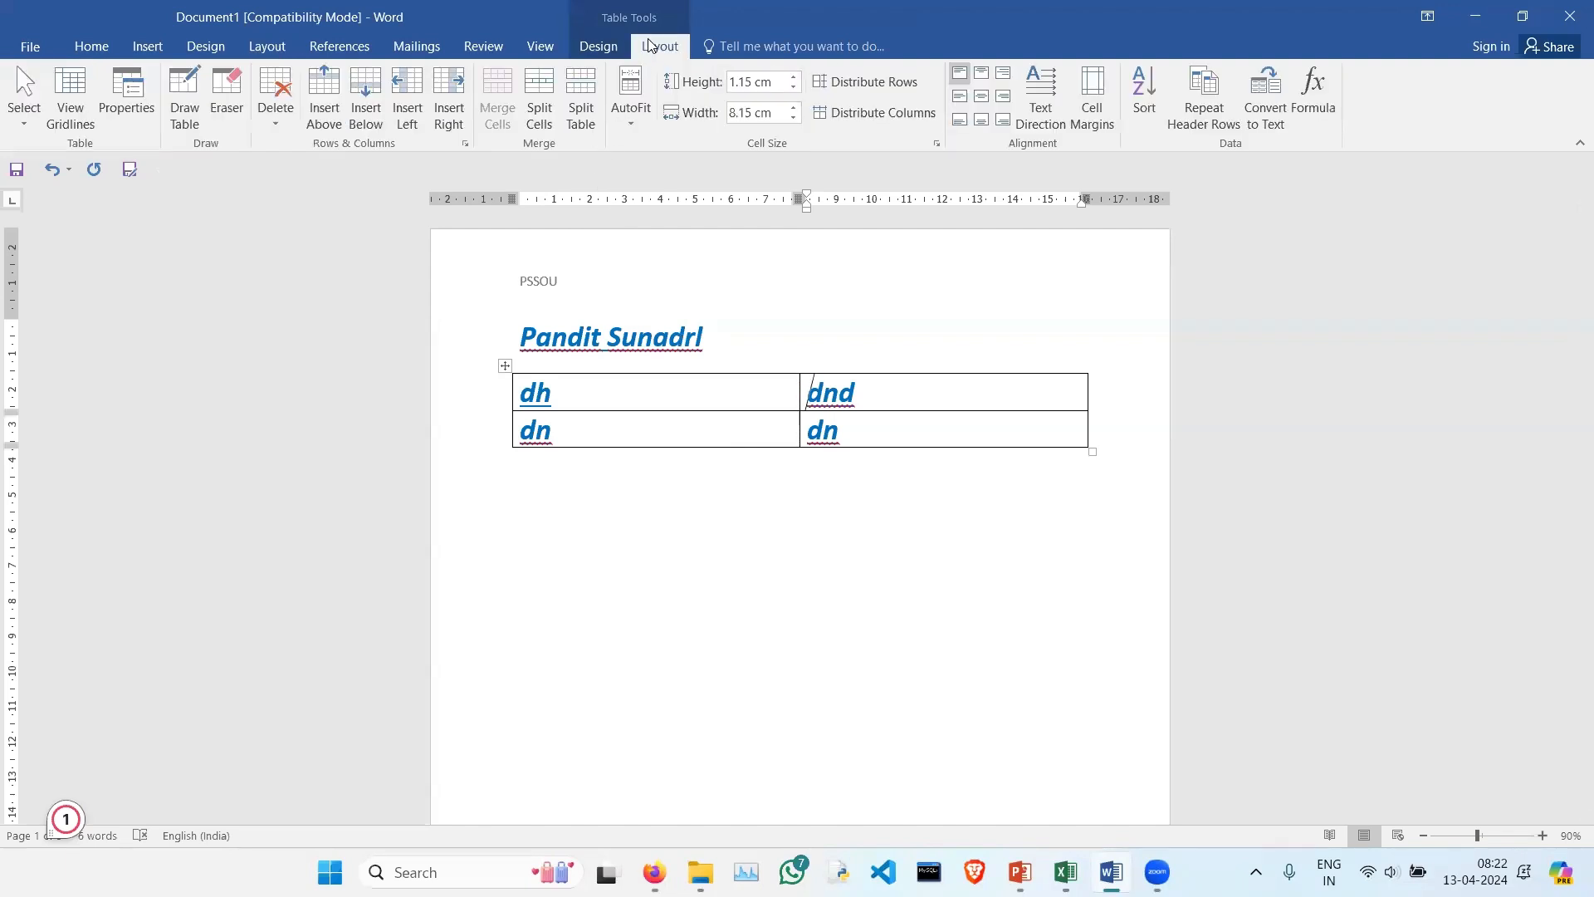
pyautogui.click(246, 46)
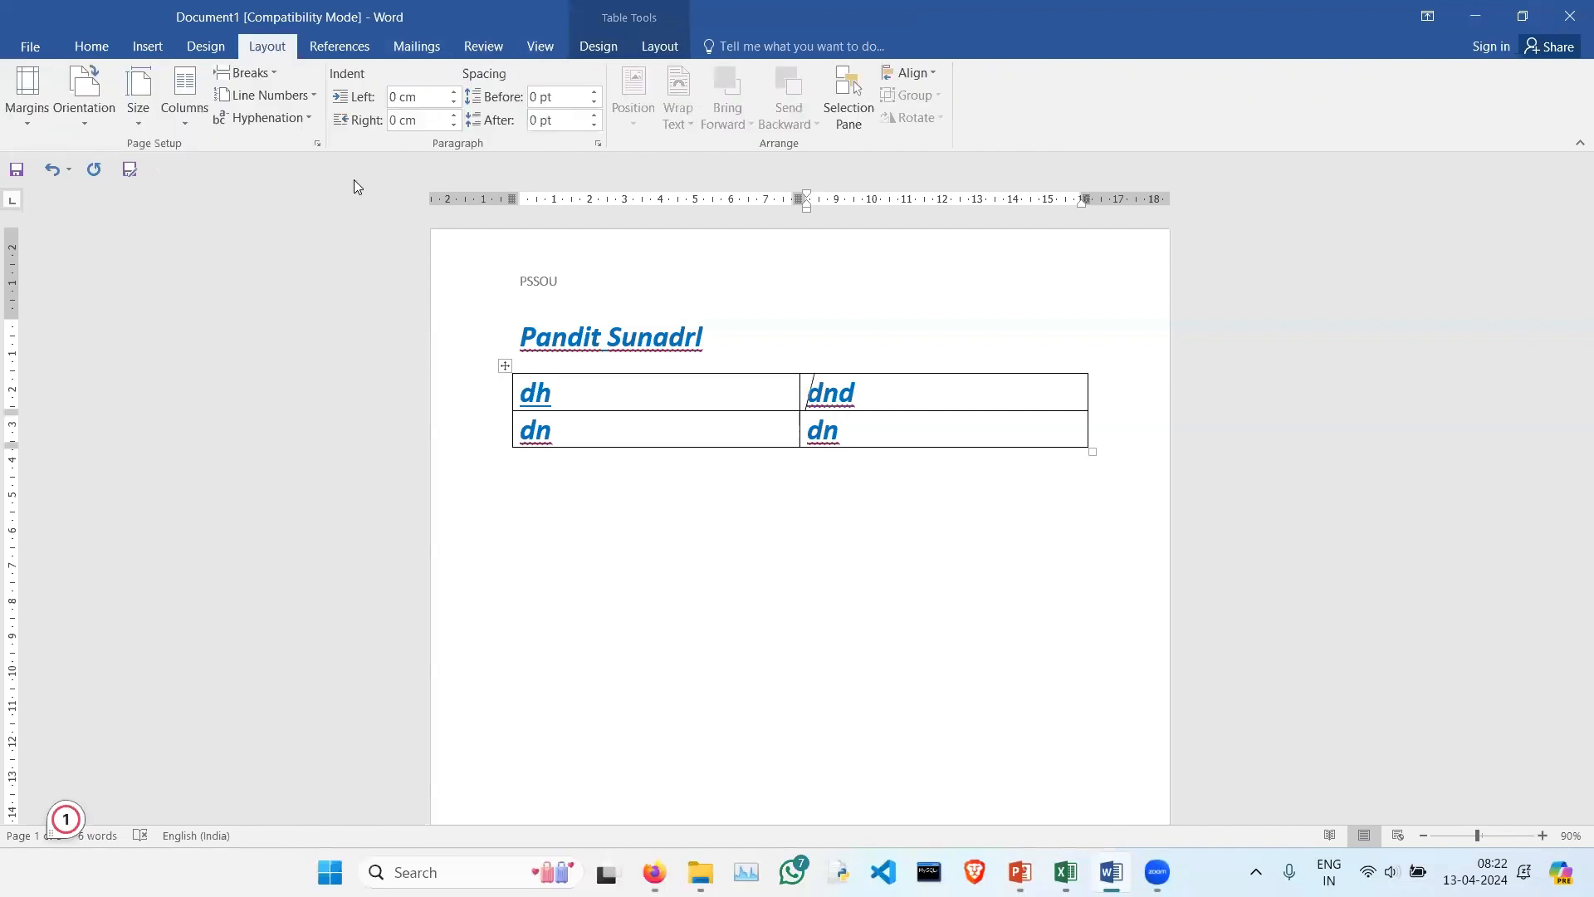
# Step: Set the document's paper size to Letter and switch it to Legal
pyautogui.click(145, 118)
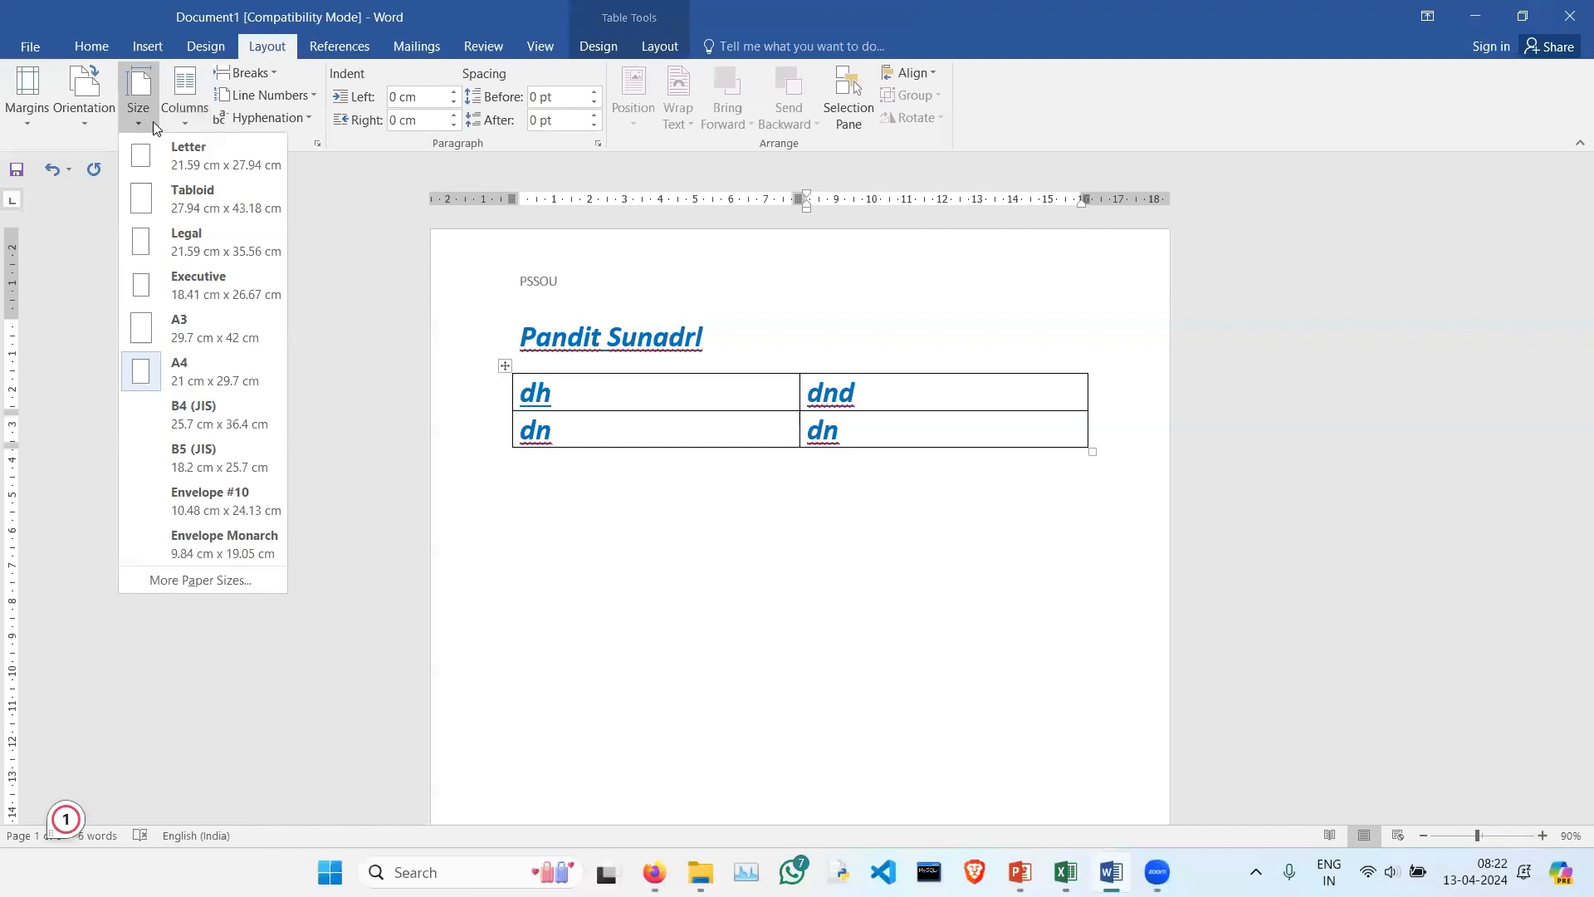
pyautogui.click(201, 166)
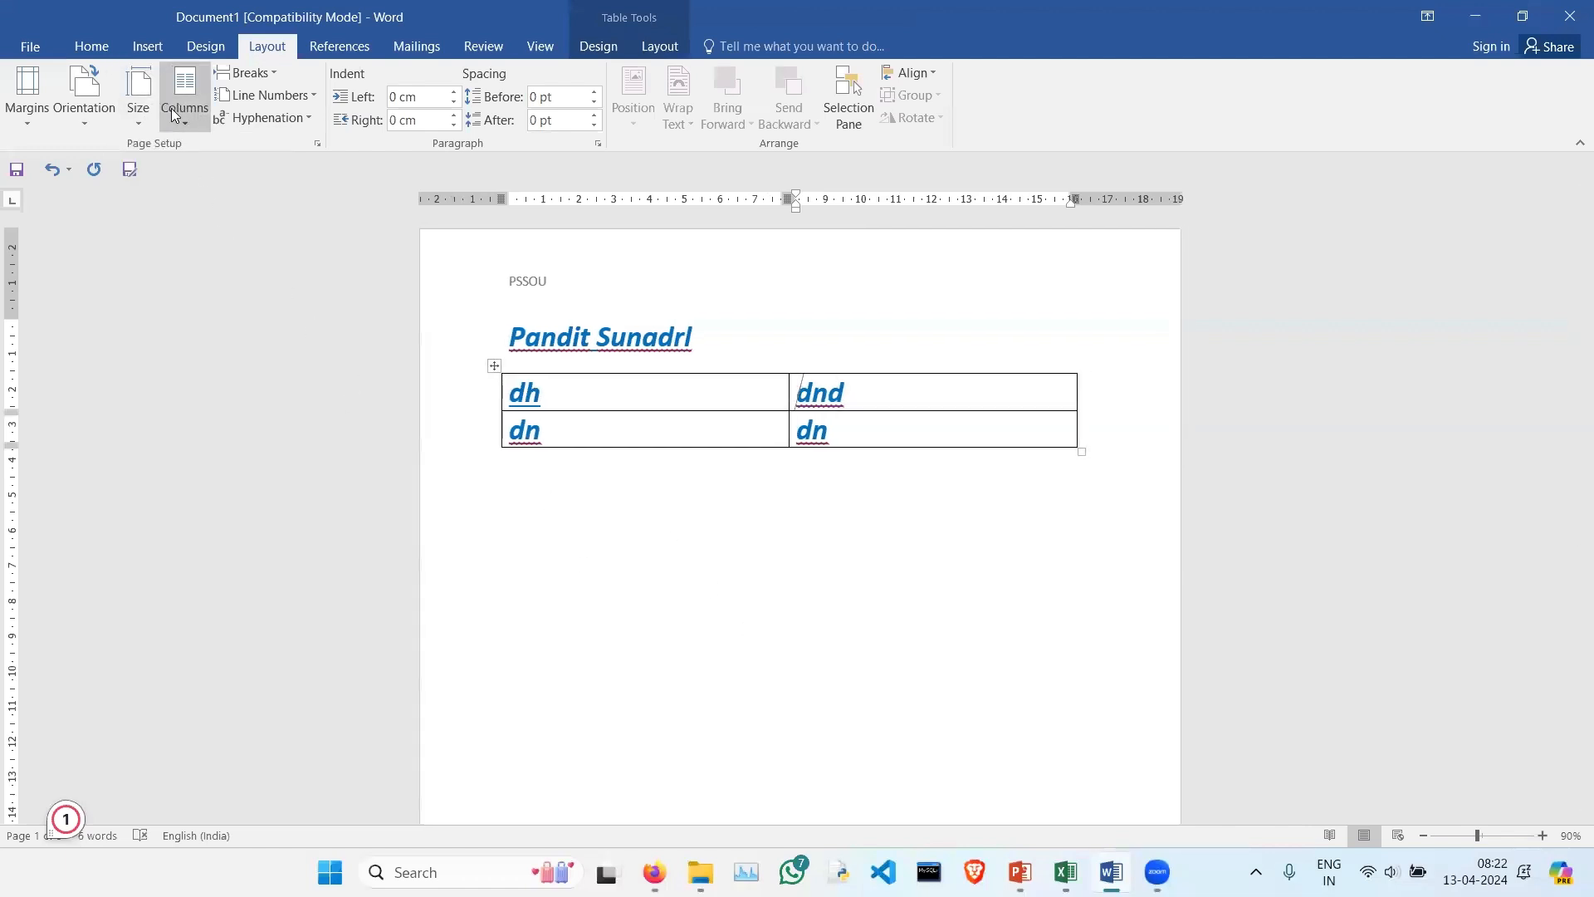
pyautogui.click(140, 109)
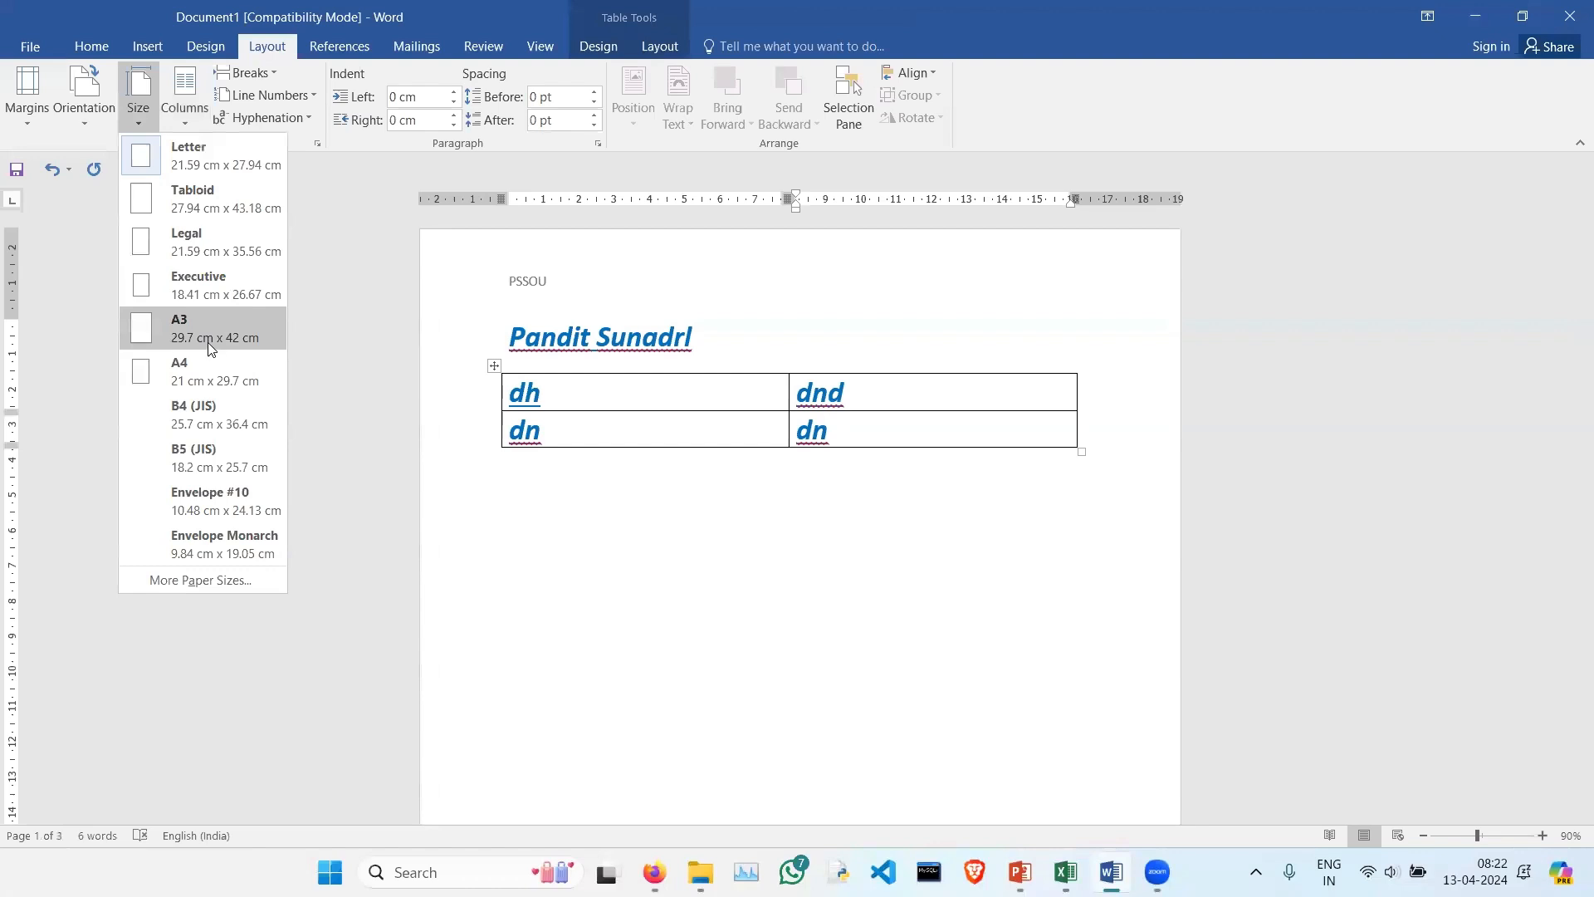
pyautogui.click(214, 246)
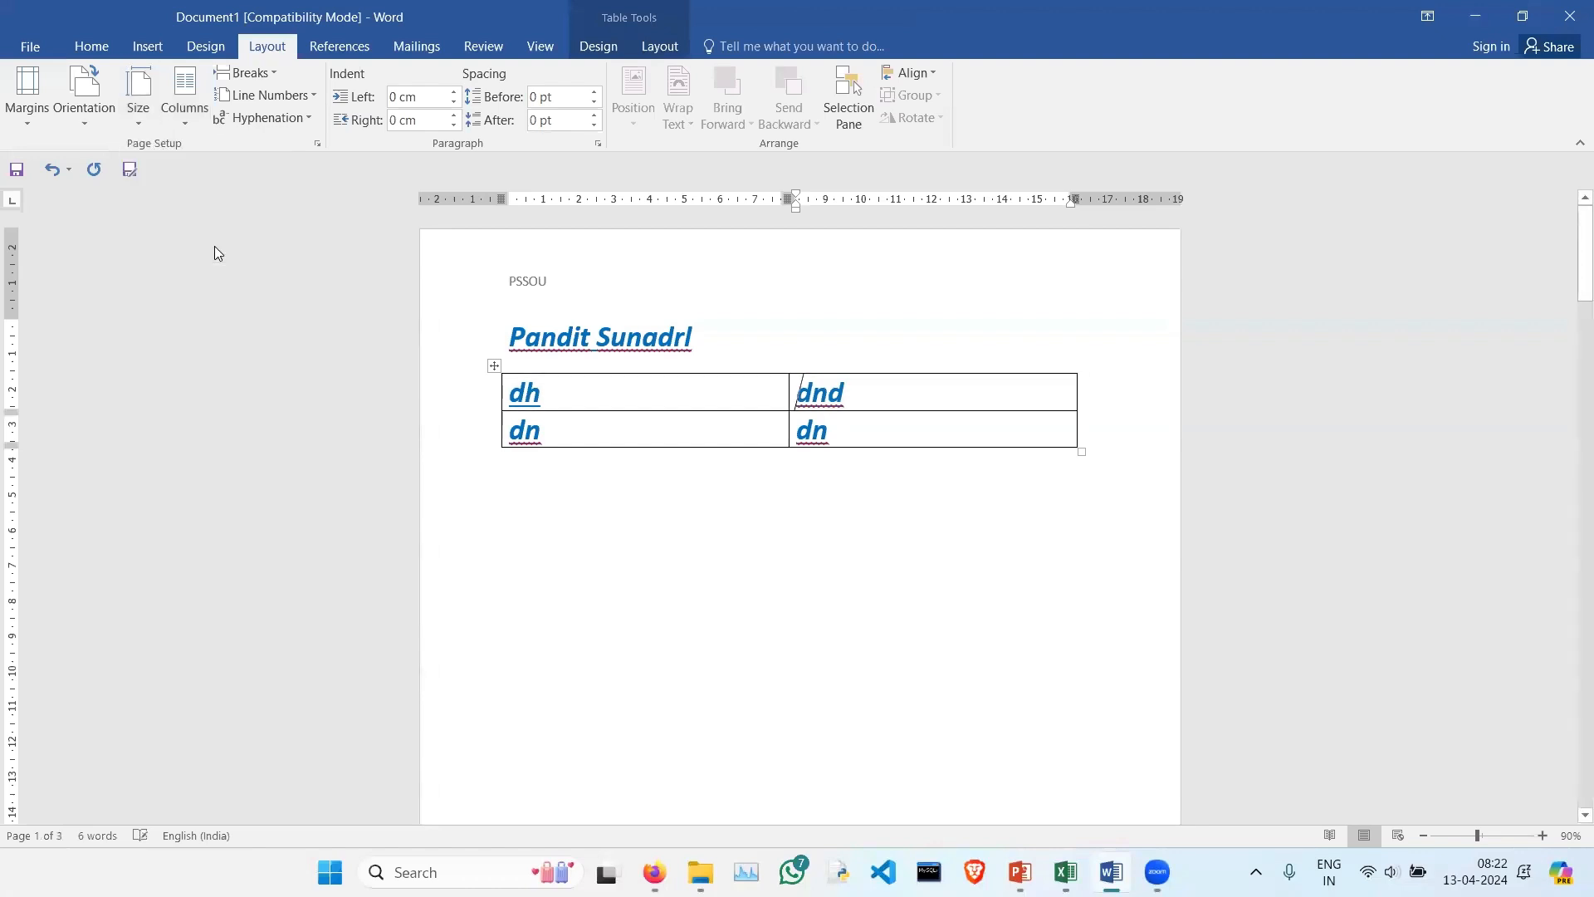
# Step: Review the other available paper sizes and the custom paper settings, leaving Page Setup without changes
pyautogui.click(149, 107)
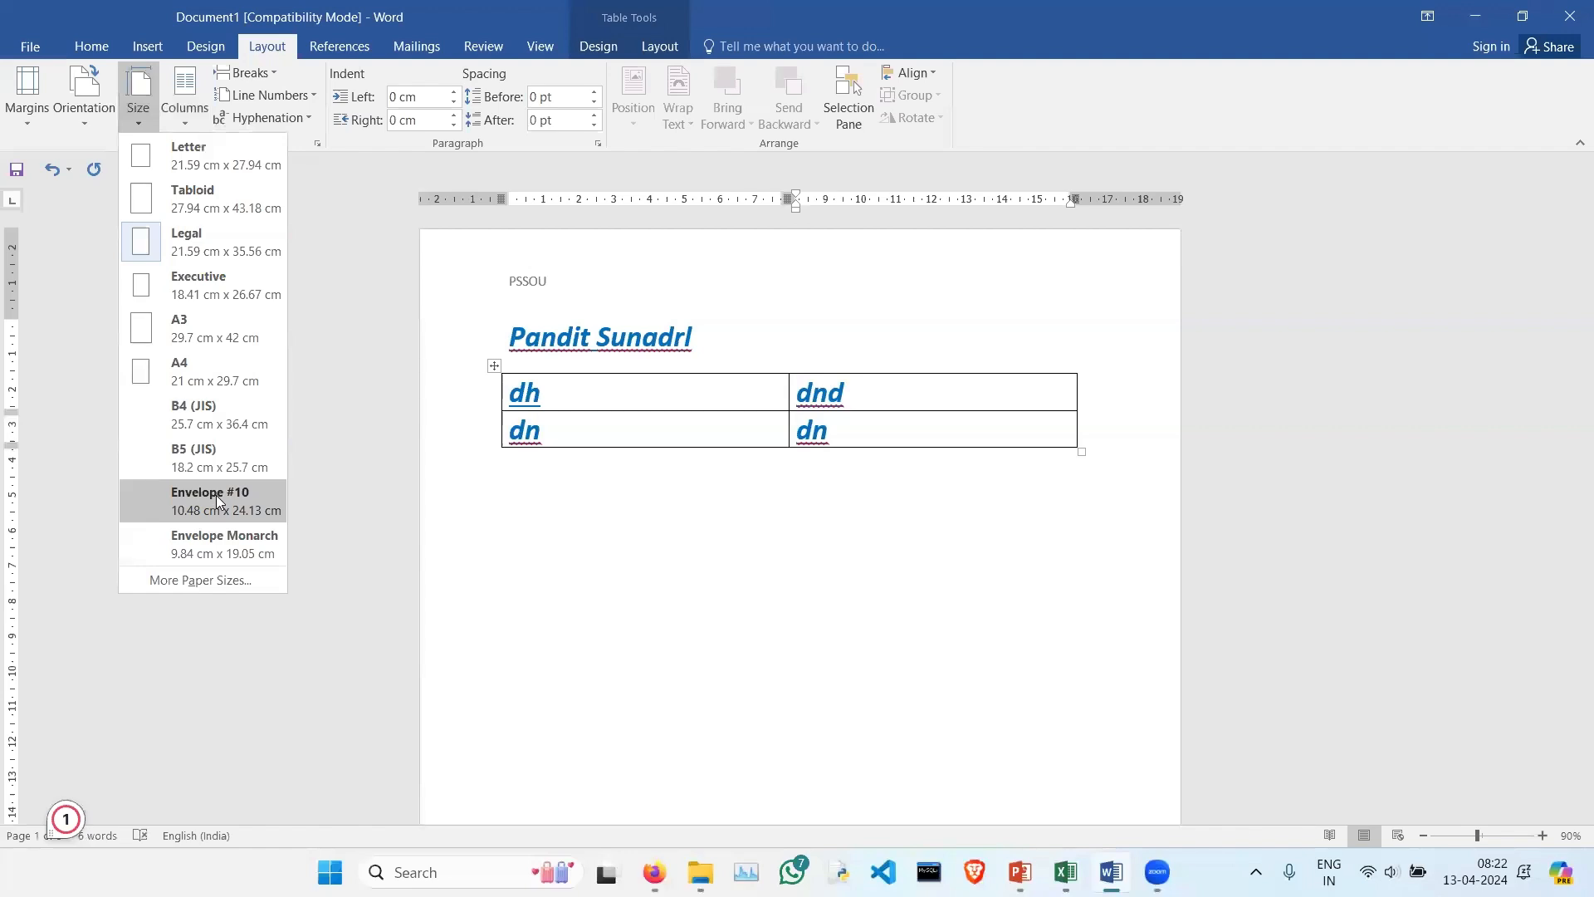
pyautogui.click(214, 581)
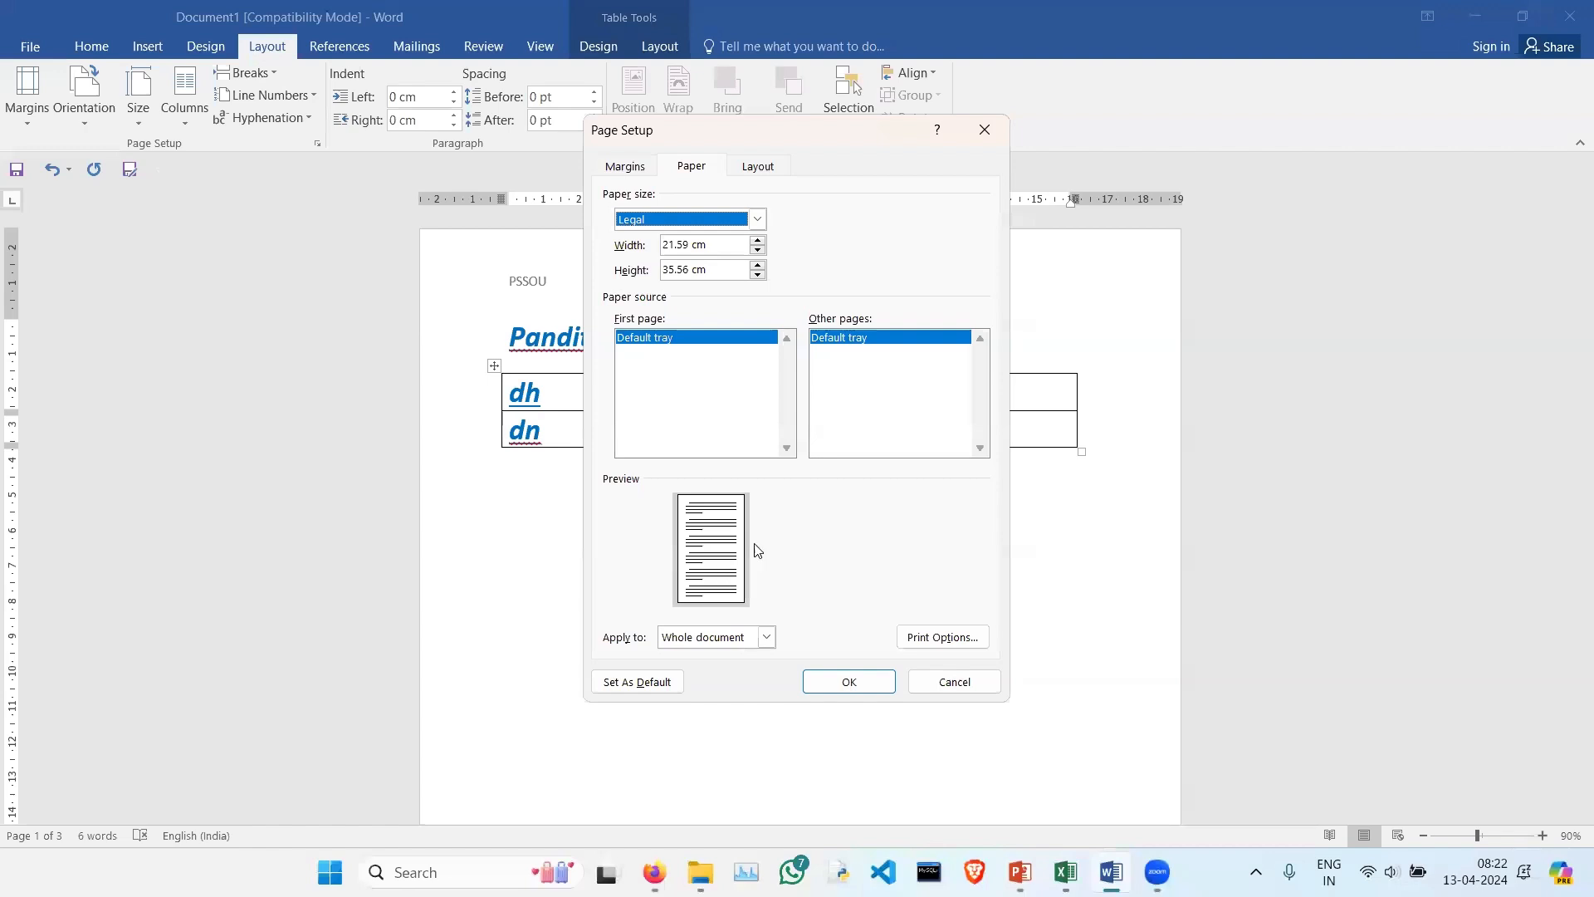
pyautogui.click(942, 683)
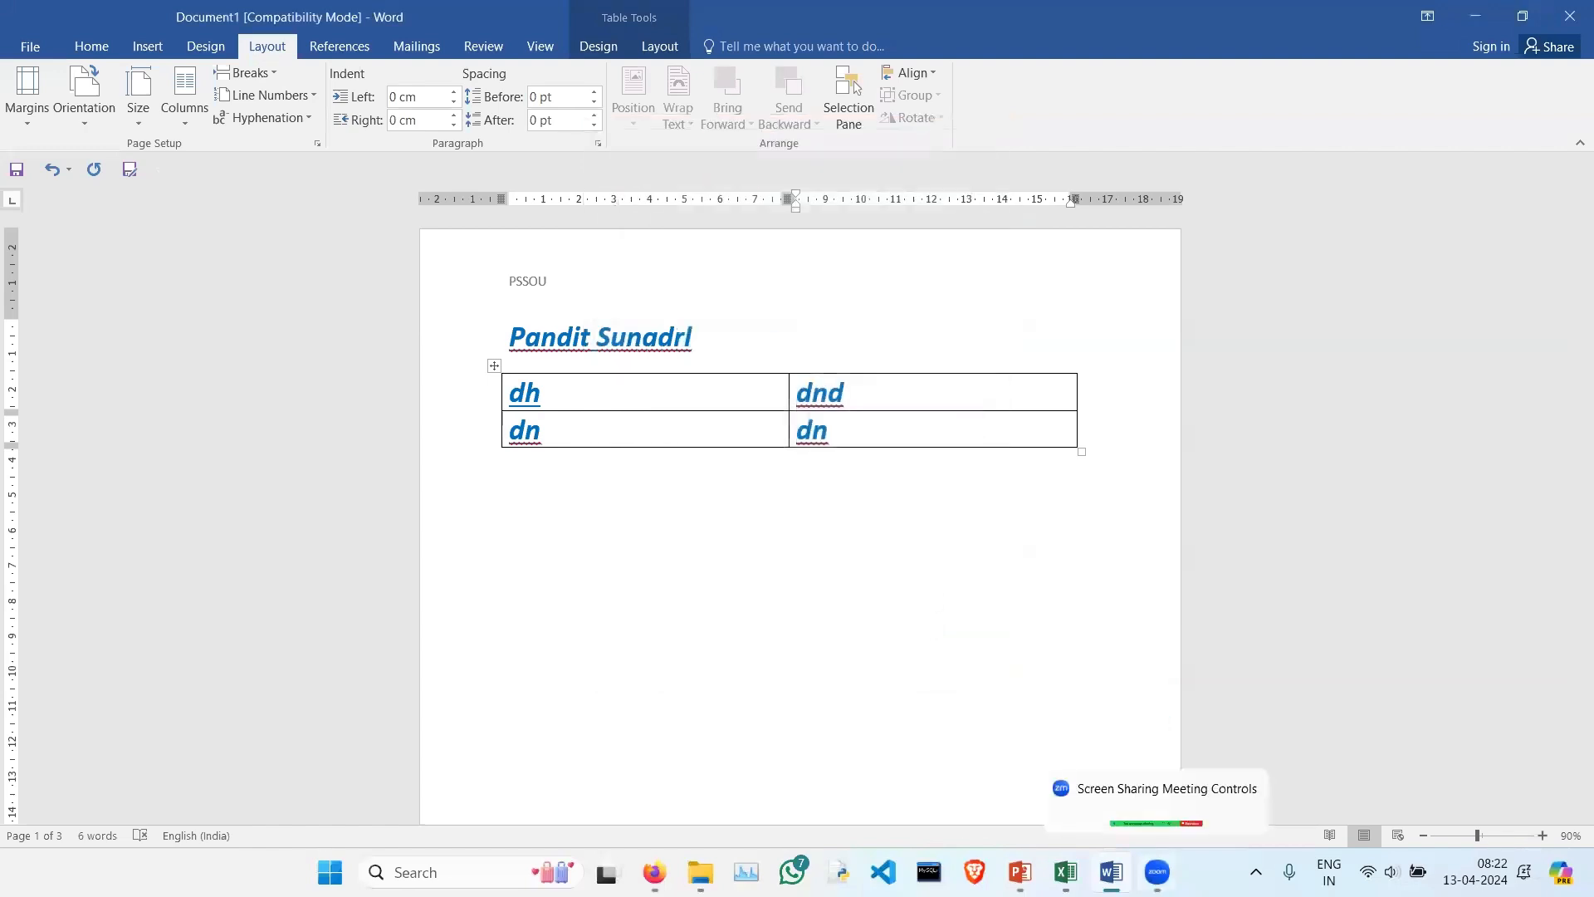
# Step: Switch to the PowerPoint slide show to review the Page Layout, References and Review descriptions, and return to the Word document
pyautogui.moveTo(1020, 872)
pyautogui.click(1135, 752)
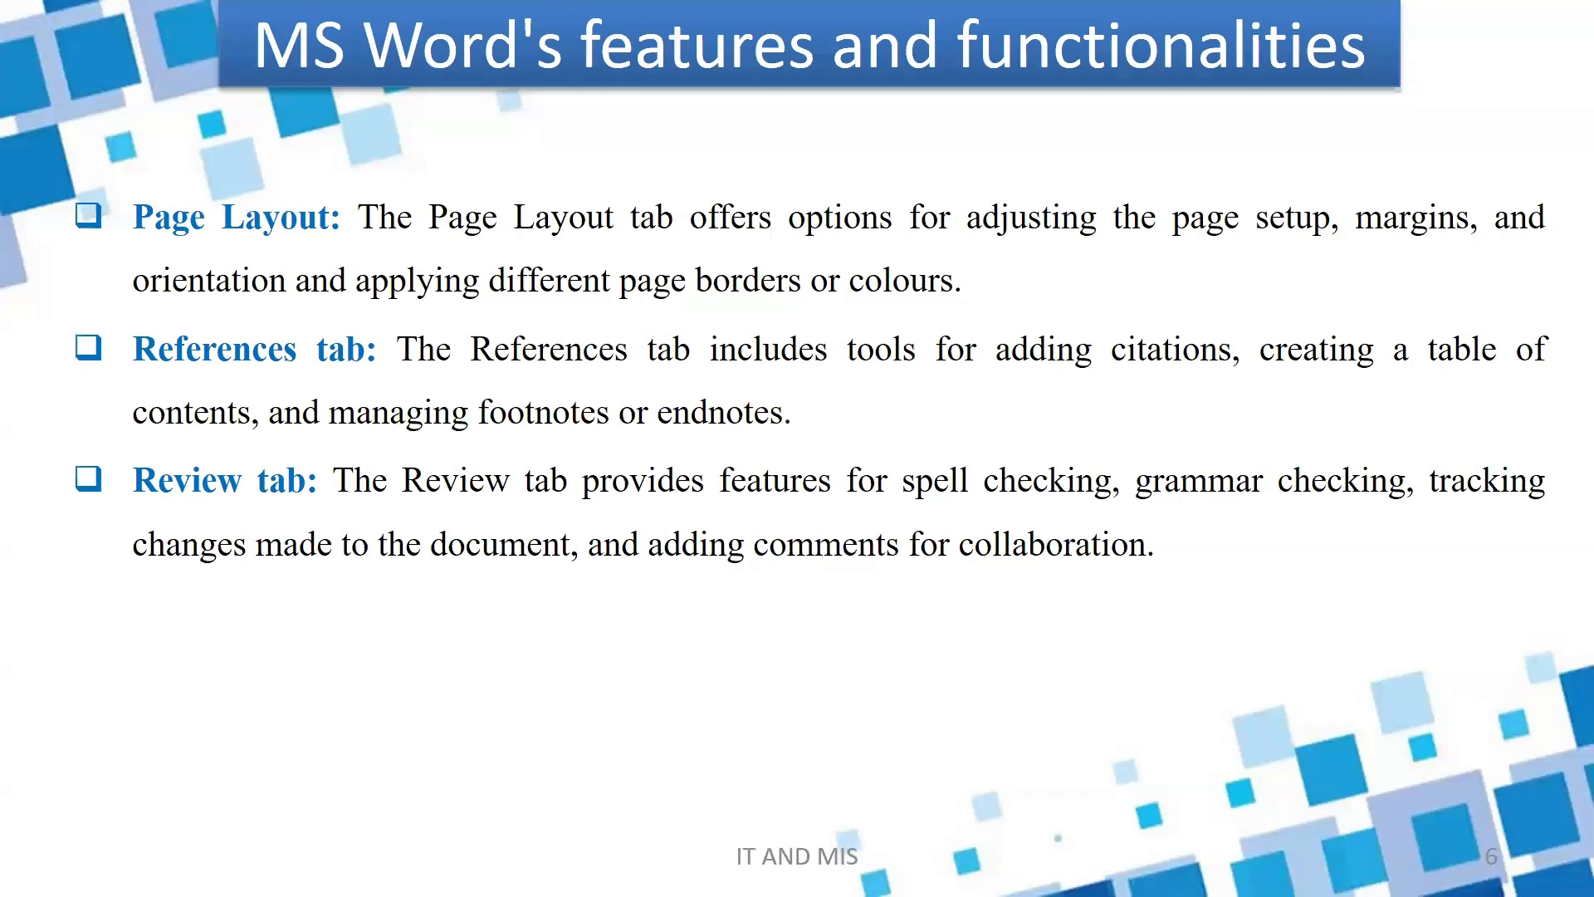
pyautogui.hotkey('alt', 'Tab')
pyautogui.click(707, 307)
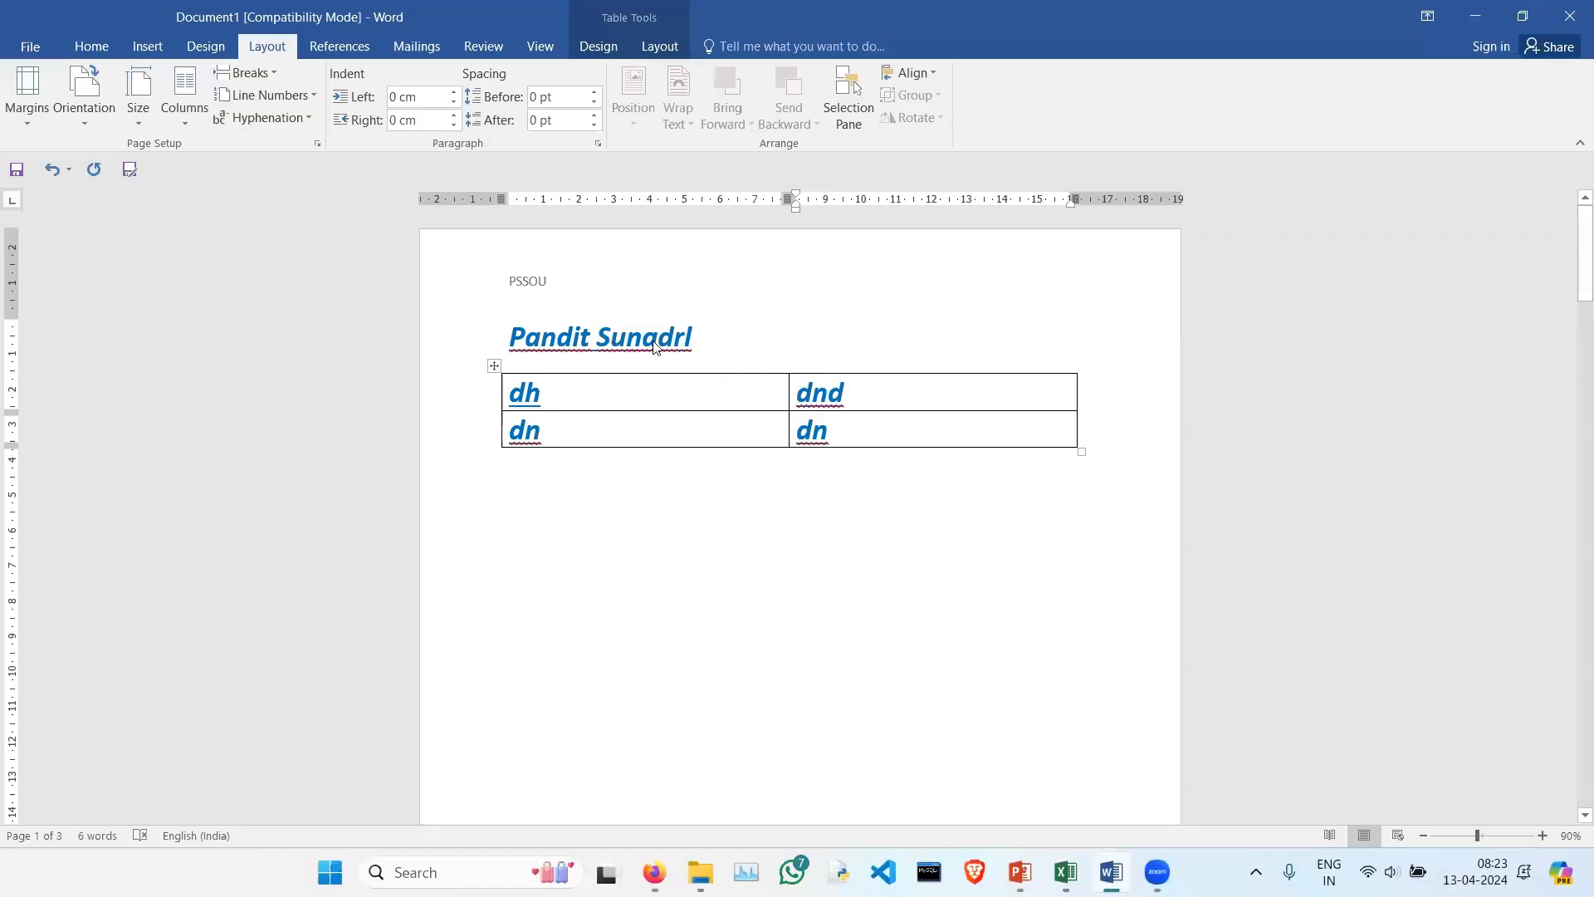
# Step: Correct the misspelled heading above the table to read "Pandit Sundarlal"
pyautogui.click(704, 339)
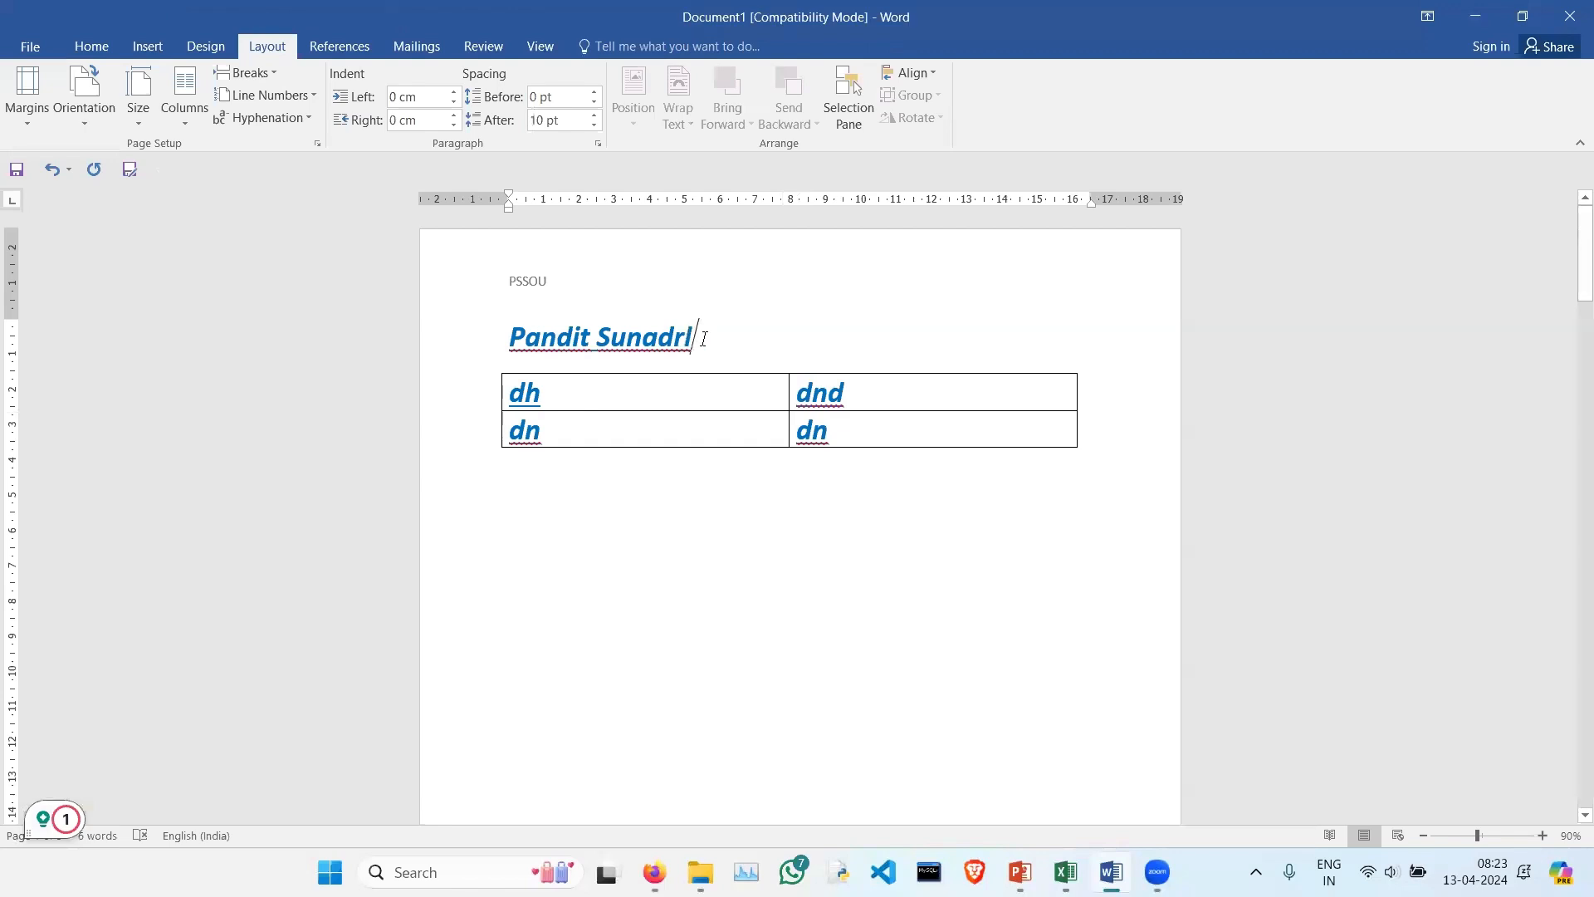
pyautogui.press('BackSpace')
pyautogui.press('BackSpace')
pyautogui.write('ar')
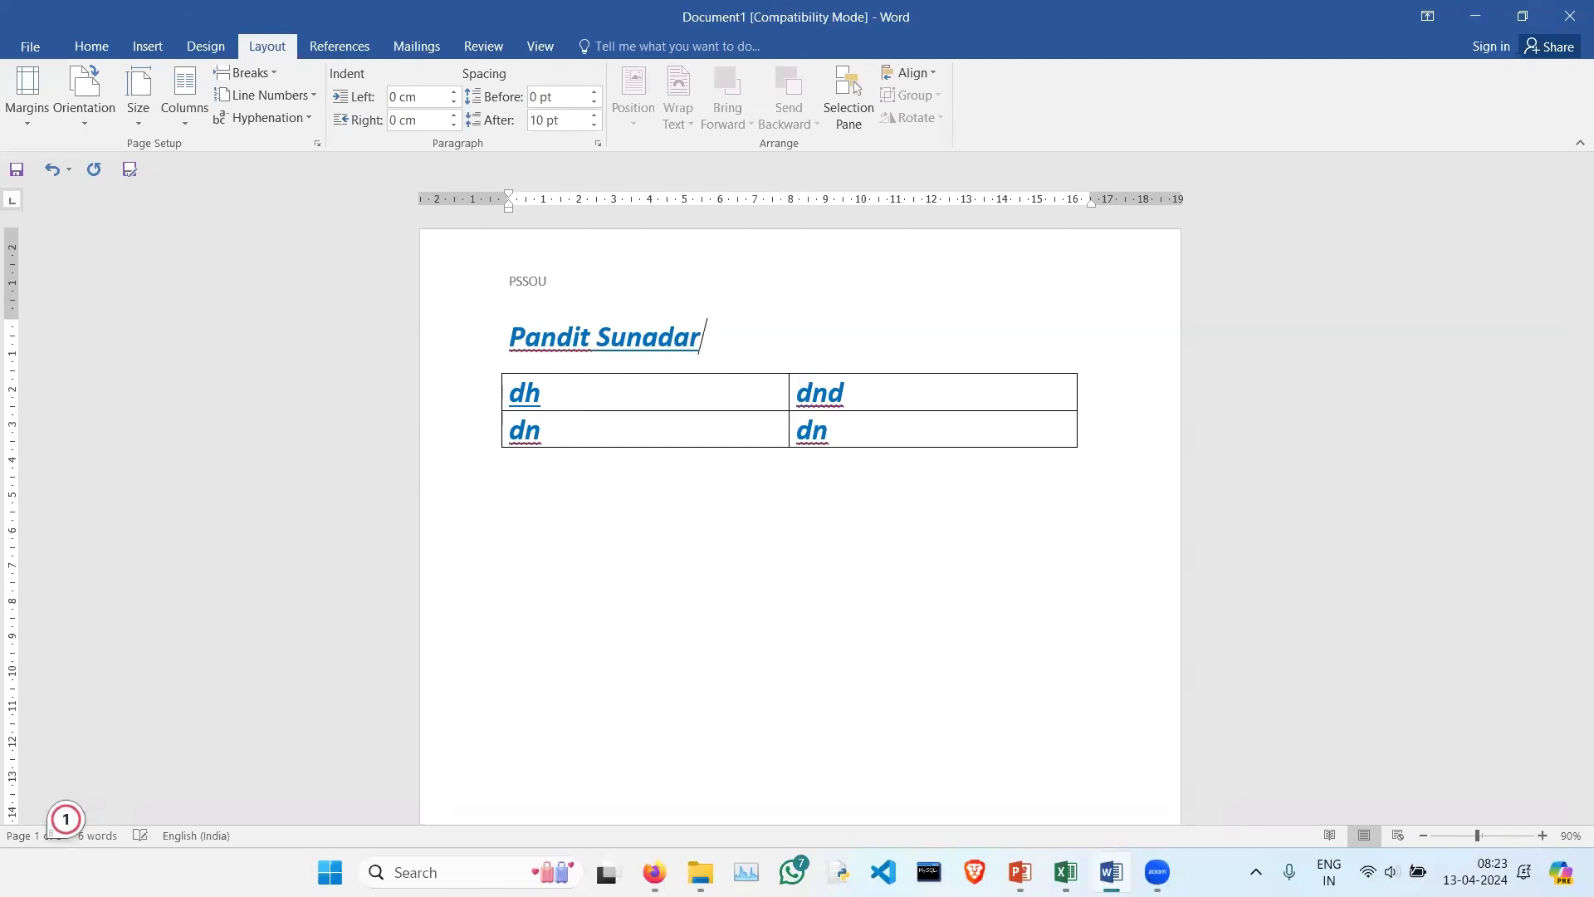
pyautogui.write('l')
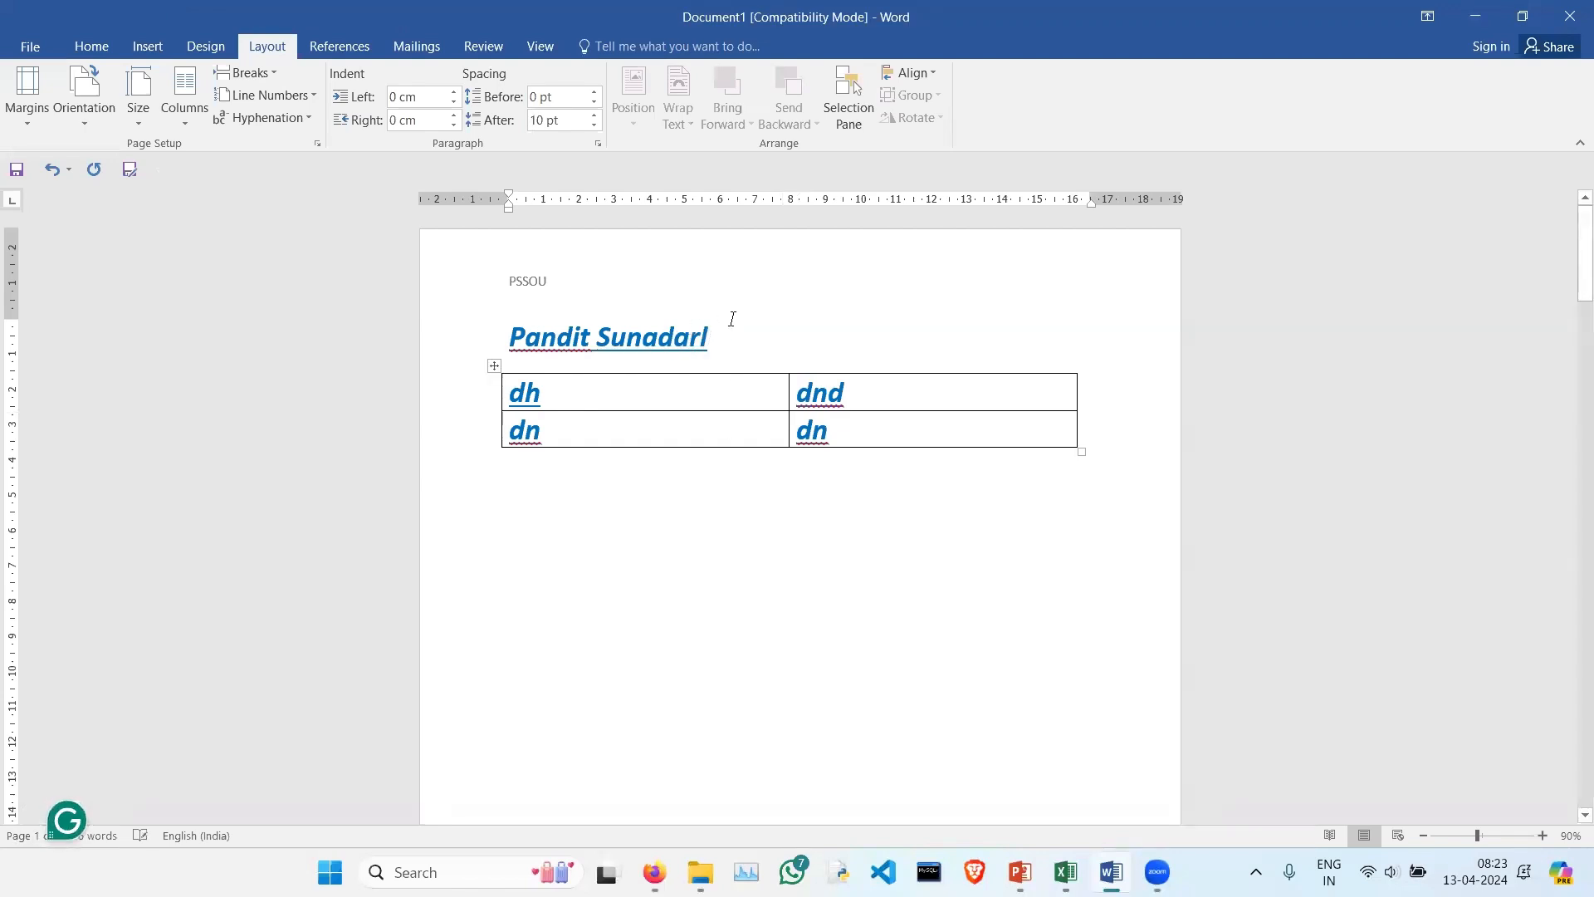
pyautogui.press('BackSpace')
pyautogui.press('BackSpace')
pyautogui.press('BackSpace')
pyautogui.press('BackSpace')
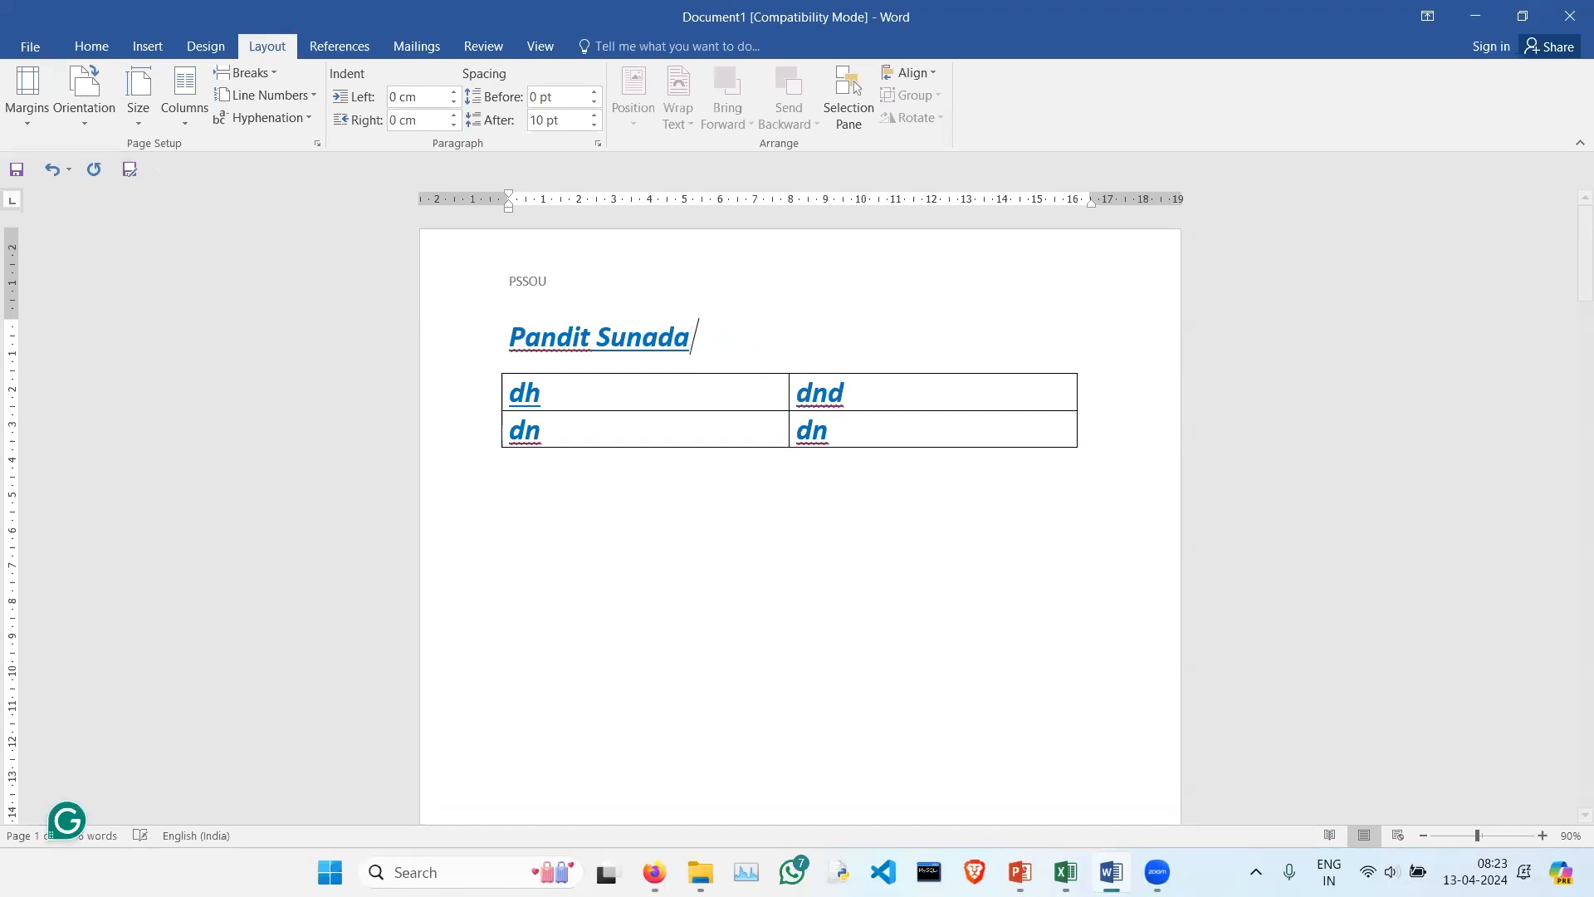
pyautogui.press('BackSpace')
pyautogui.write('dar')
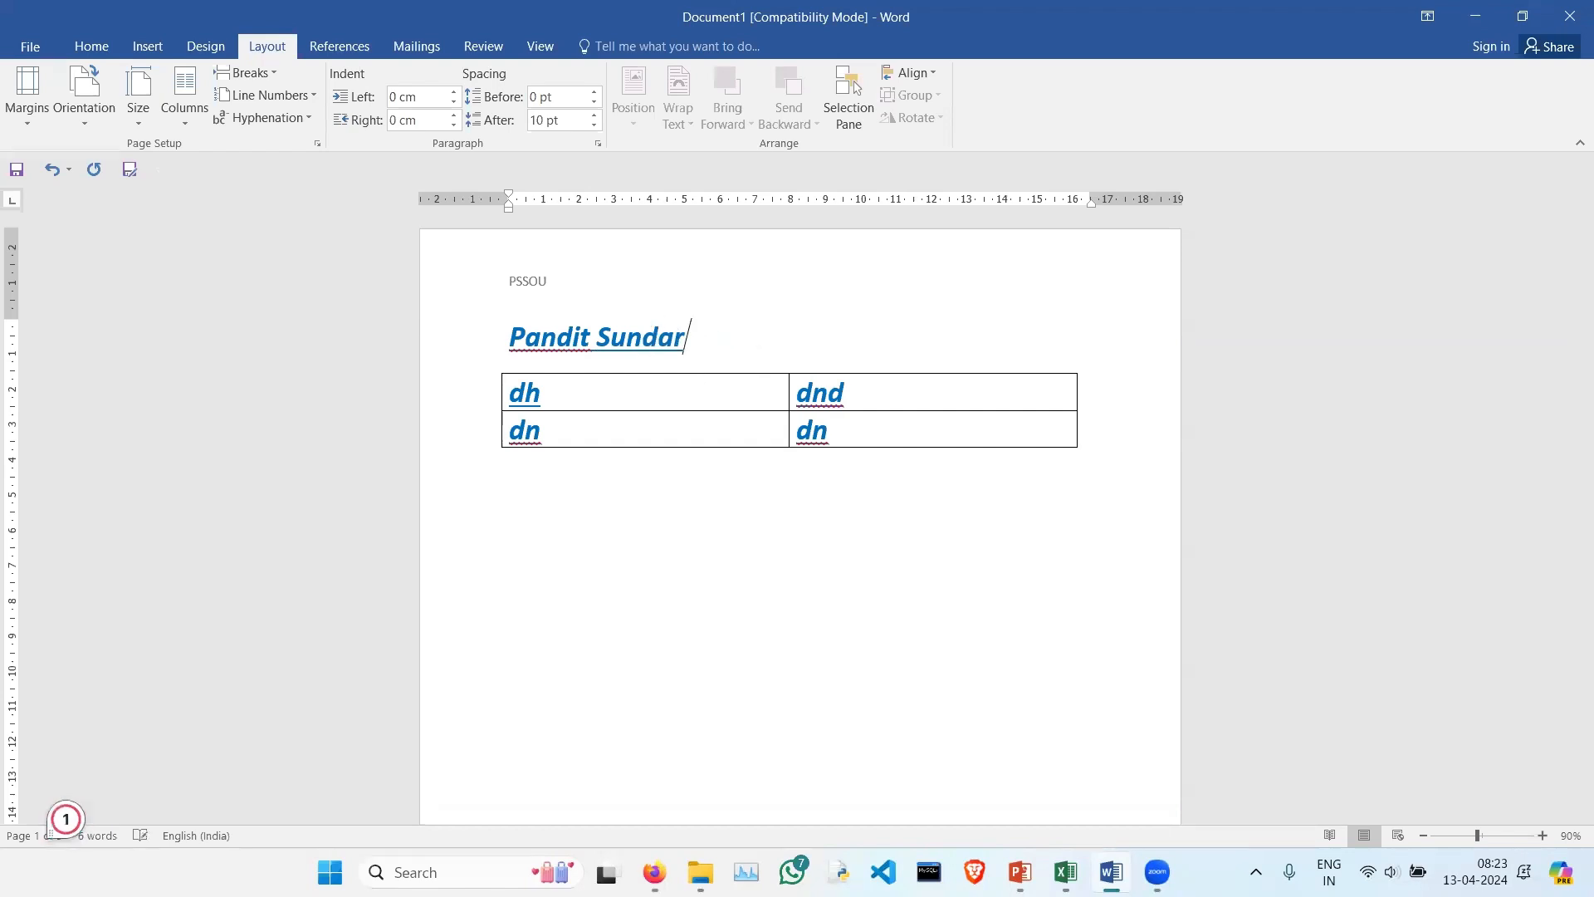
pyautogui.write('lal')
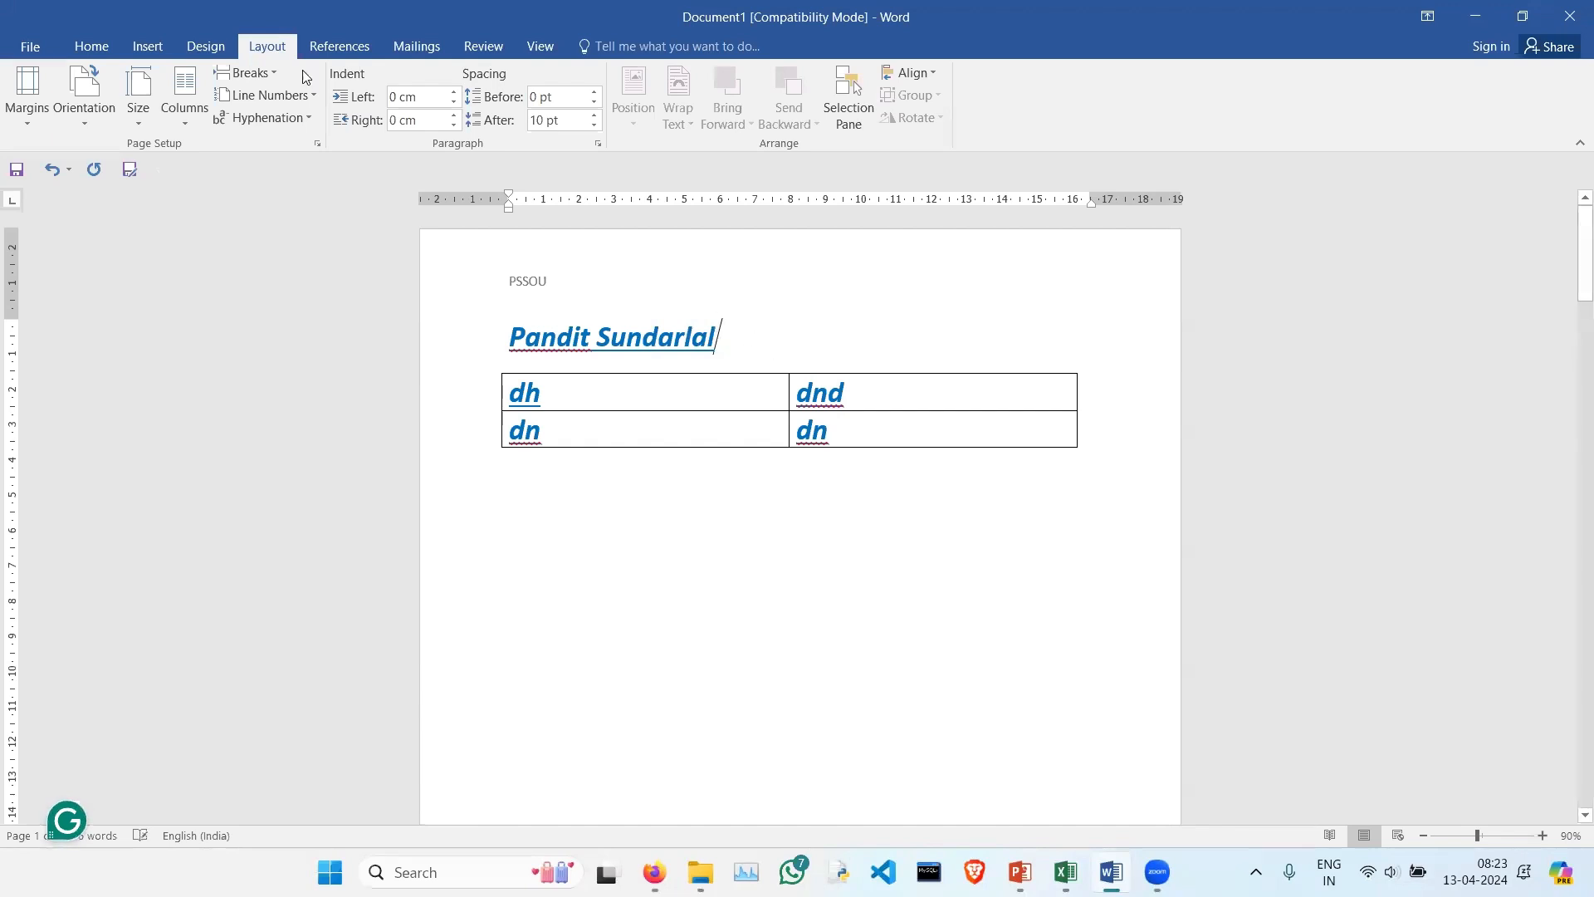
# Step: Insert a footnote after the heading above the table and enter its note text, beginning with "Open"
pyautogui.click(334, 51)
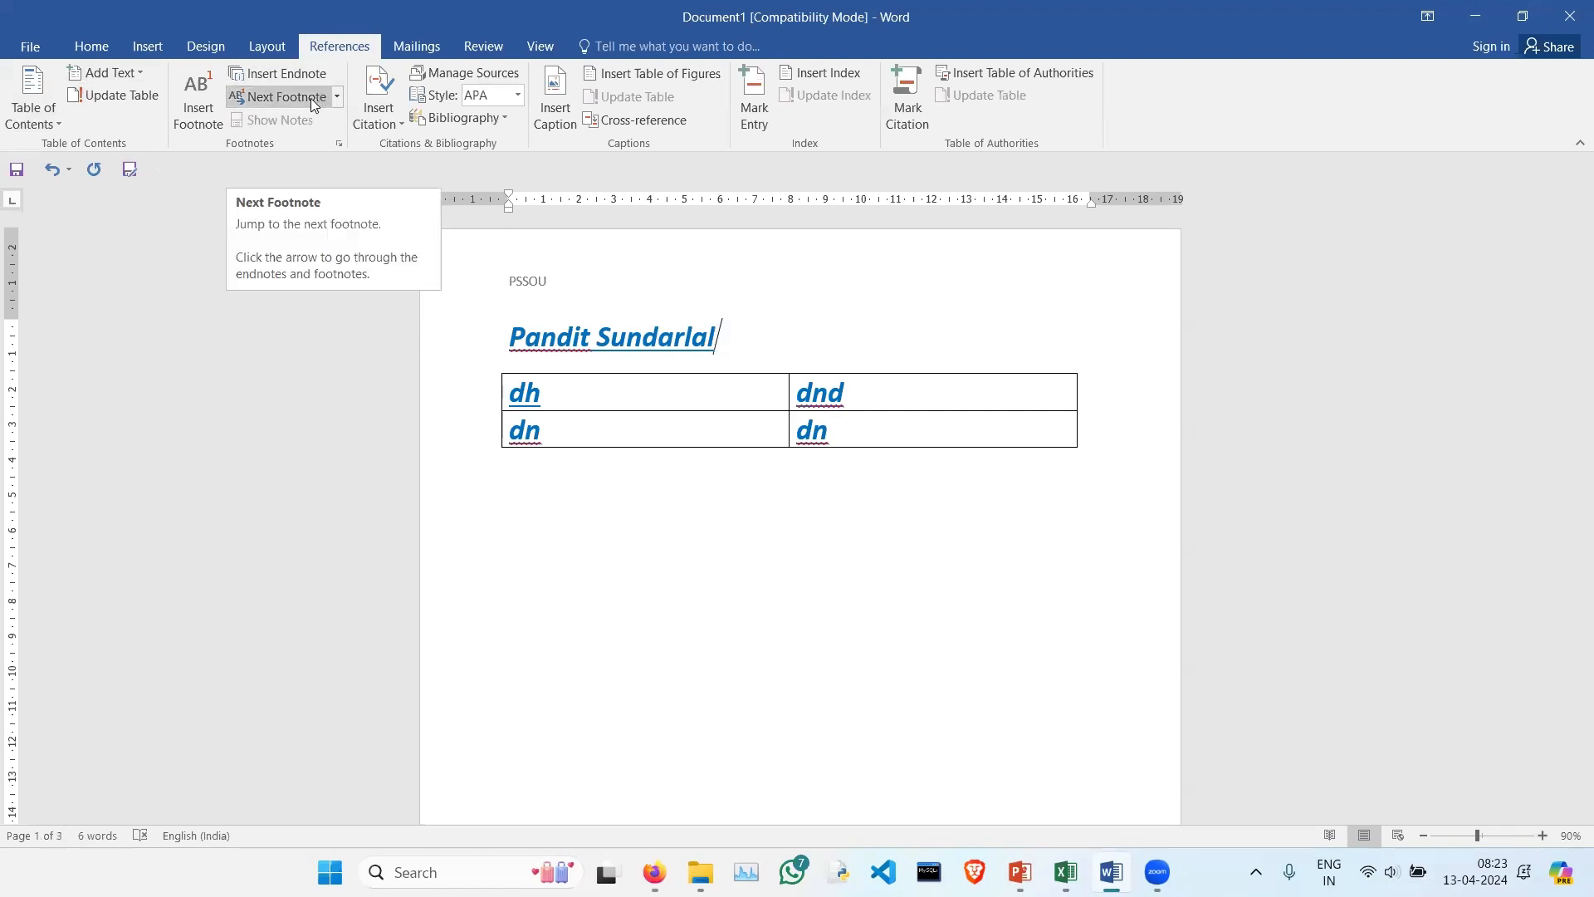
pyautogui.click(205, 105)
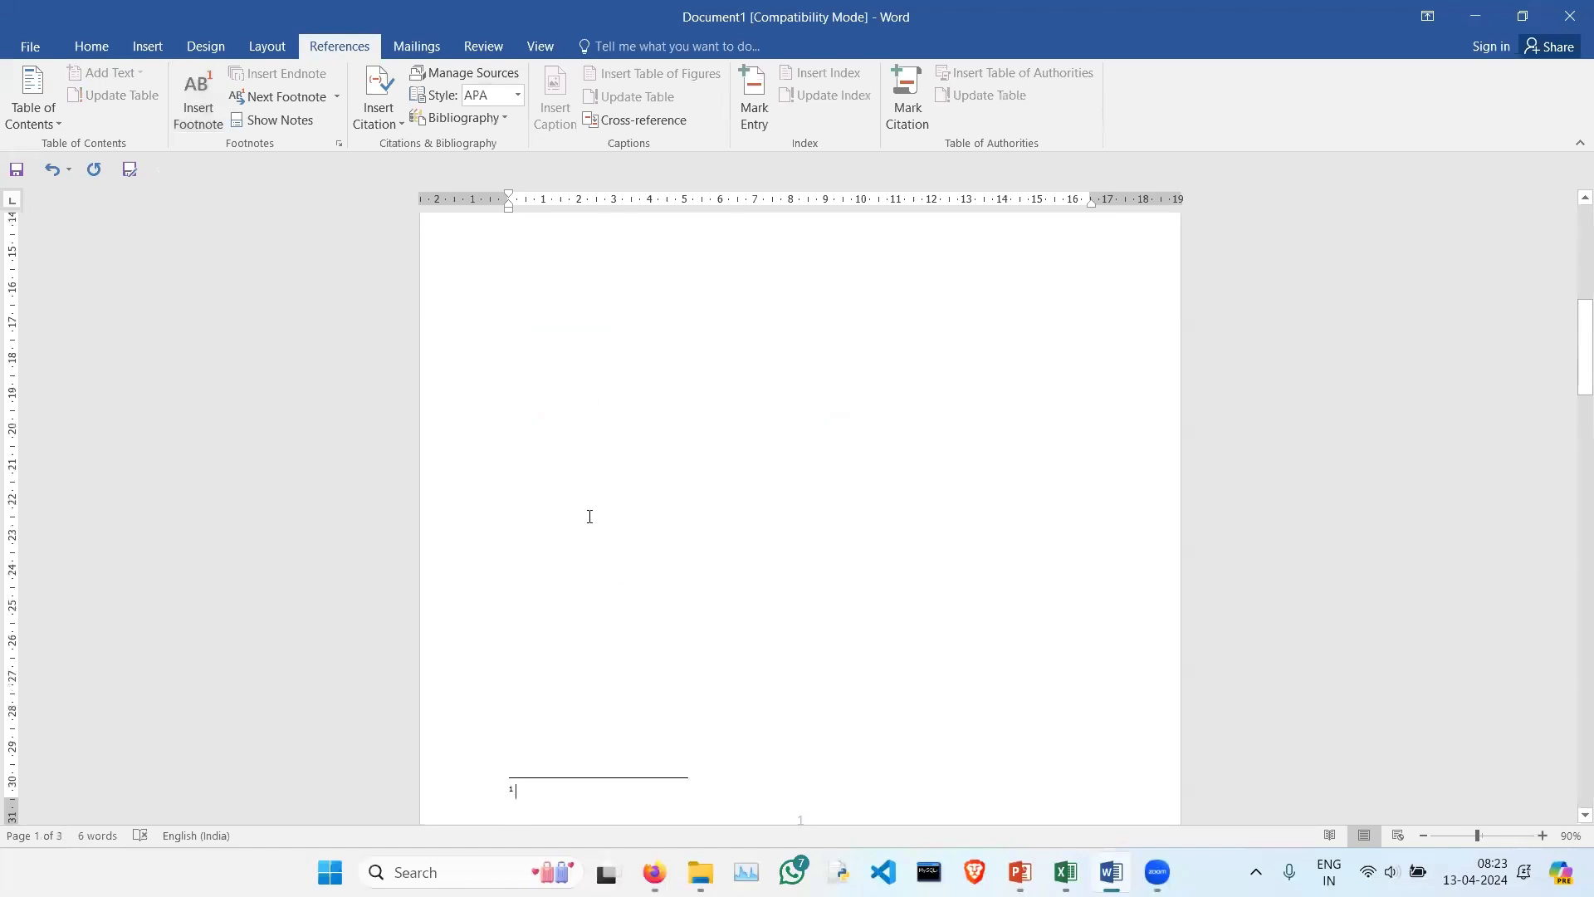
pyautogui.scroll(5, 638, 540)
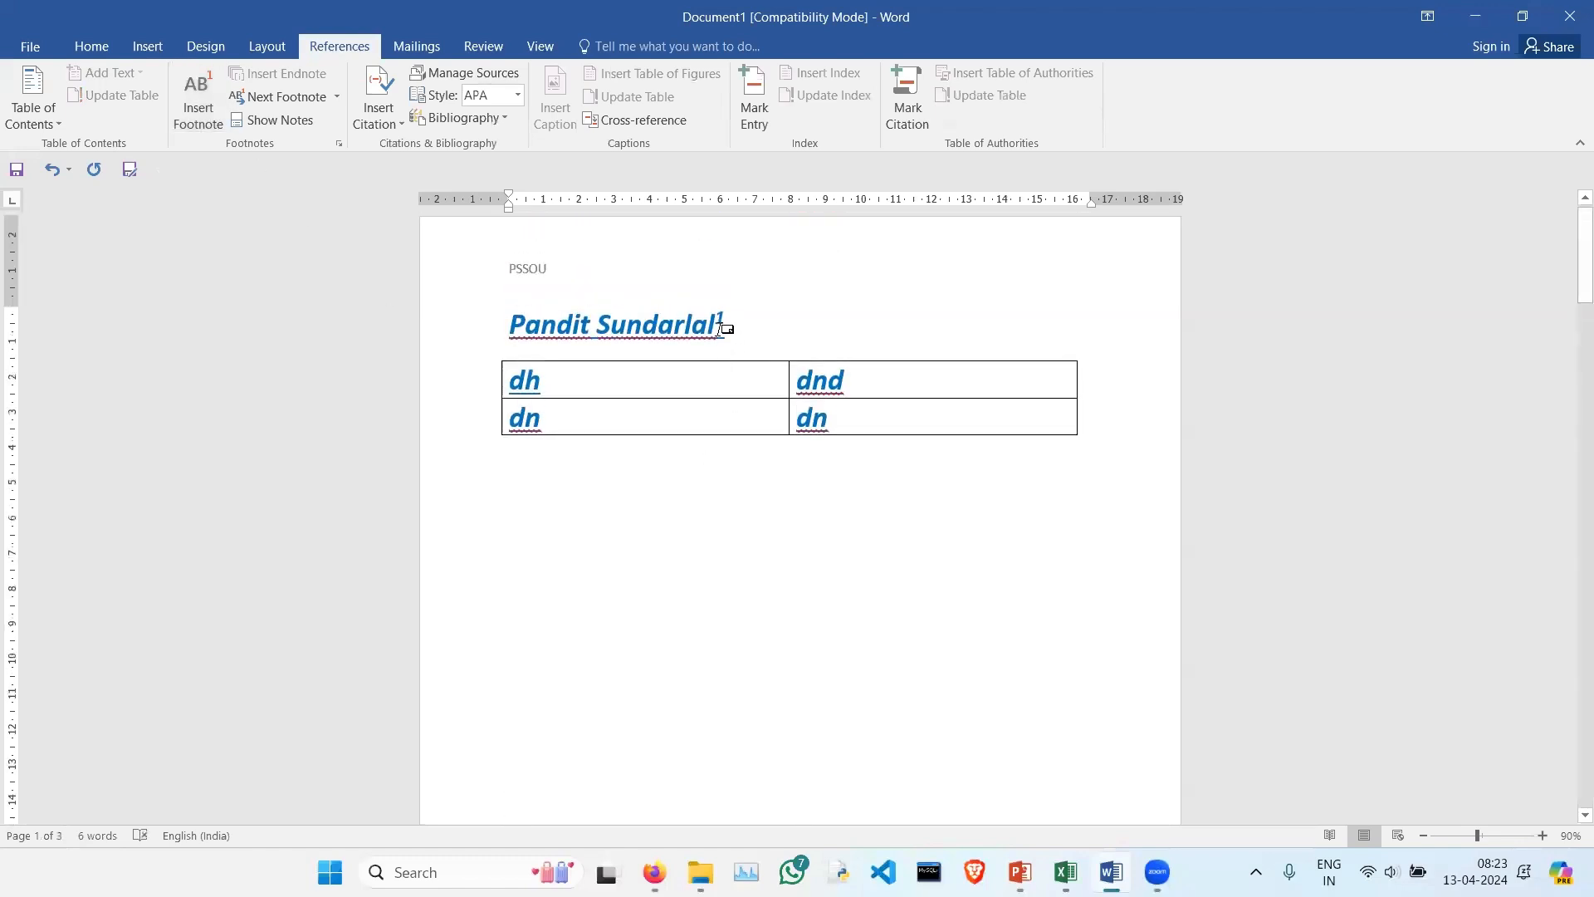
pyautogui.doubleClick(722, 323)
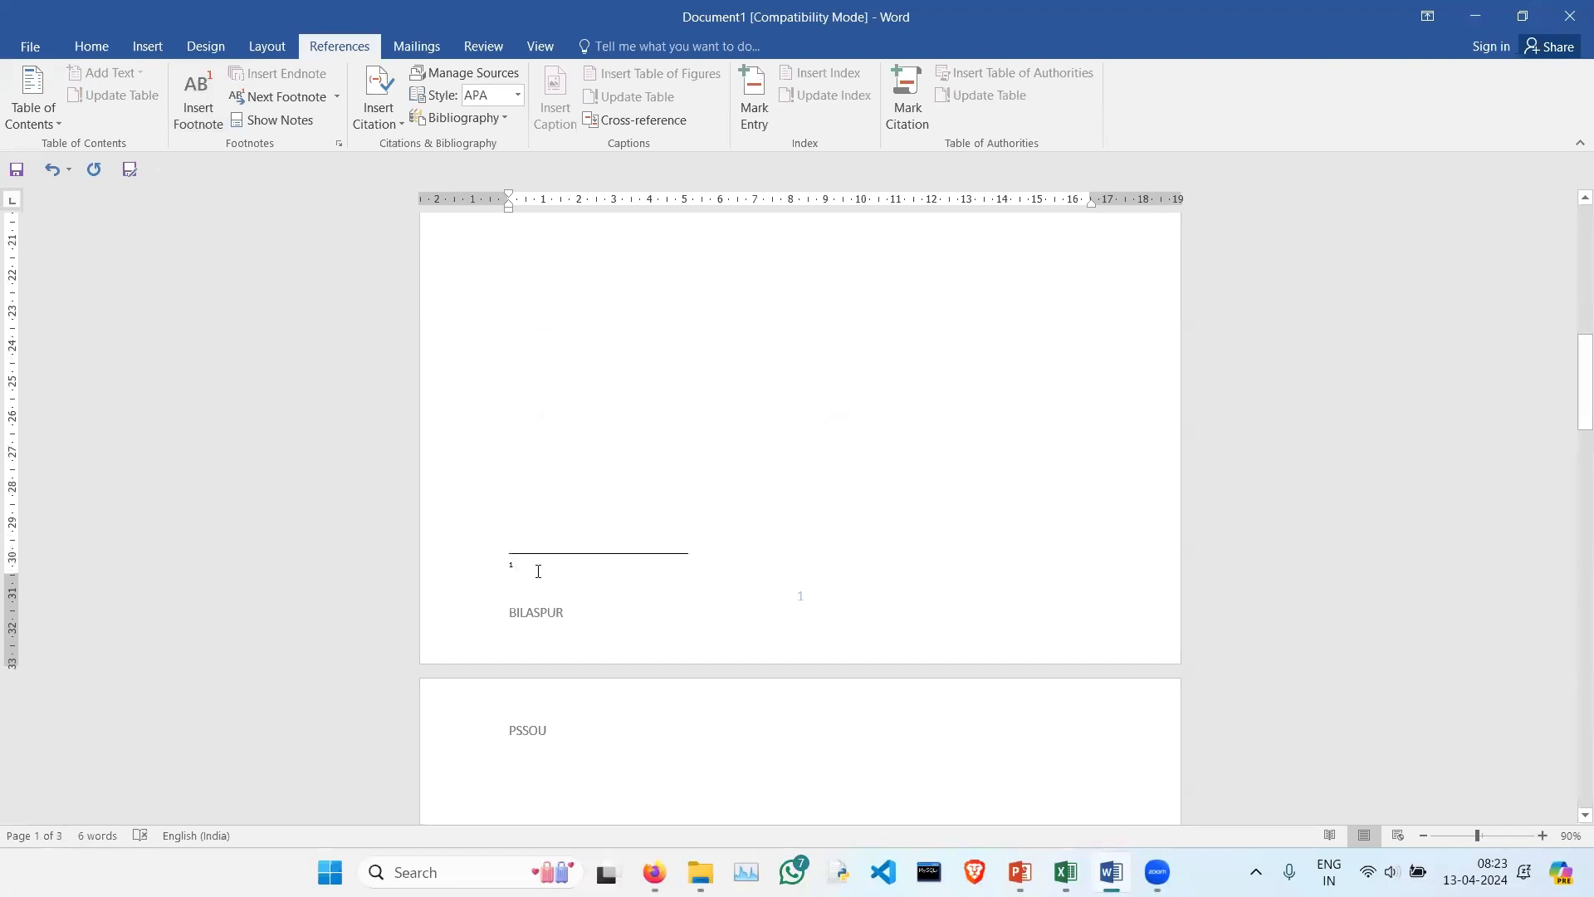
pyautogui.write('Open Ur')
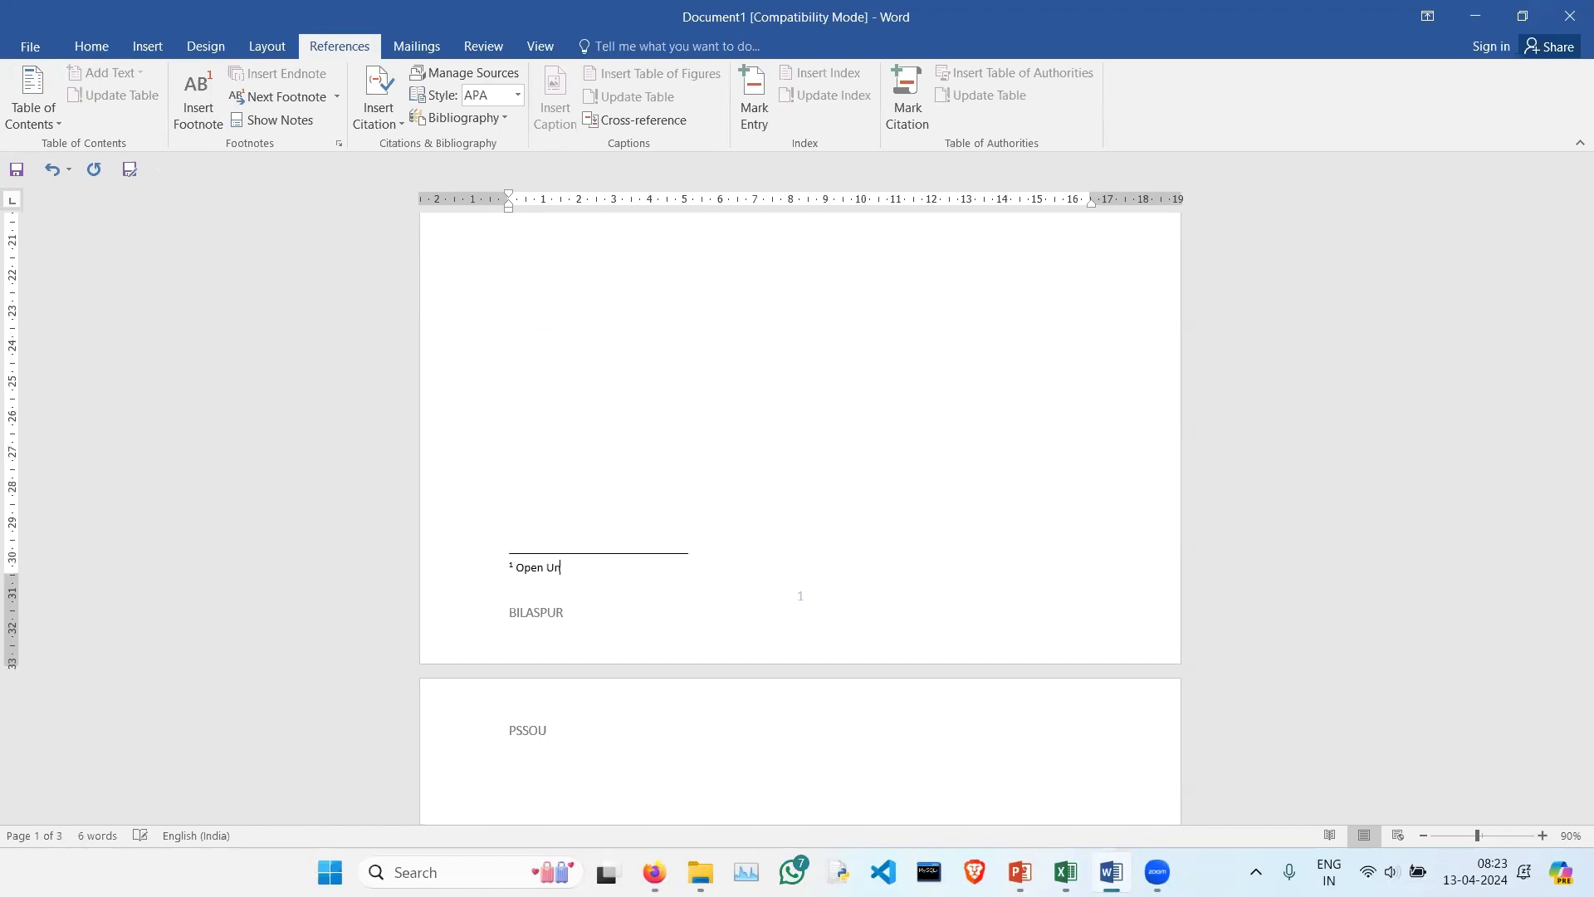
pyautogui.write('iver')
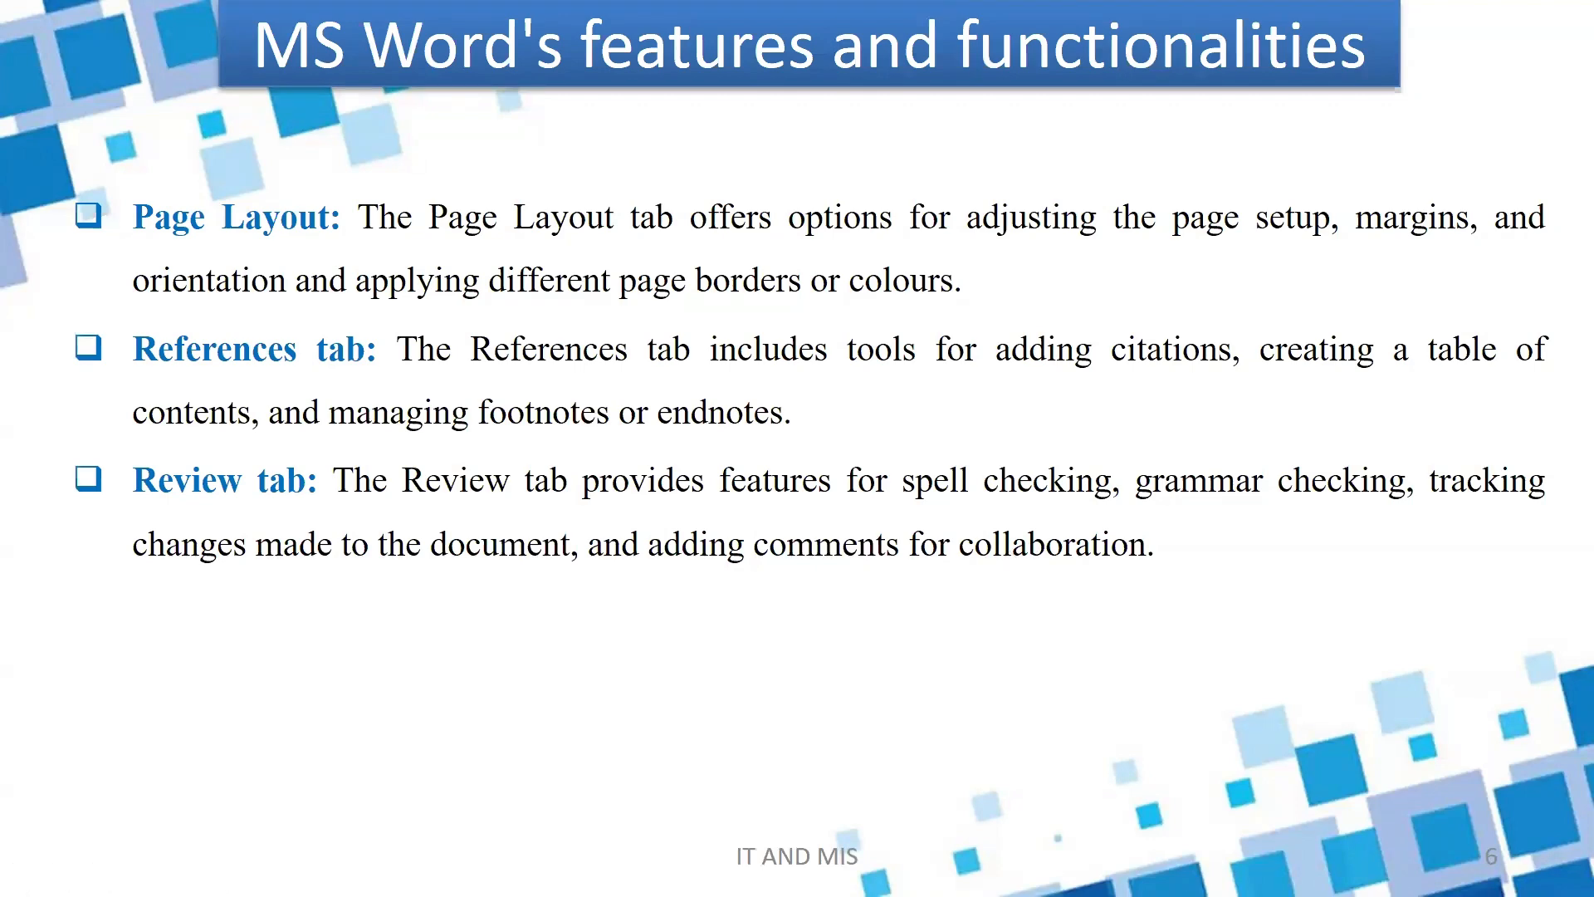
# Step: Leave the PowerPoint slide show and restart it from slide 6 on MS Word's features and functionalities
pyautogui.press('Escape')
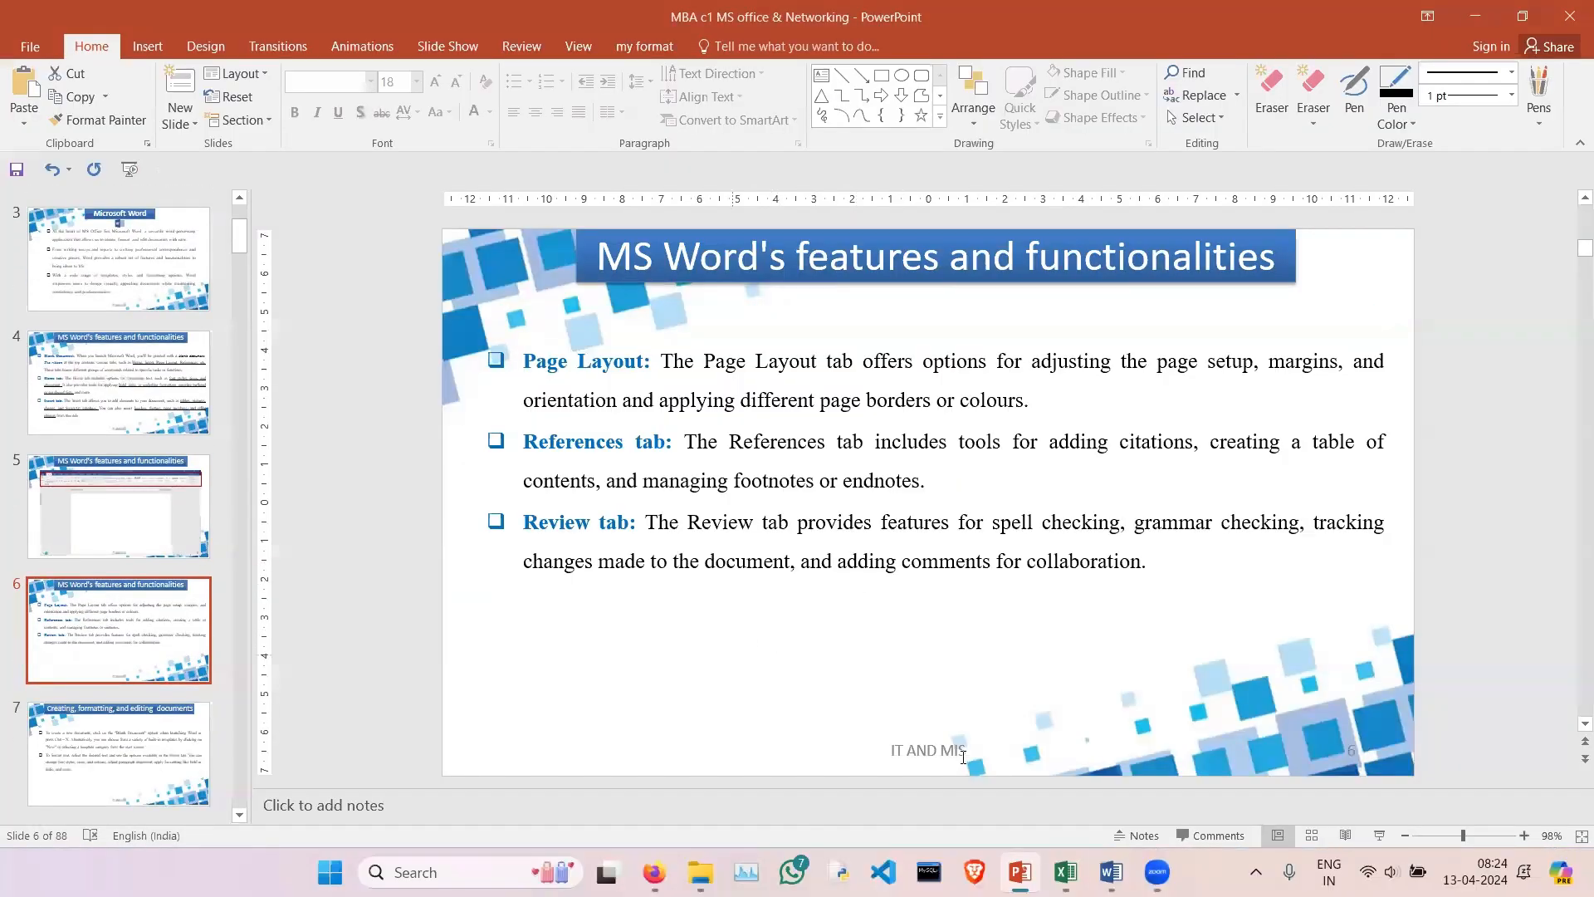
pyautogui.click(1380, 836)
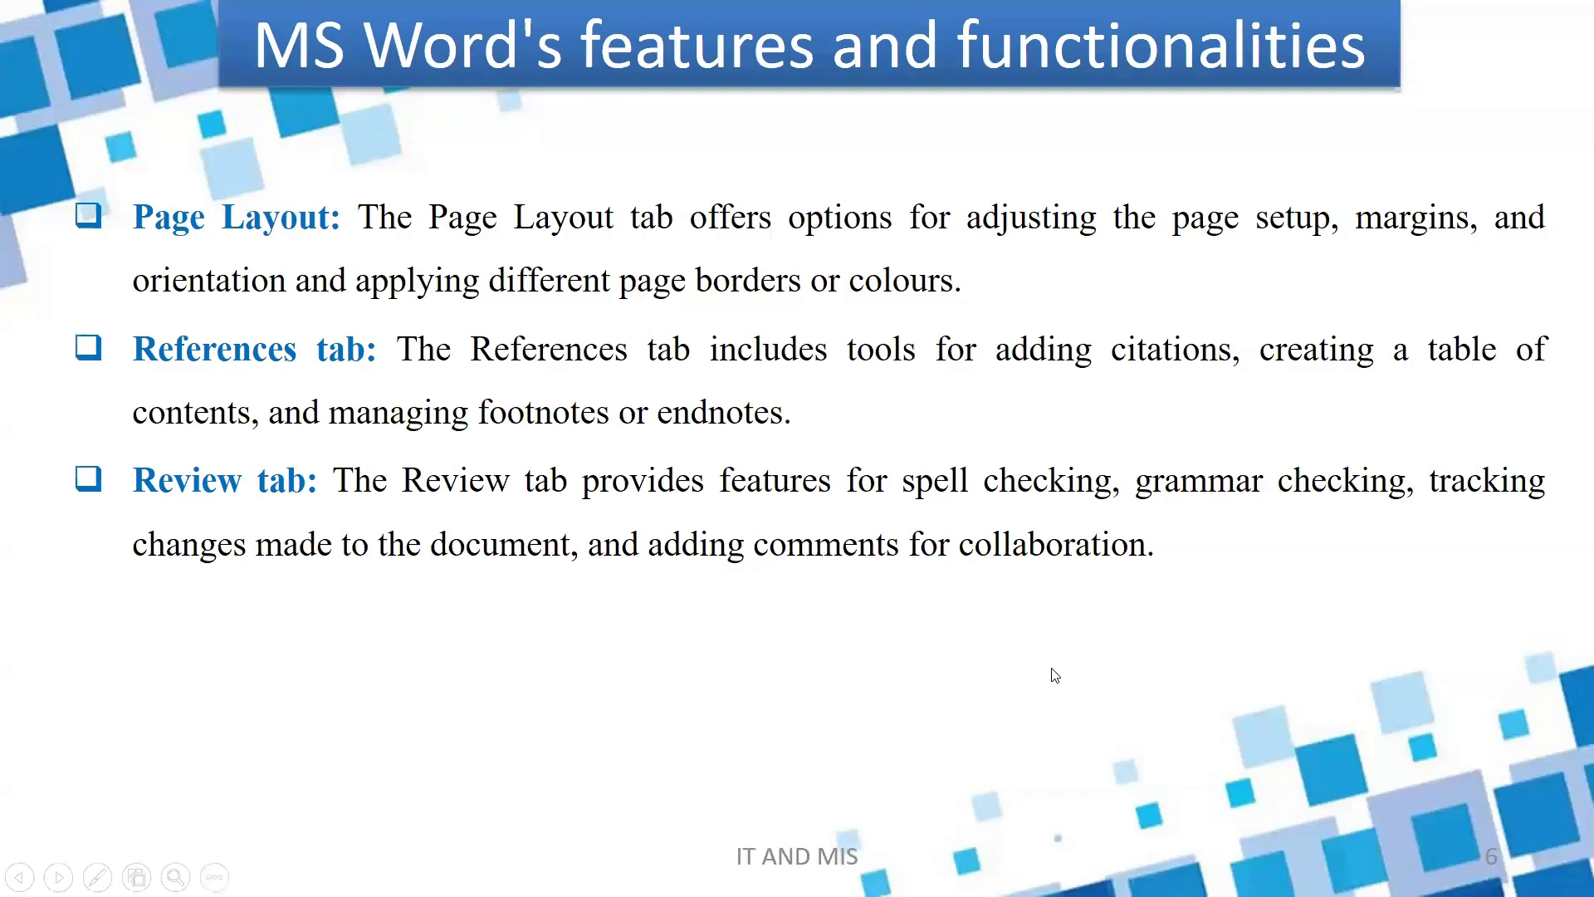
# Step: Switch back to the Word document and enter the word "pages" on the line below the table
pyautogui.hotkey('alt', 'Tab')
pyautogui.hotkey('alt', 'Tab')
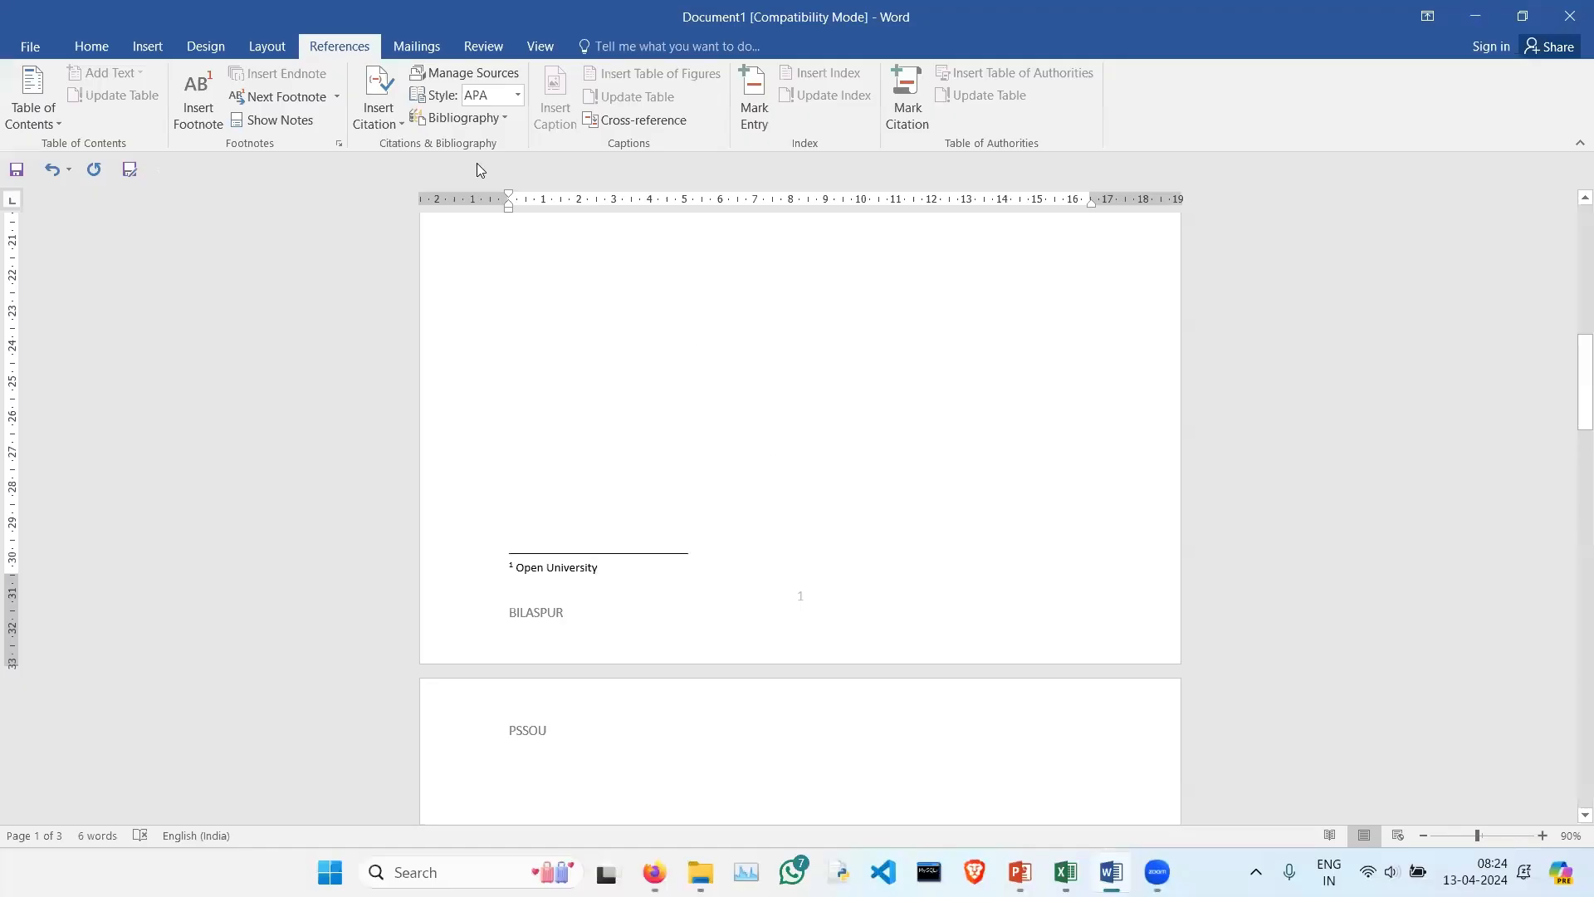
pyautogui.click(490, 47)
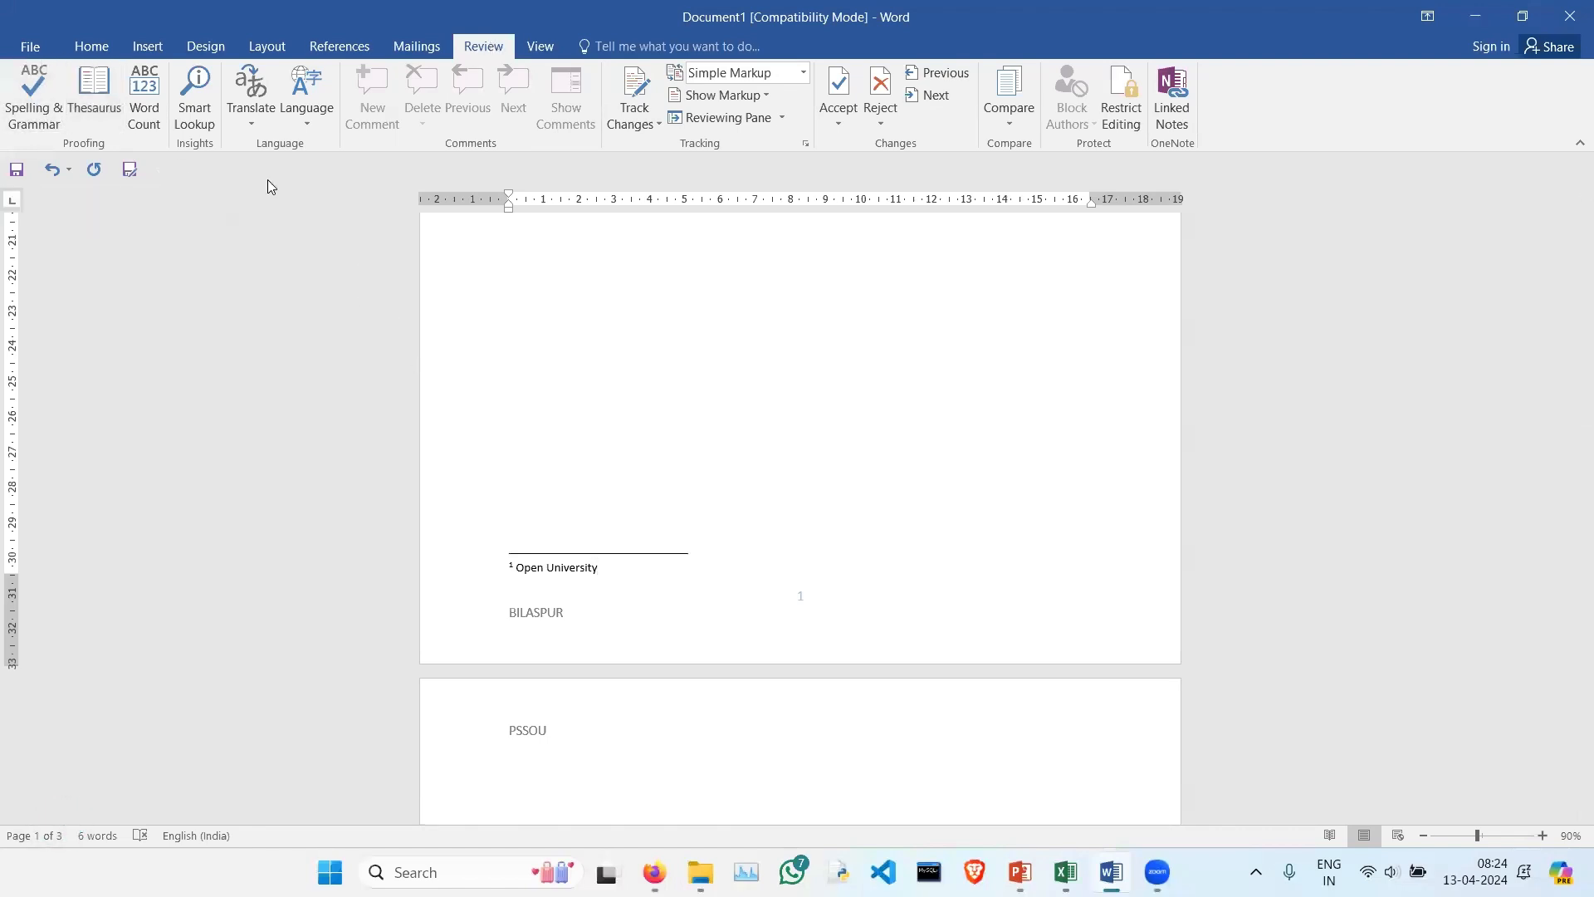
pyautogui.scroll(10, 633, 442)
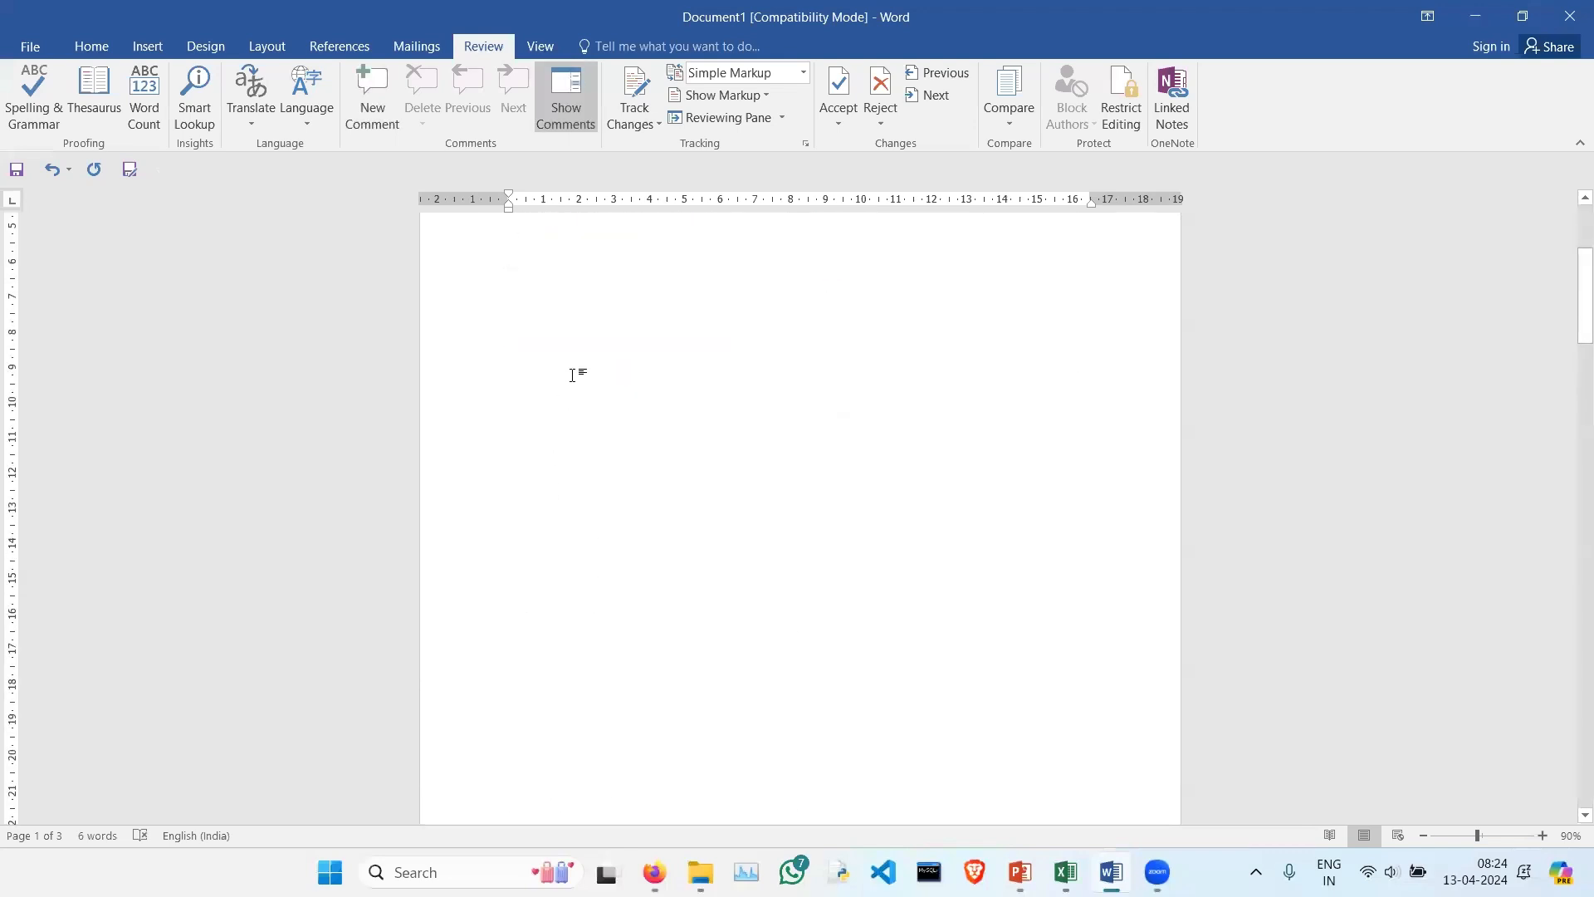
pyautogui.write('PAge')
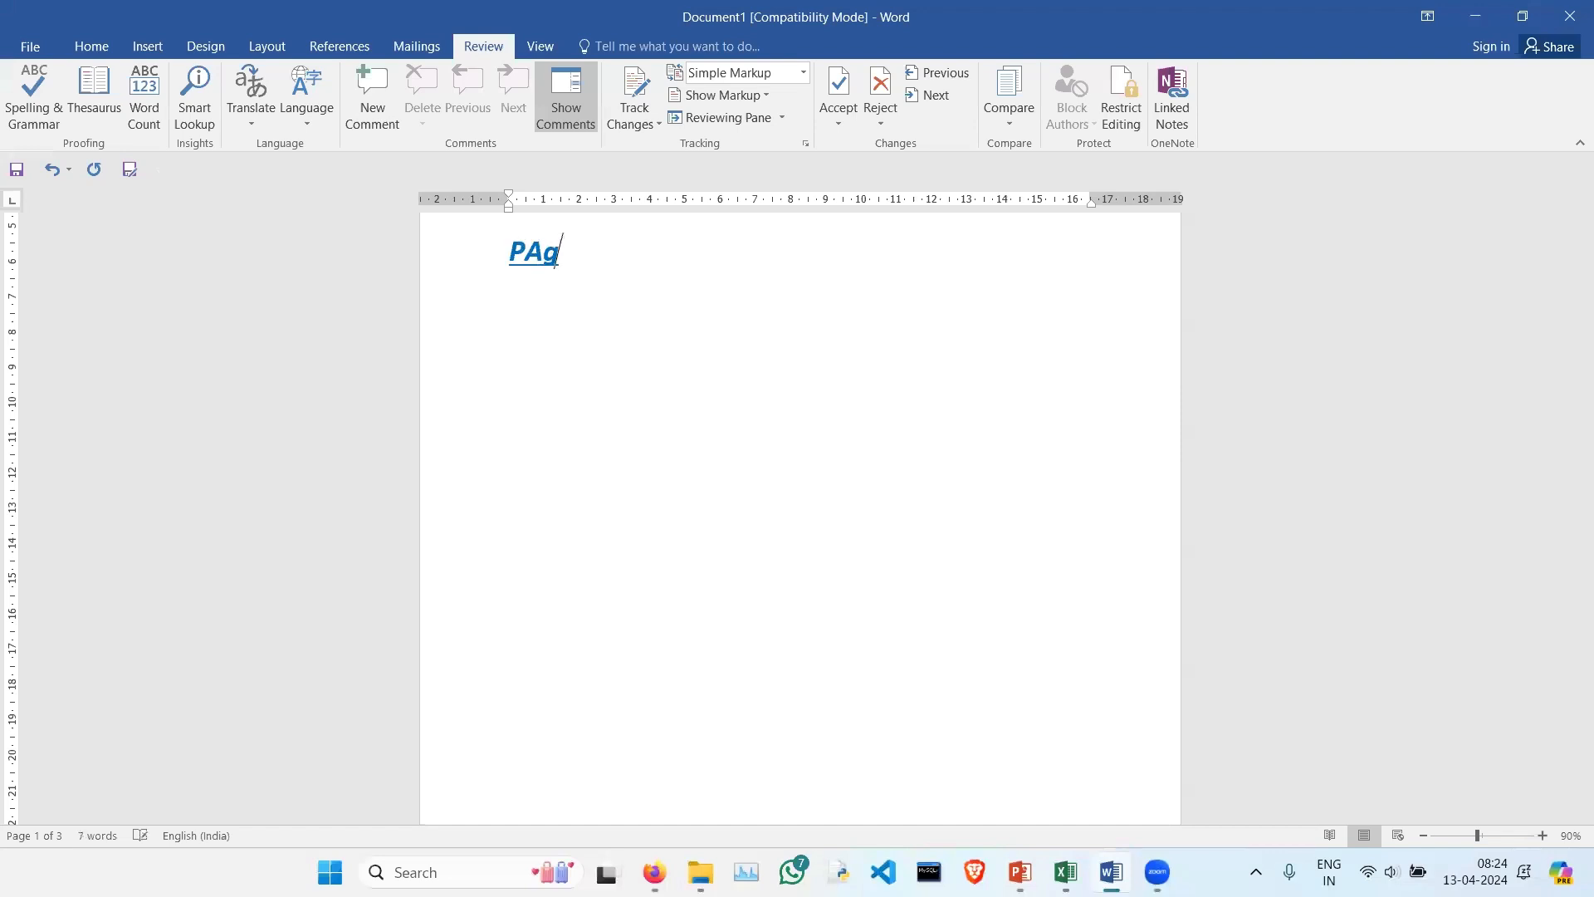
pyautogui.press('BackSpace')
pyautogui.press('BackSpace')
pyautogui.press('BackSpace')
pyautogui.press('BackSpace')
pyautogui.write('pages')
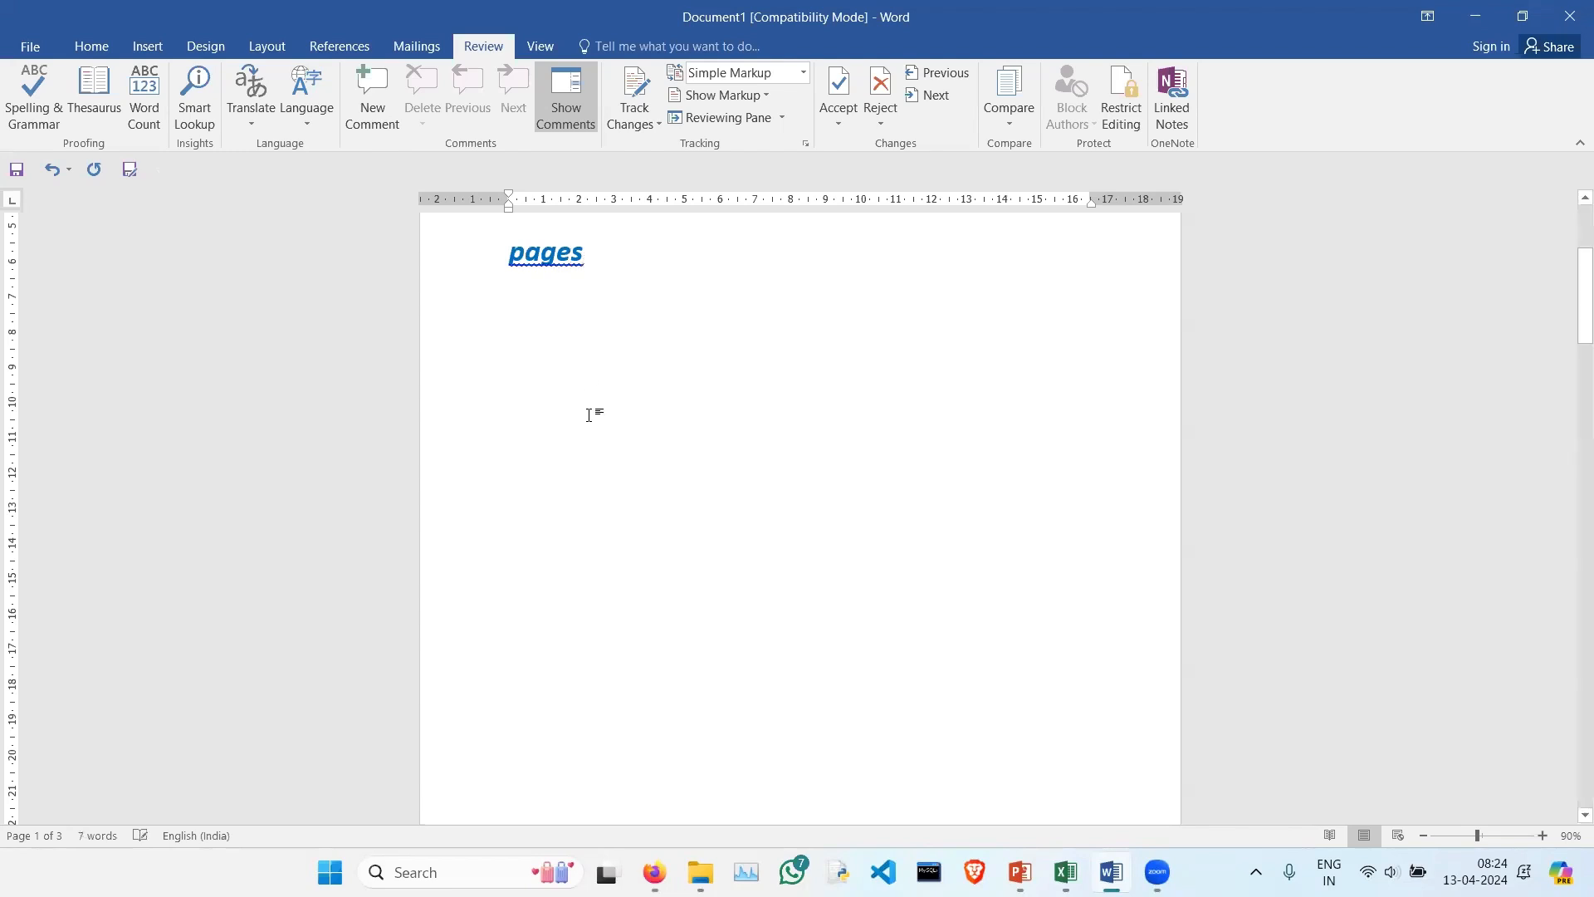
# Step: Remove the bold, italic and underline formatting from the word "pages" below the table
pyautogui.scroll(3, 622, 332)
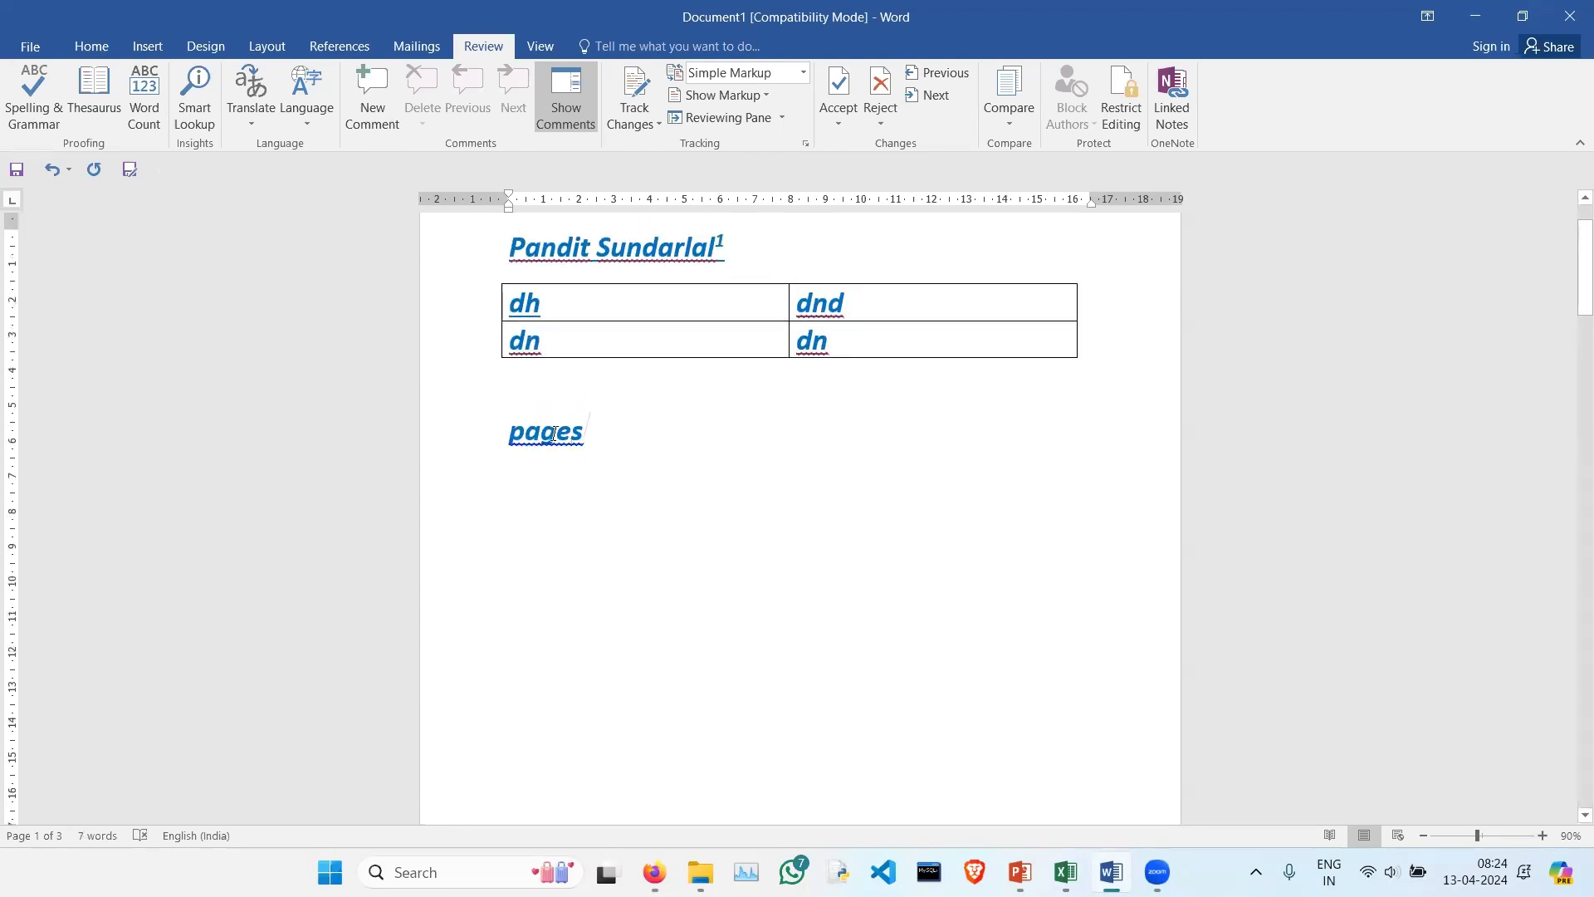
pyautogui.moveTo(585, 431); pyautogui.dragTo(509, 432)
pyautogui.click(92, 45)
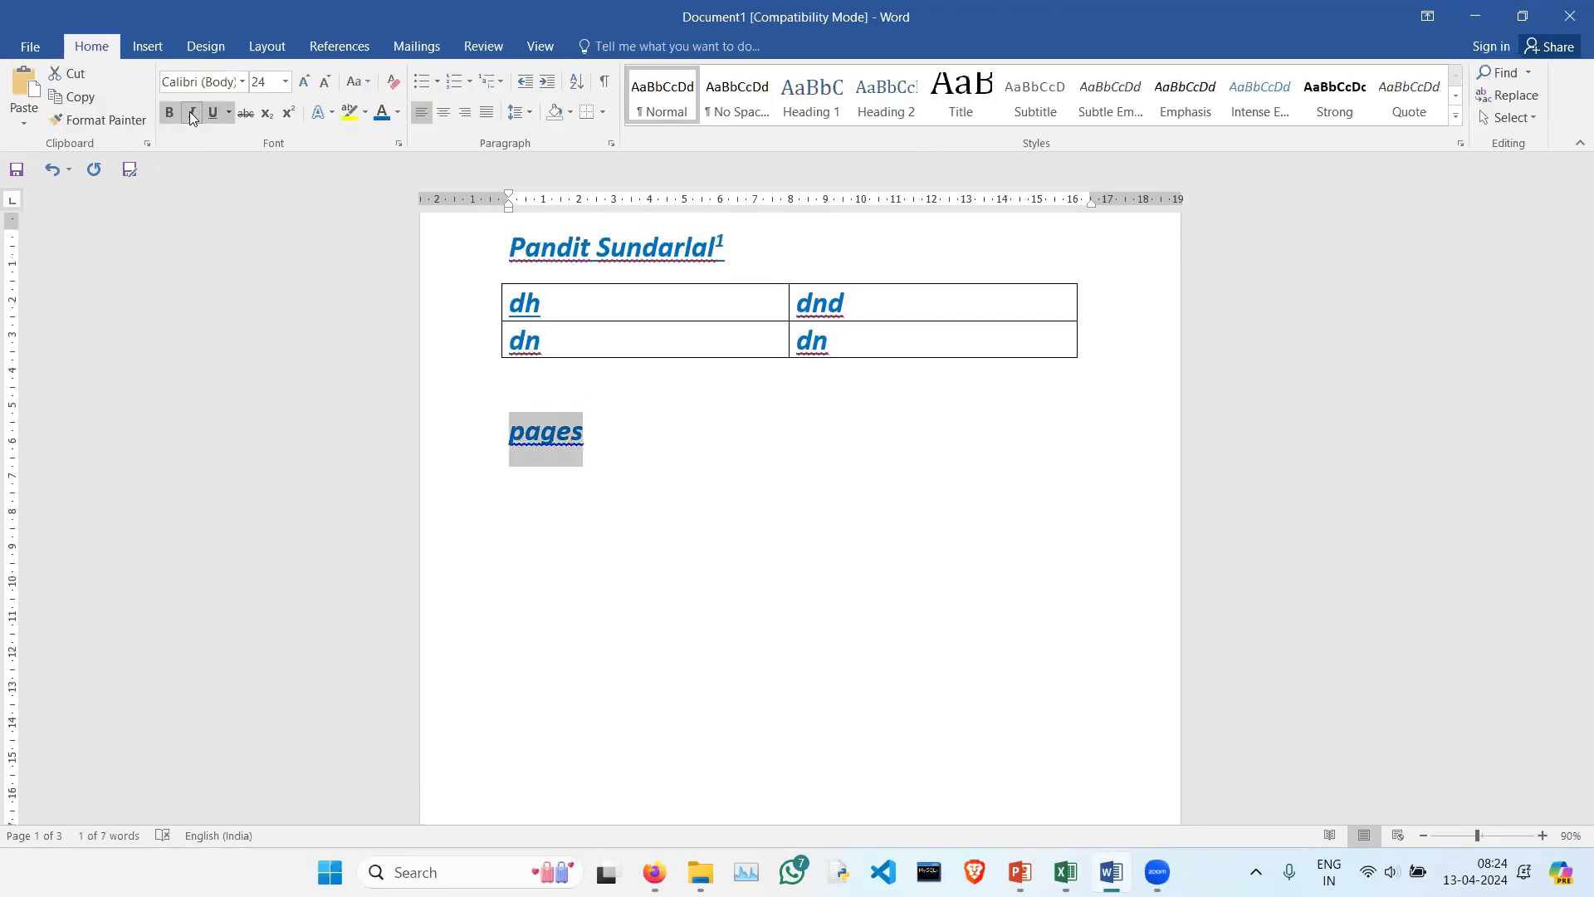
pyautogui.click(191, 113)
pyautogui.click(171, 114)
pyautogui.click(758, 427)
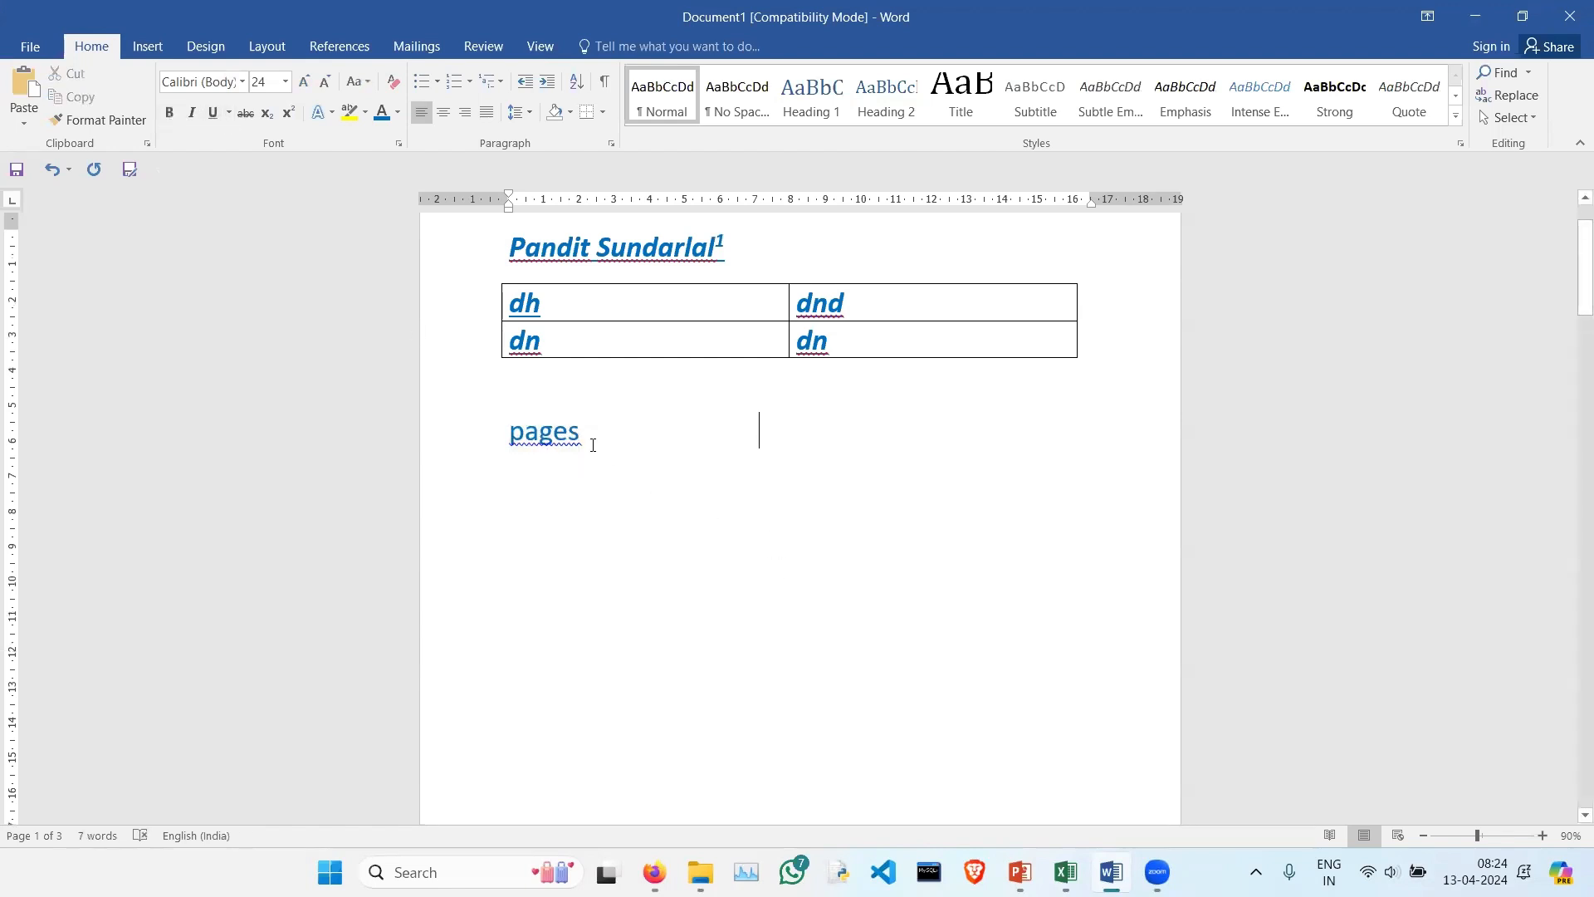
# Step: Check the grammar suggestion for "pages" and capitalise its first letter so it reads "Pages"
pyautogui.click(559, 440)
pyautogui.rightClick(559, 440)
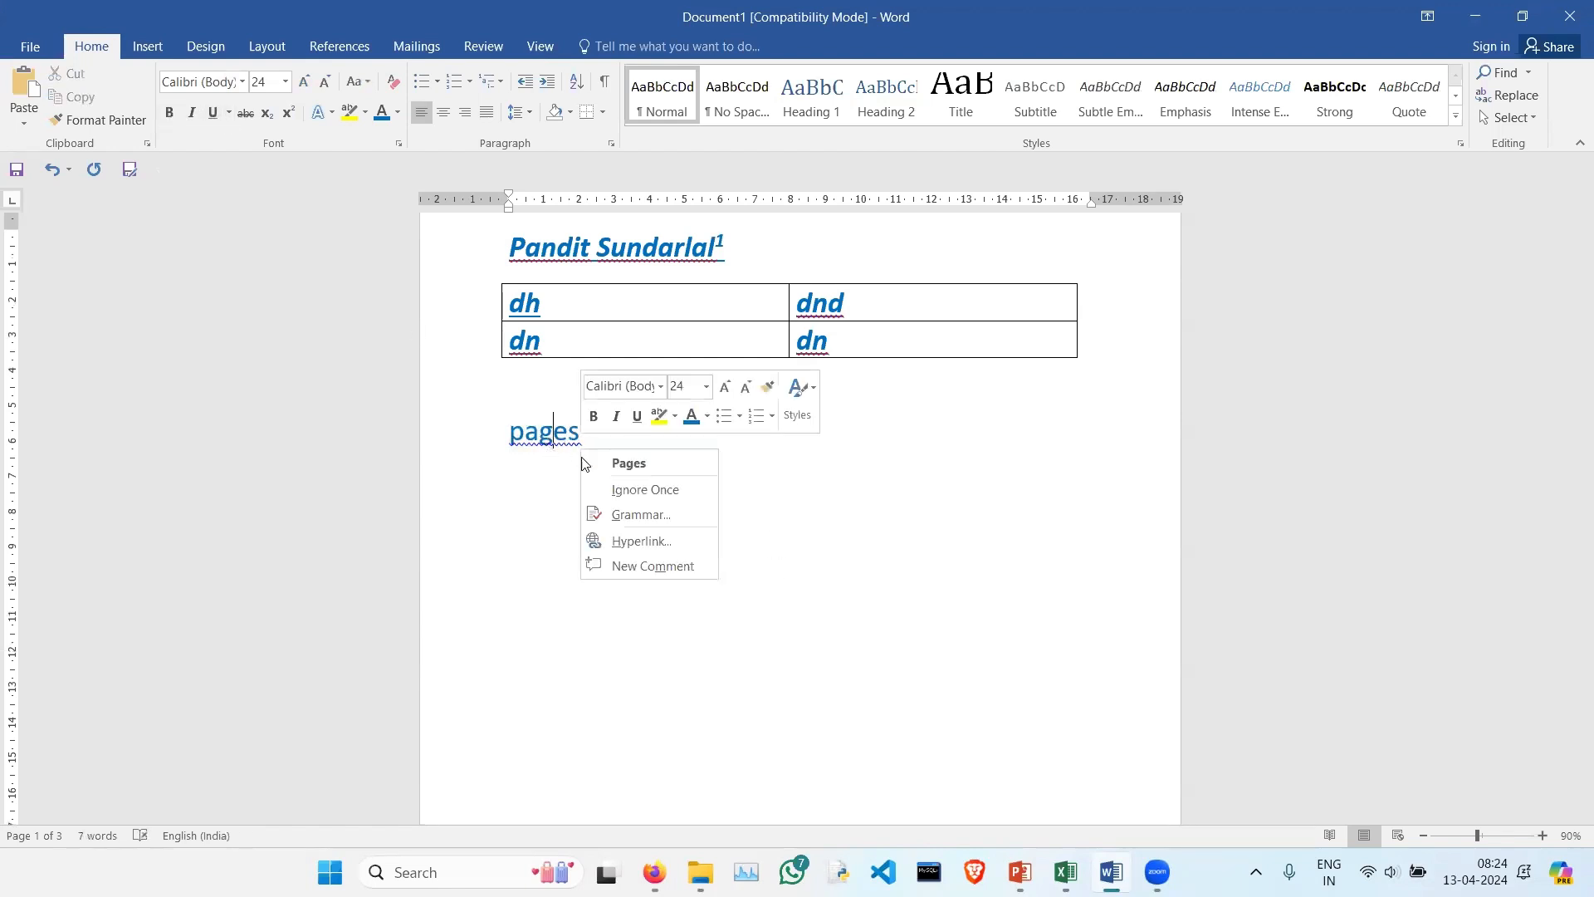
pyautogui.press('Escape')
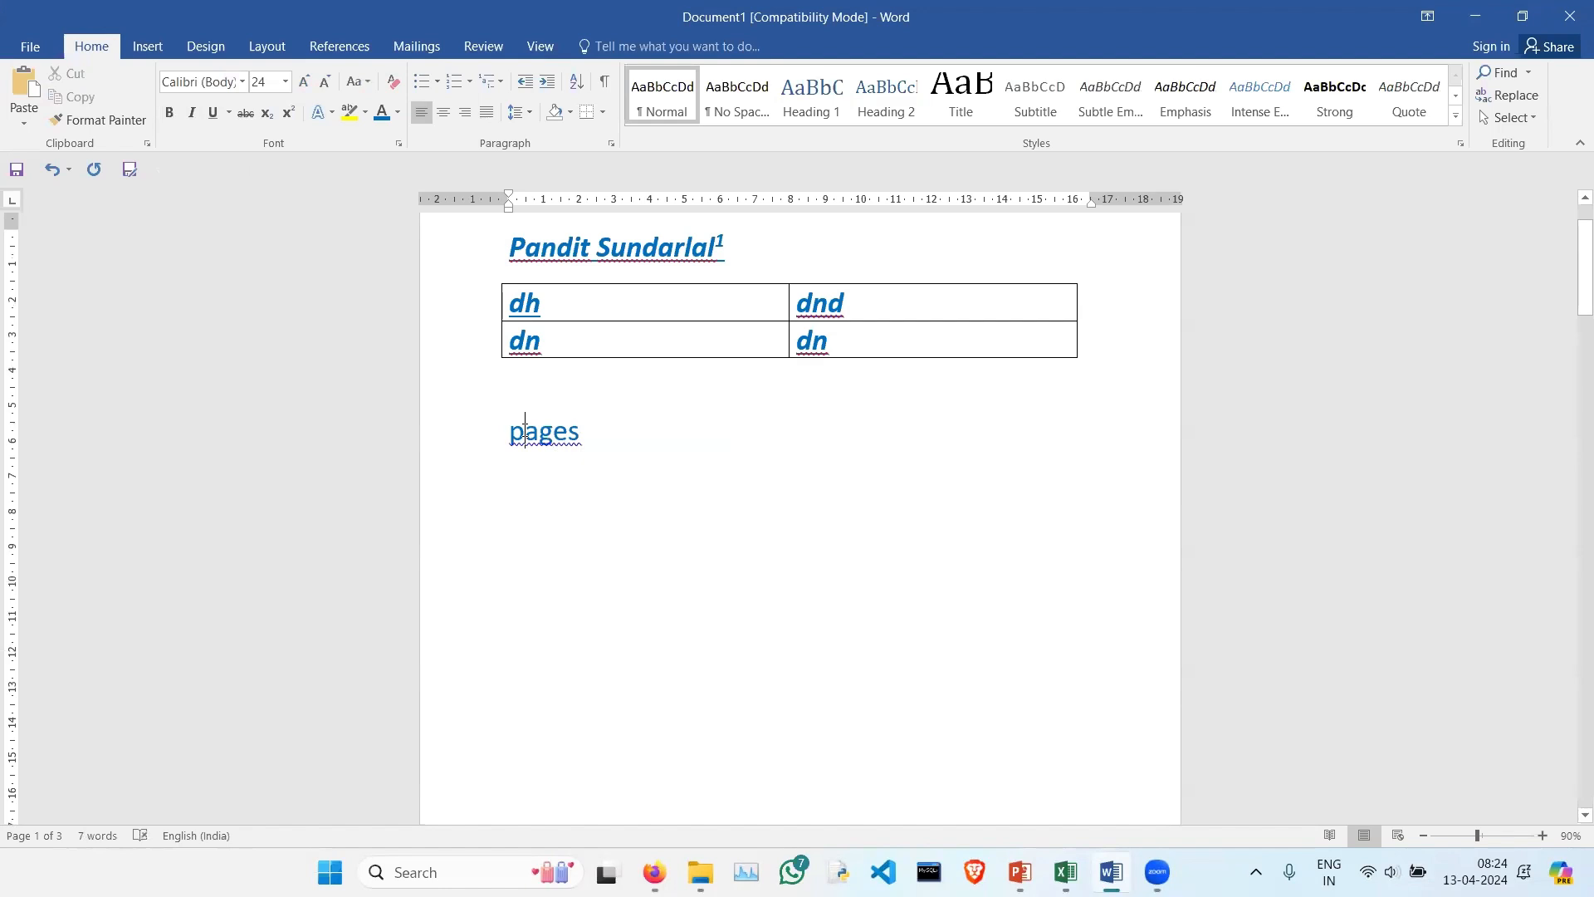
pyautogui.click(525, 429)
pyautogui.press('BackSpace')
pyautogui.write('P')
pyautogui.click(596, 463)
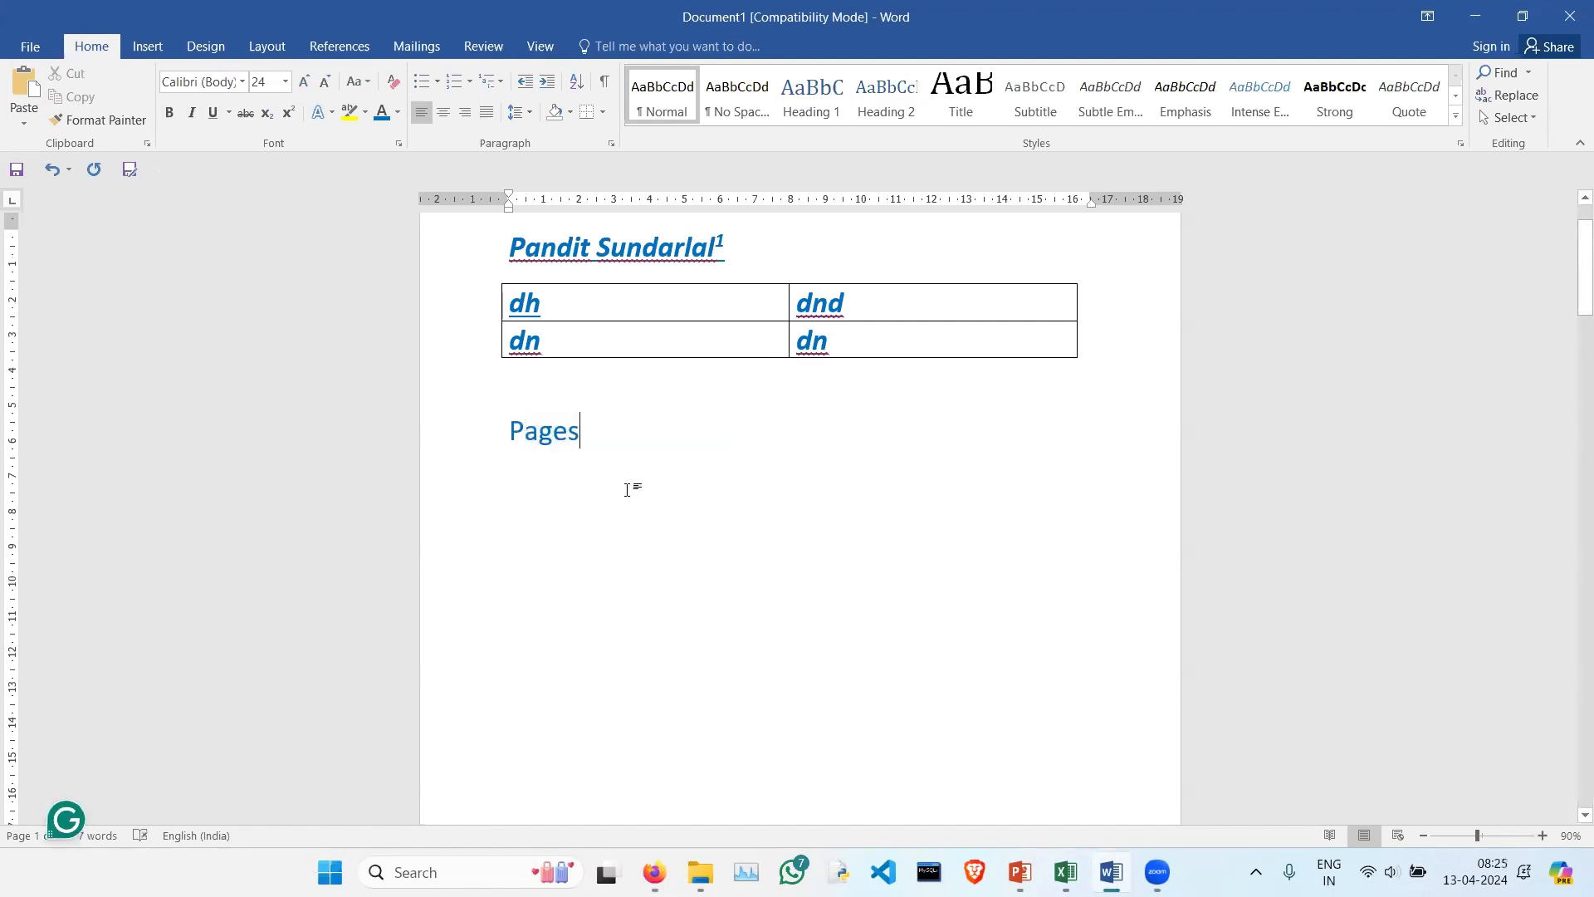
# Step: Deliberately misspell the word "Pages" below the table as "Peges"
pyautogui.press('Left')
pyautogui.press('Left')
pyautogui.press('Left')
pyautogui.press('BackSpace')
pyautogui.write('e')
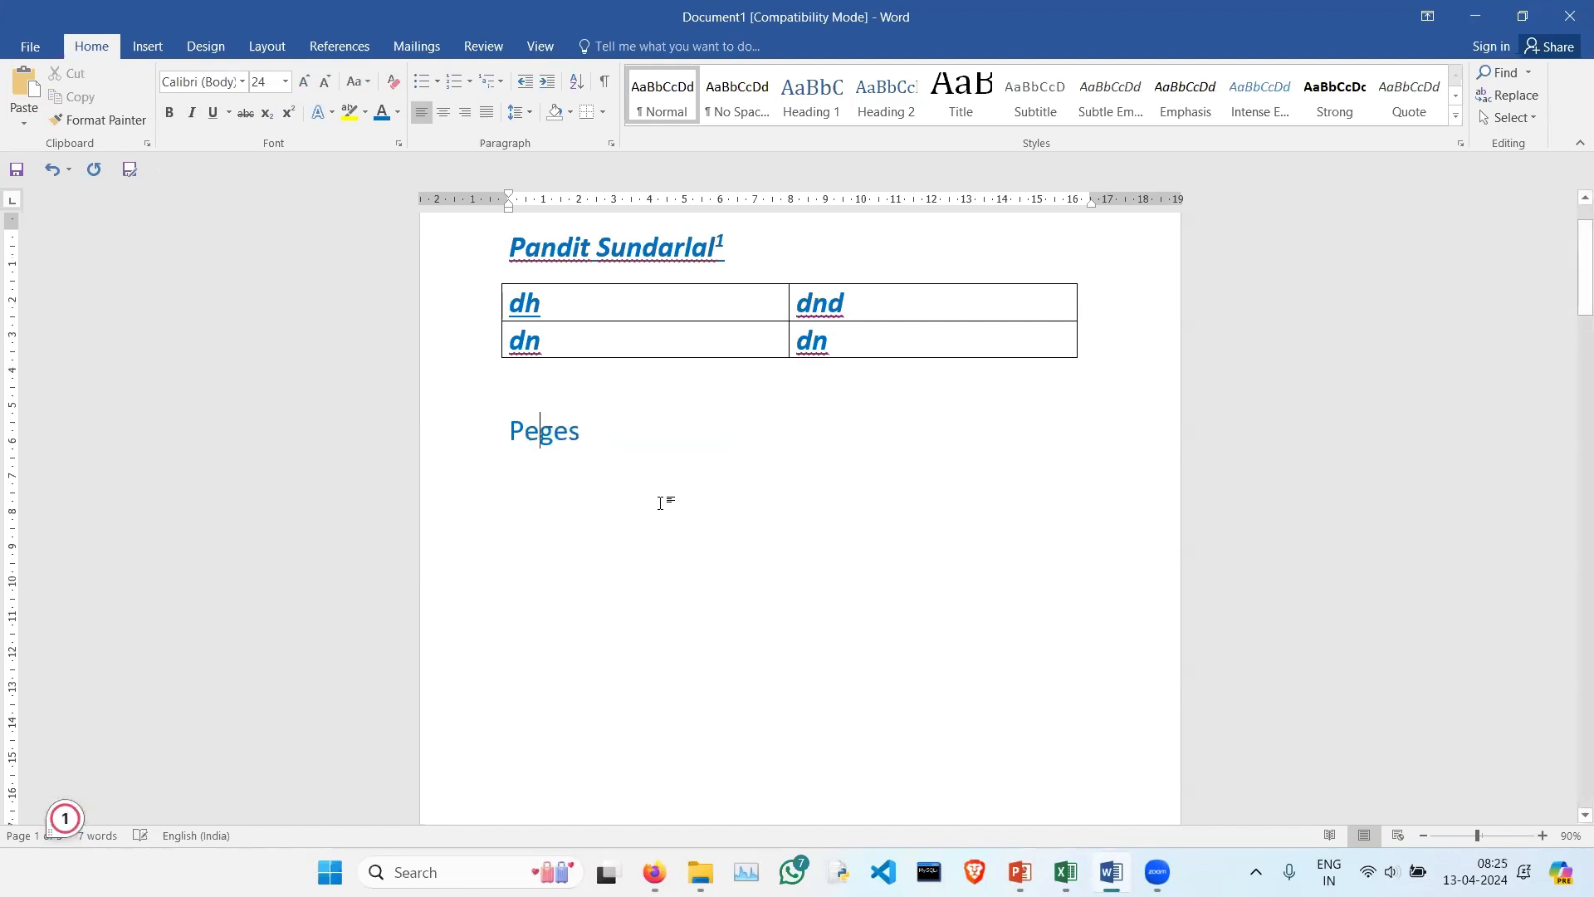
# Step: Add a line after "Peges" and correct the misspelled word with the spelling suggestion "Pages"
pyautogui.press('Right')
pyautogui.press('Right')
pyautogui.press('Right')
pyautogui.press('Return')
pyautogui.click(537, 441)
pyautogui.rightClick(535, 436)
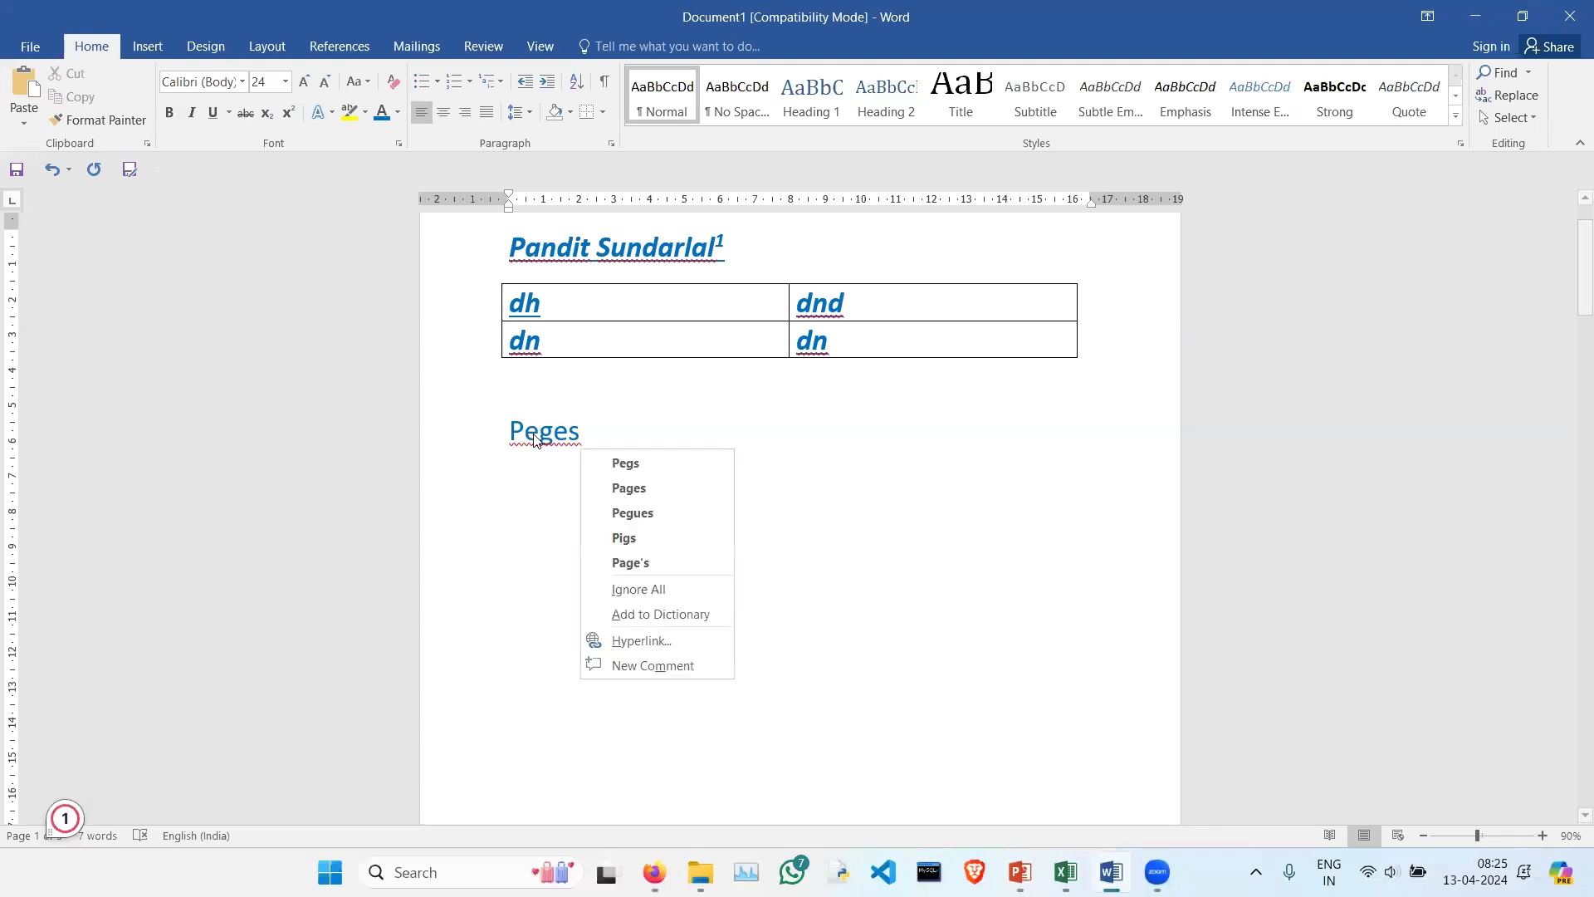
pyautogui.click(633, 489)
pyautogui.click(648, 527)
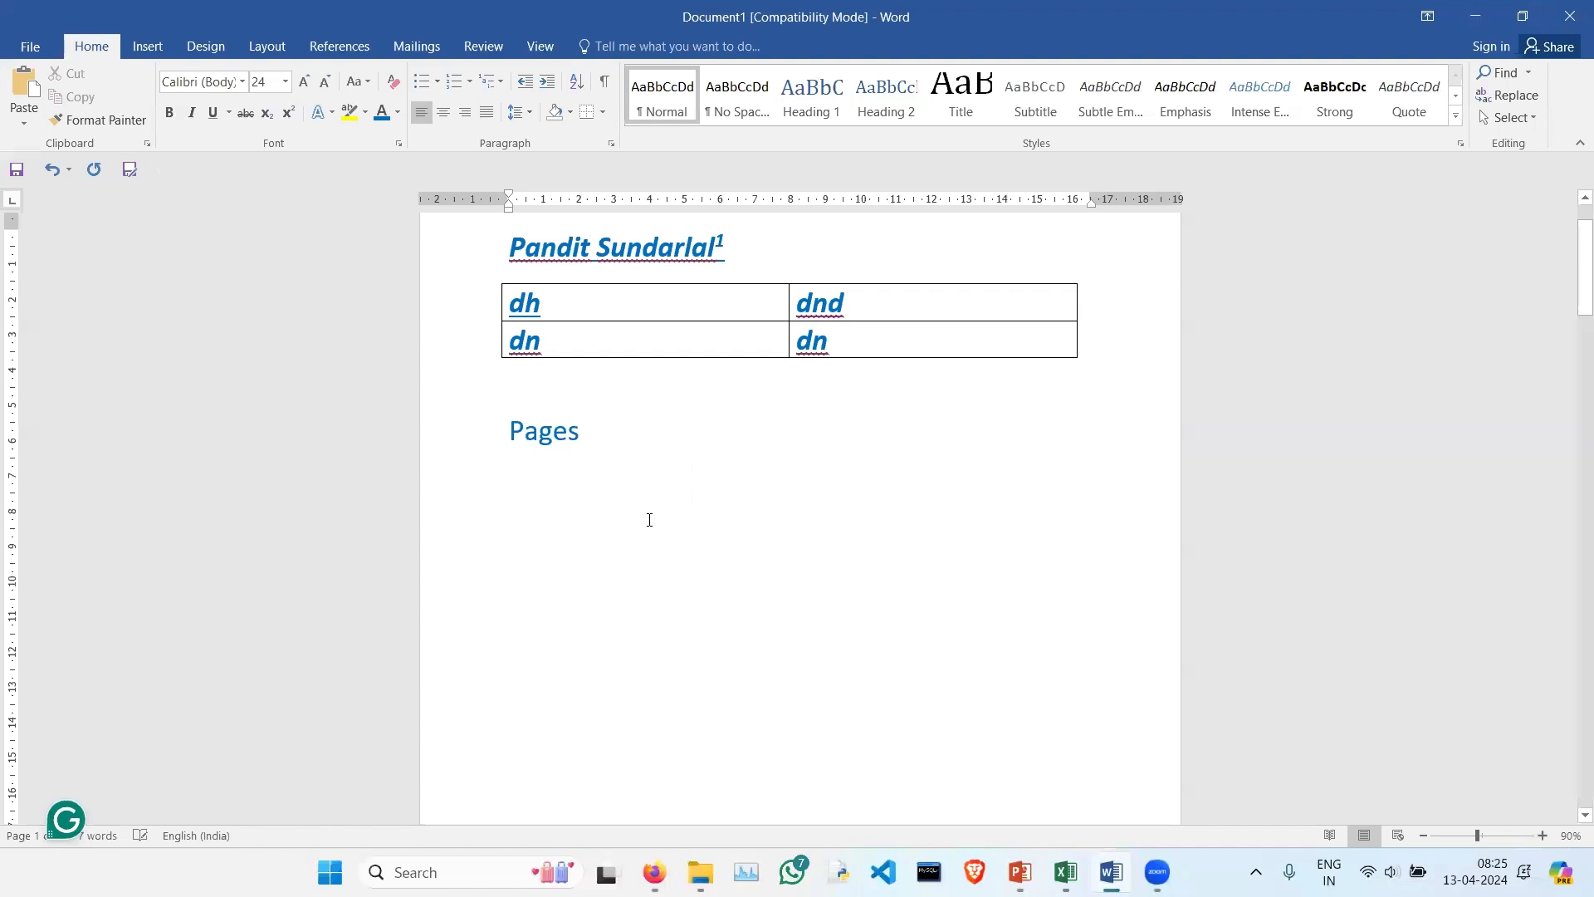
# Step: Point out the comment command, then restart the PowerPoint slide show from slide 7 on creating, formatting, and editing documents
pyautogui.click(465, 51)
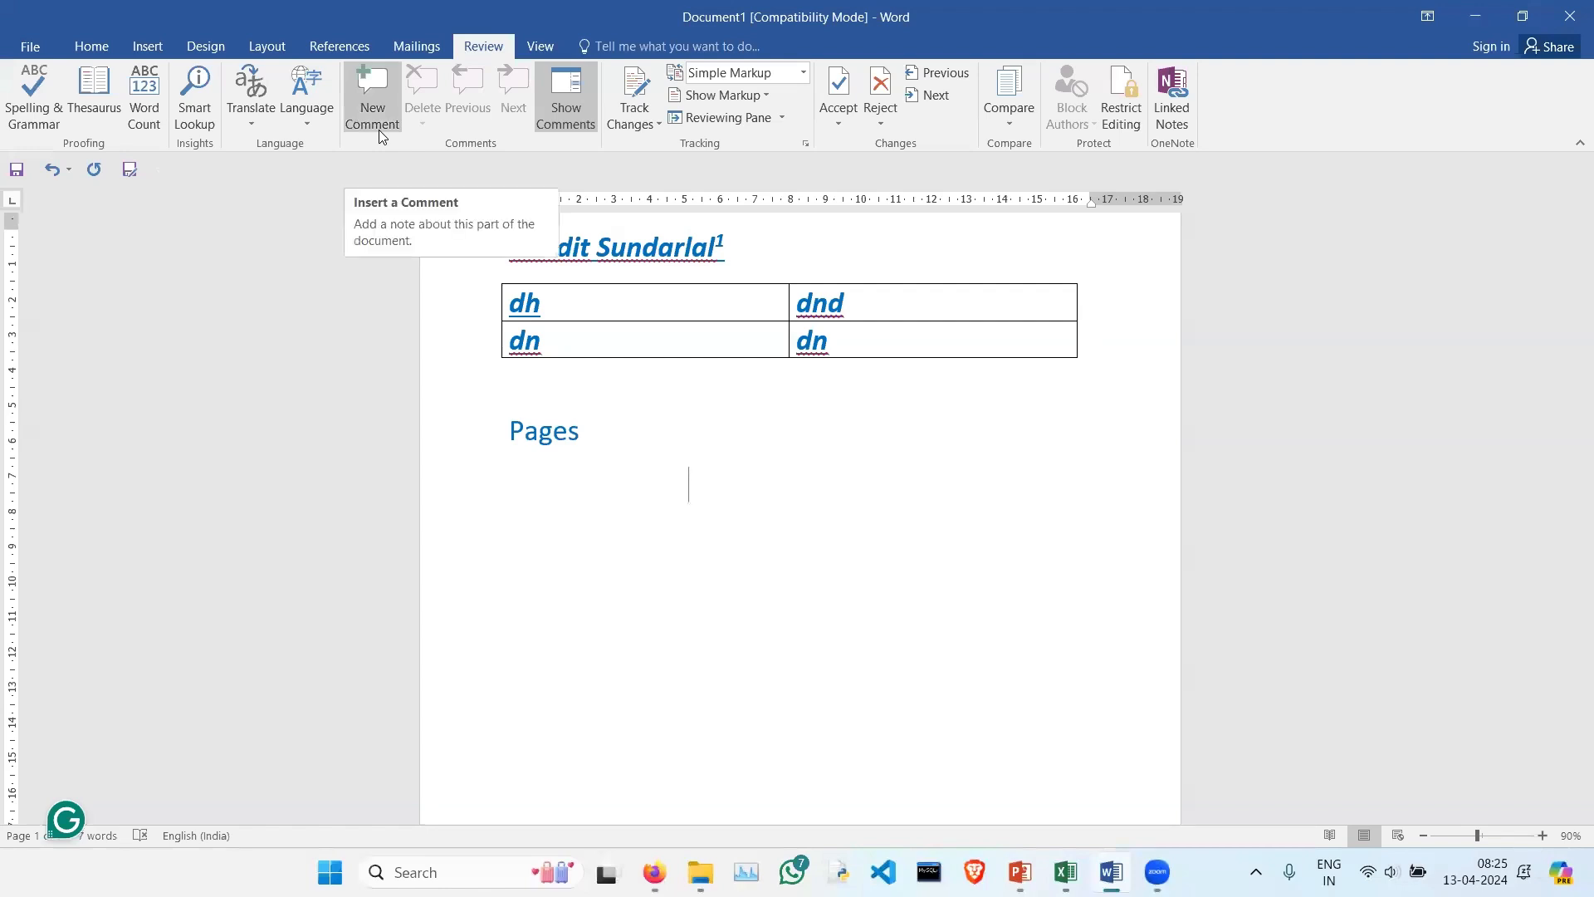
pyautogui.click(745, 536)
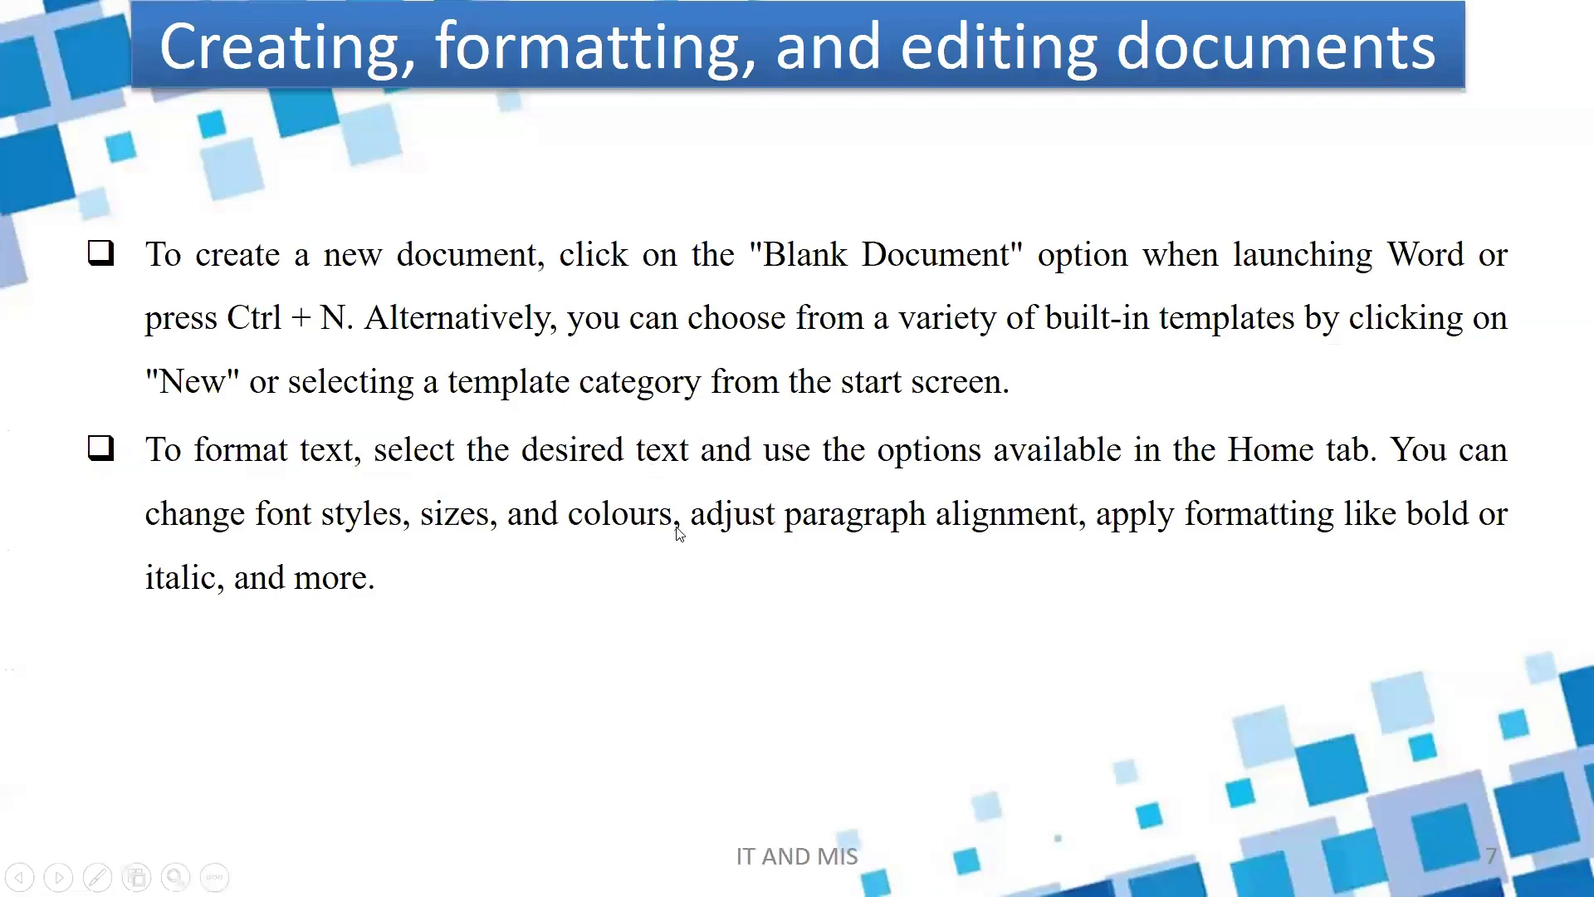
pyautogui.press('Escape')
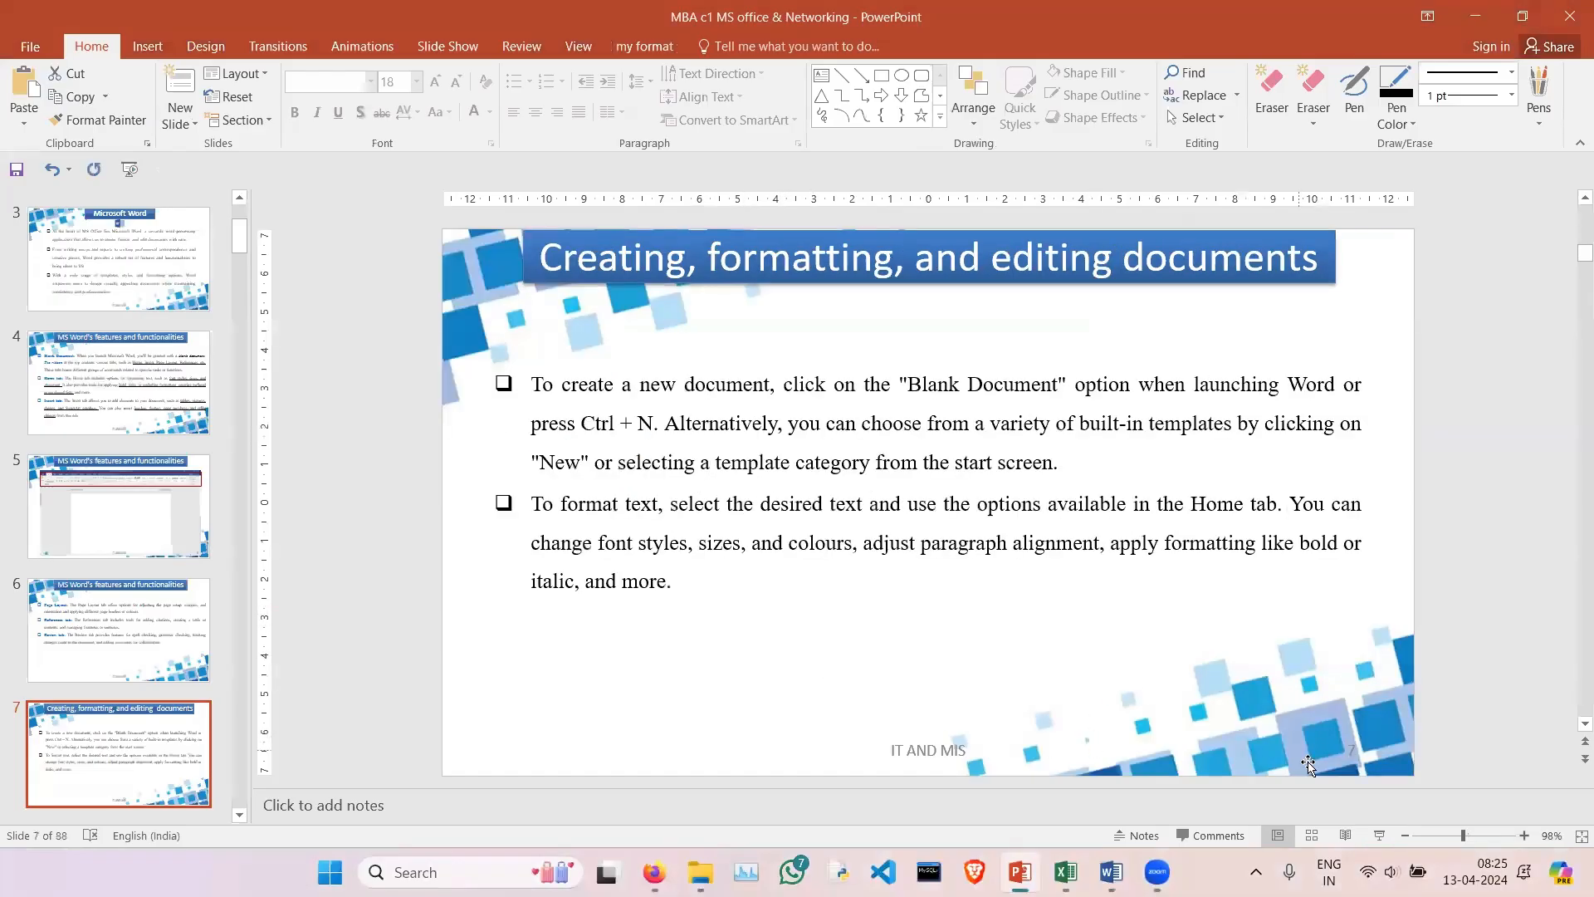
pyautogui.click(1380, 835)
# Step: Switch back to Word and create a new document from the Blank document template
pyautogui.hotkey('alt', 'Tab')
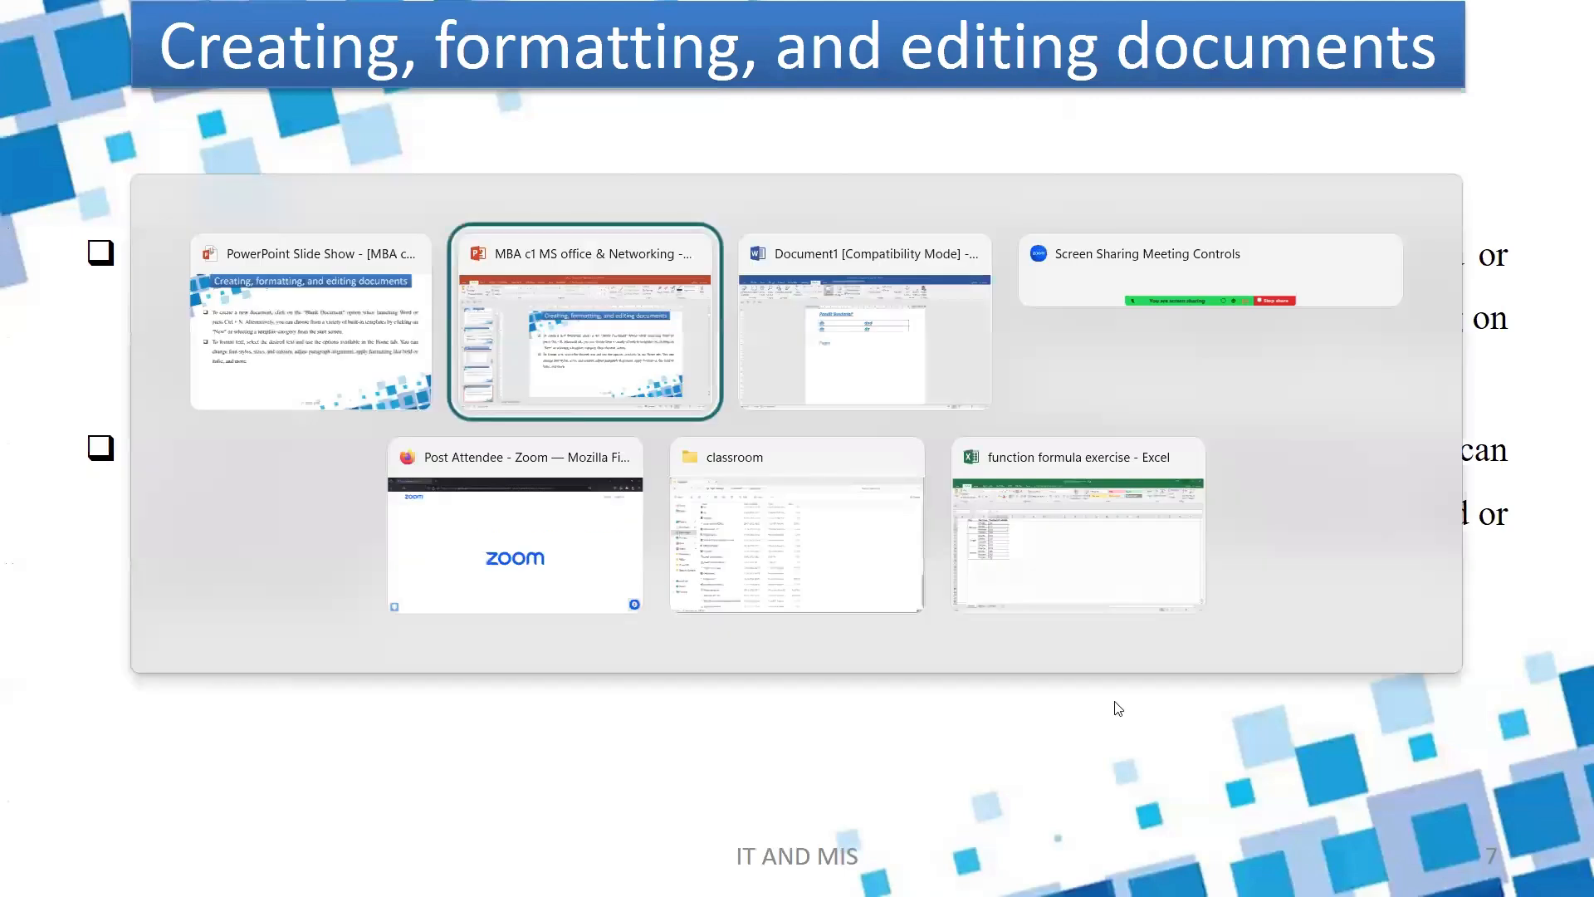
pyautogui.scroll(2, 807, 481)
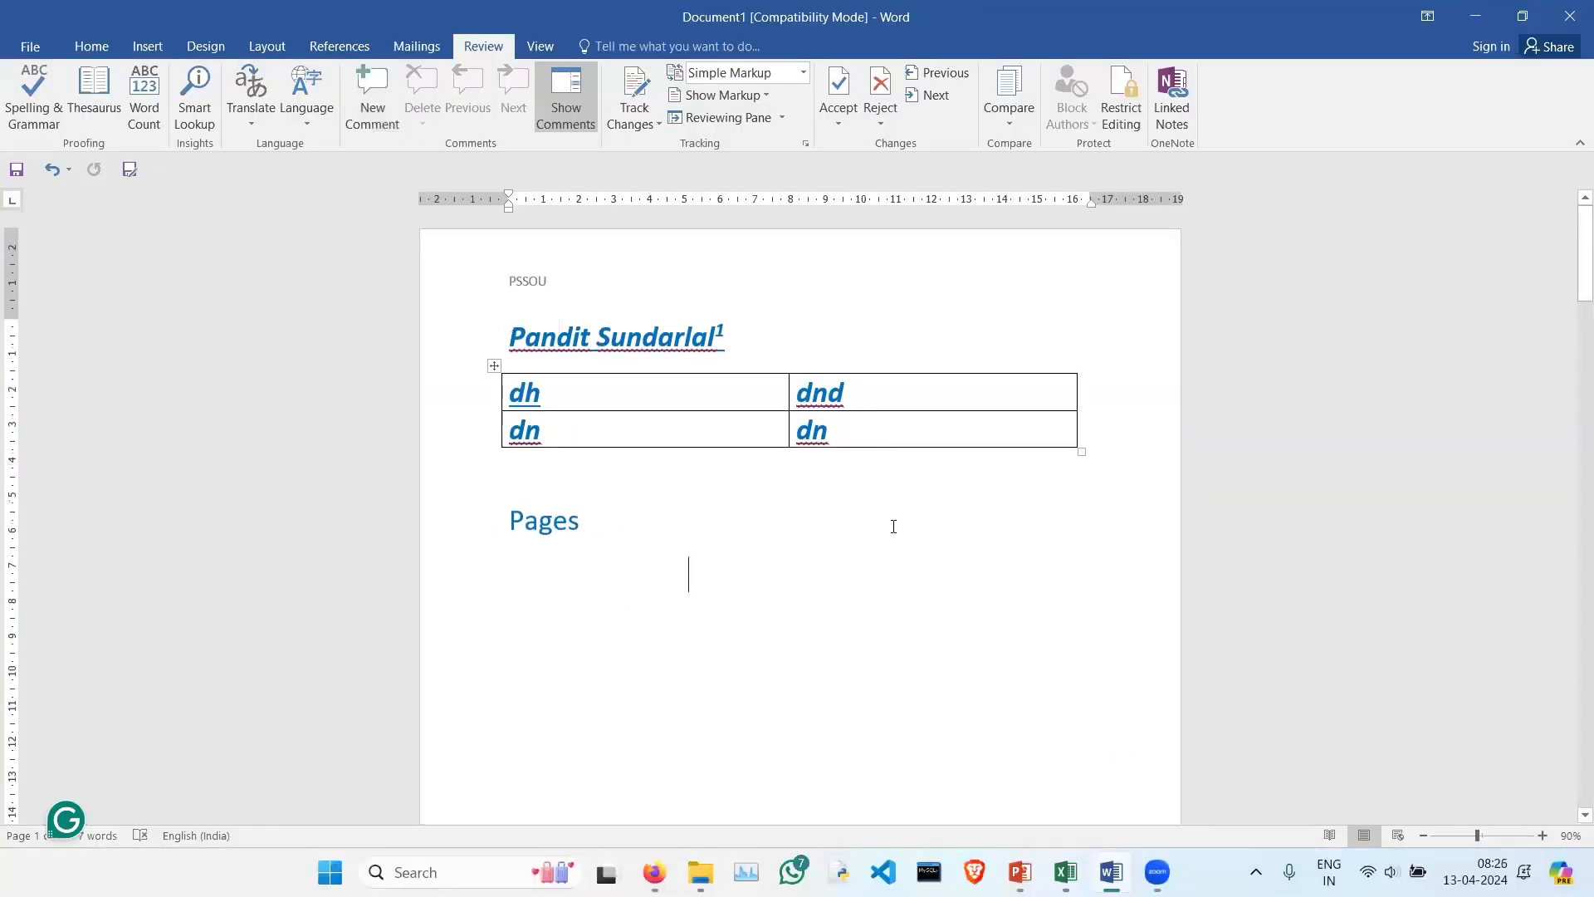
pyautogui.click(42, 38)
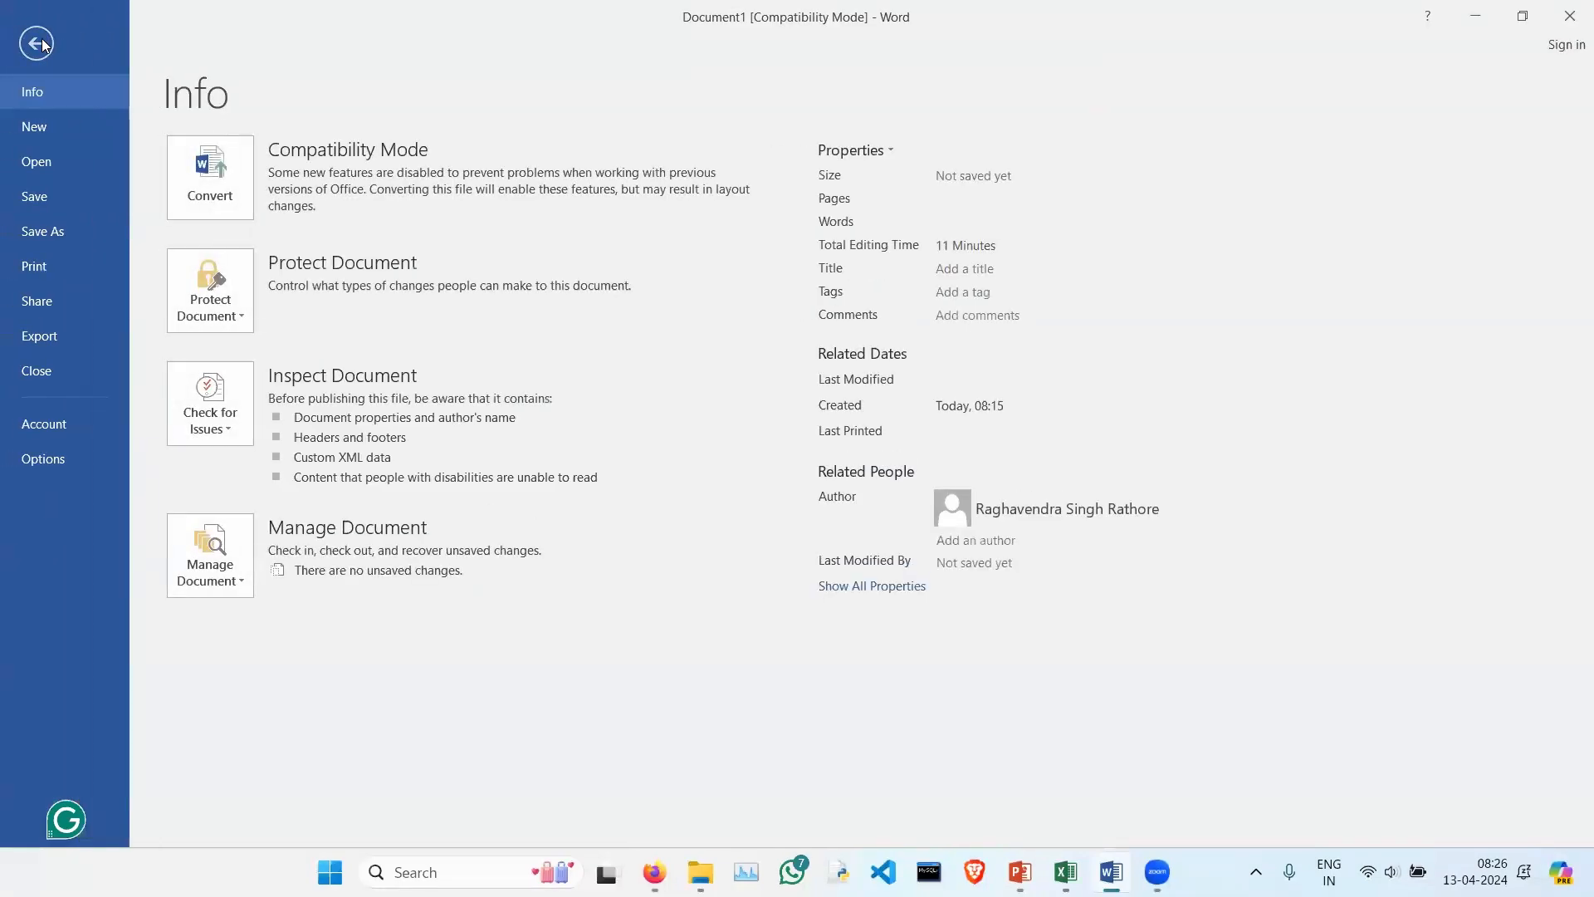
pyautogui.click(66, 126)
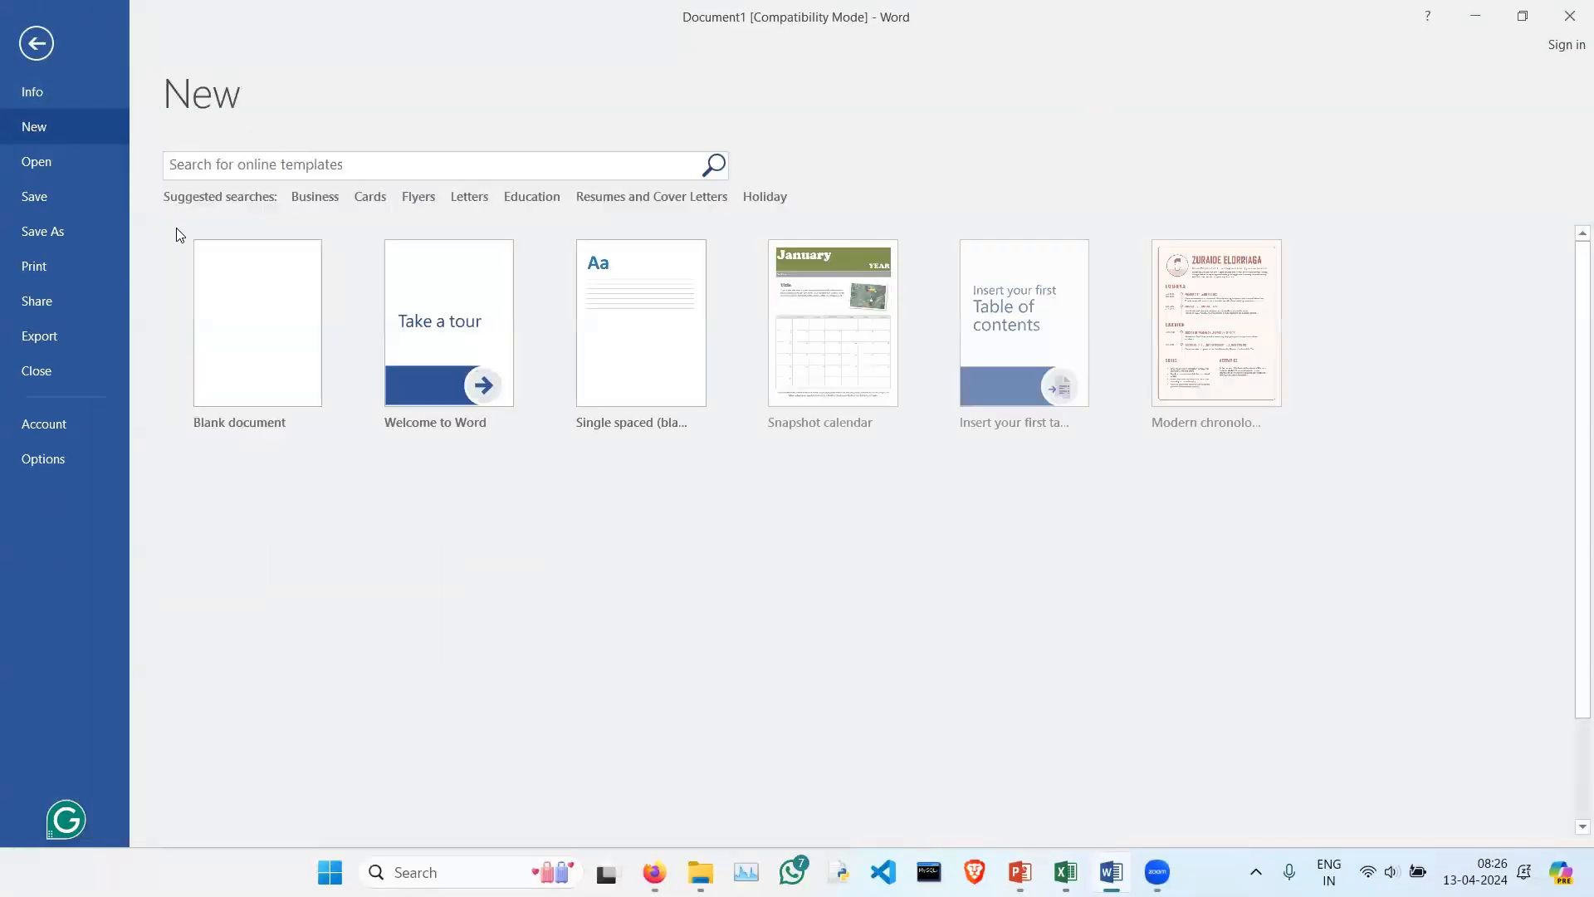
pyautogui.click(287, 383)
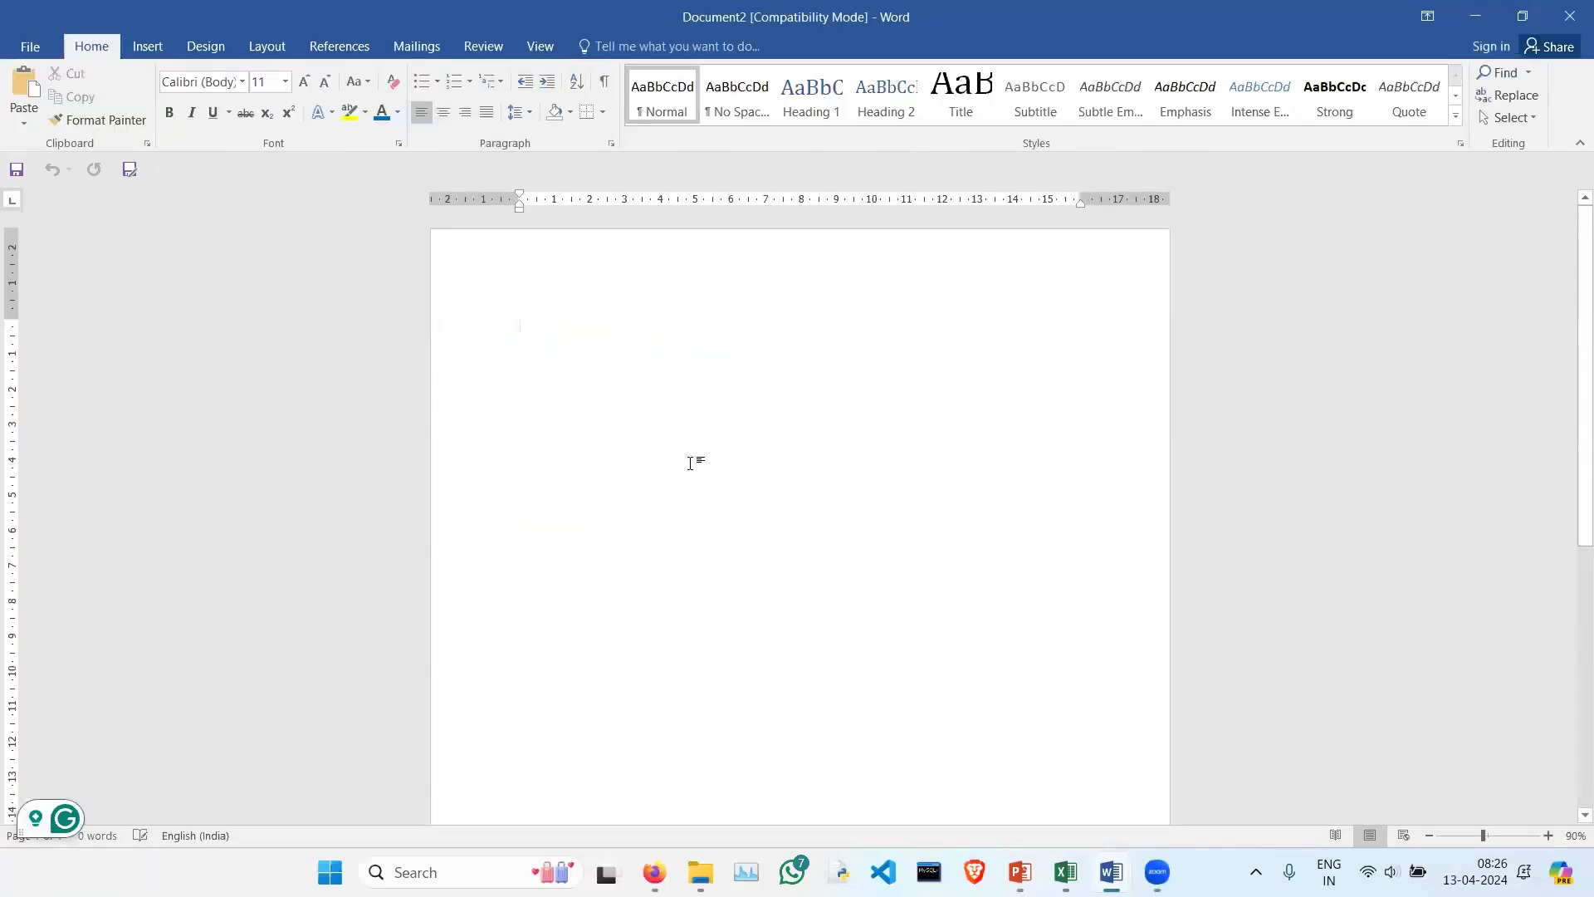
# Step: Create another blank document, close the new documents to return to Document1, and create a blank document again
pyautogui.hotkey('ctrl', 'n')
pyautogui.click(1569, 15)
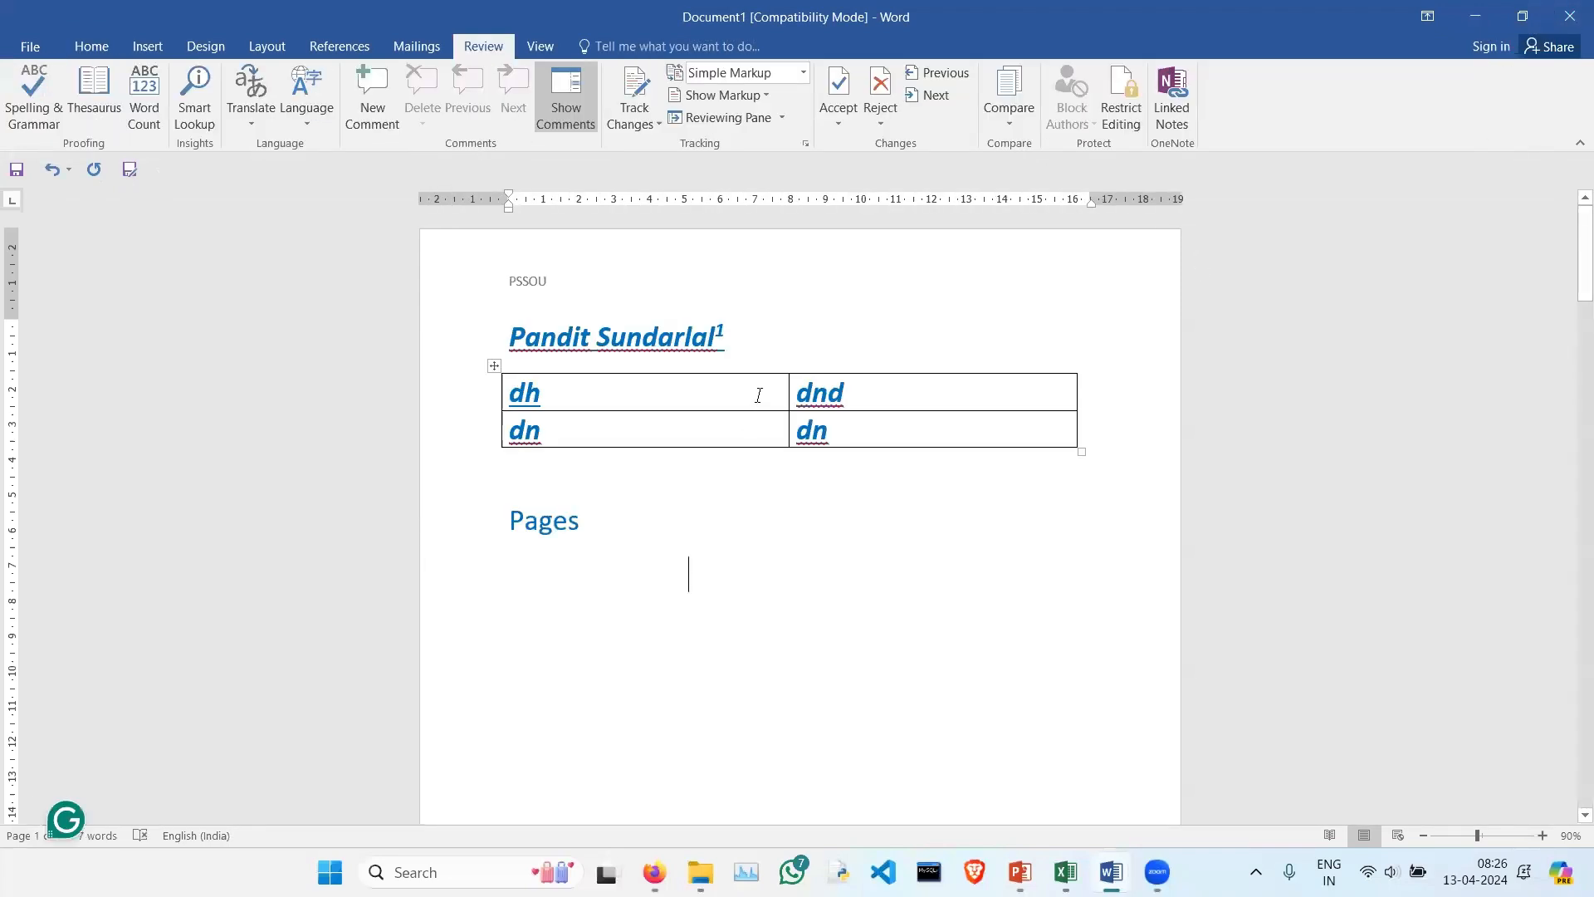
pyautogui.hotkey('ctrl', 'n')
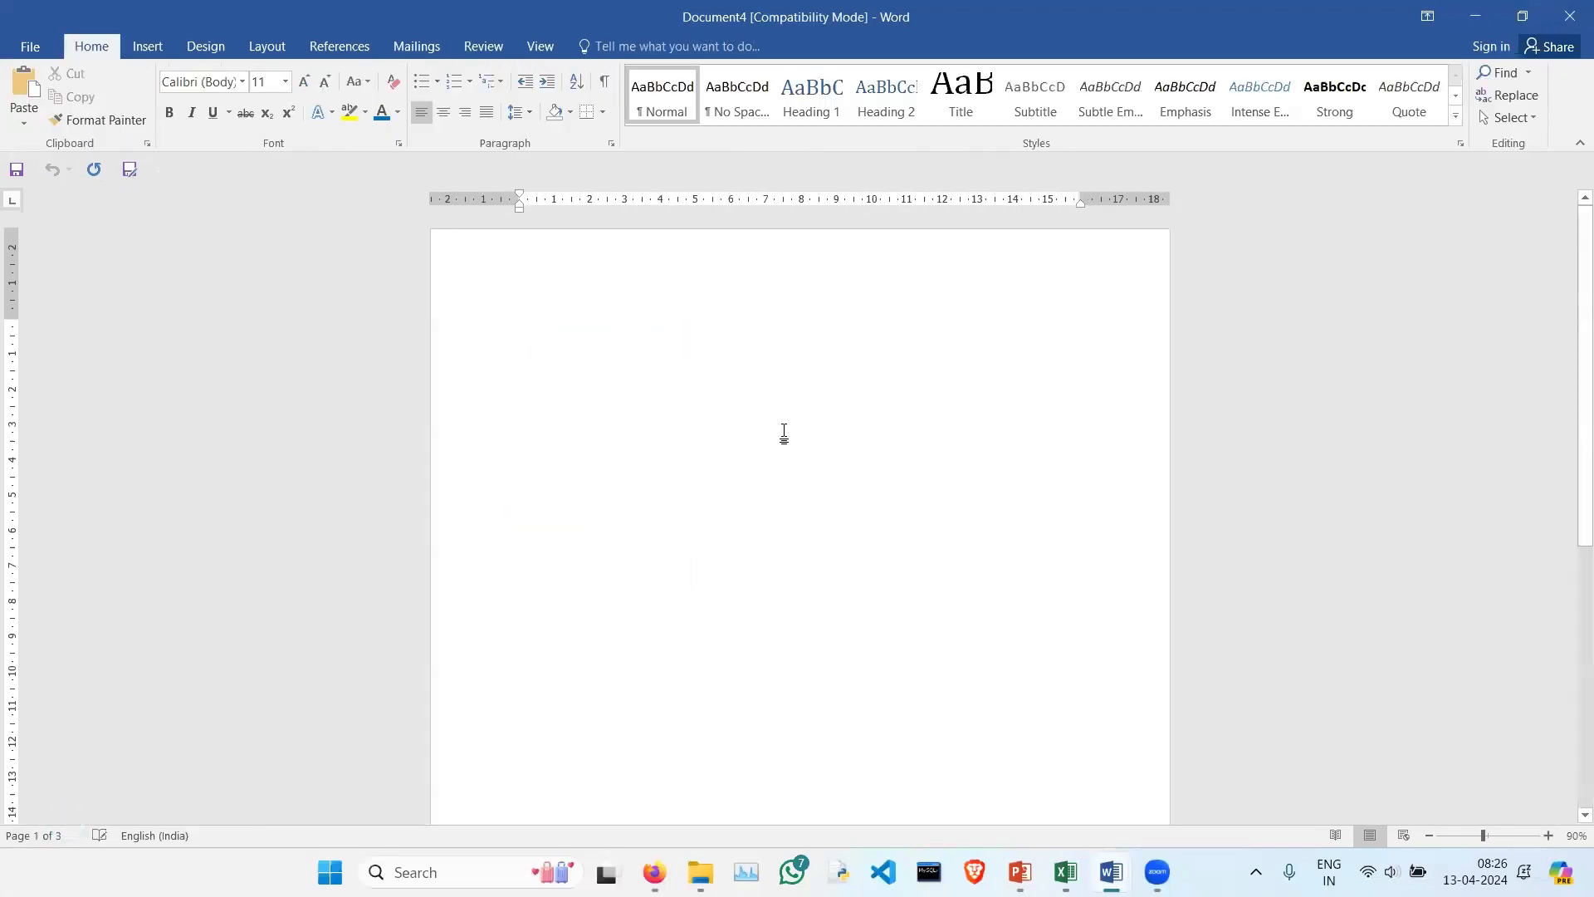
# Step: Switch to Document1, review the document creation and text formatting notes in the PowerPoint slide show, and return to Document1
pyautogui.click(1113, 798)
pyautogui.hotkey('alt', 'Tab')
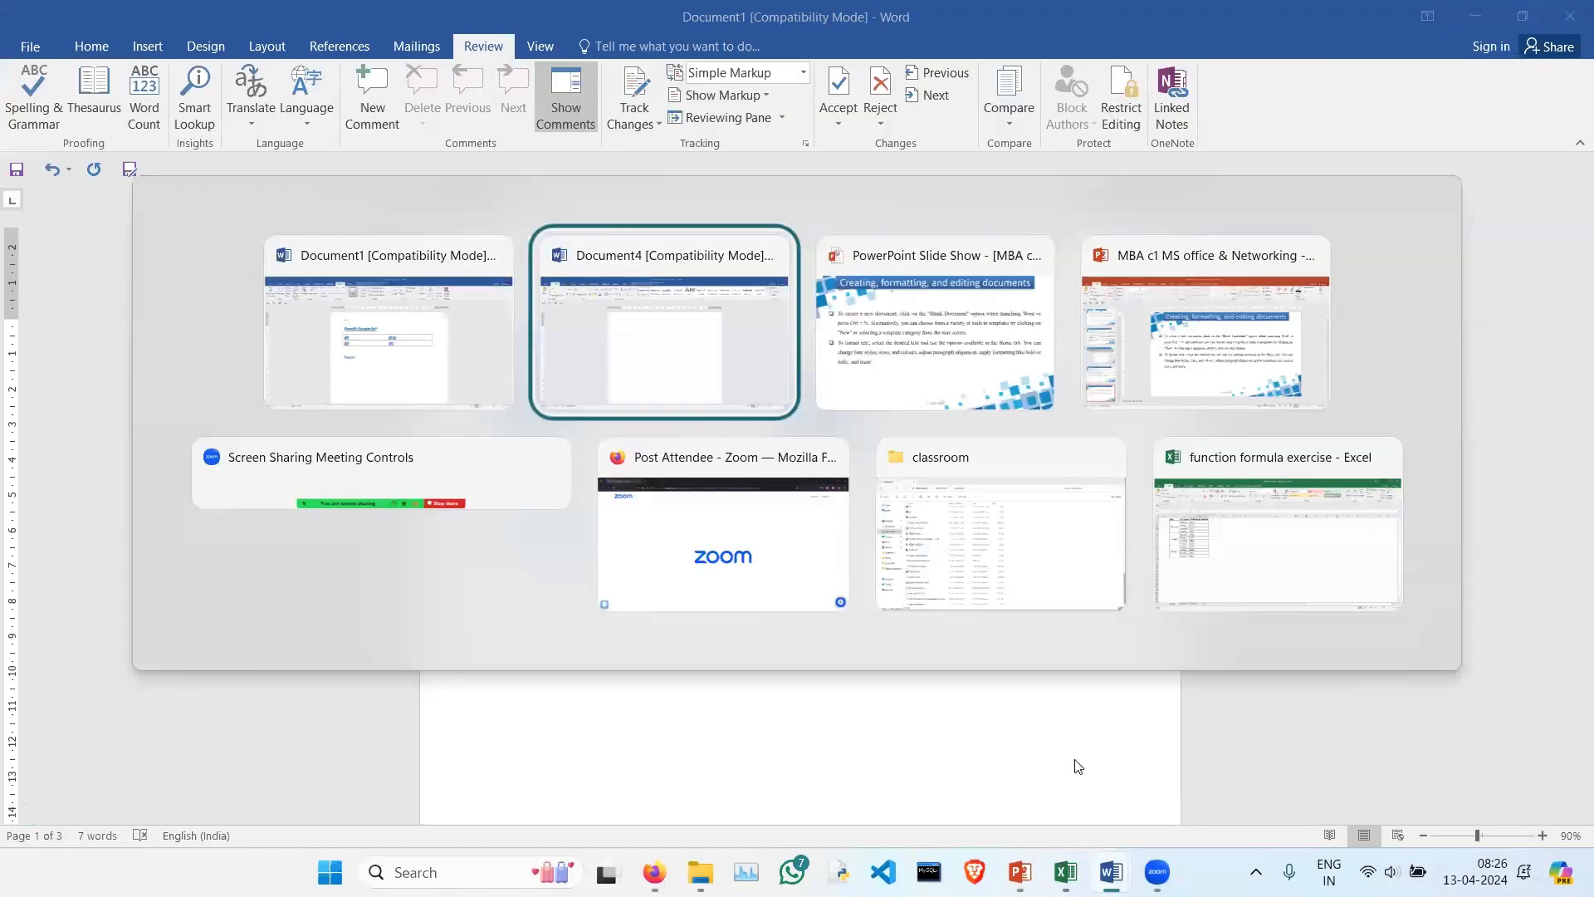
pyautogui.hotkey('alt', 'Tab')
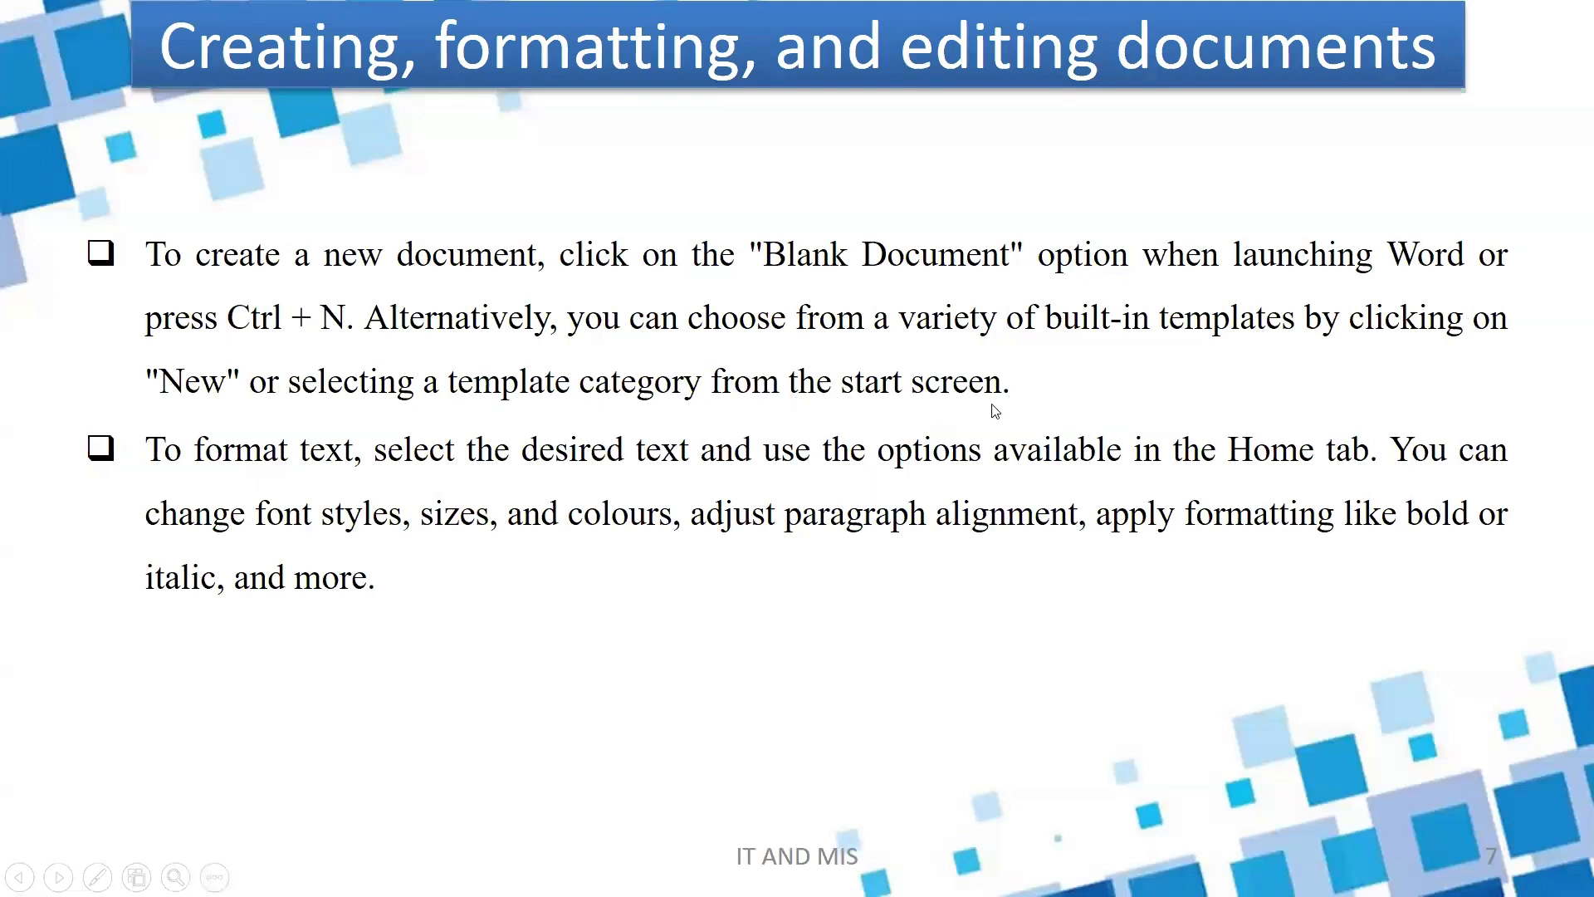
pyautogui.hotkey('alt', 'Tab')
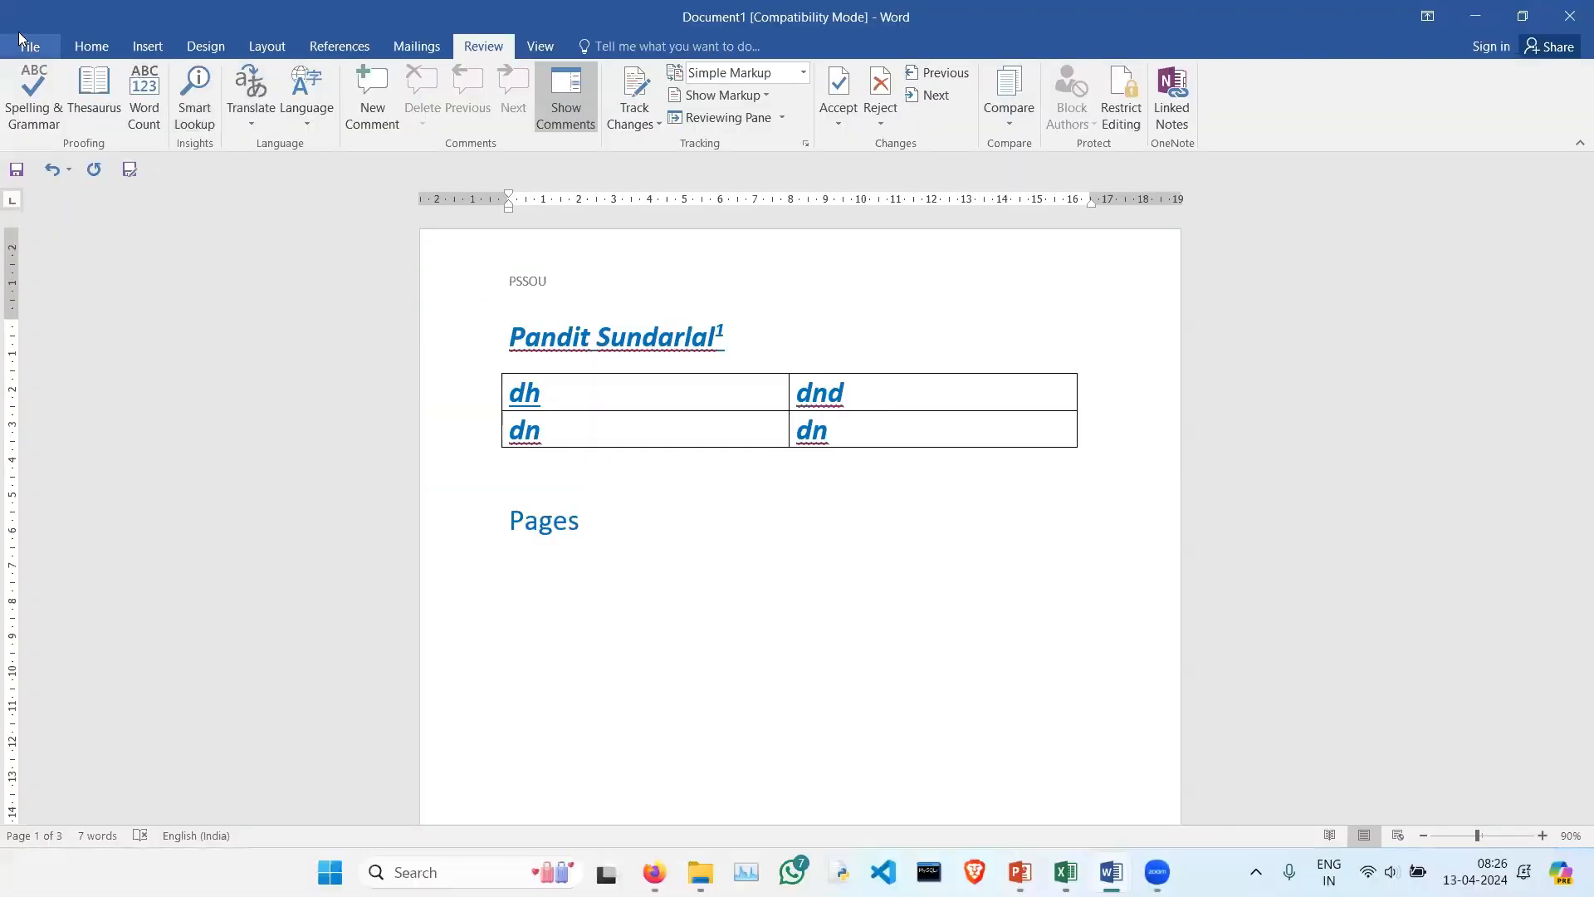
# Step: Create a new document from the "Service invoice (Green Gradient design)" template
pyautogui.click(22, 39)
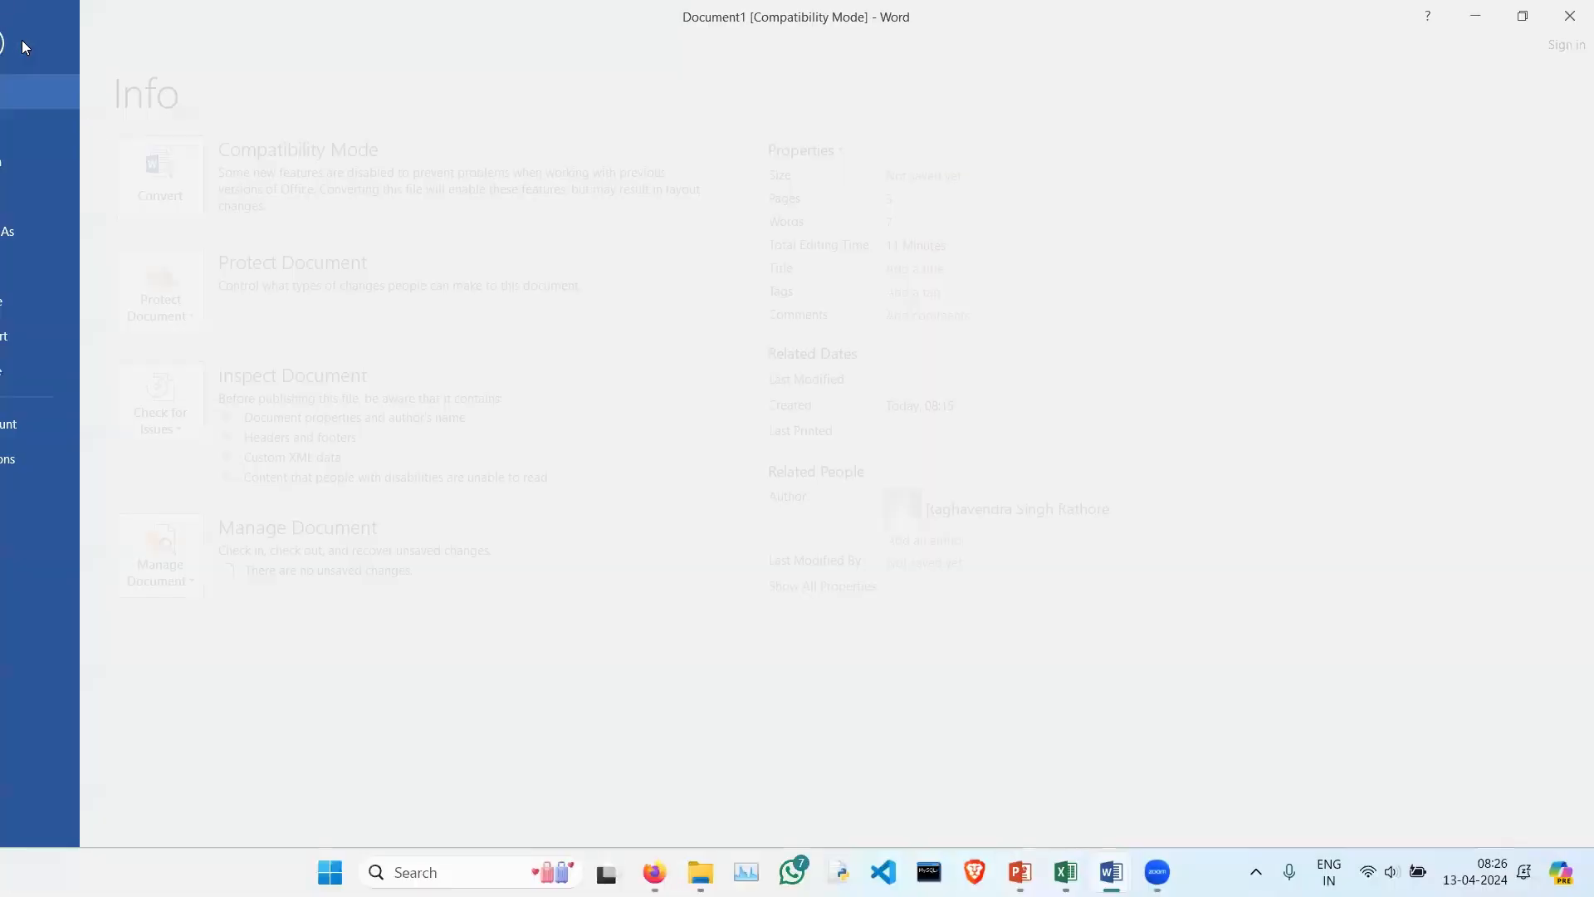
pyautogui.click(33, 133)
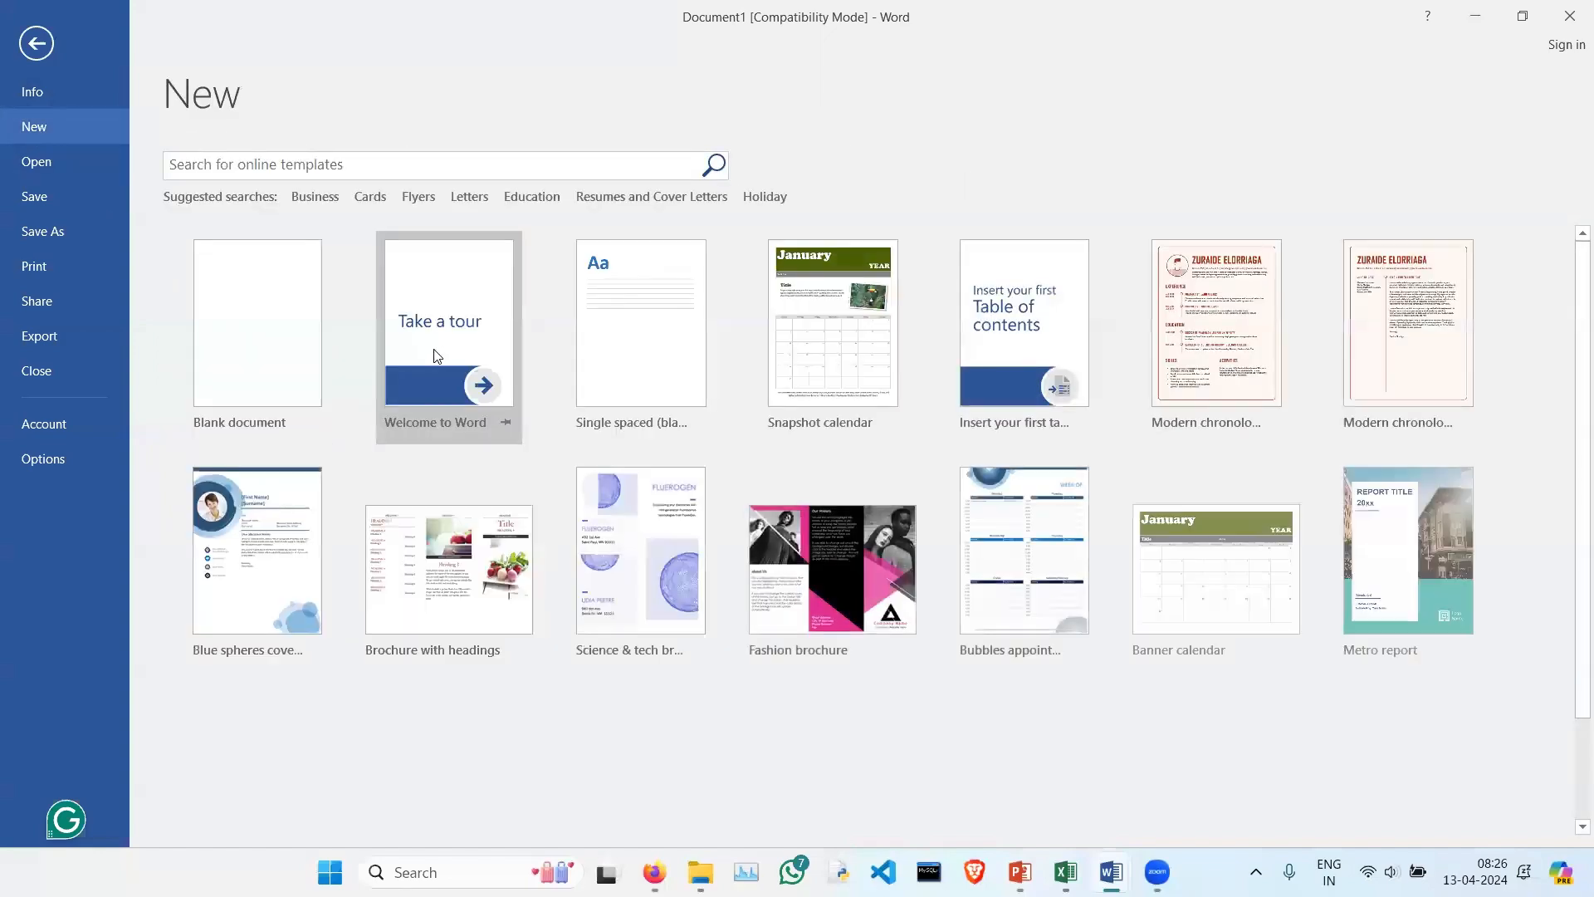
pyautogui.scroll(-3, 441, 359)
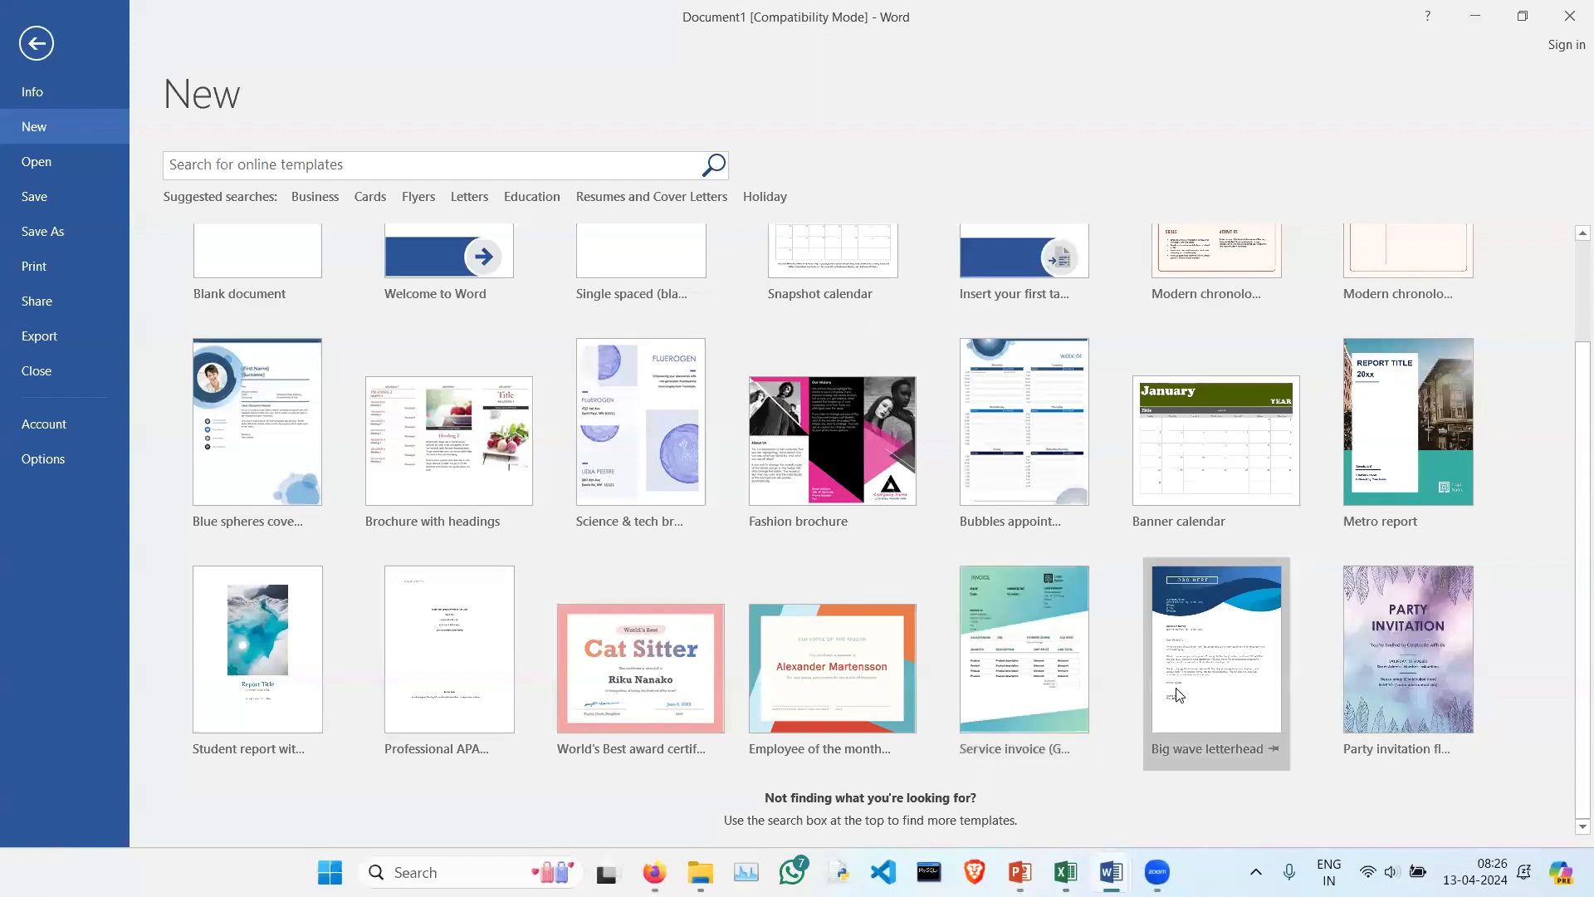
pyautogui.click(1036, 644)
pyautogui.click(941, 521)
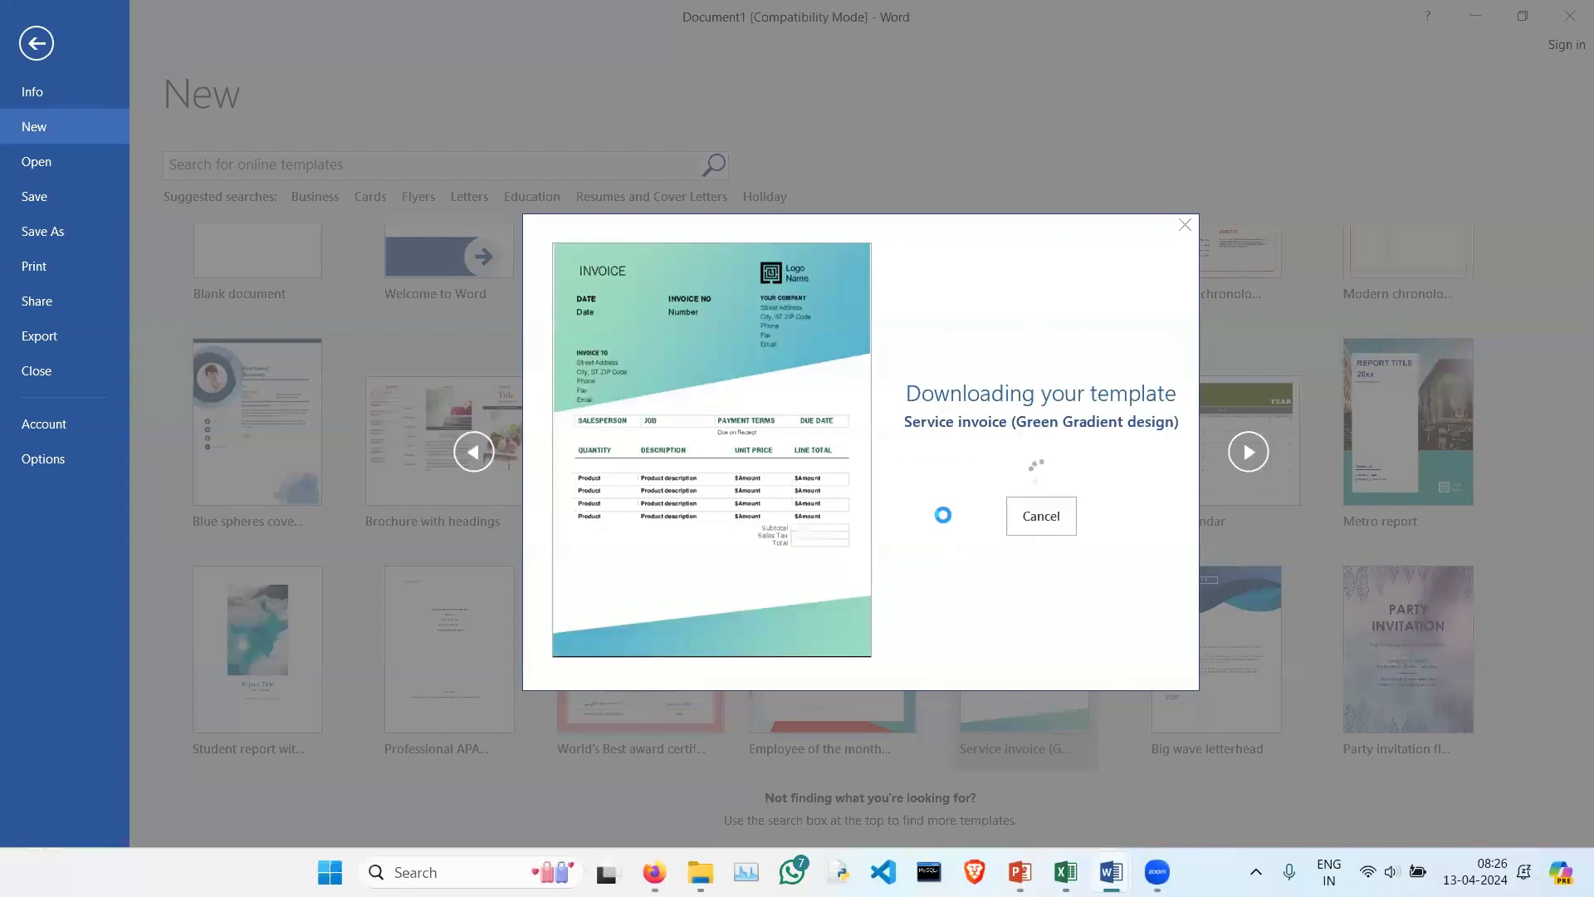
# Step: Look through the invoice template's header, logo placeholder, address fields and product table
pyautogui.scroll(-2, 794, 564)
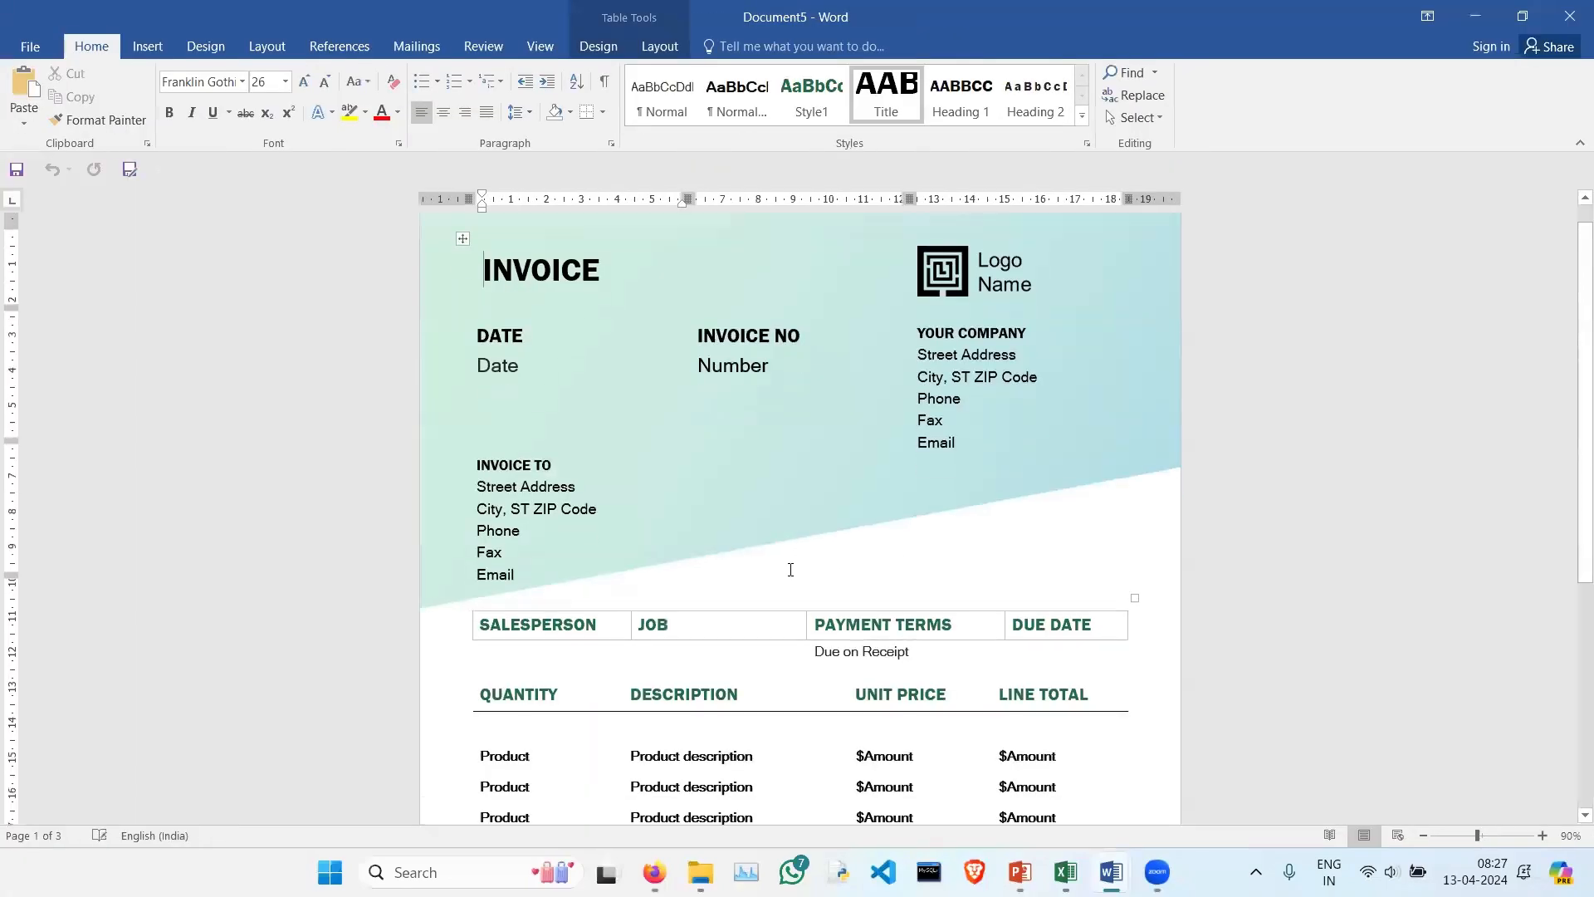
pyautogui.scroll(-4, 795, 565)
pyautogui.scroll(5, 800, 537)
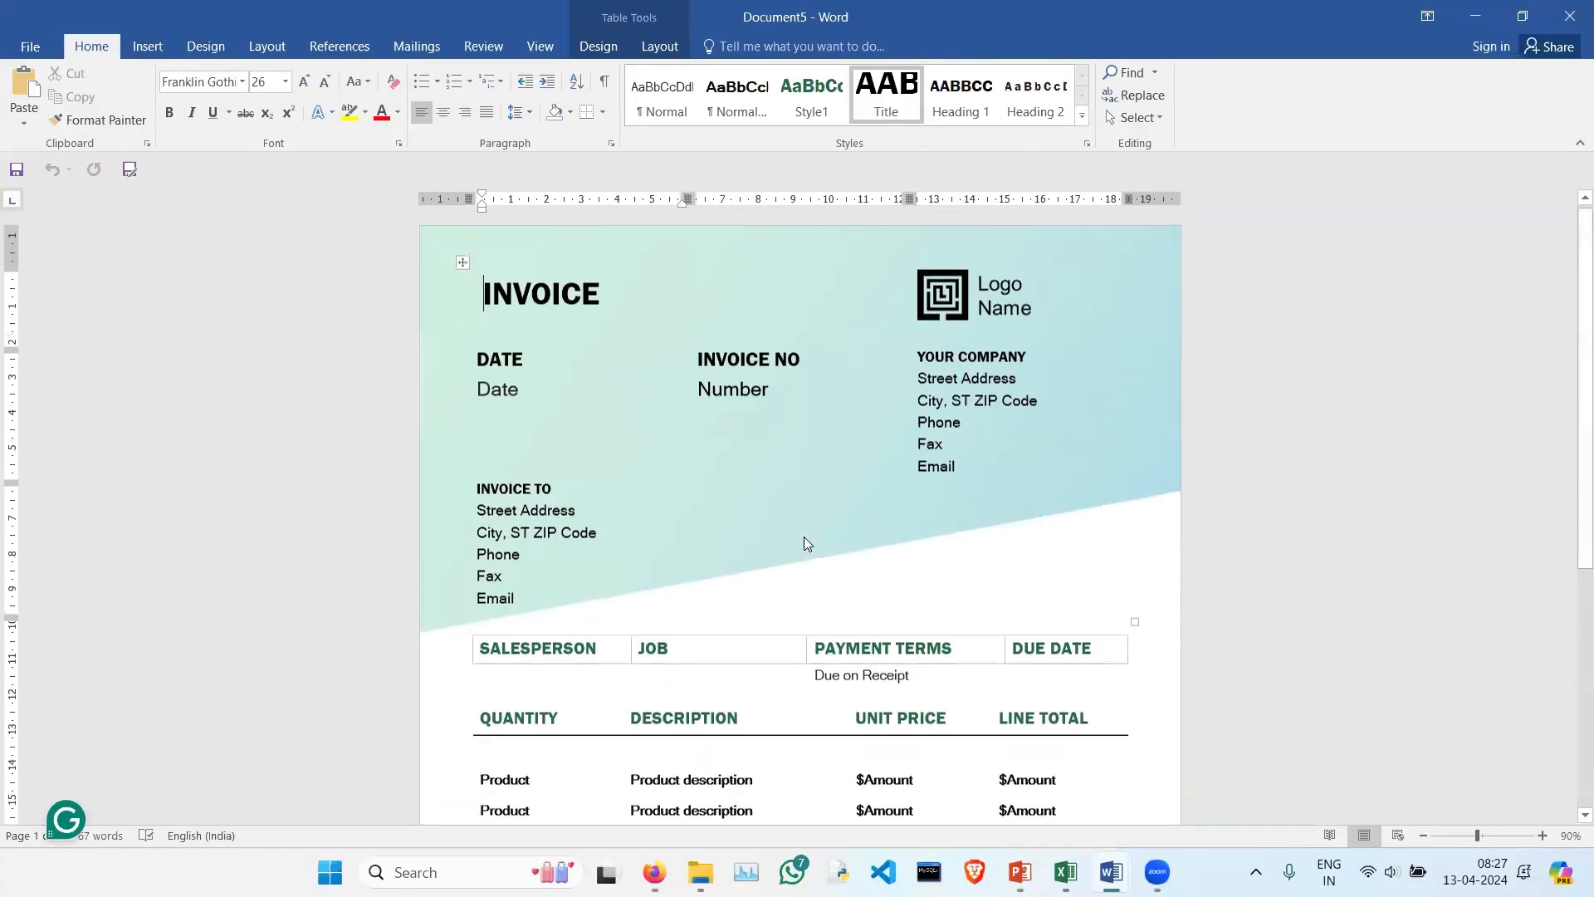
pyautogui.click(1013, 288)
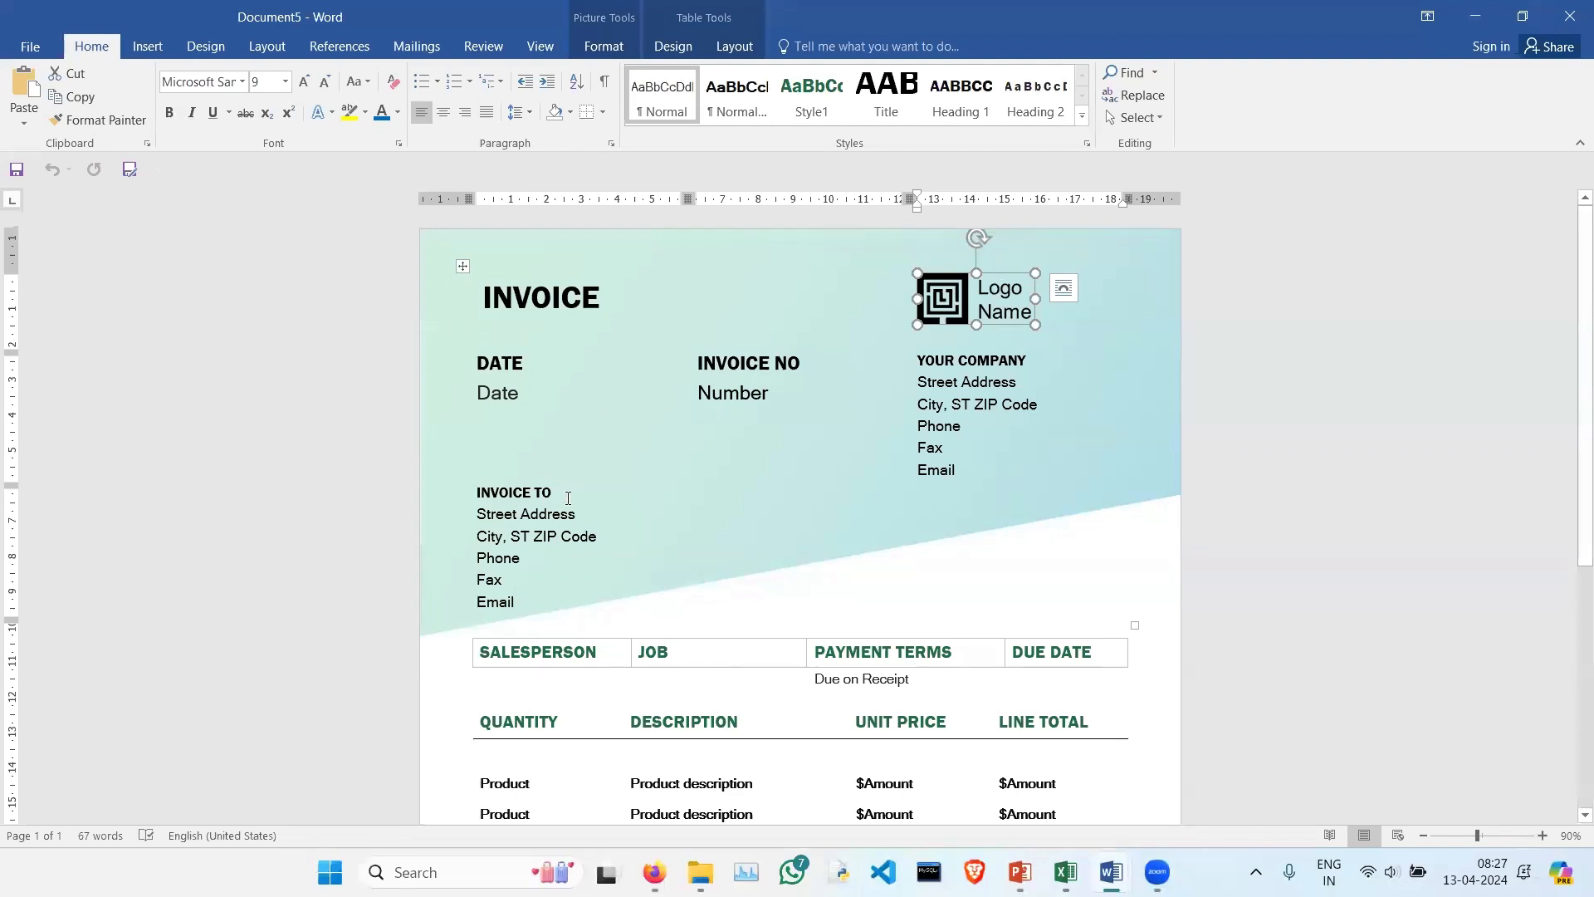
pyautogui.scroll(-5, 645, 582)
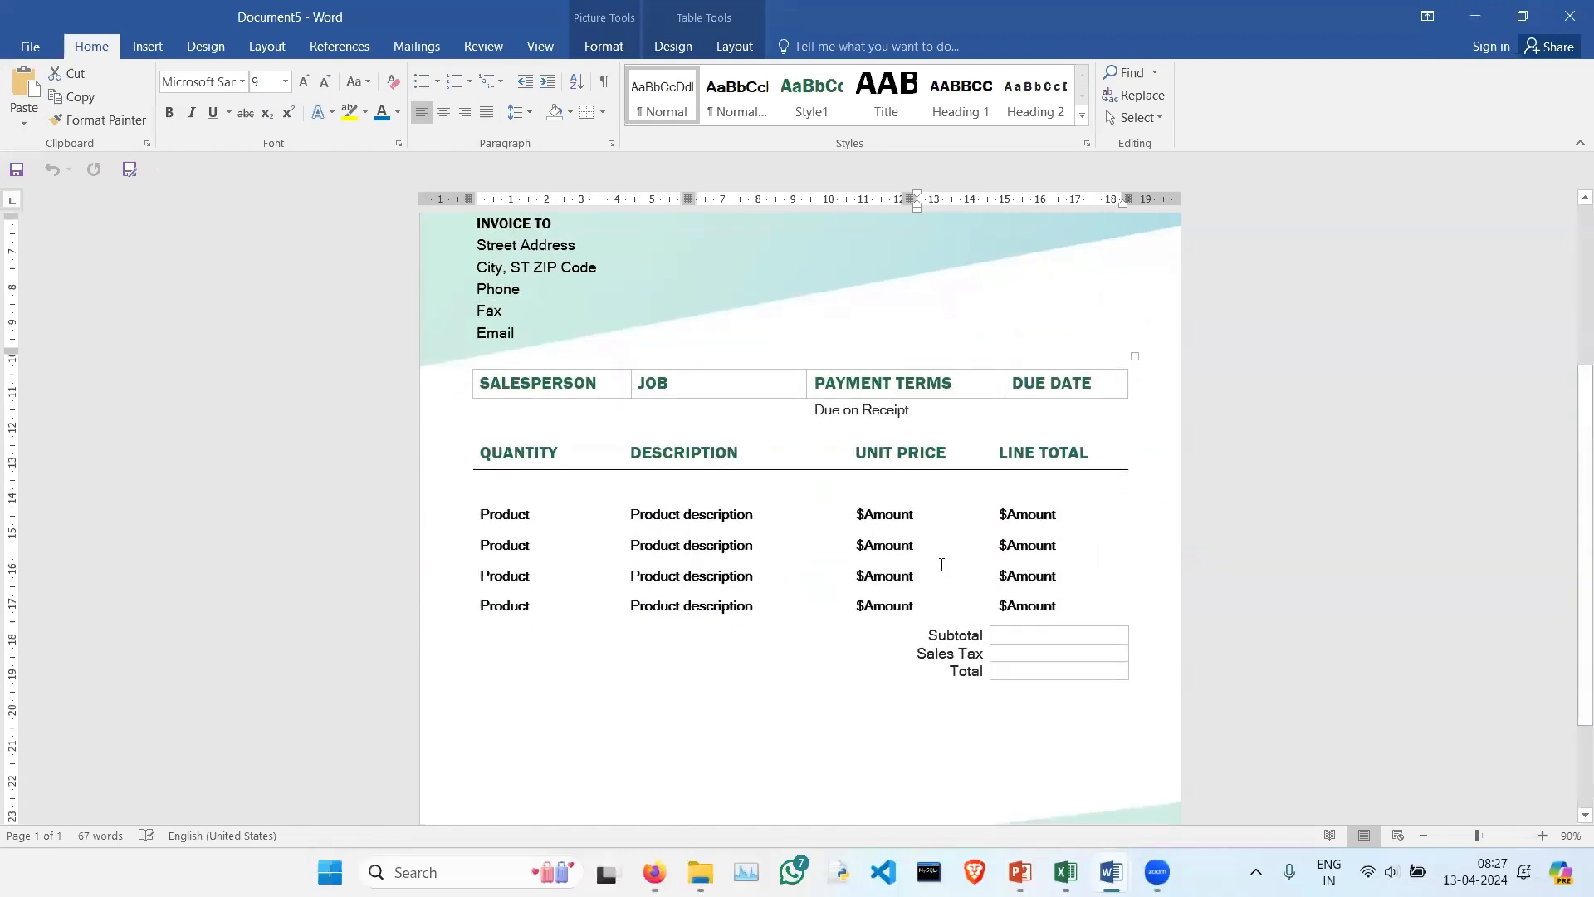
# Step: Finish checking the invoice template, review the slides on creating, formatting and editing documents, and switch back to Document1 in Word
pyautogui.doubleClick(909, 515)
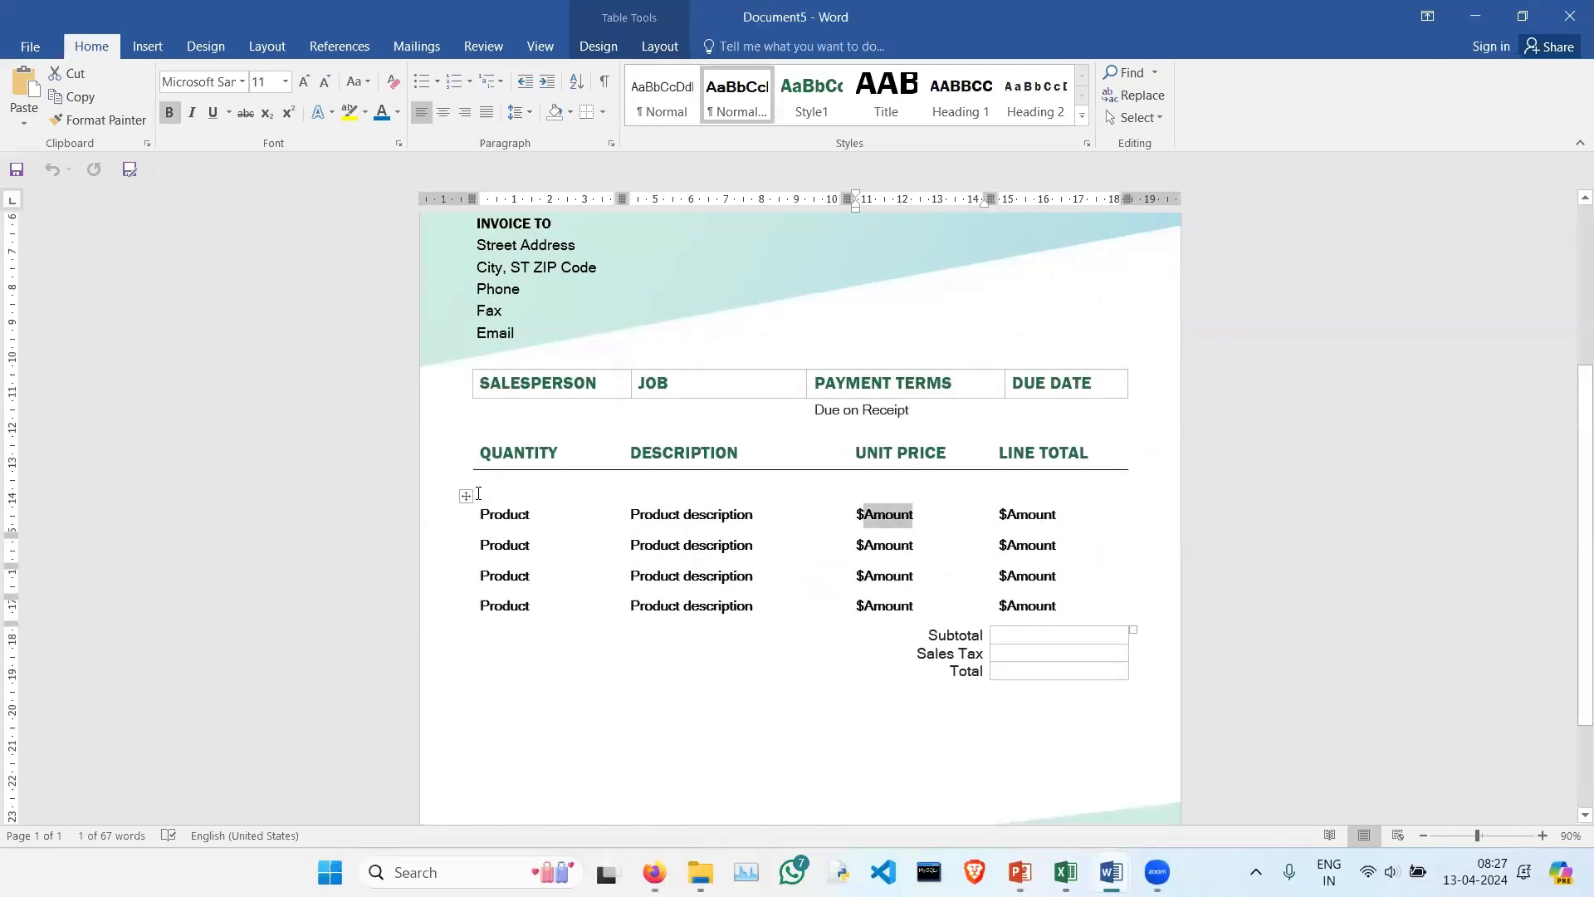
pyautogui.scroll(5, 487, 478)
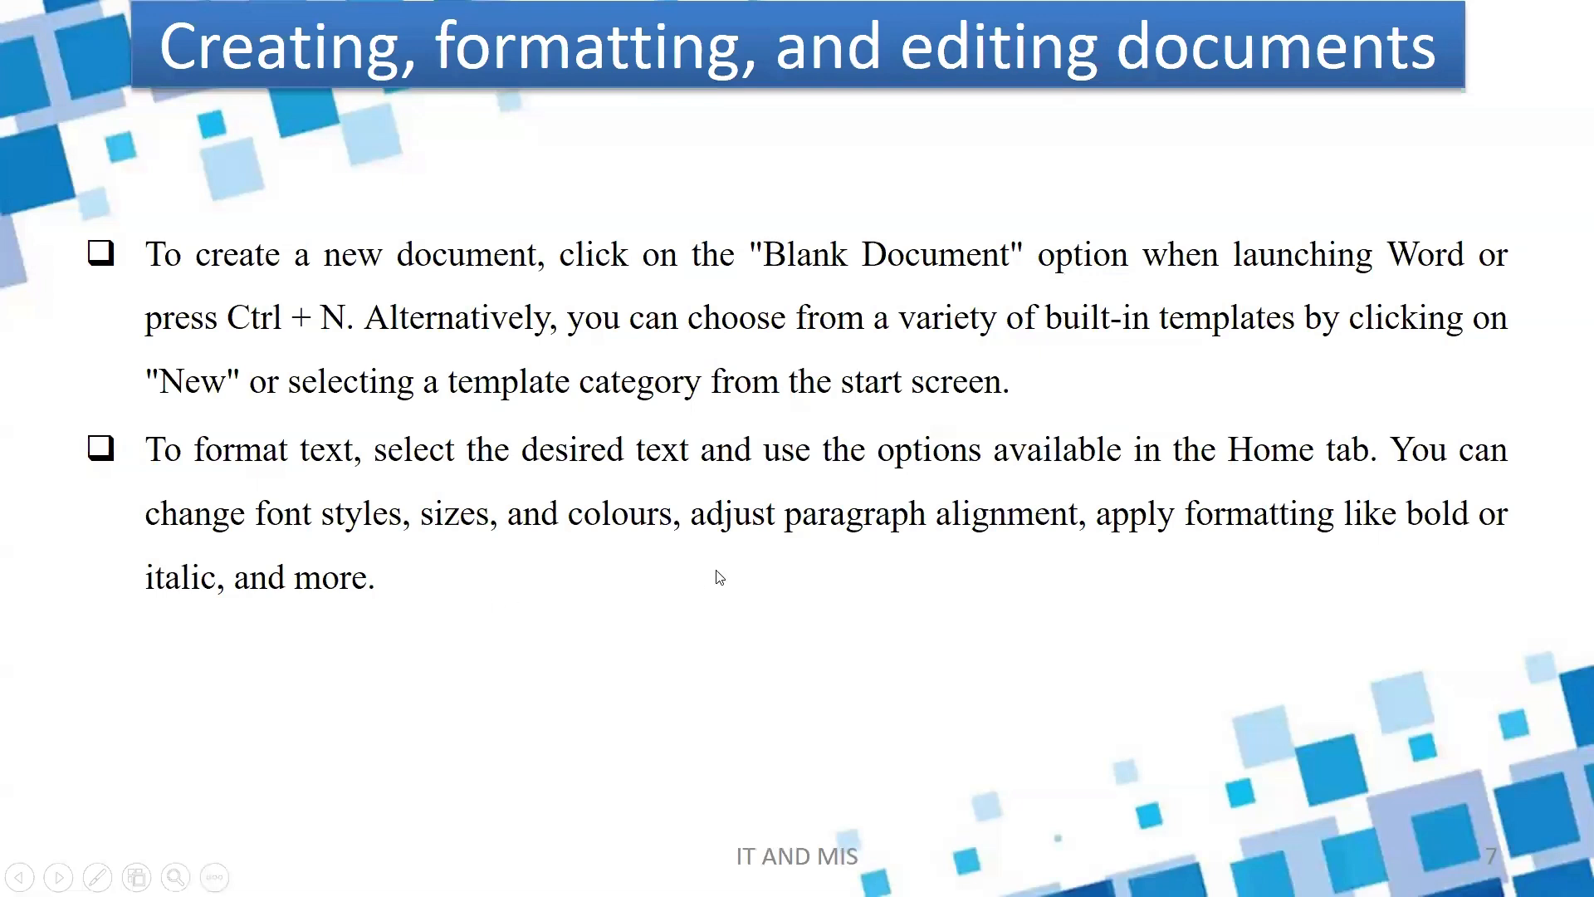
pyautogui.click(793, 570)
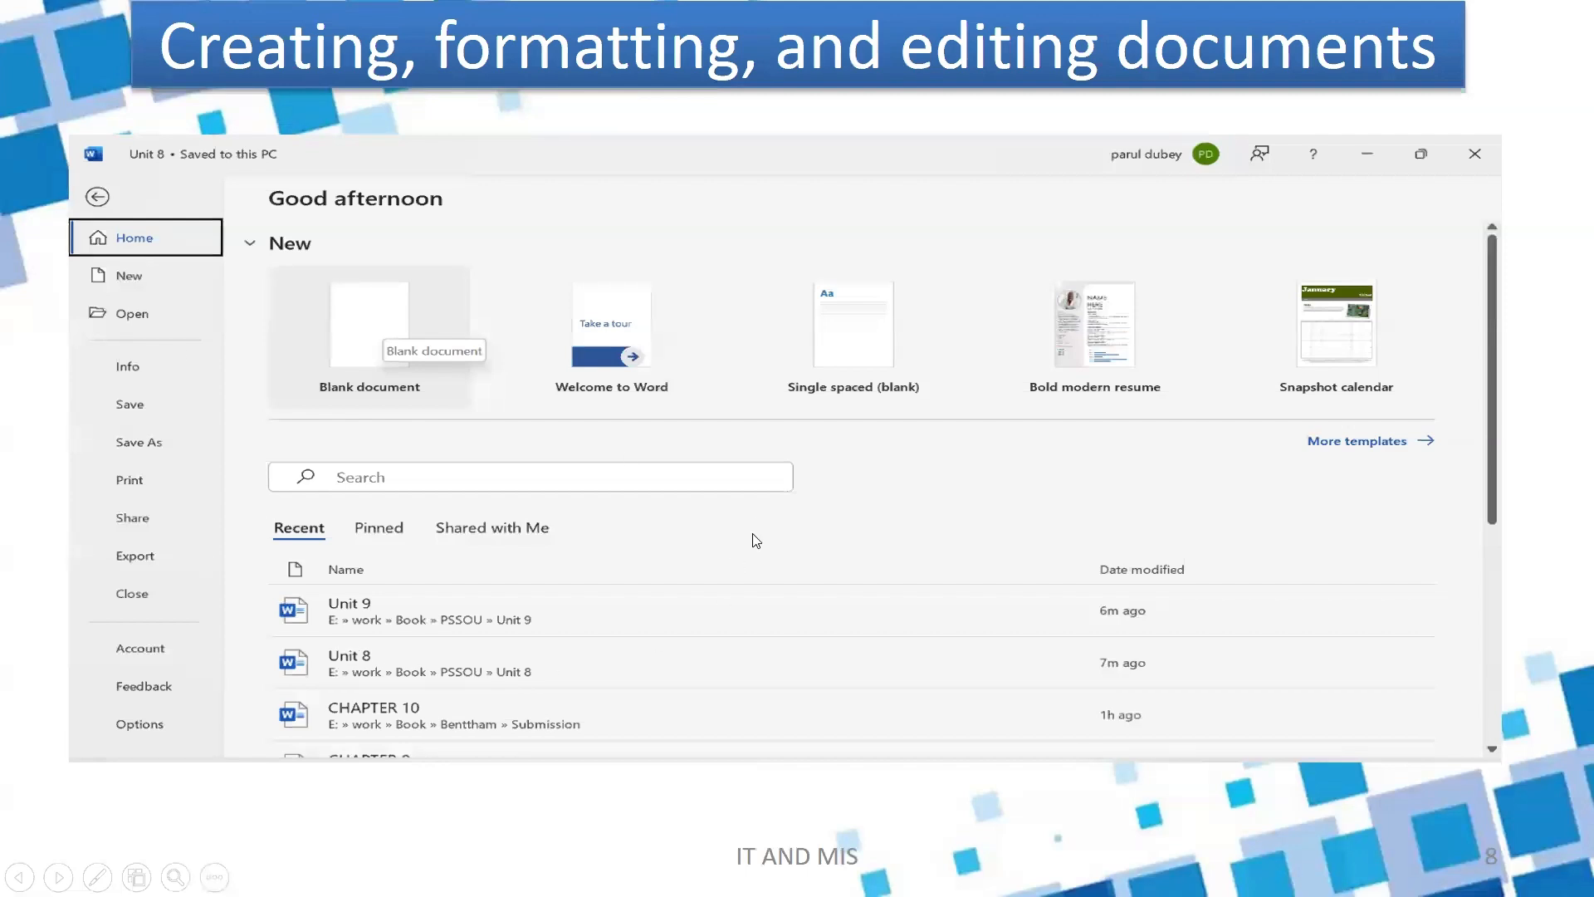
pyautogui.click(780, 514)
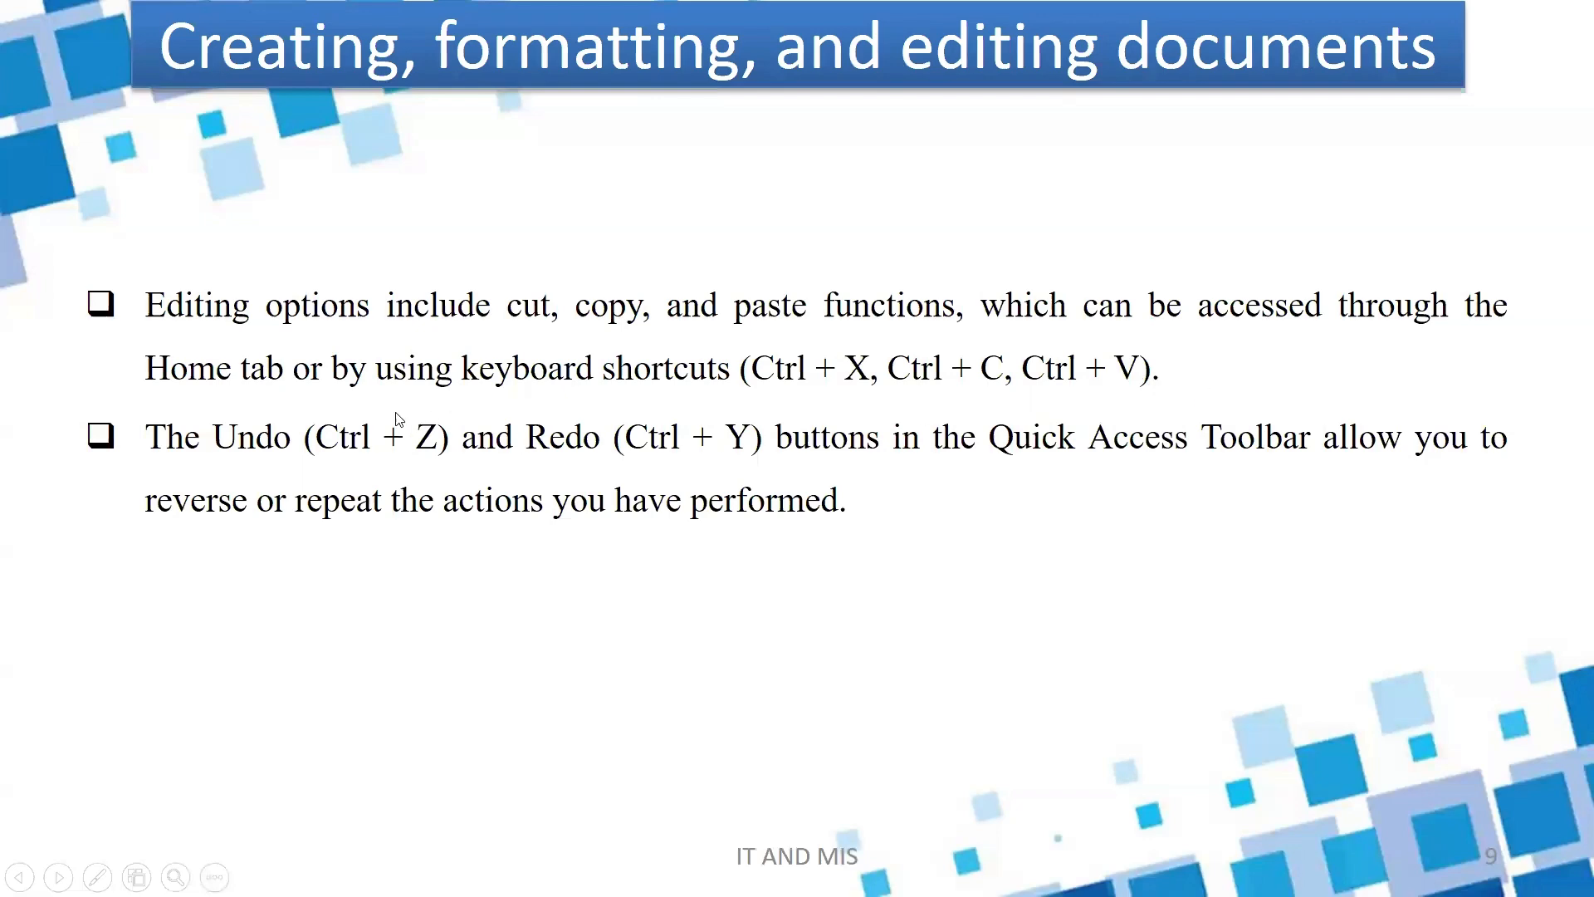
pyautogui.hotkey('alt', 'Tab')
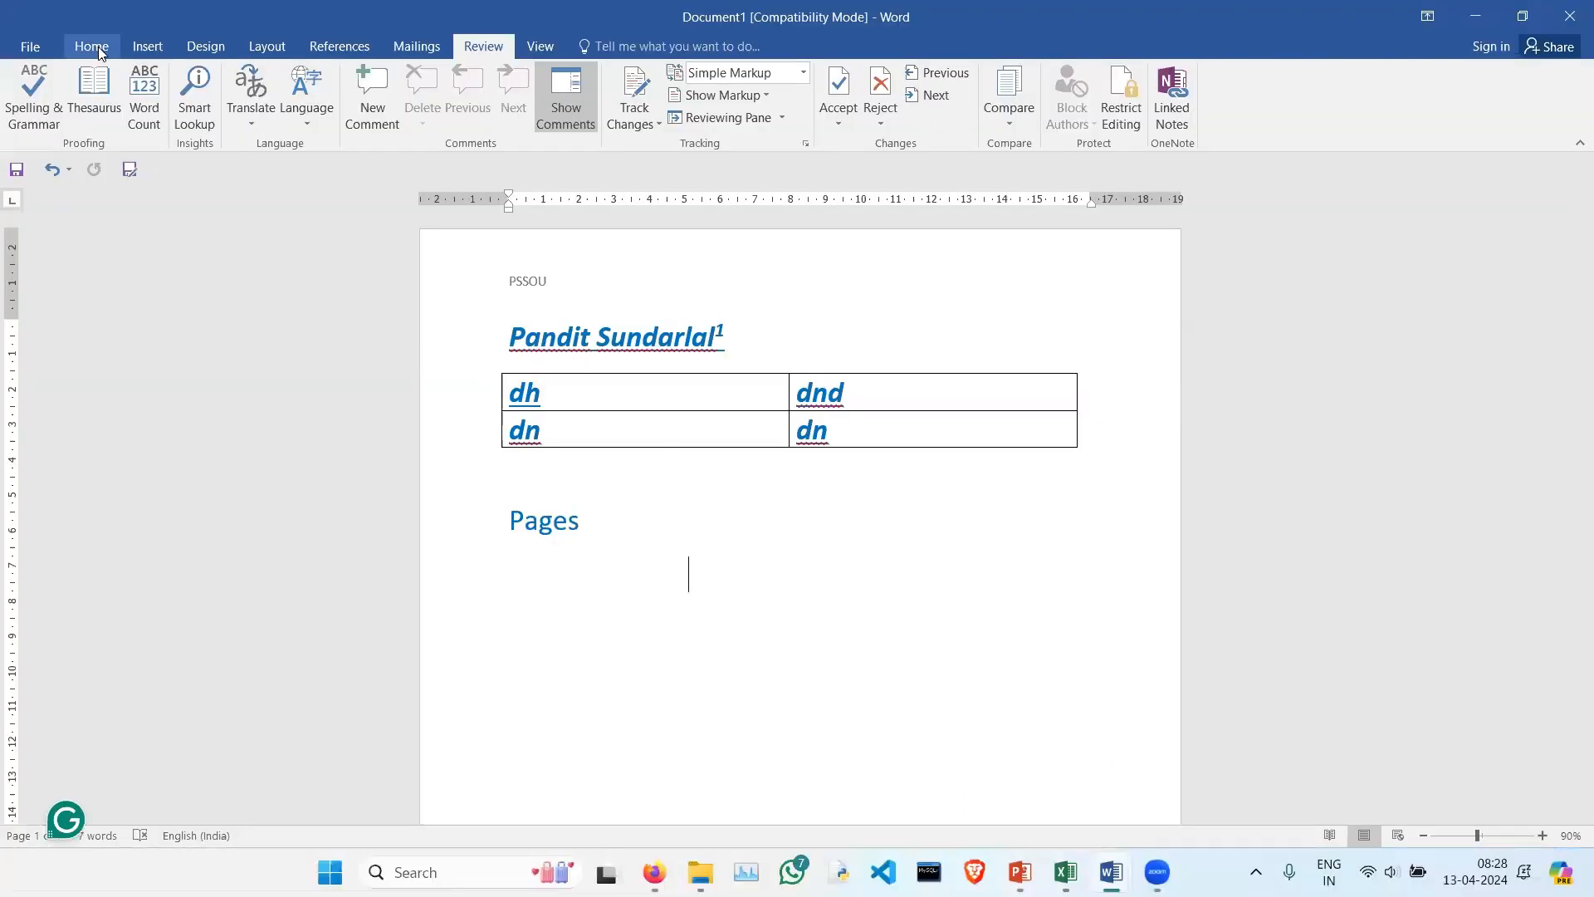
# Step: Cut the title line above the table and paste it on the line beneath "Pages"
pyautogui.click(95, 46)
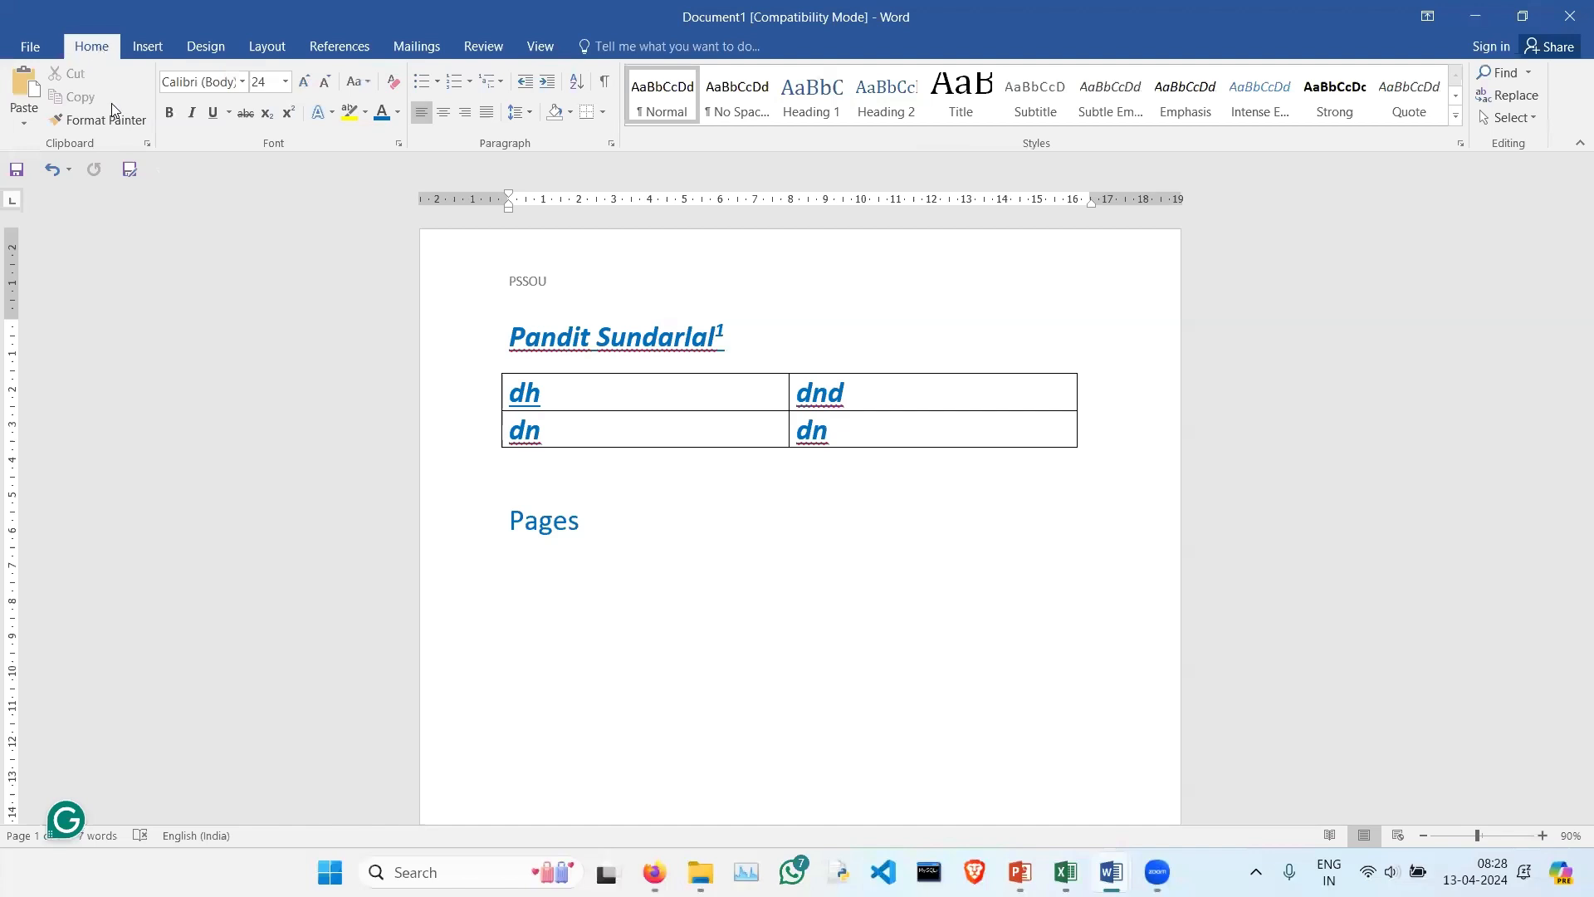
pyautogui.click(755, 340)
pyautogui.moveTo(755, 341); pyautogui.dragTo(461, 332)
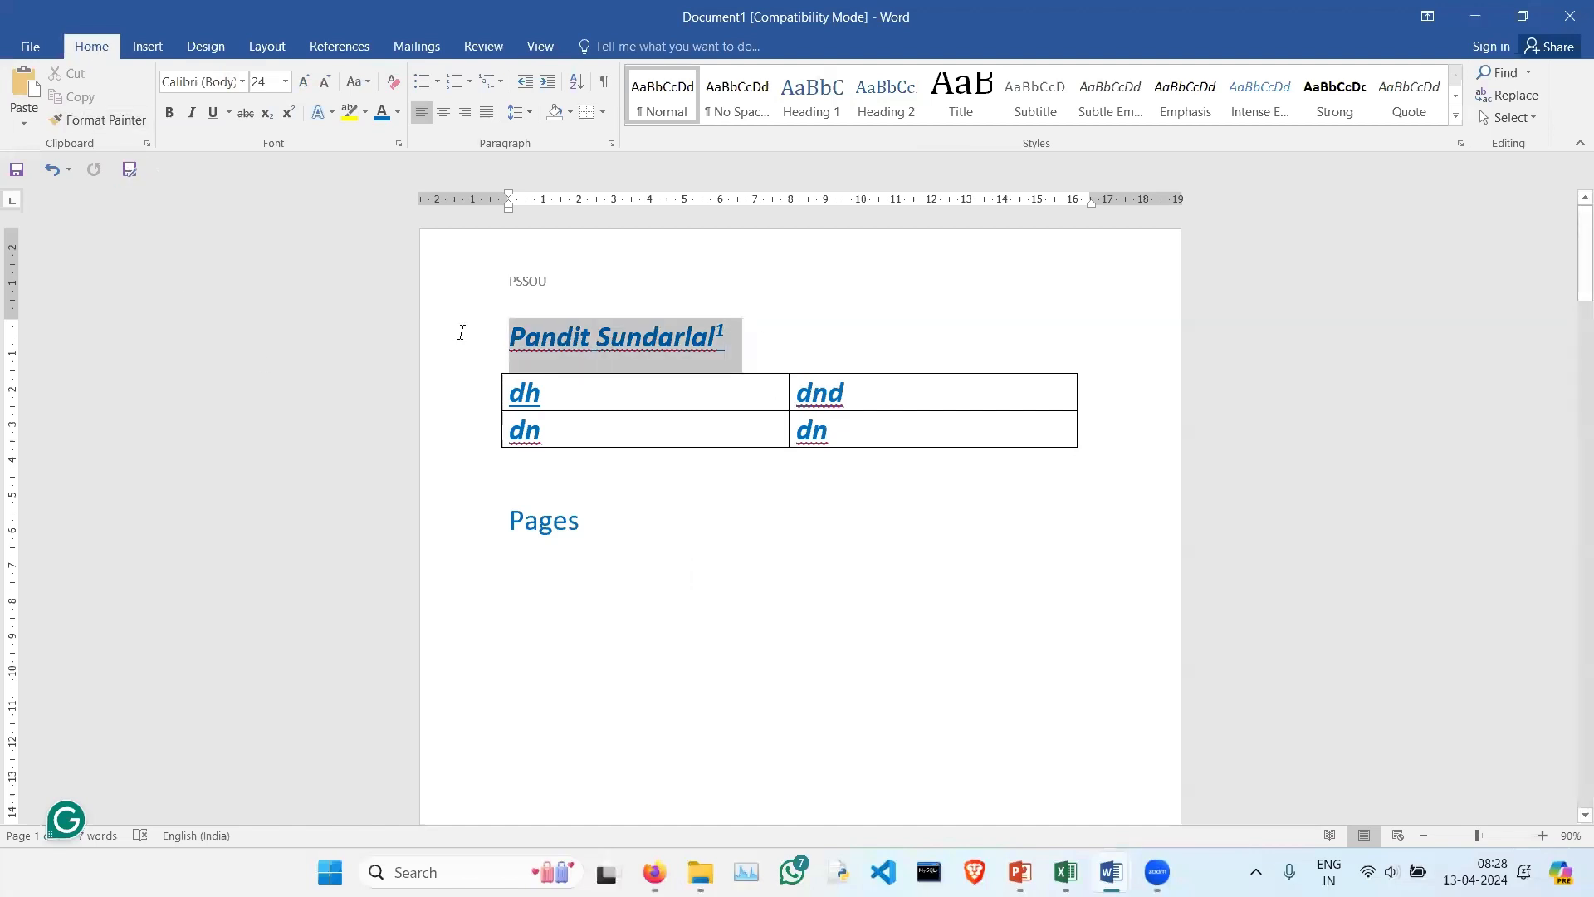
pyautogui.moveTo(751, 336); pyautogui.dragTo(512, 356)
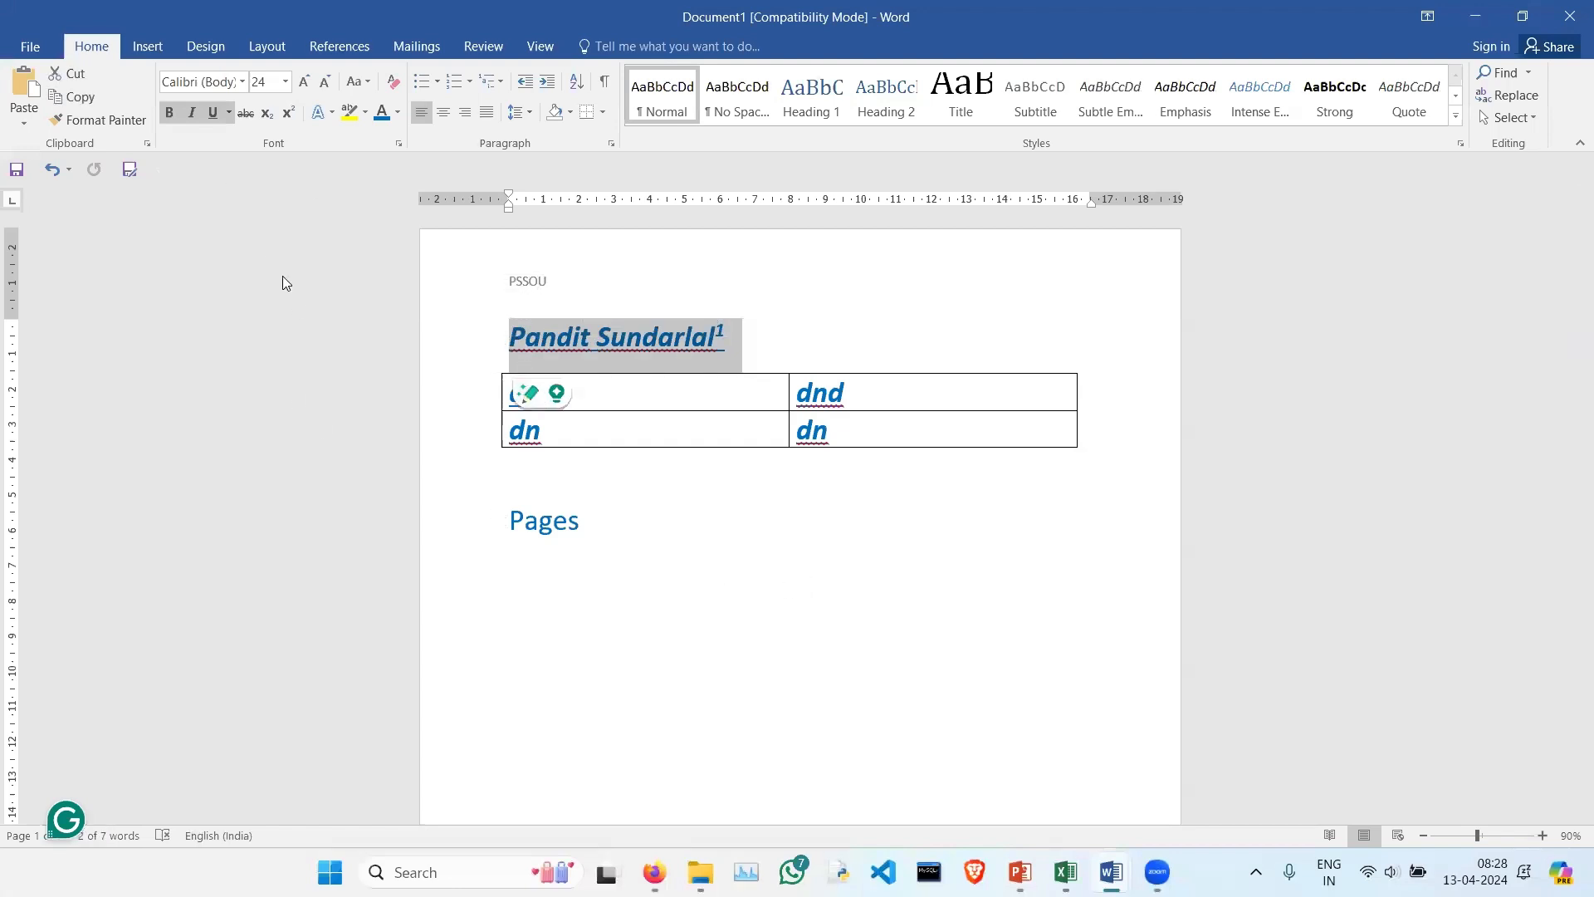
pyautogui.click(81, 82)
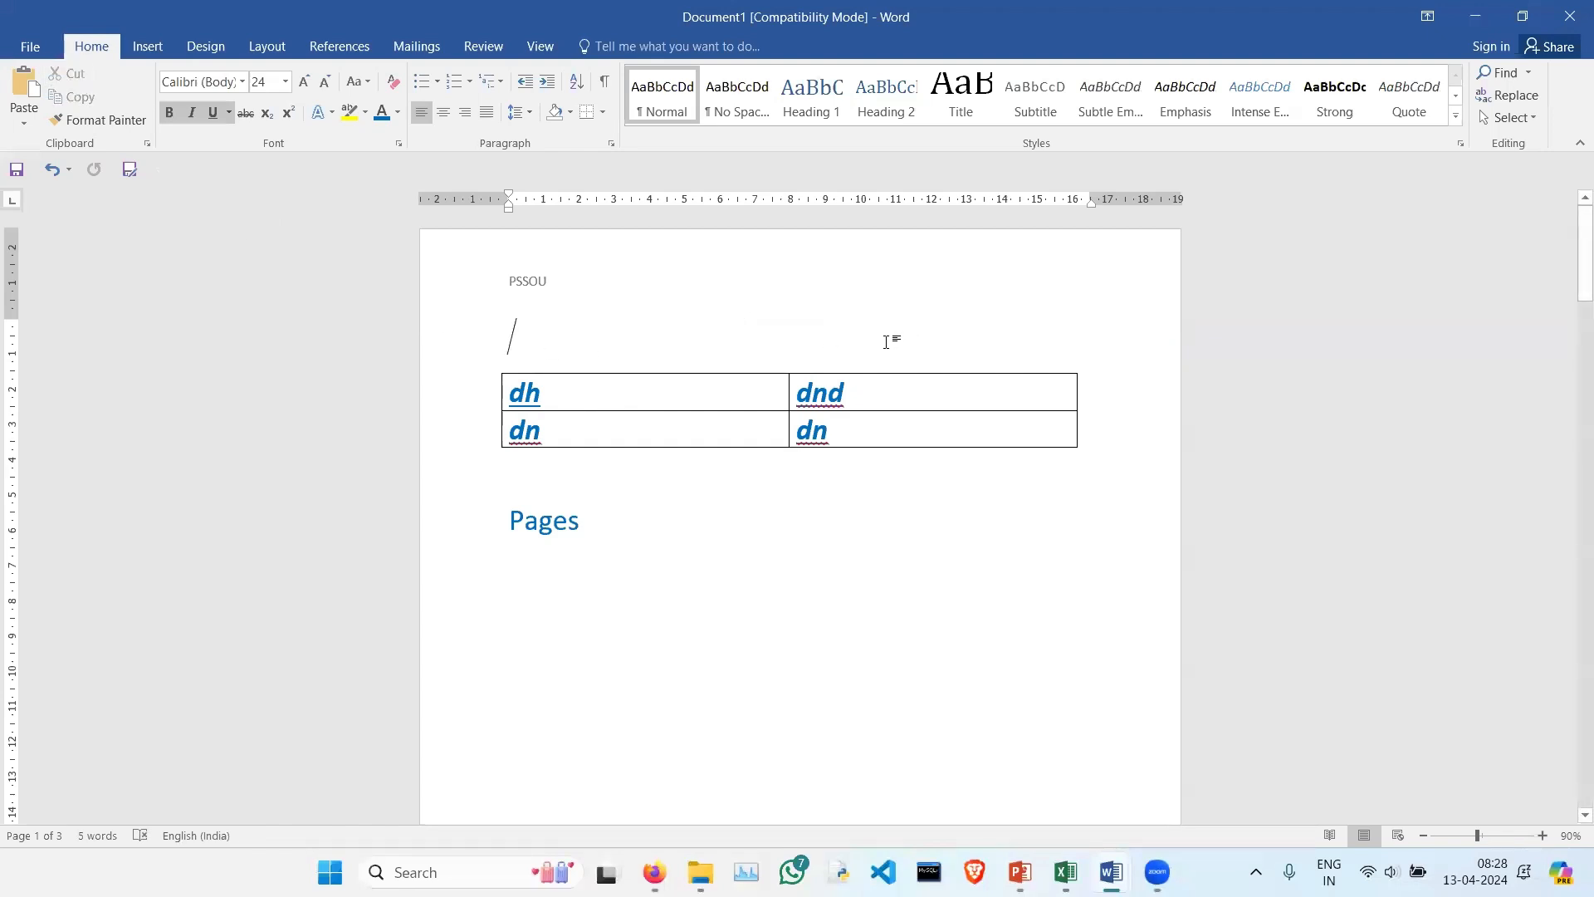
pyautogui.click(540, 559)
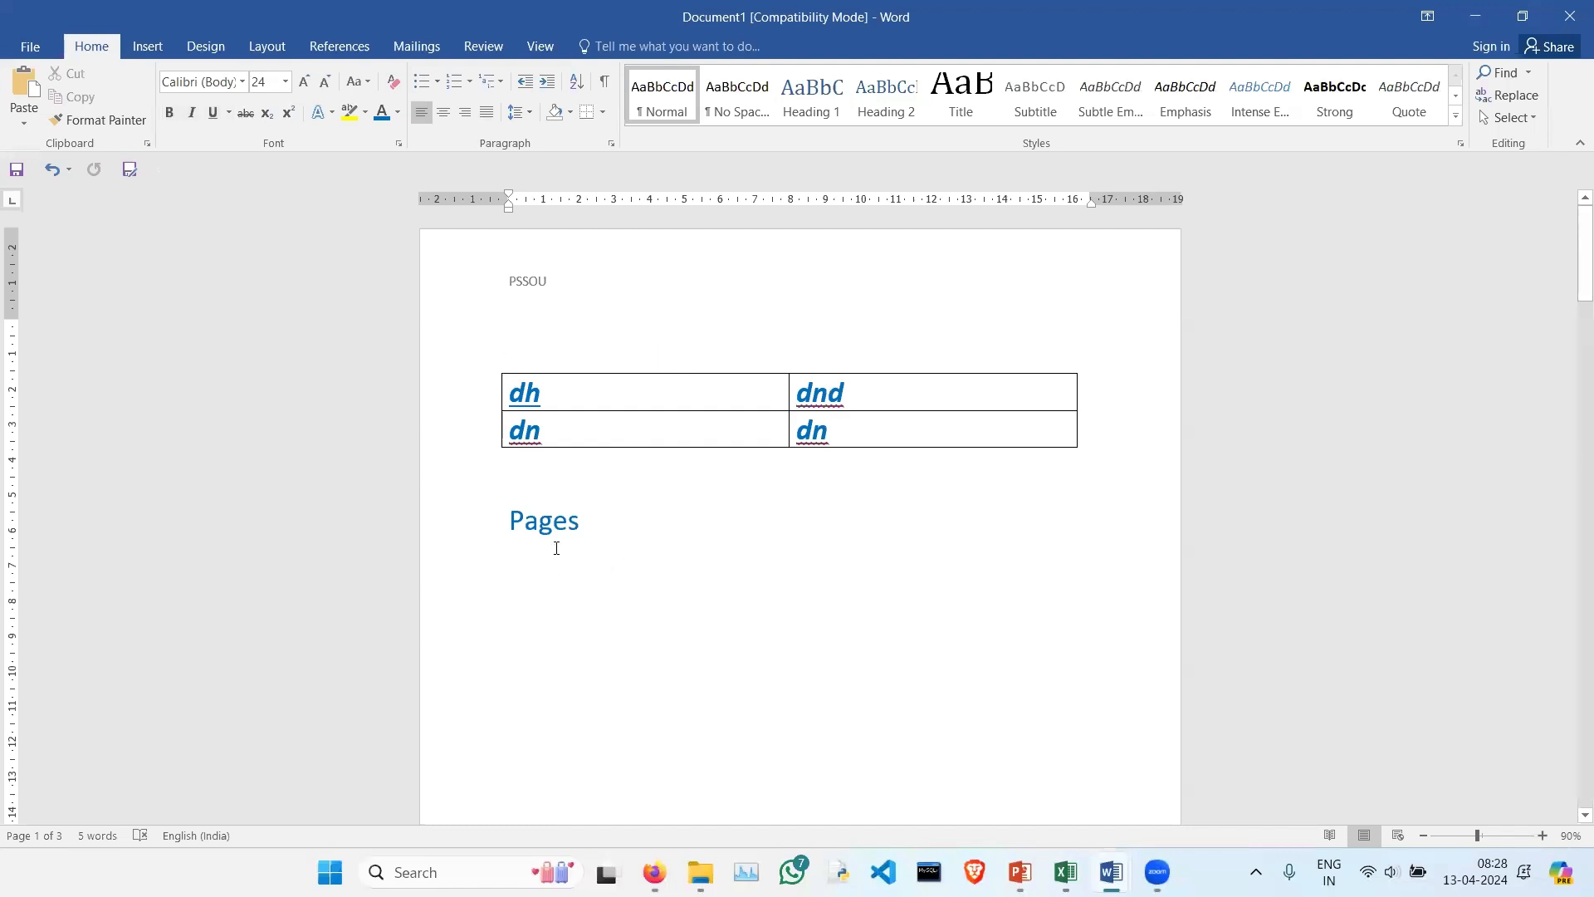
pyautogui.hotkey('ctrl', 'v')
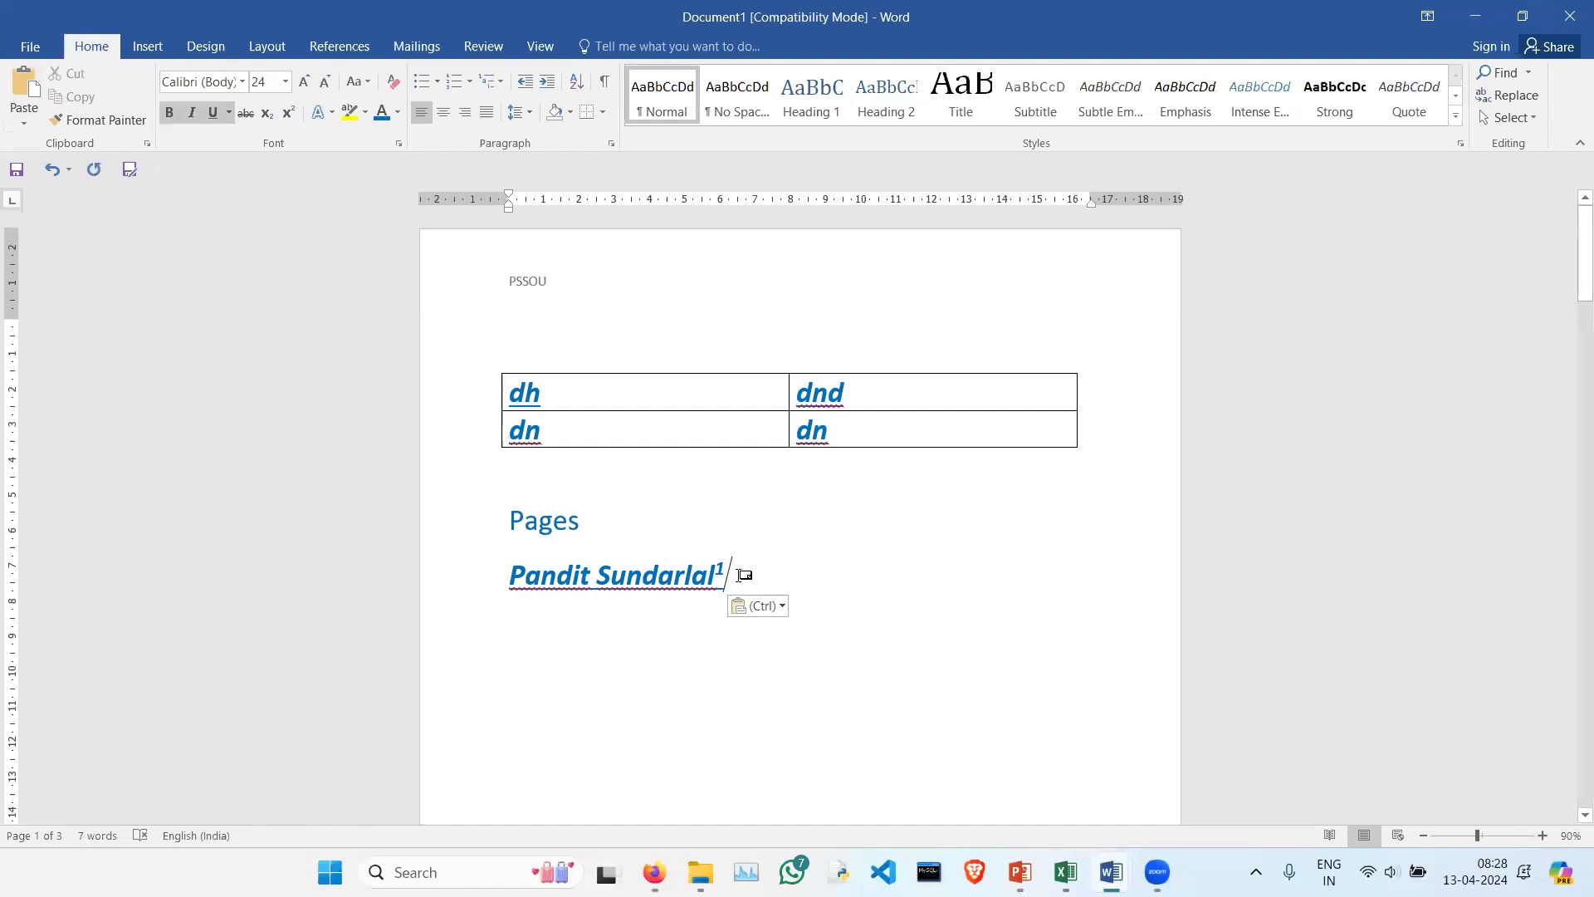
# Step: Copy the title line beneath "Pages" and paste it into the empty line above the table
pyautogui.moveTo(738, 575); pyautogui.dragTo(523, 561)
pyautogui.hotkey('ctrl', 'c')
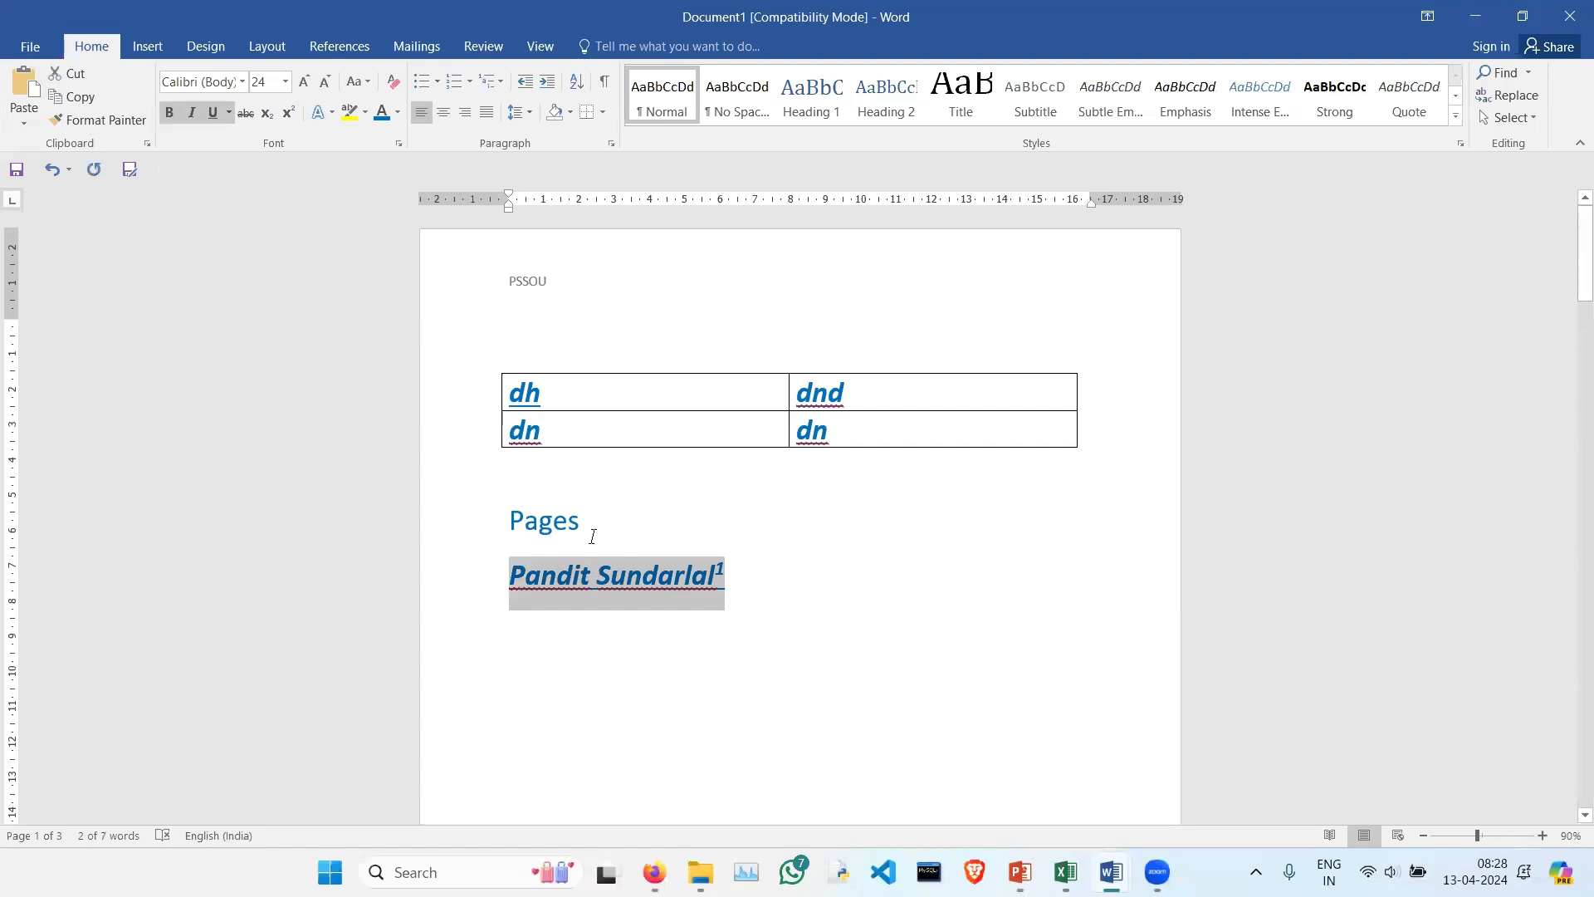
pyautogui.click(532, 329)
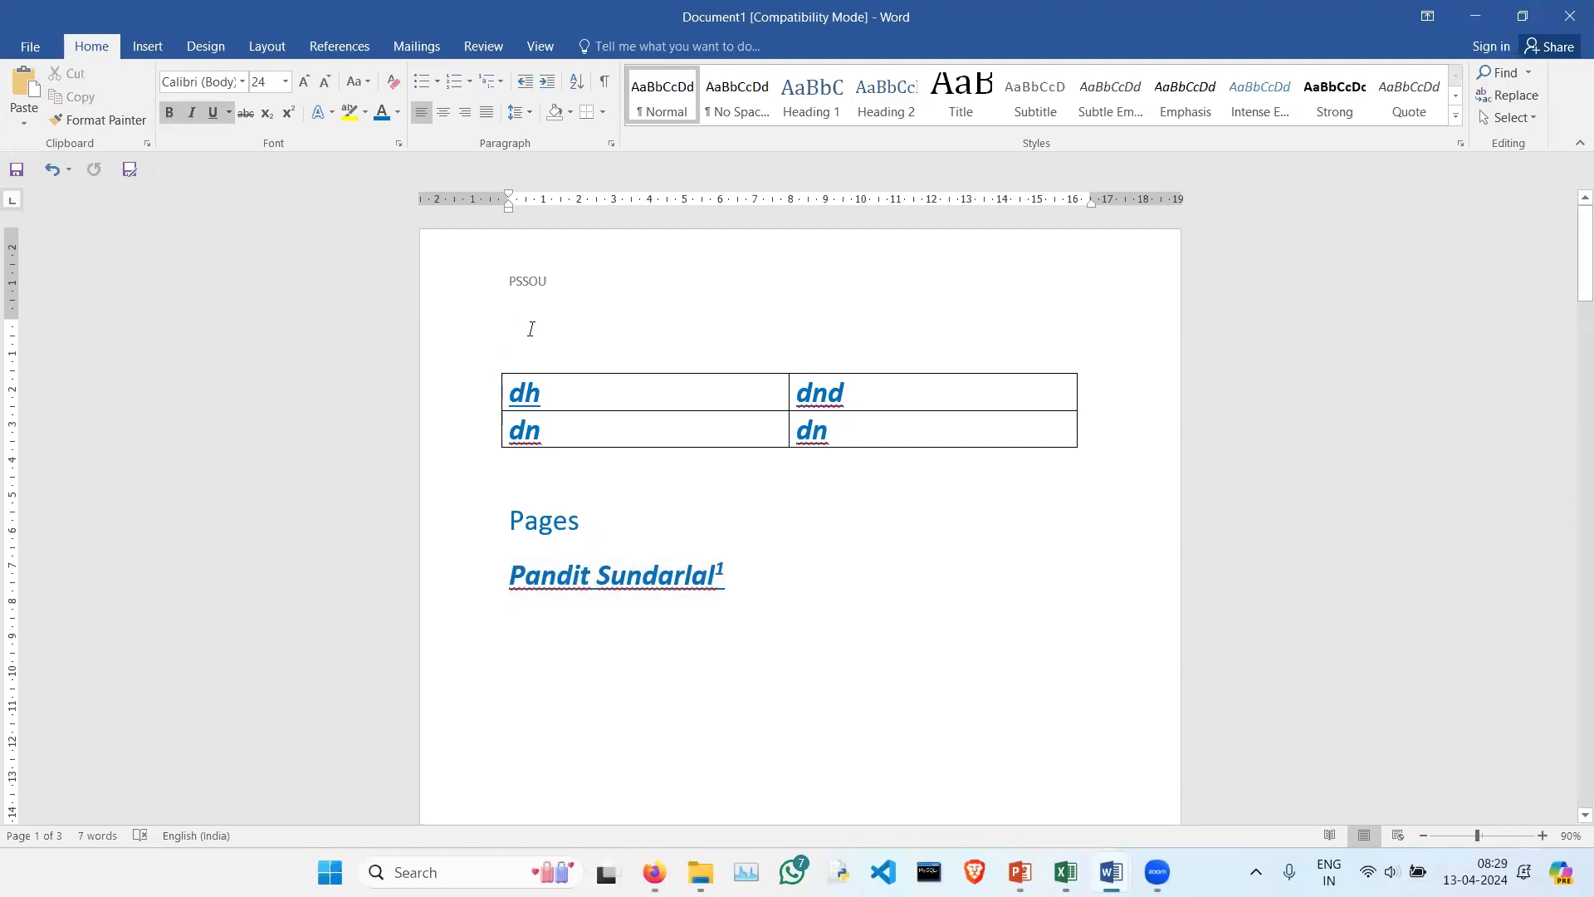
pyautogui.hotkey('ctrl', 'v')
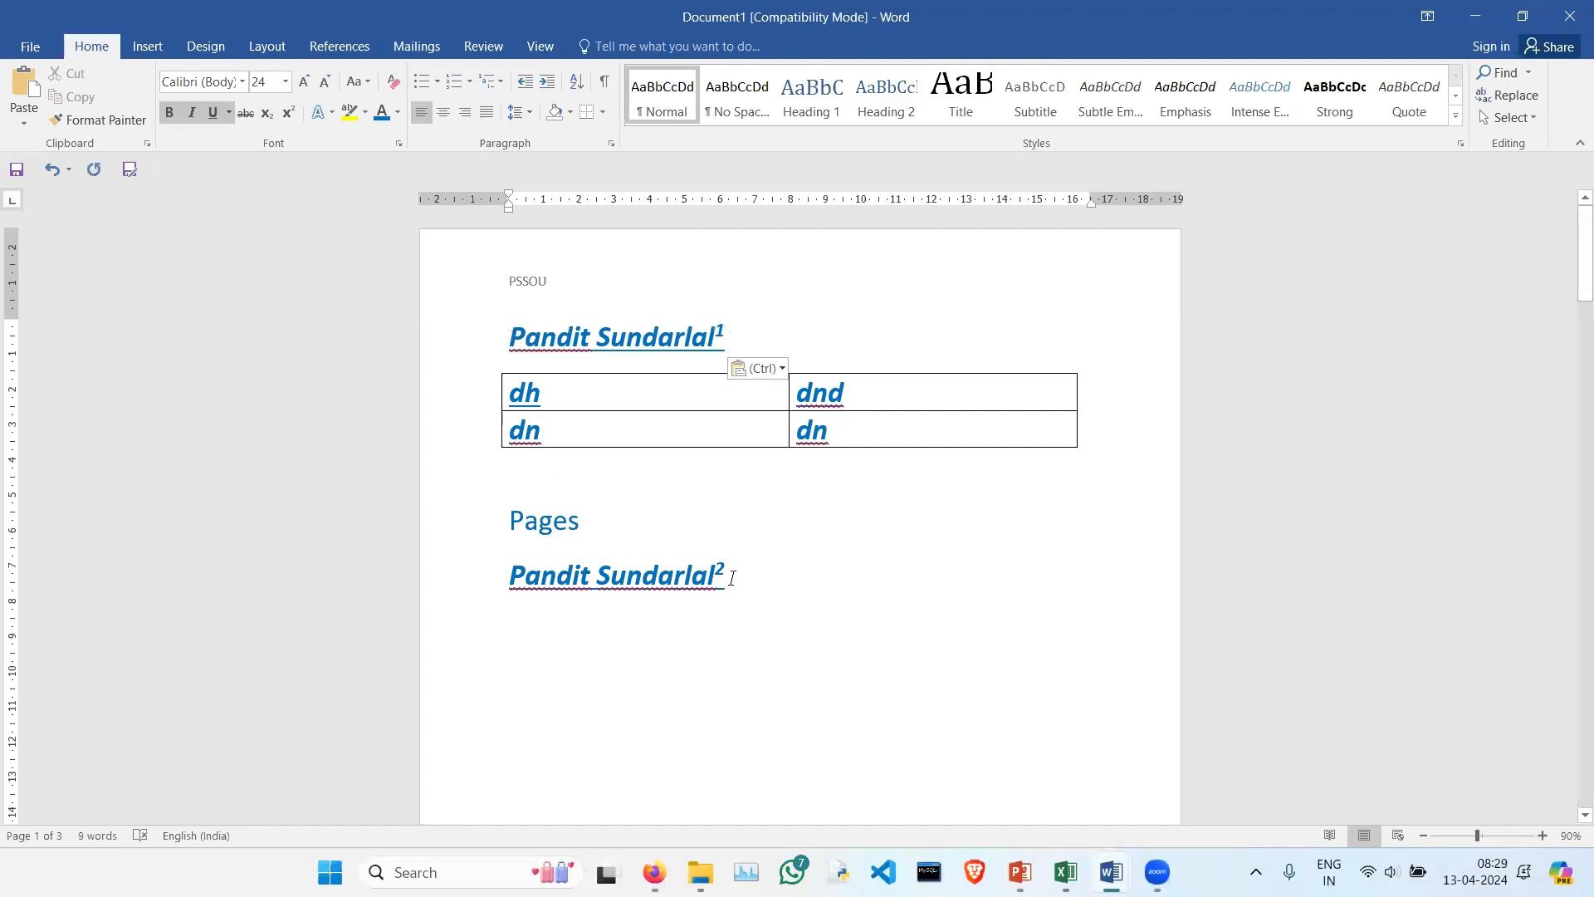
# Step: Compare the title line above the table with its copy beneath "Pages"
pyautogui.moveTo(732, 578); pyautogui.dragTo(519, 573)
pyautogui.moveTo(735, 343); pyautogui.dragTo(534, 339)
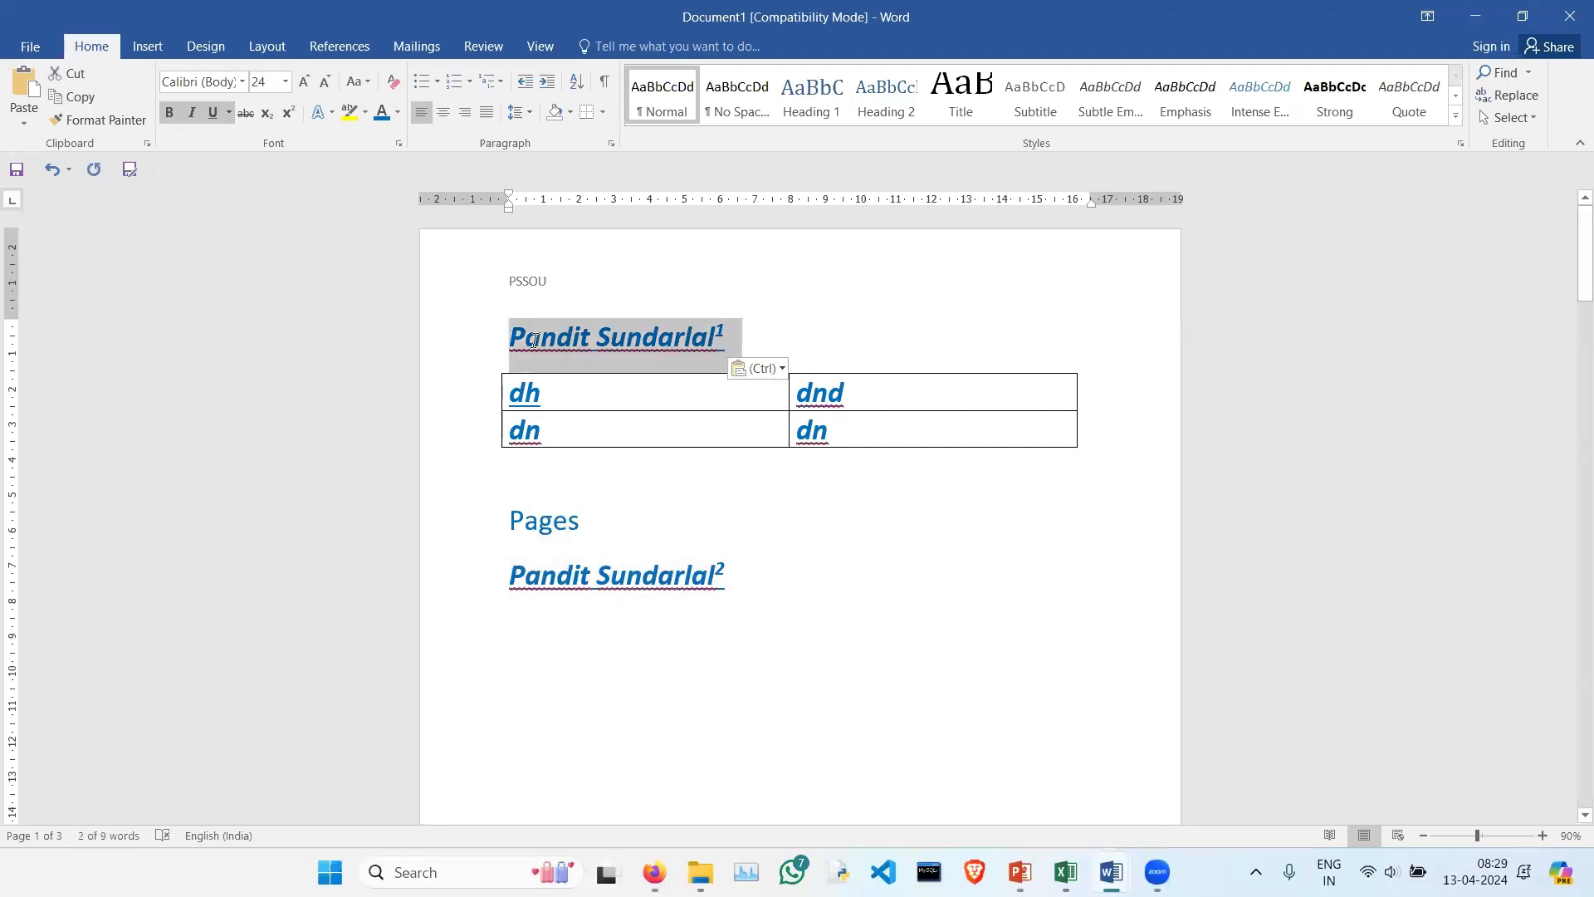
pyautogui.moveTo(771, 568)
pyautogui.click(752, 334)
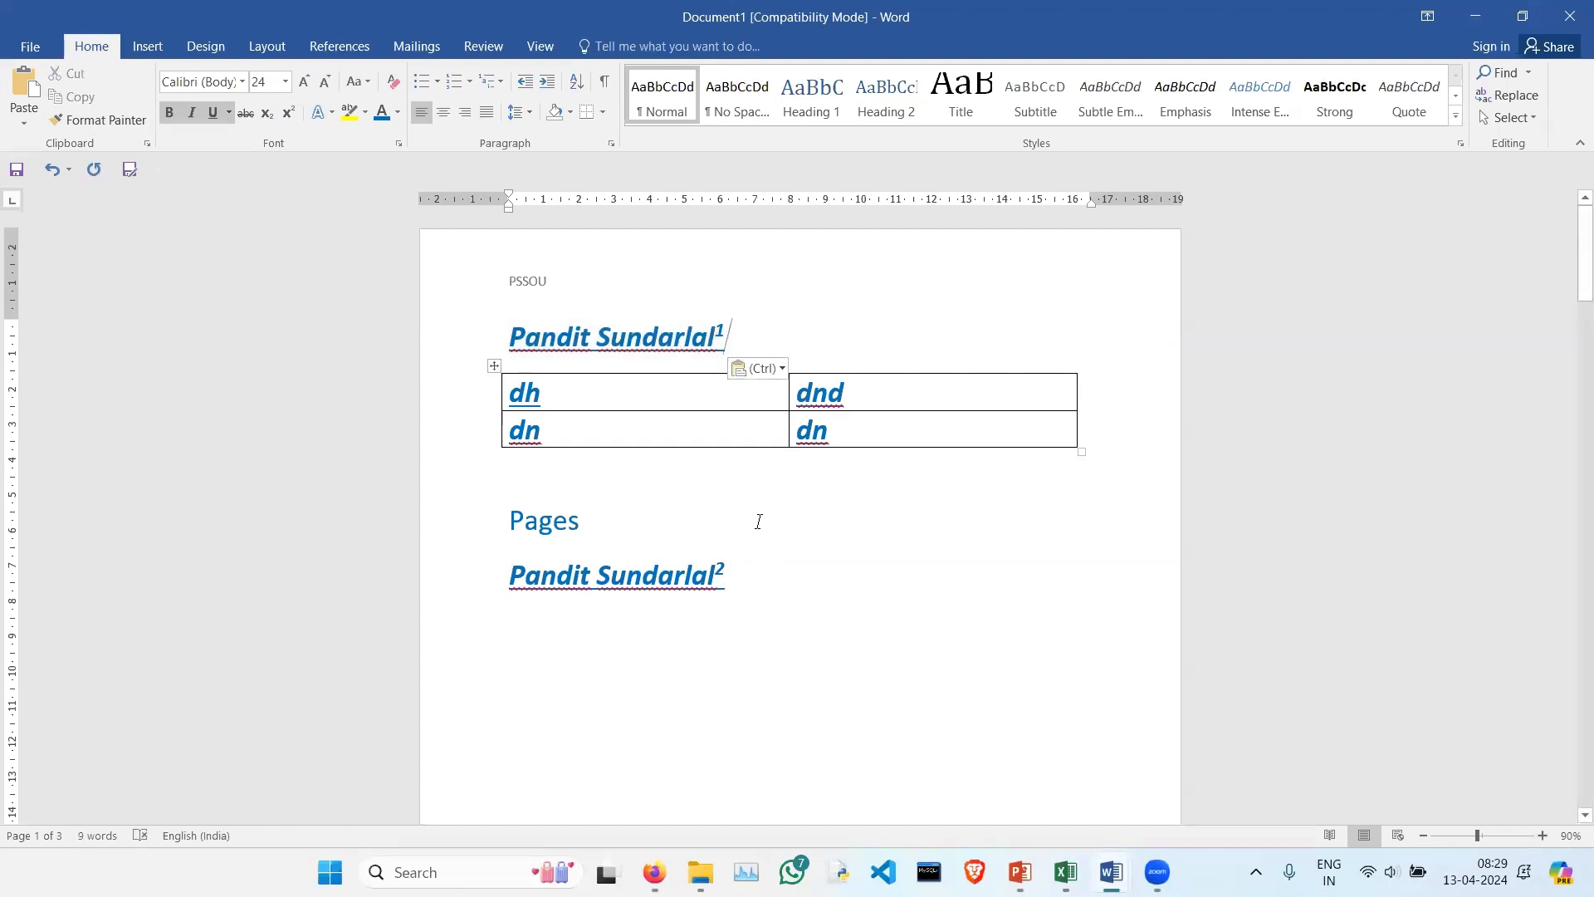
pyautogui.click(766, 576)
pyautogui.moveTo(752, 565)
pyautogui.moveTo(768, 566); pyautogui.dragTo(524, 587)
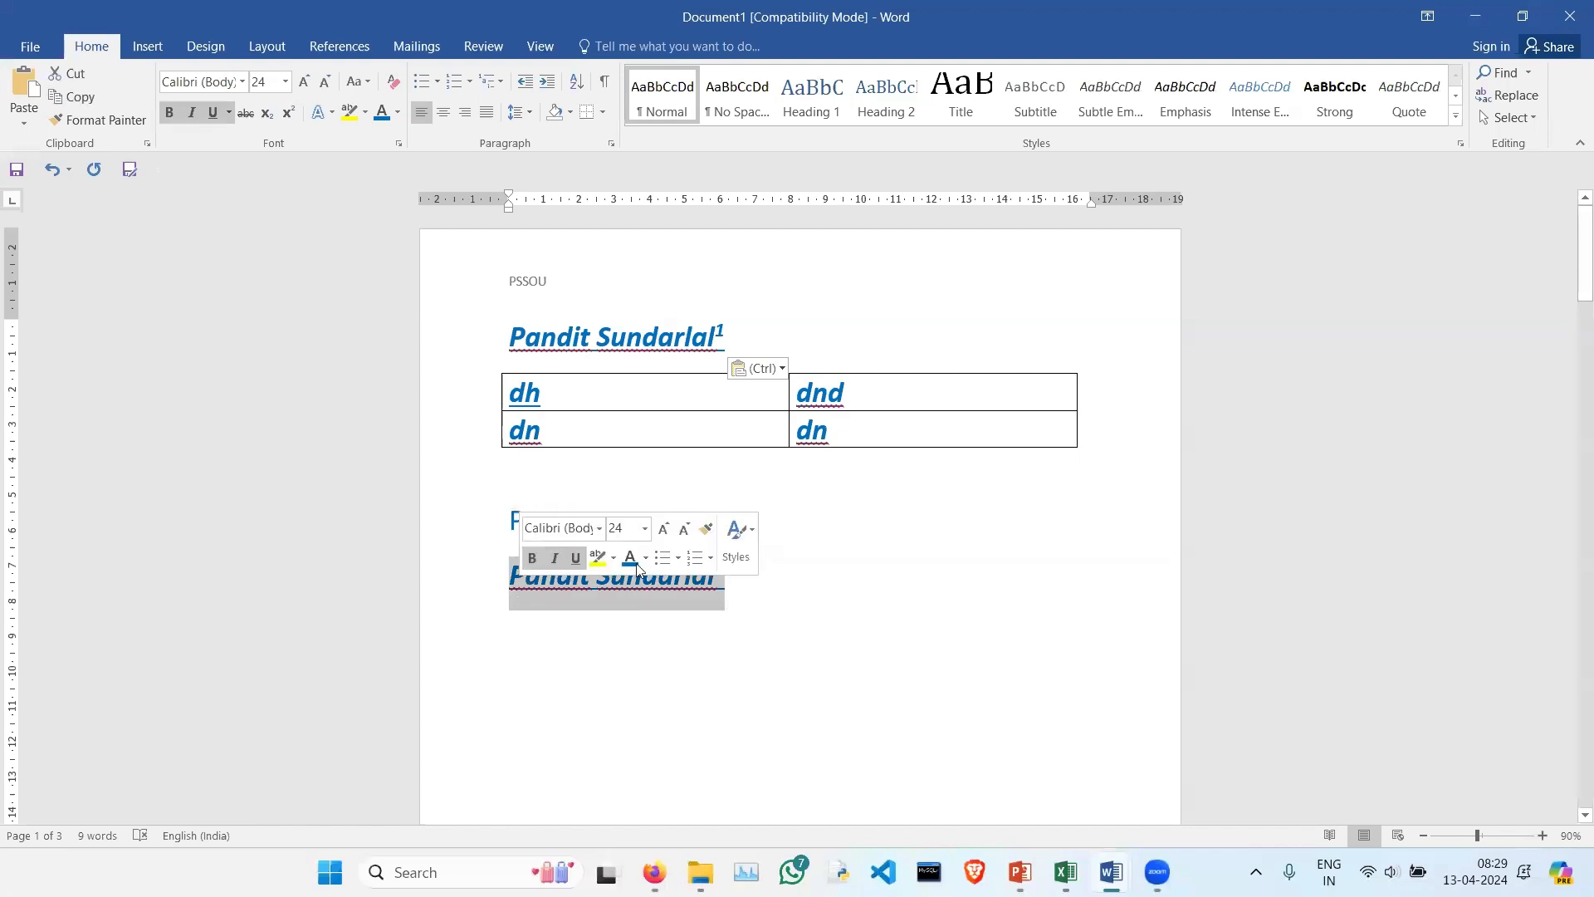
pyautogui.moveTo(742, 337); pyautogui.dragTo(544, 339)
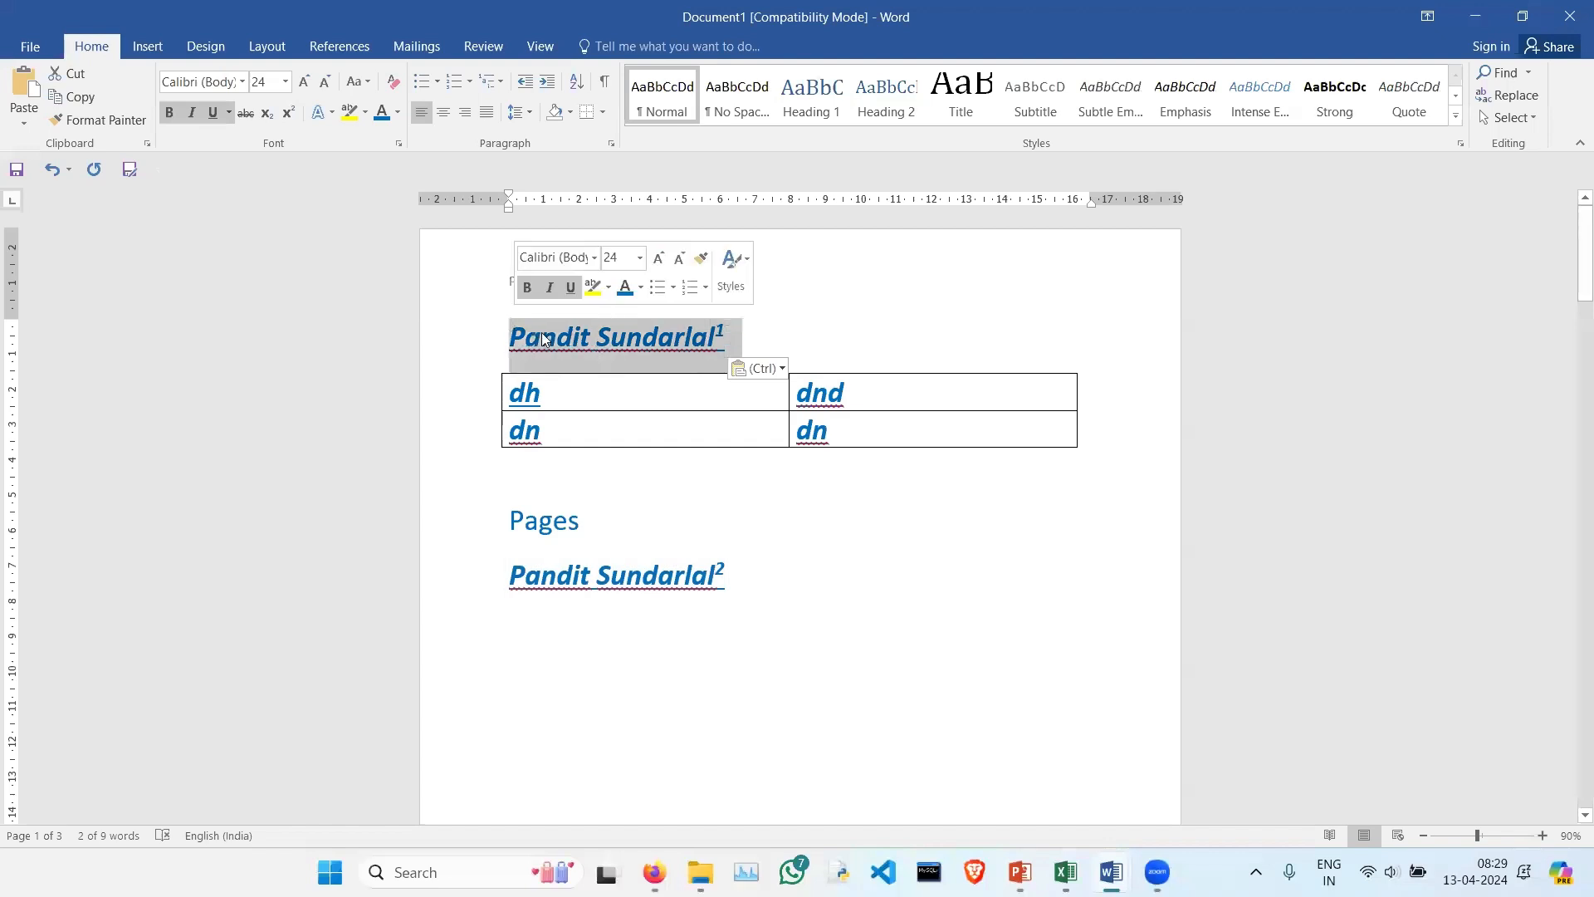
# Step: Delete the duplicate title text beneath "Pages"
pyautogui.click(788, 570)
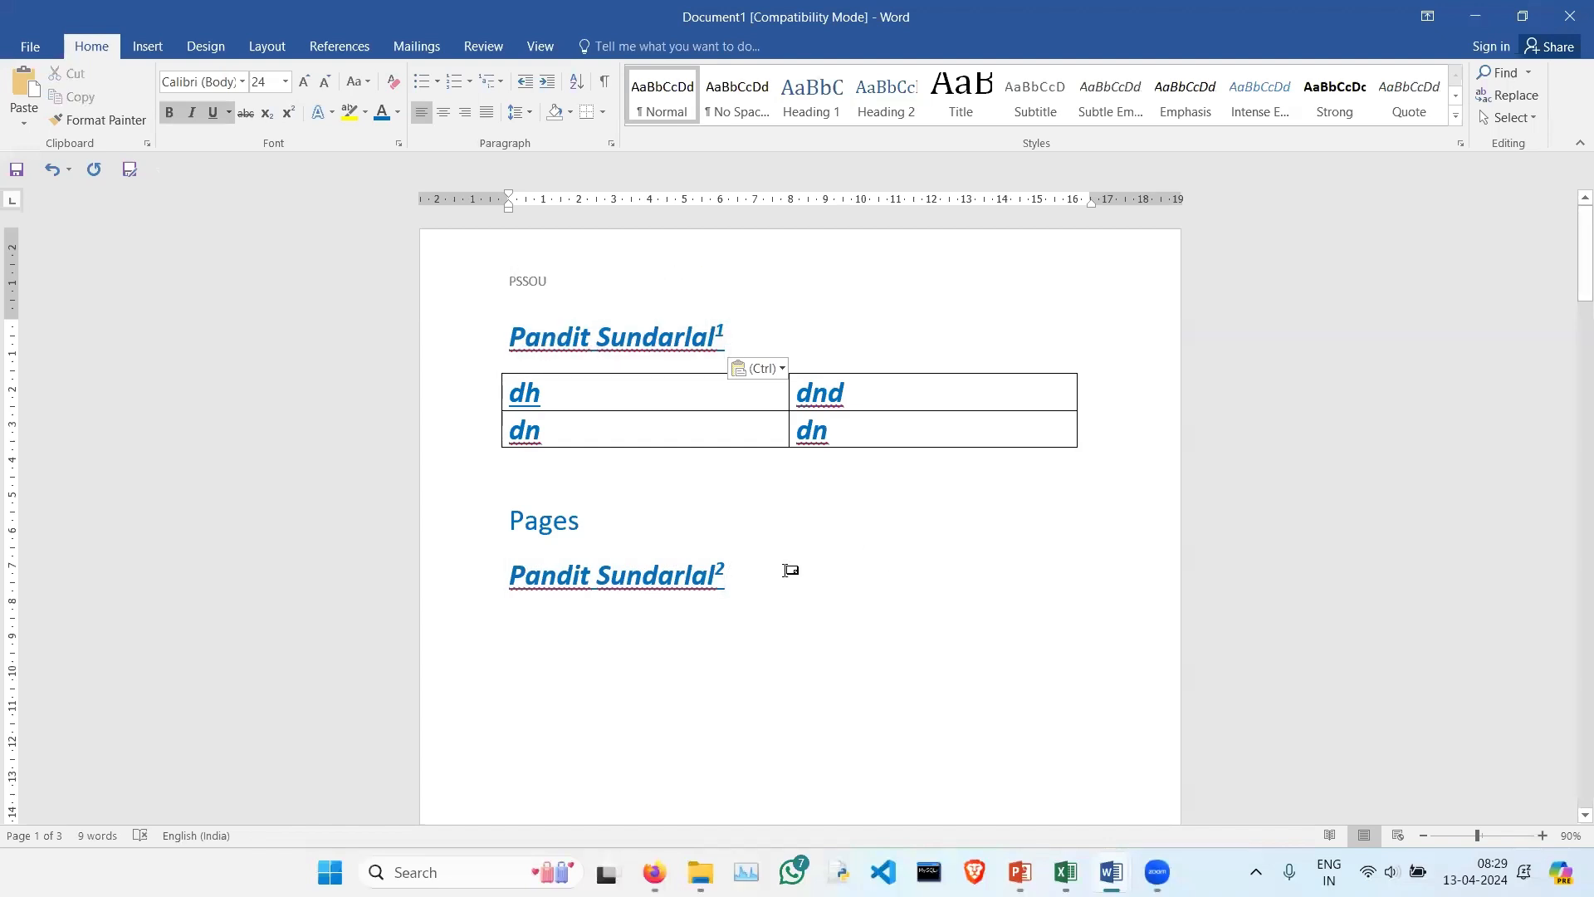
pyautogui.hotkey('shift', 'Left')
pyautogui.press('BackSpace')
pyautogui.press('BackSpace')
pyautogui.press('BackSpace')
pyautogui.press('BackSpace')
pyautogui.press('BackSpace')
pyautogui.press('BackSpace')
pyautogui.press('BackSpace')
pyautogui.press('BackSpace')
pyautogui.press('BackSpace')
pyautogui.press('BackSpace')
pyautogui.press('BackSpace')
pyautogui.press('BackSpace')
pyautogui.press('BackSpace')
pyautogui.press('BackSpace')
pyautogui.press('BackSpace')
pyautogui.press('BackSpace')
pyautogui.press('BackSpace')
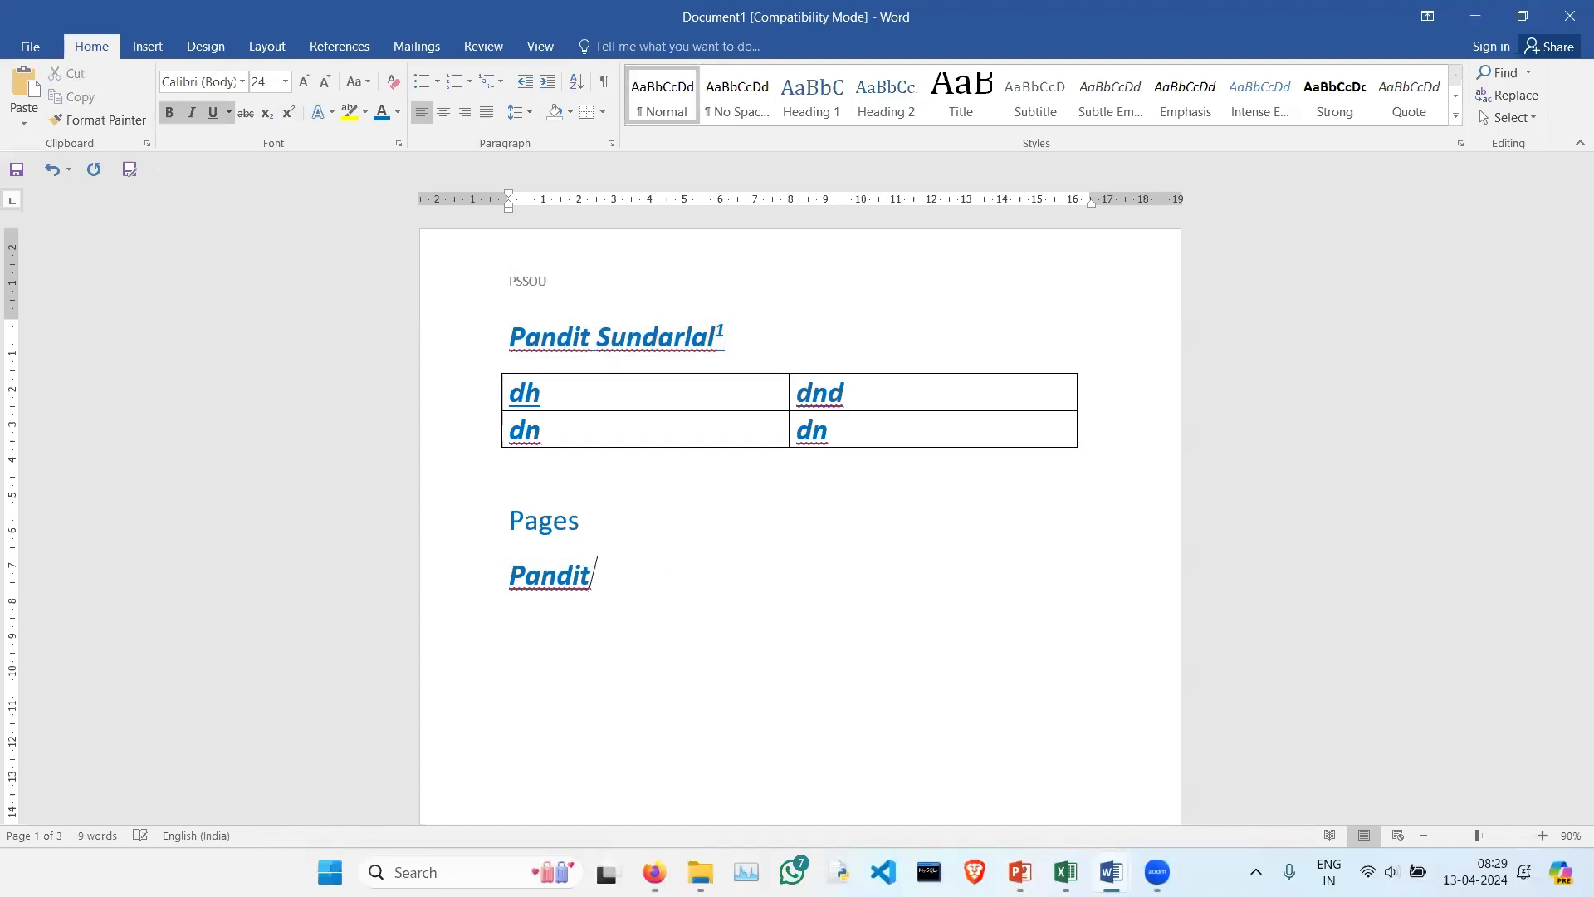
# Step: Colour the title line above the table red and remove its italic and underline formatting
pyautogui.tripleClick(746, 341)
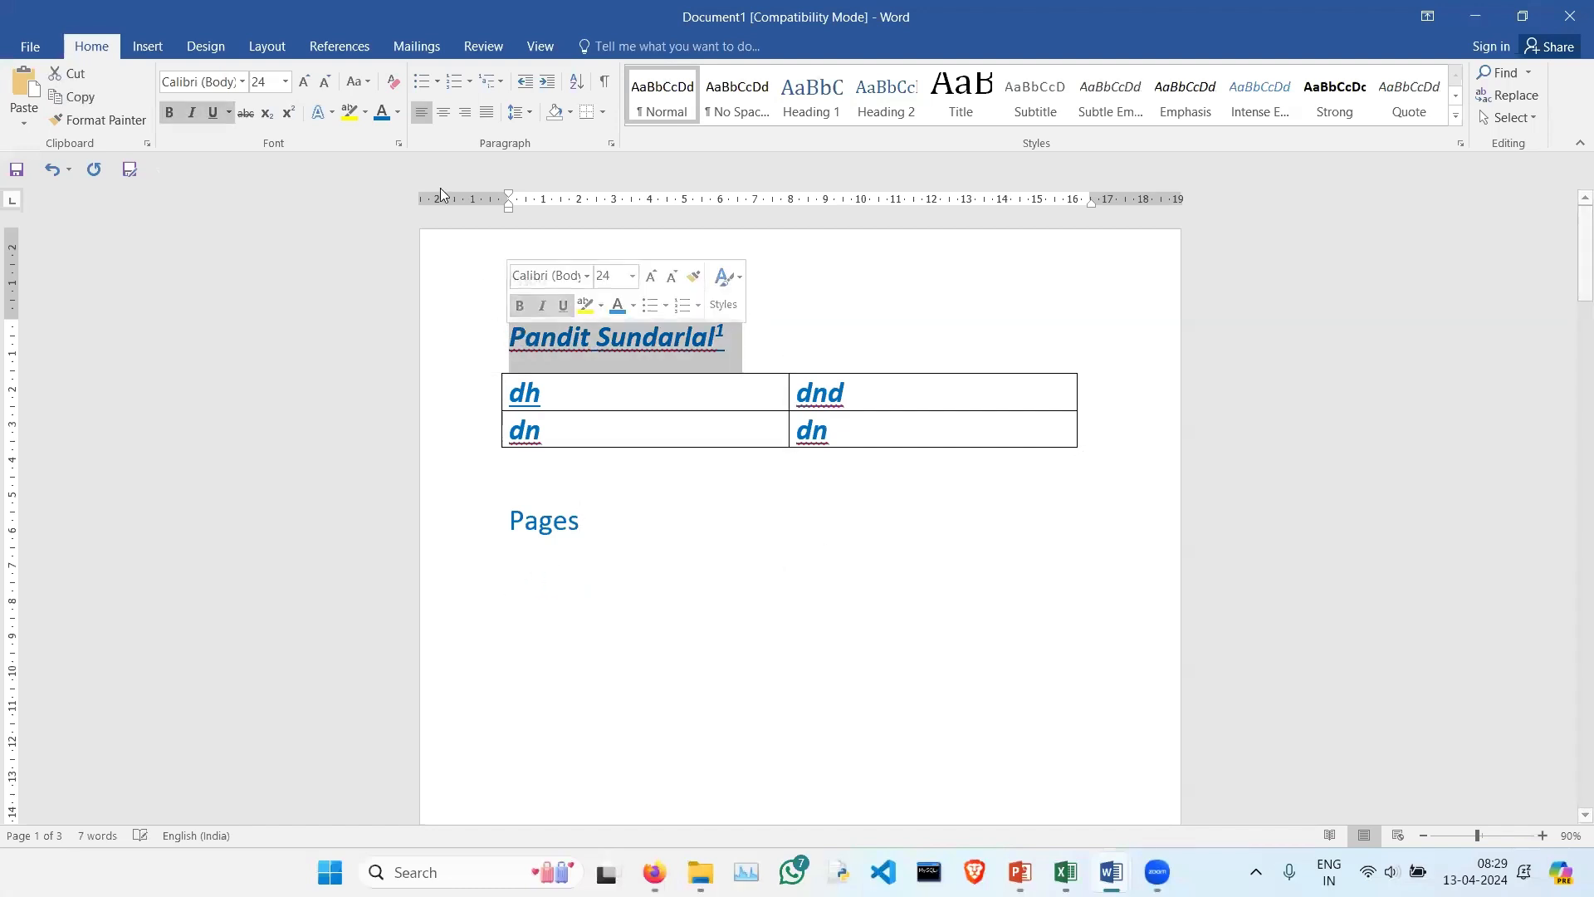
pyautogui.click(398, 112)
pyautogui.click(398, 291)
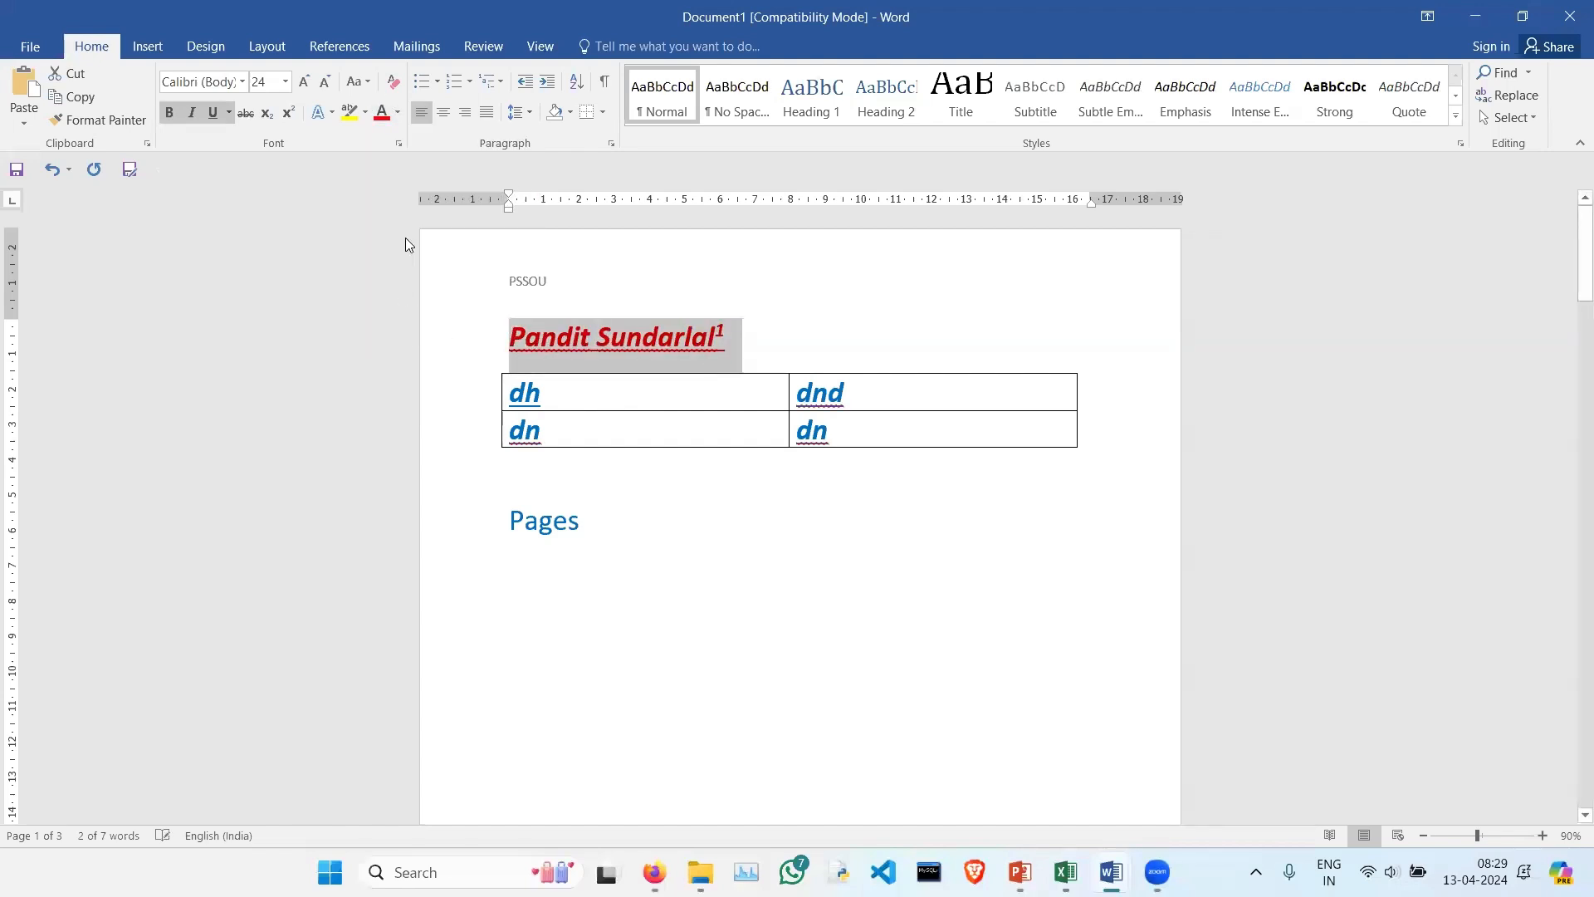
pyautogui.click(191, 113)
pyautogui.click(213, 112)
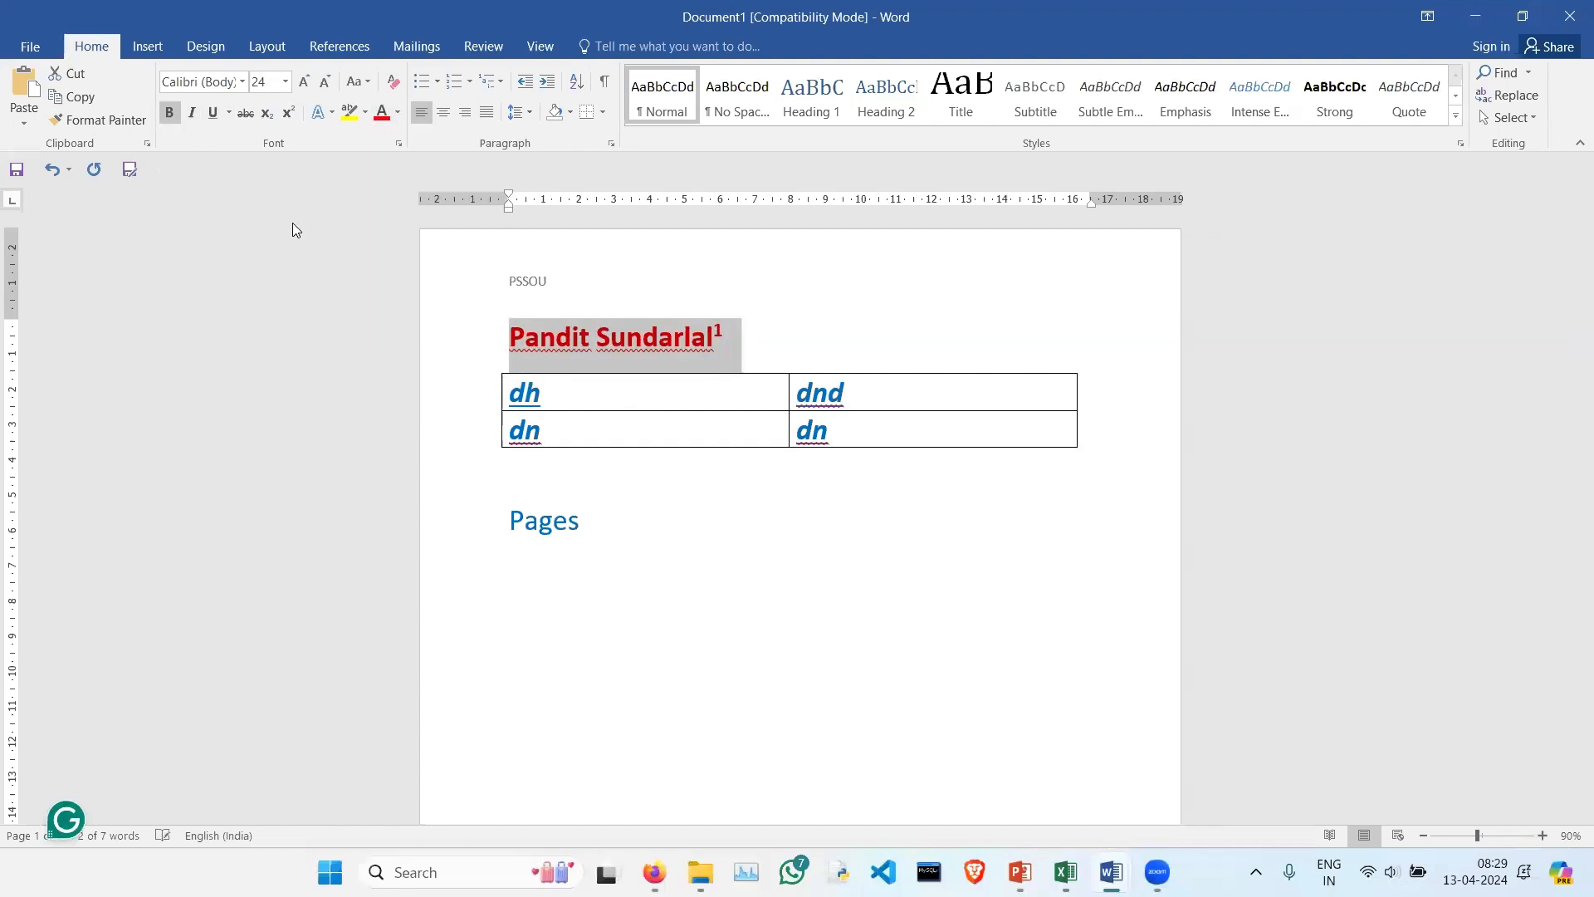
# Step: Increase the font size of the title line above the table to 28
pyautogui.click(305, 87)
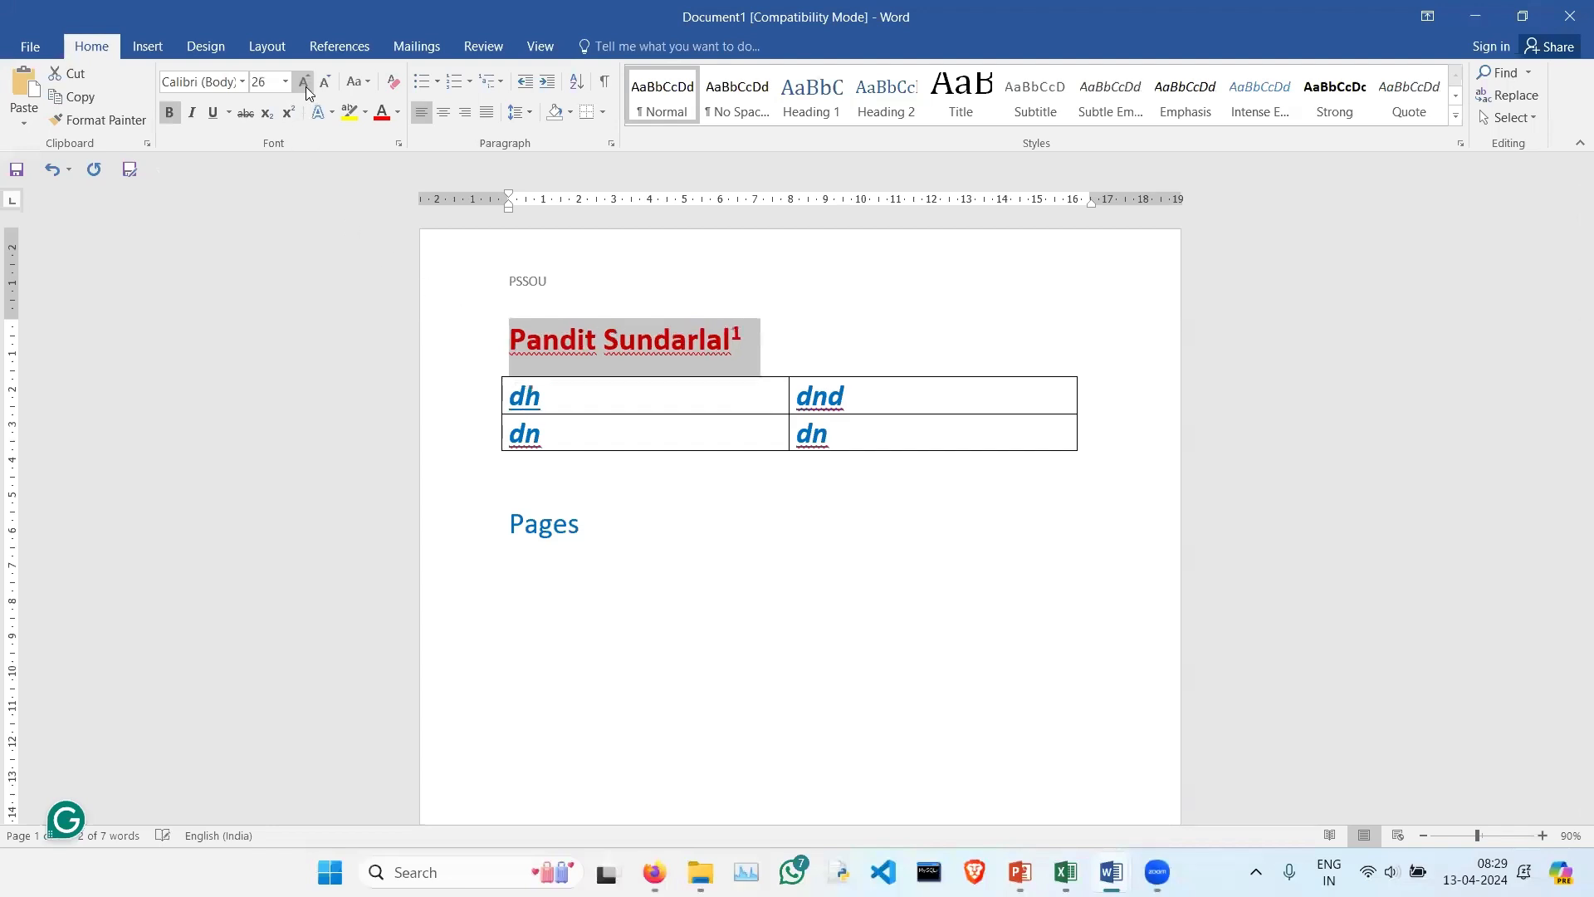
pyautogui.click(305, 86)
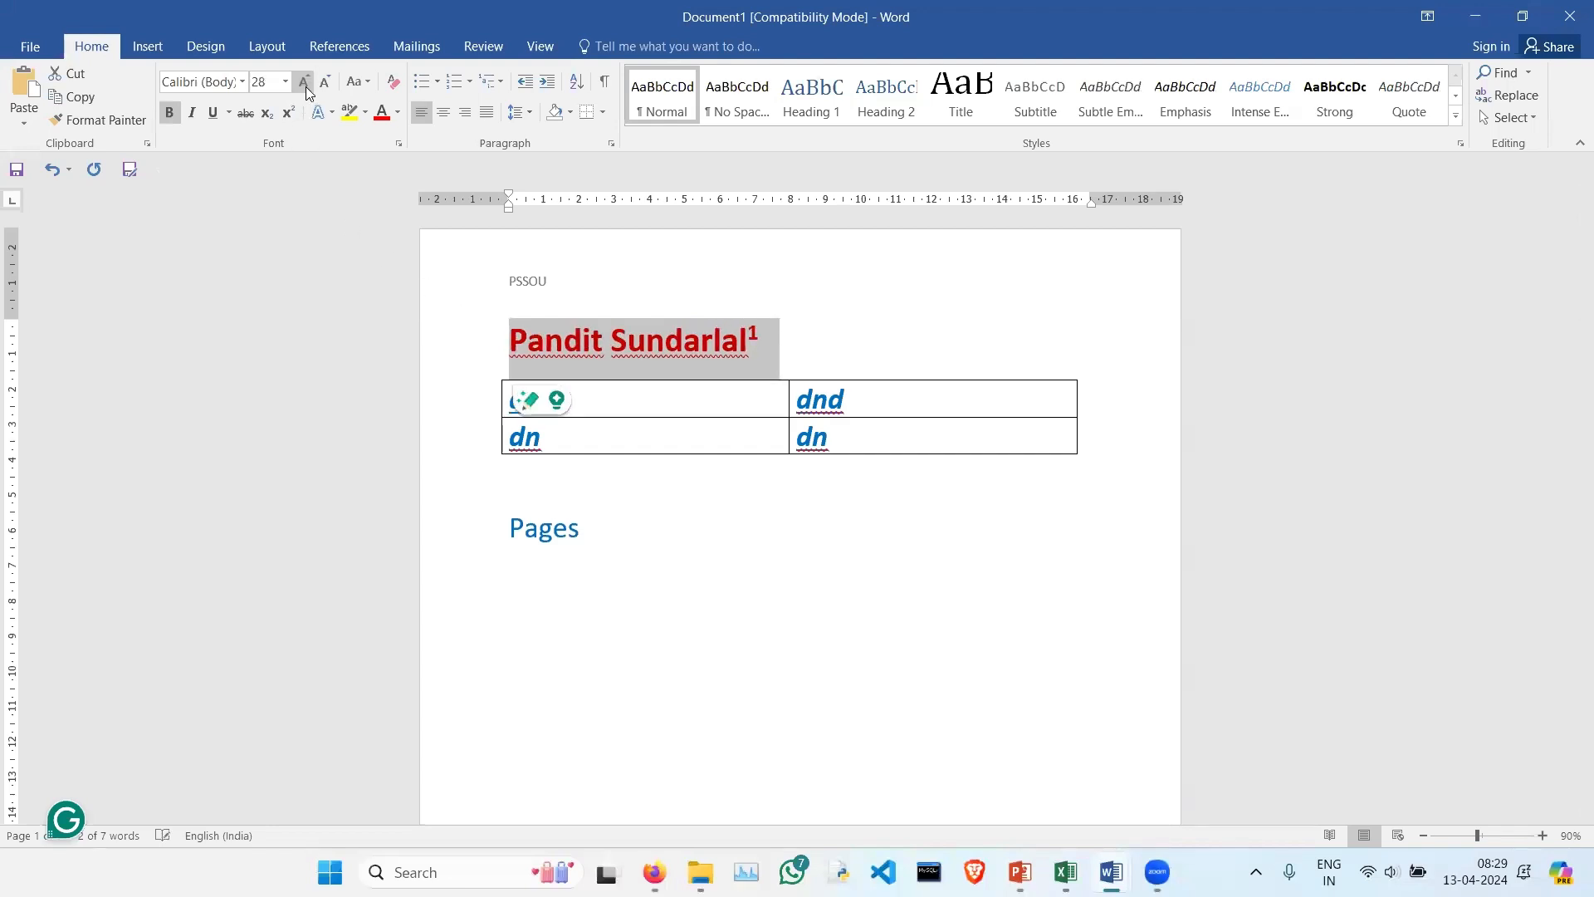
pyautogui.click(760, 561)
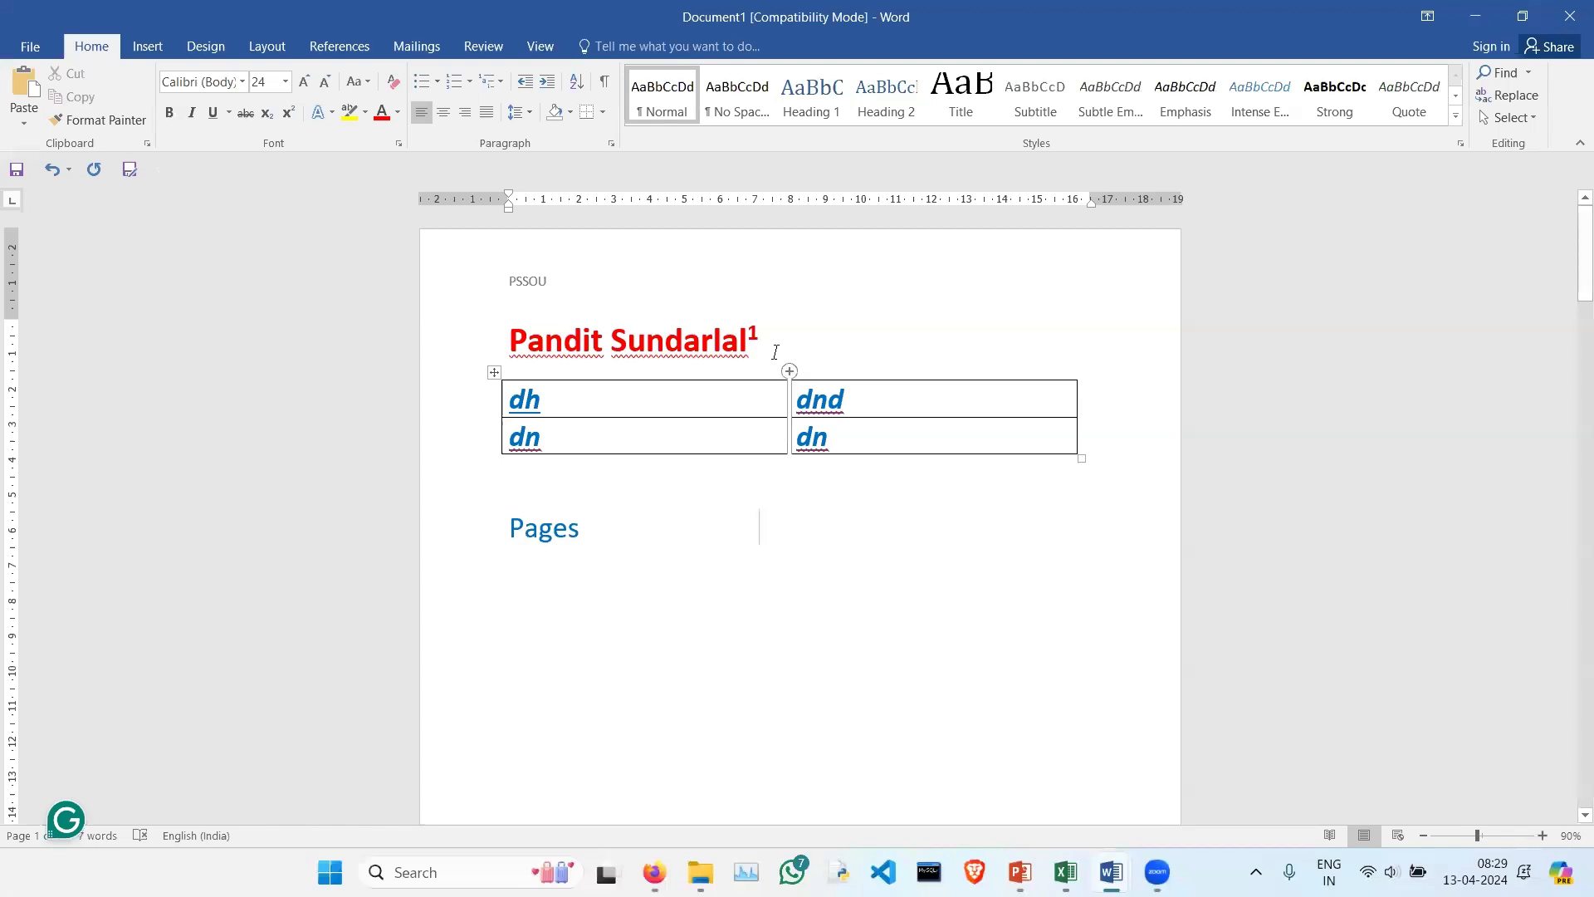
pyautogui.click(776, 352)
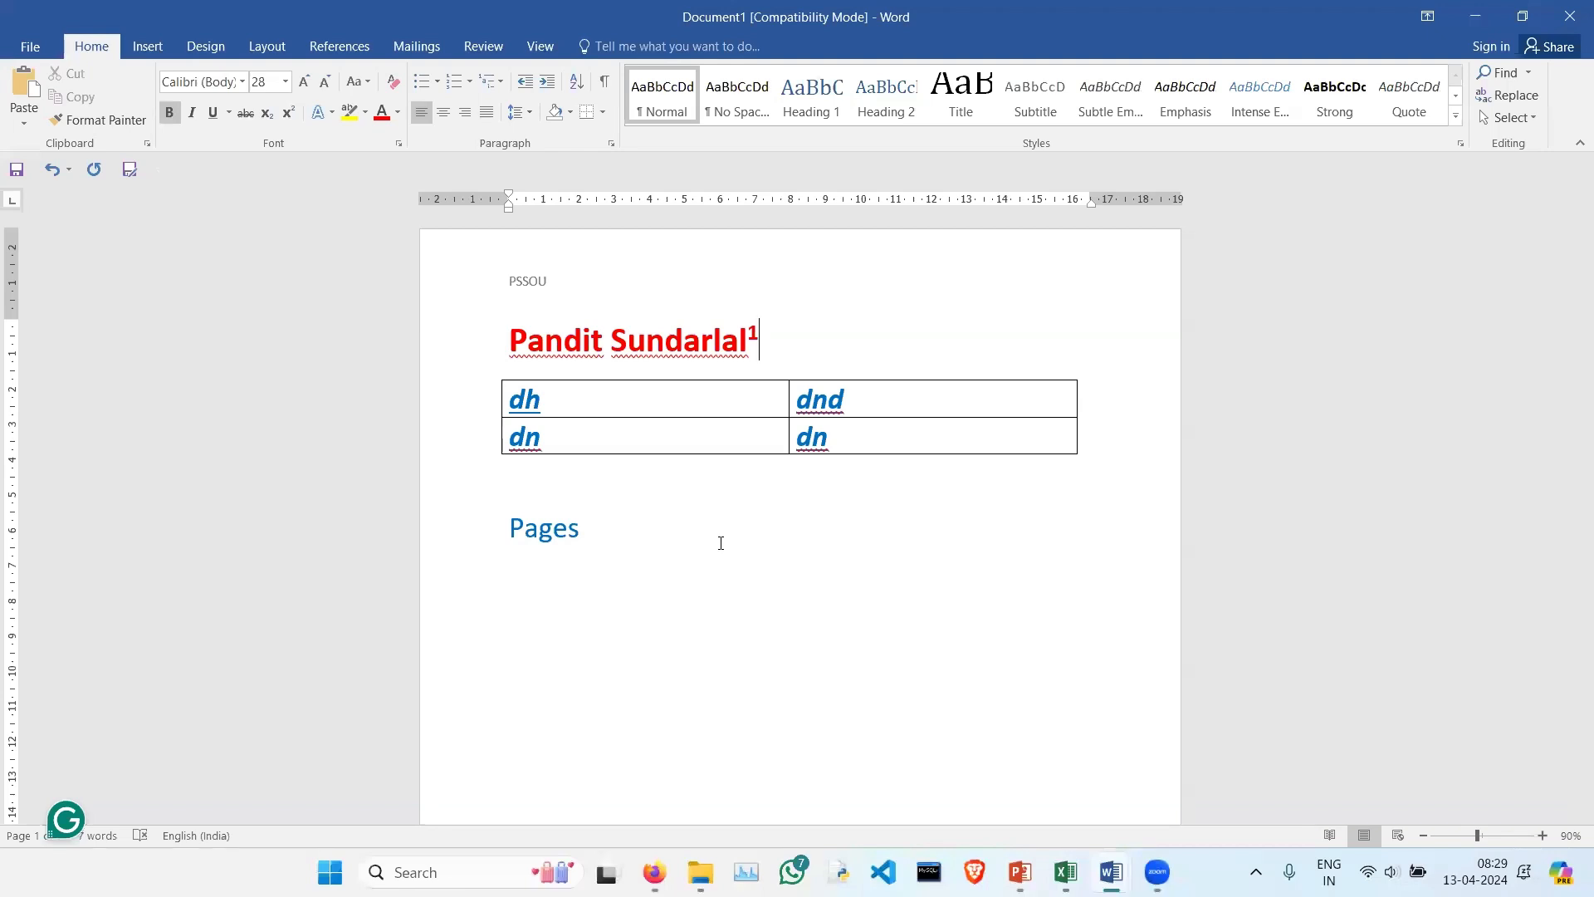
# Step: Undo both font size increases and the italic removal on the title line, and redo the italic removal
pyautogui.hotkey('ctrl', 'z')
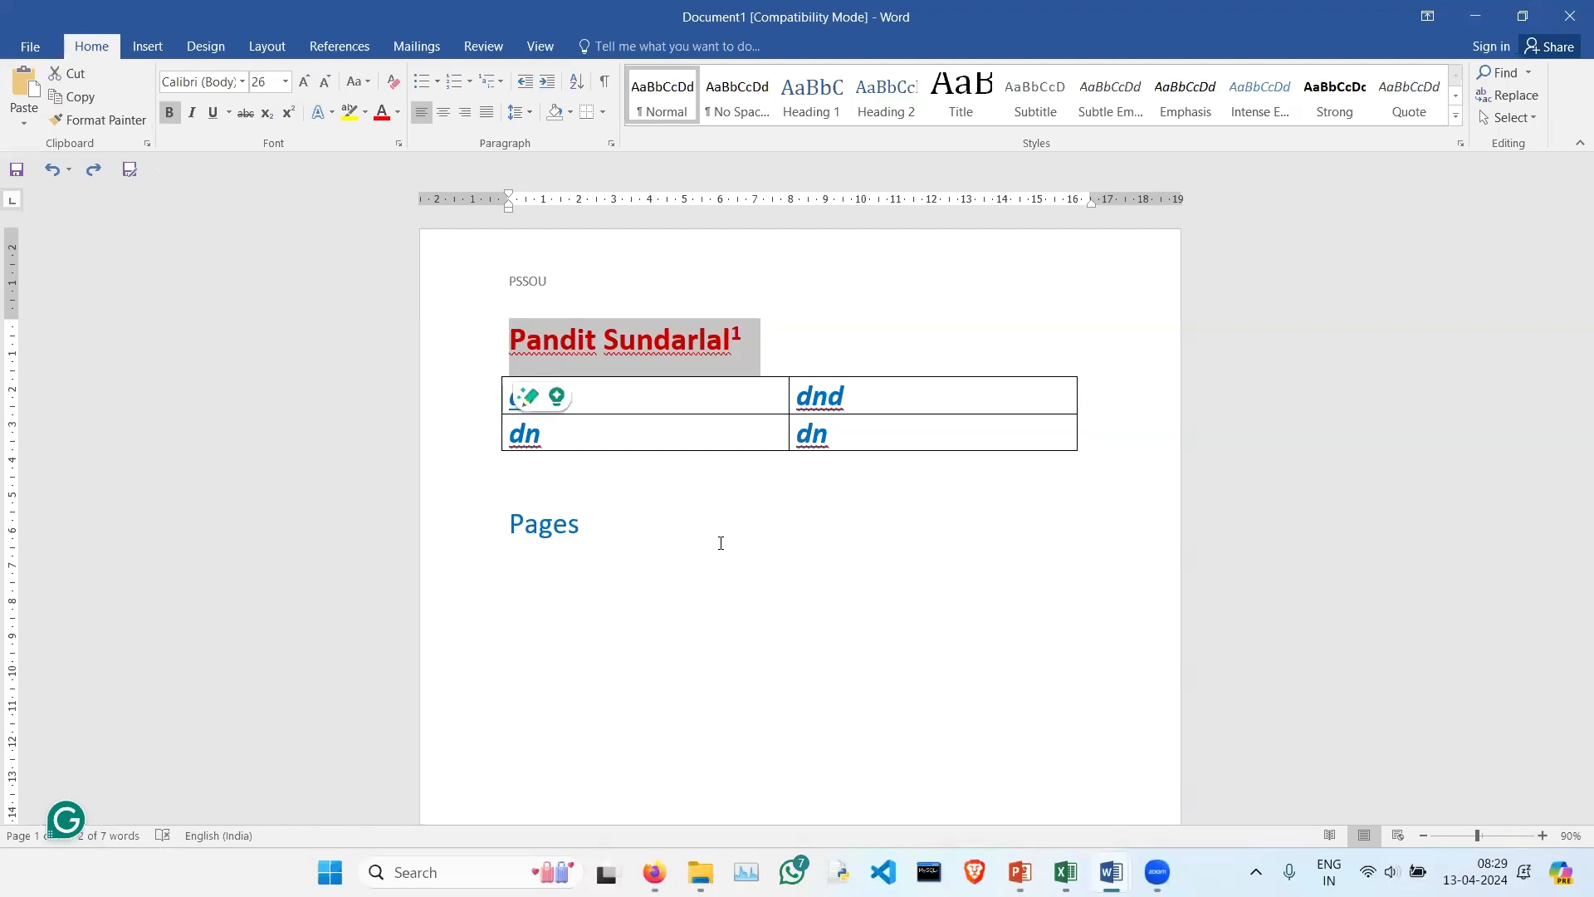
pyautogui.hotkey('ctrl', 'shift', ',')
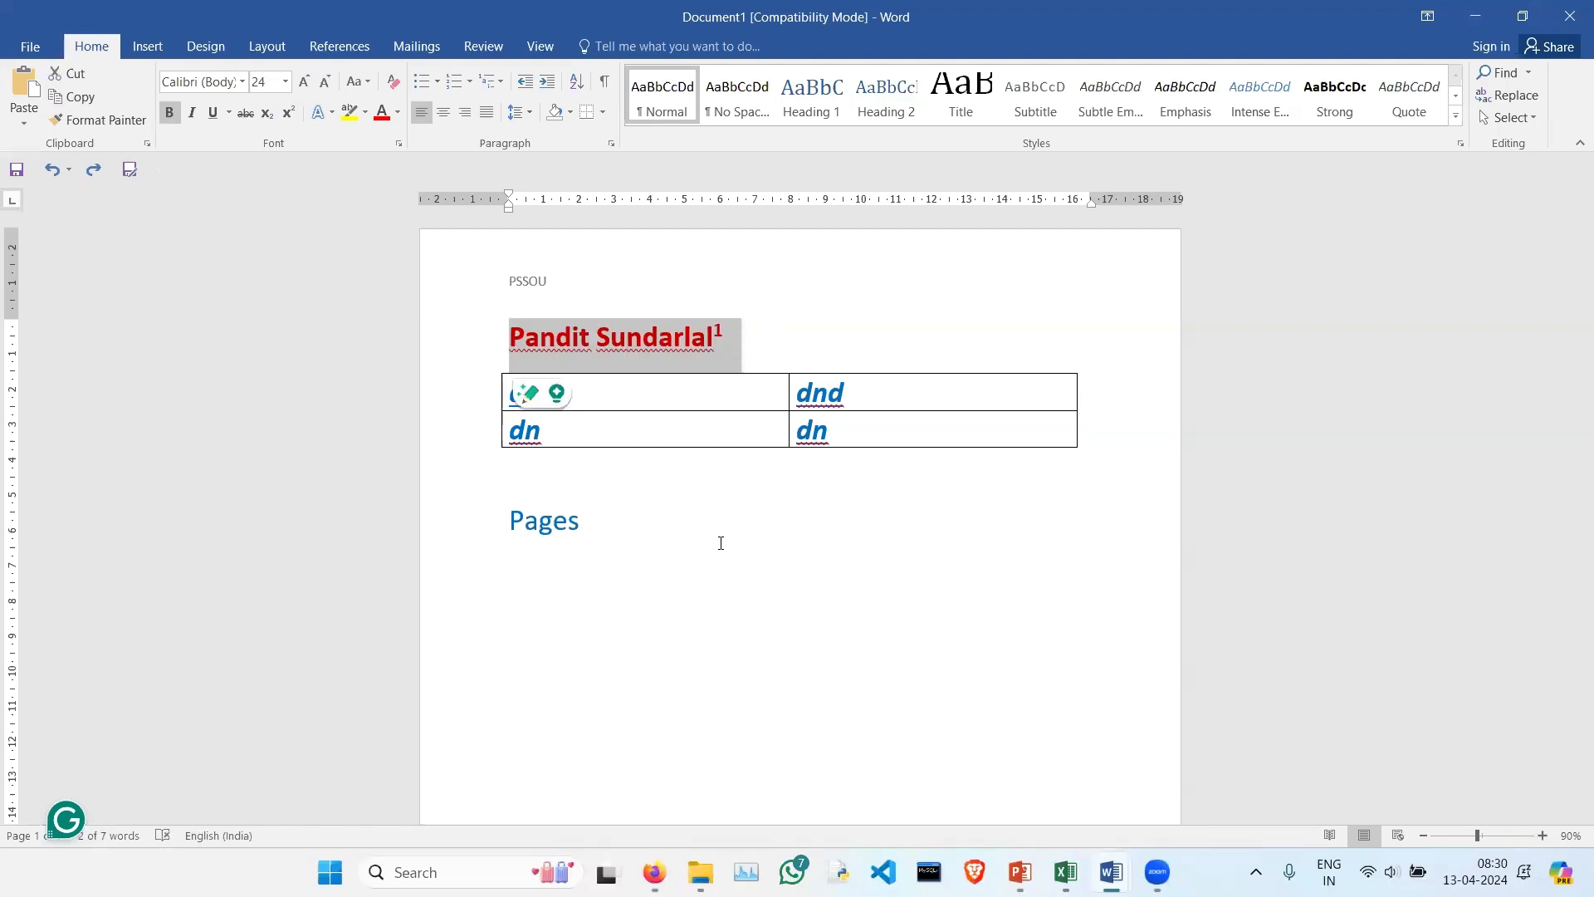
pyautogui.hotkey('ctrl', 'i')
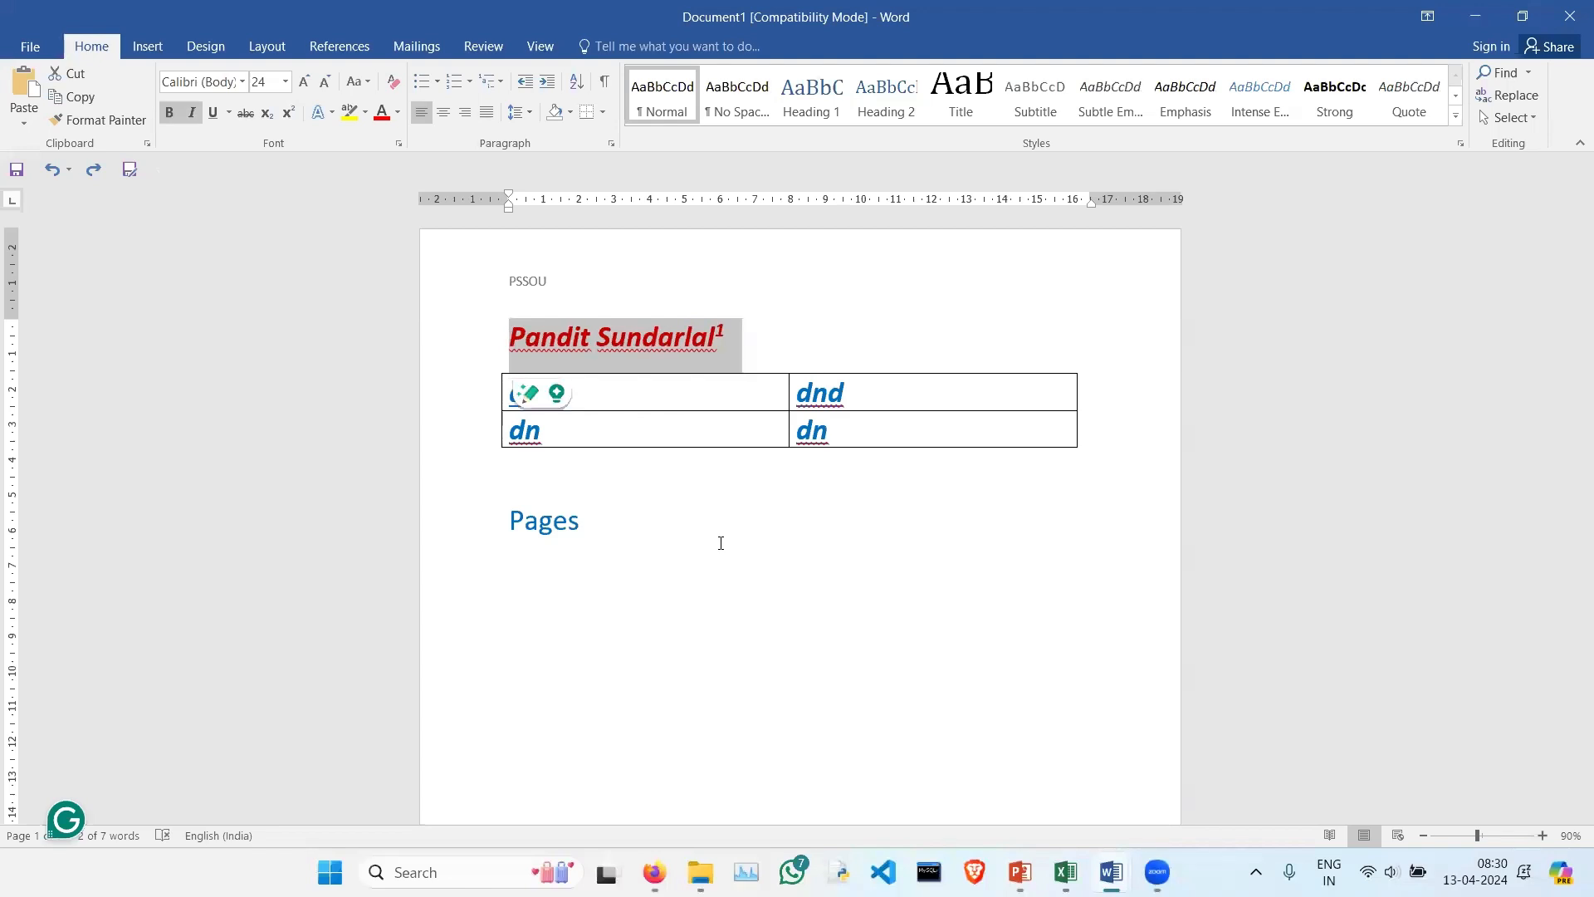
pyautogui.hotkey('ctrl', 'i')
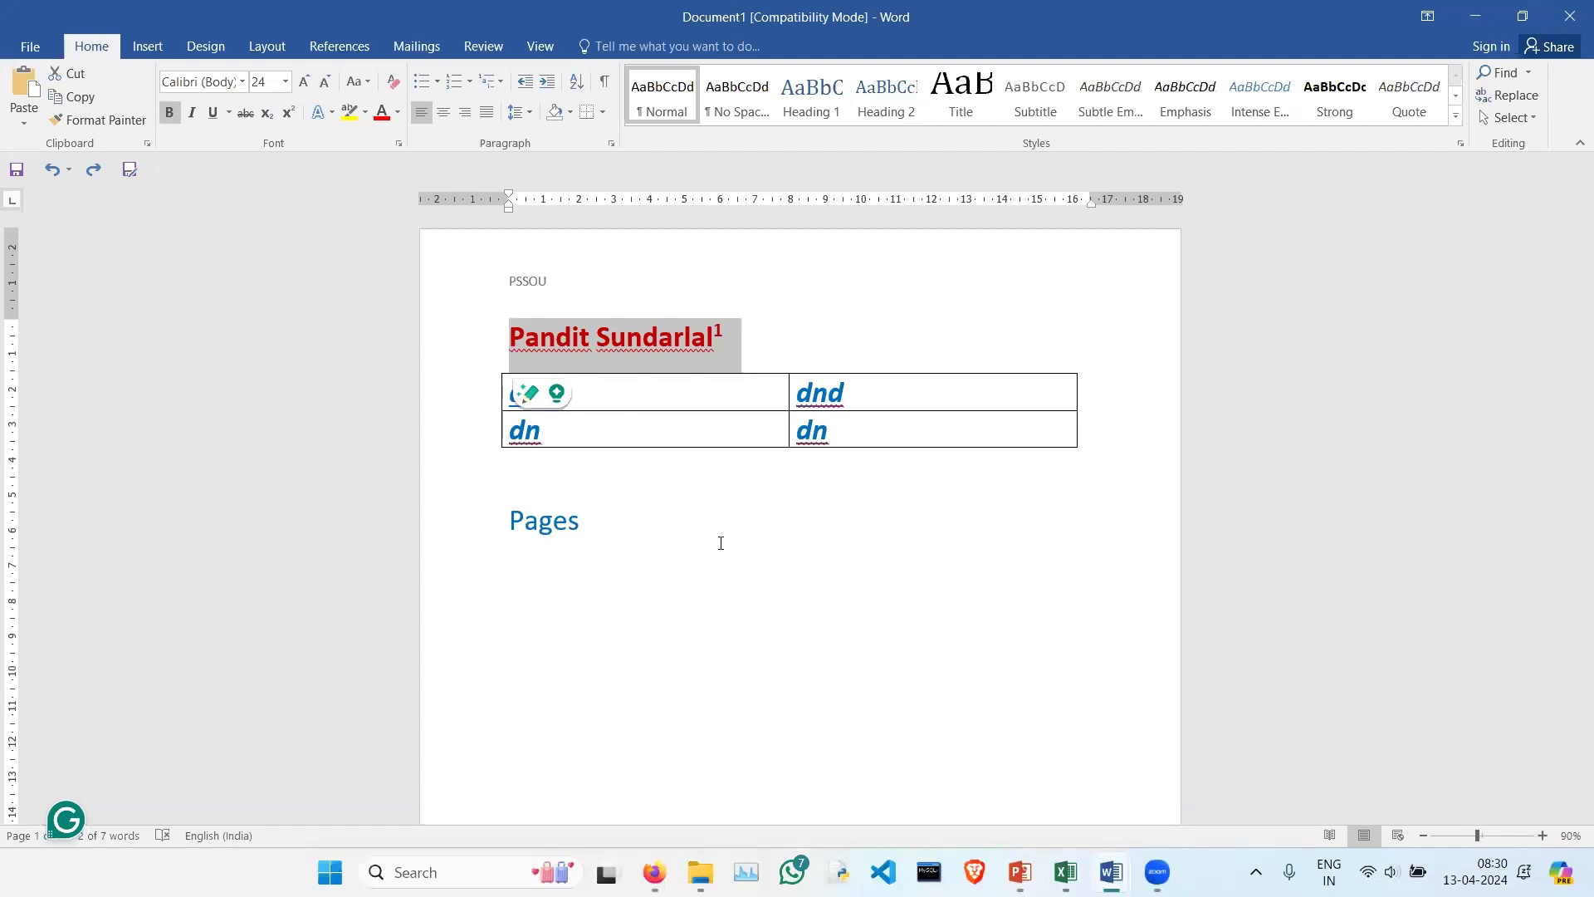
# Step: Delete the title line above the table and insert the picture Acer_Wallpaper_02_3840x2400 in its place
pyautogui.press('Delete')
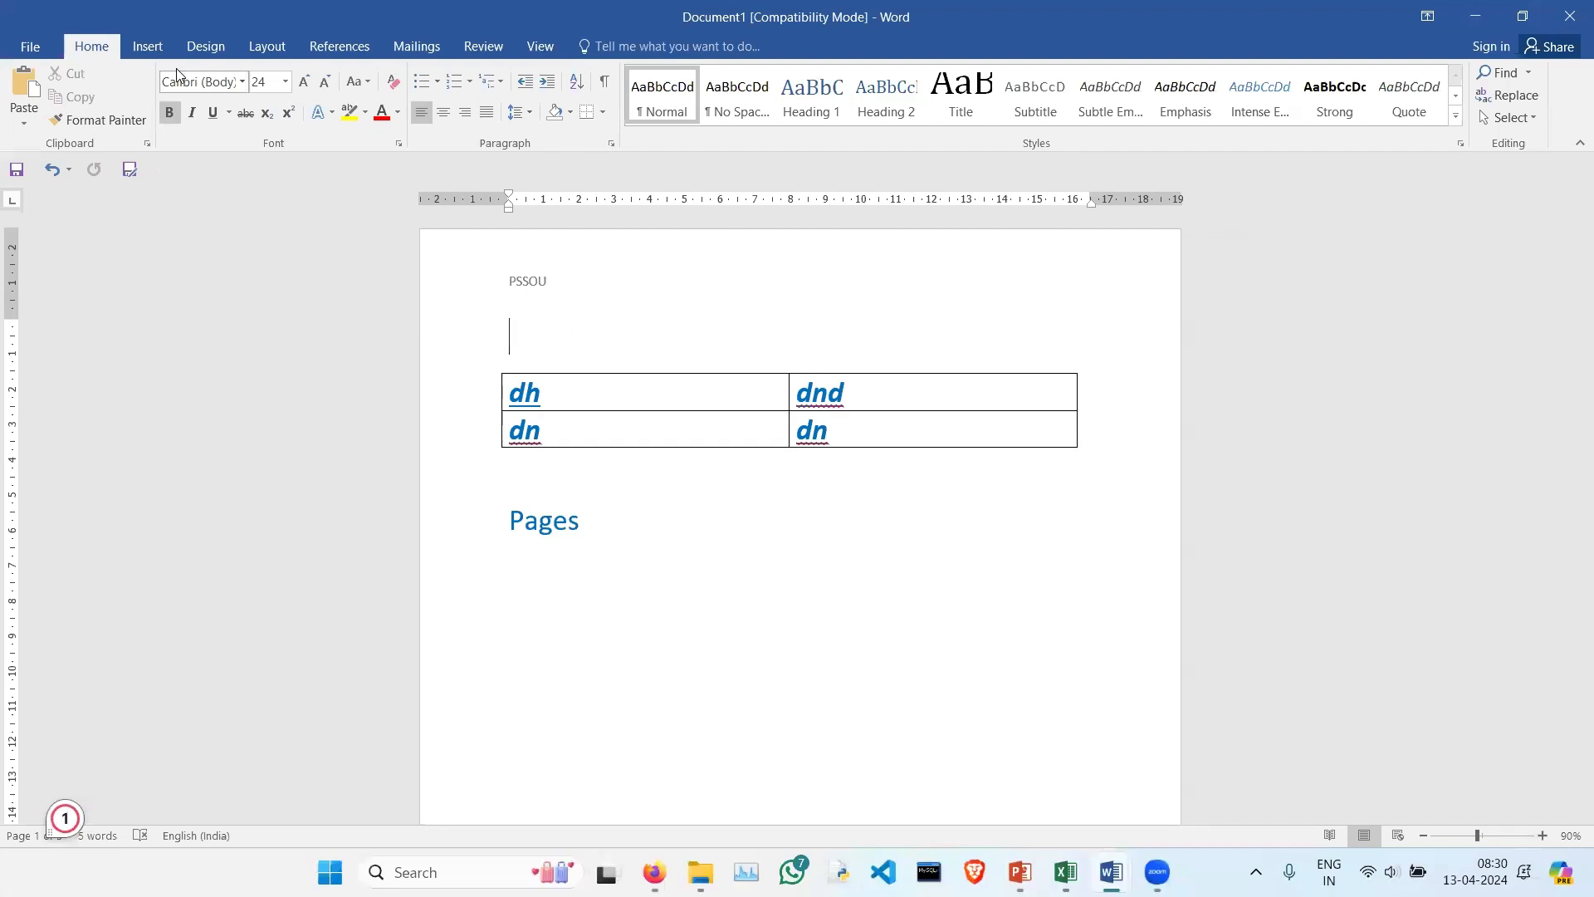
pyautogui.click(147, 46)
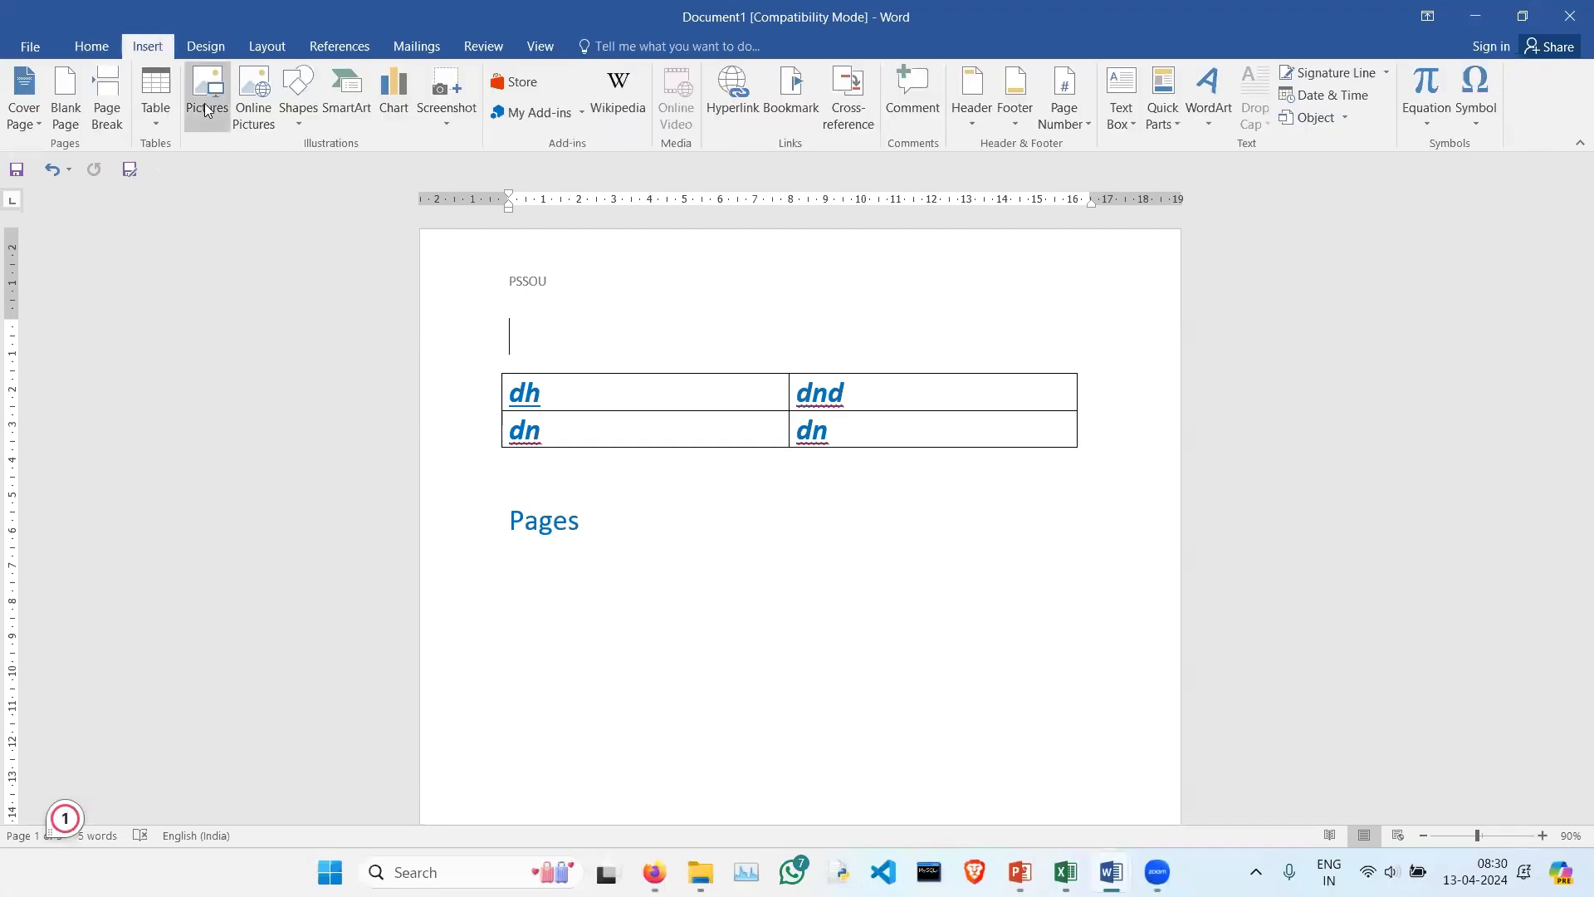
pyautogui.click(206, 109)
pyautogui.click(372, 225)
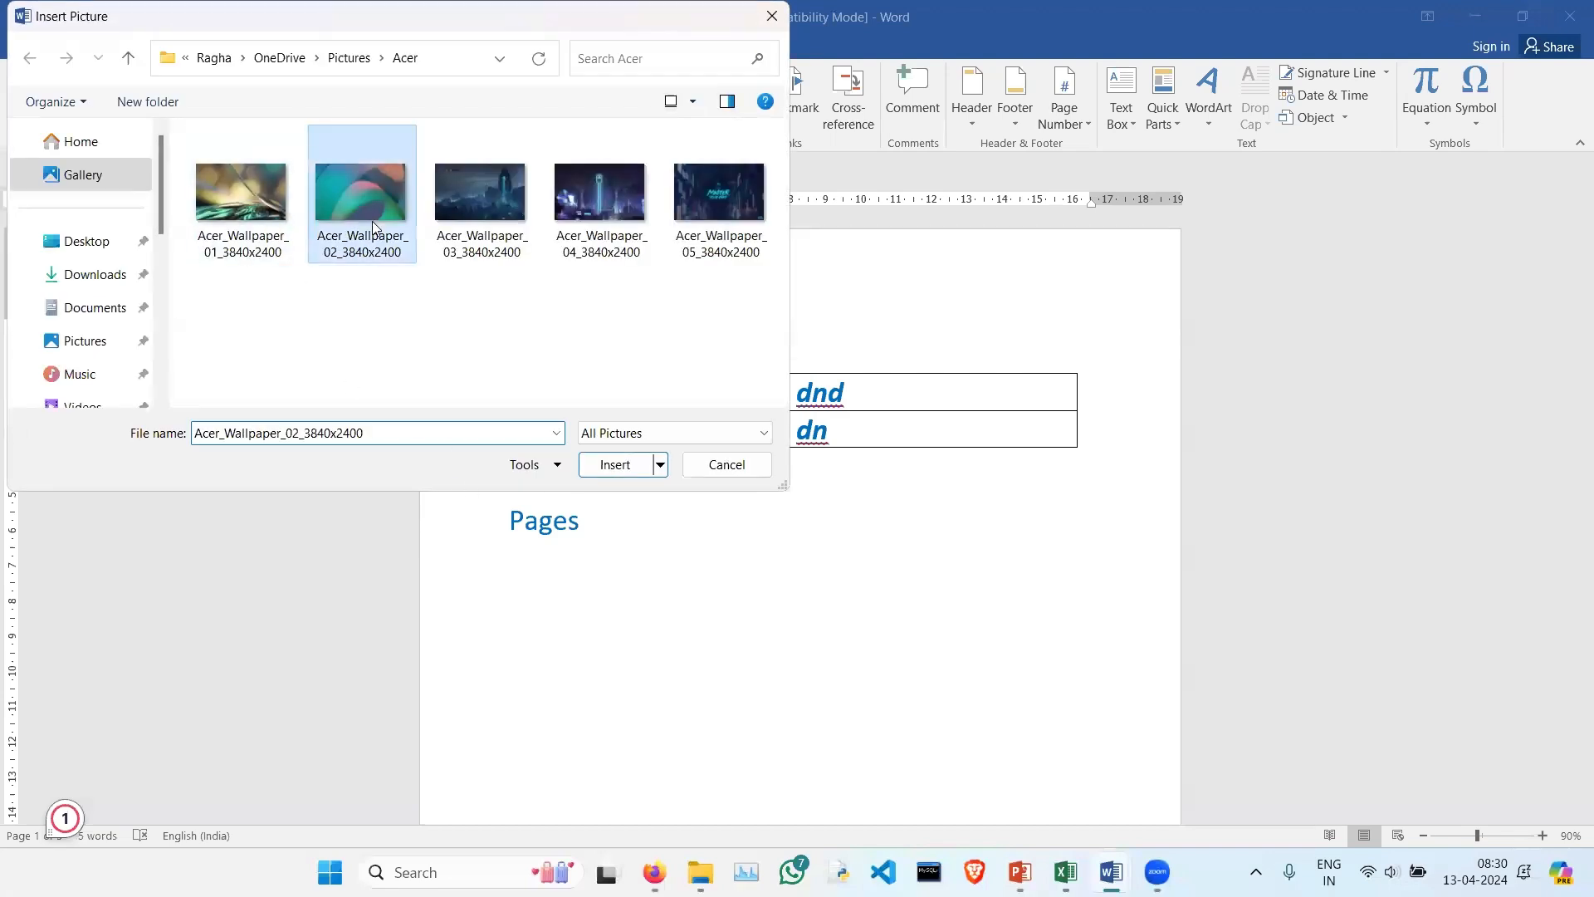
pyautogui.click(616, 464)
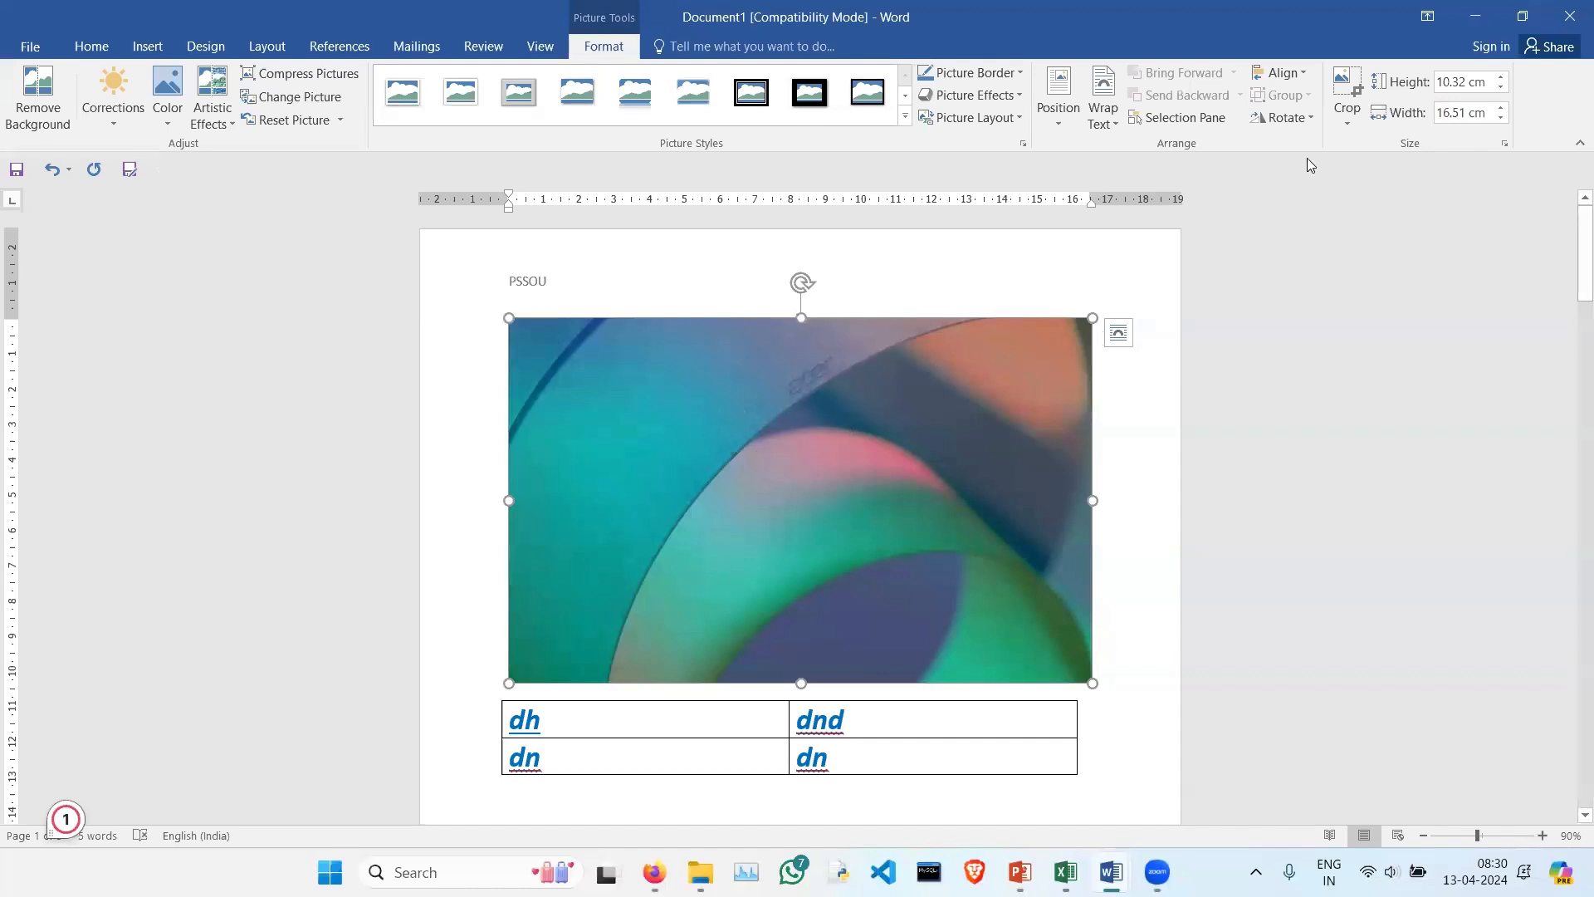
# Step: Crop away the upper part of the inserted picture, leaving it 4.65 cm high
pyautogui.click(1347, 91)
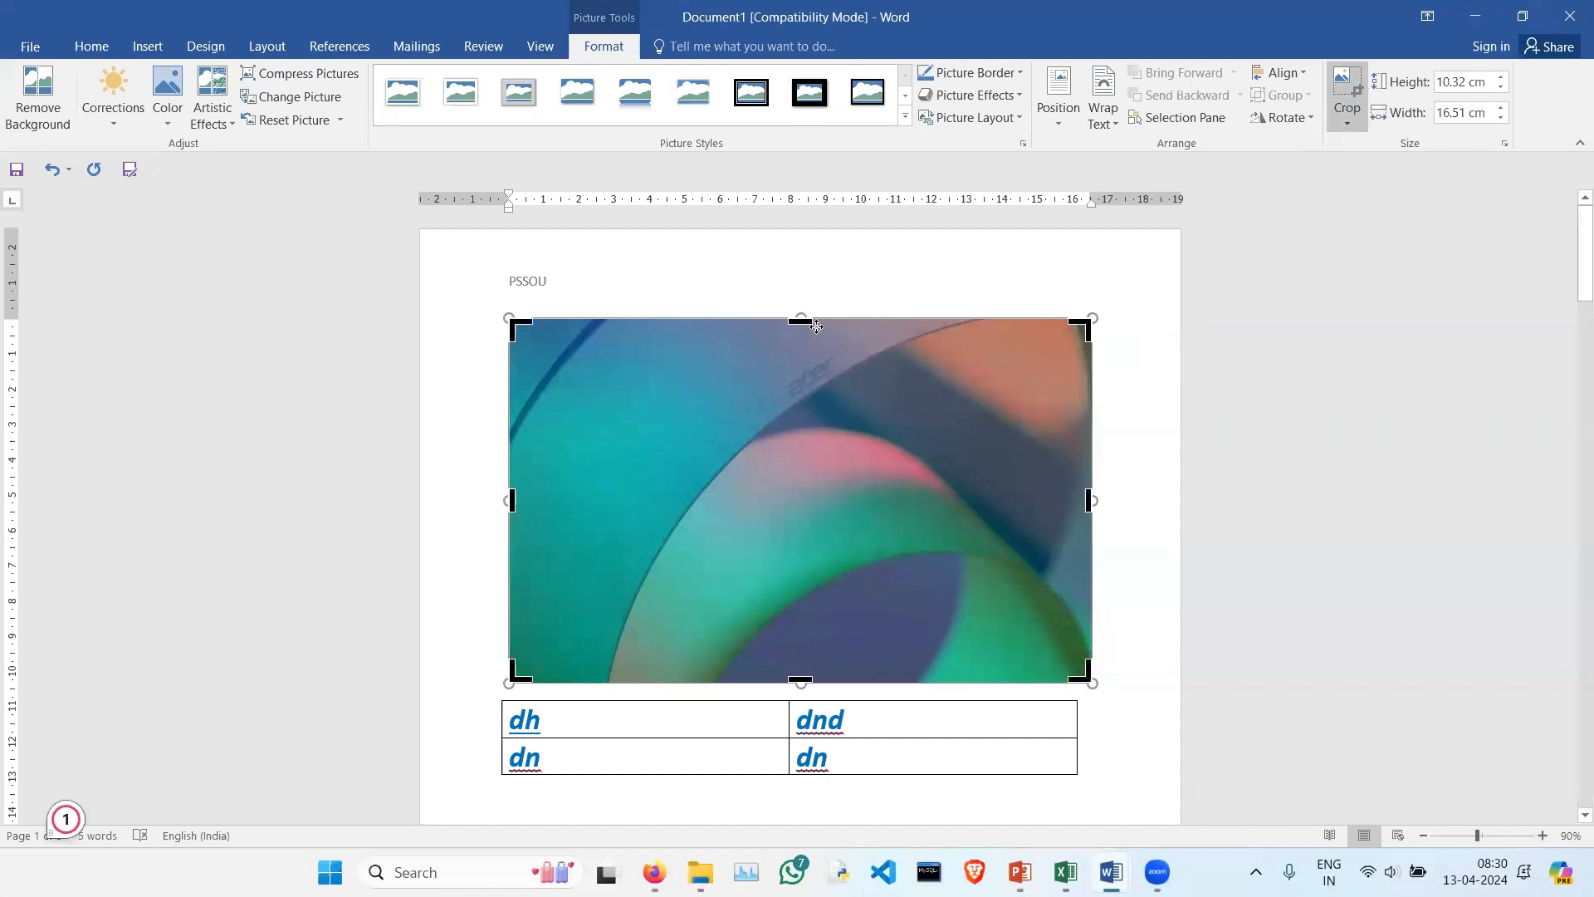
pyautogui.moveTo(800, 320); pyautogui.dragTo(829, 484)
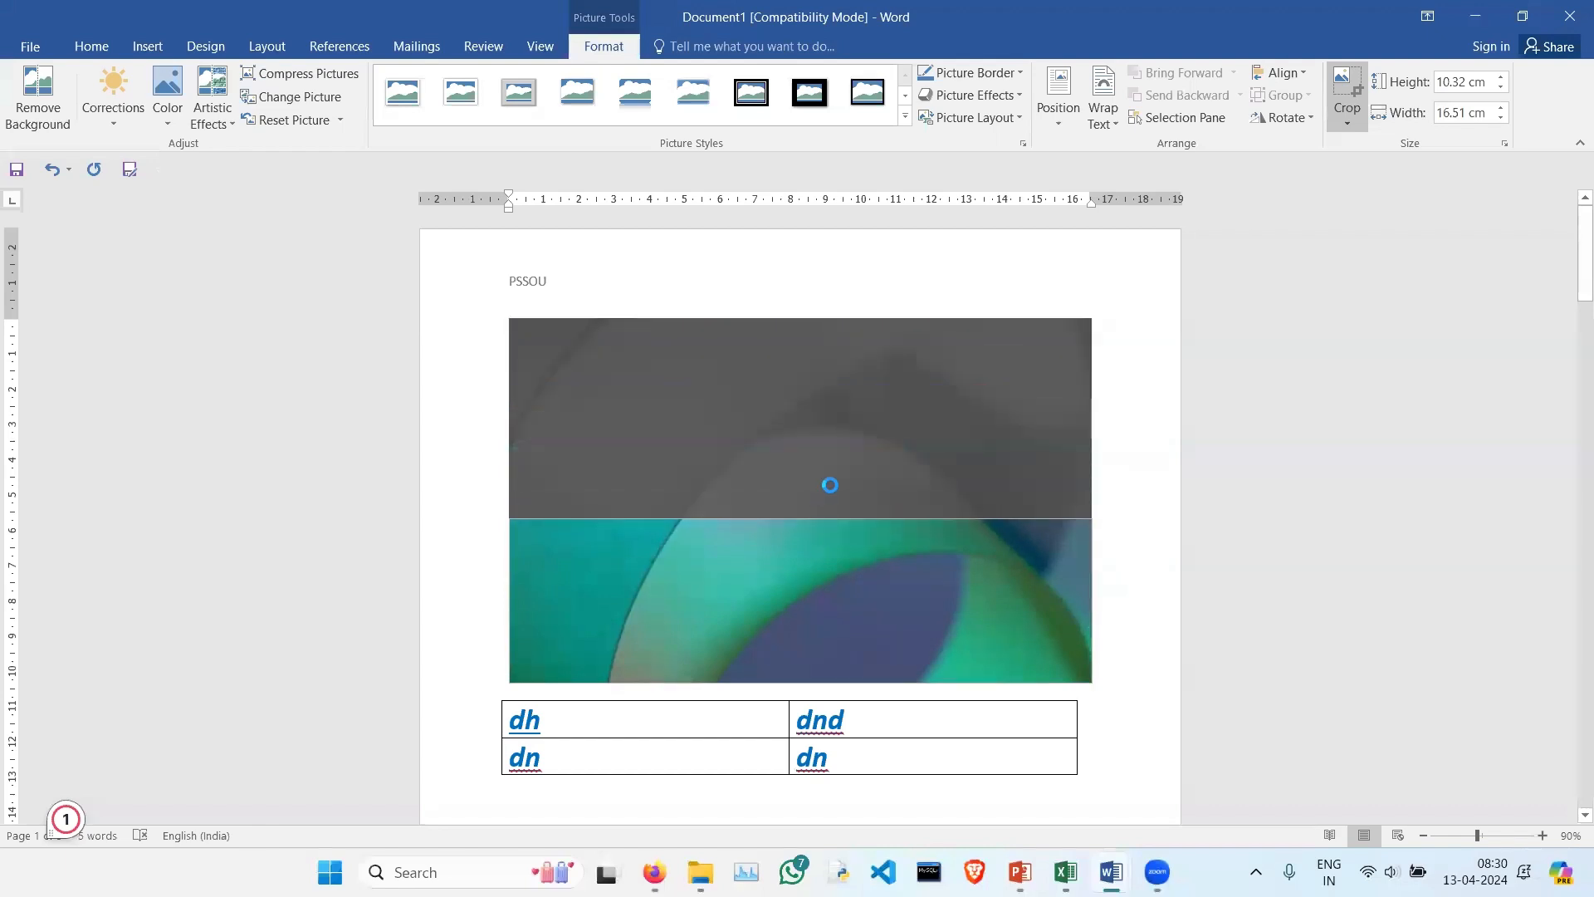
pyautogui.click(1340, 93)
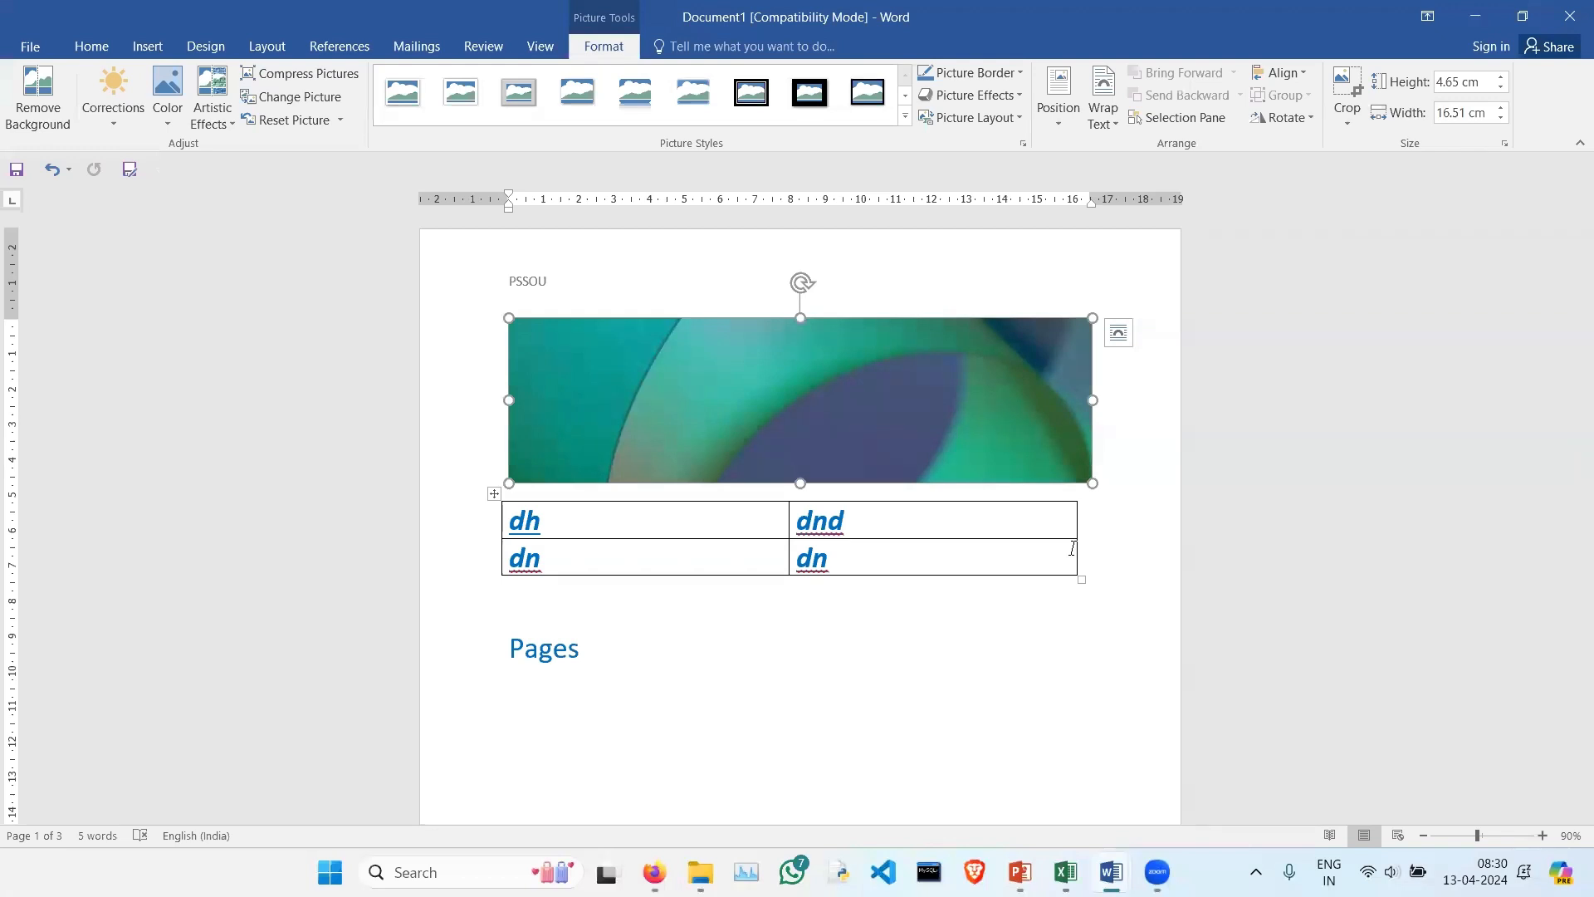
# Step: Undo the picture crop, redo it, and deselect the picture
pyautogui.hotkey('ctrl', 'z')
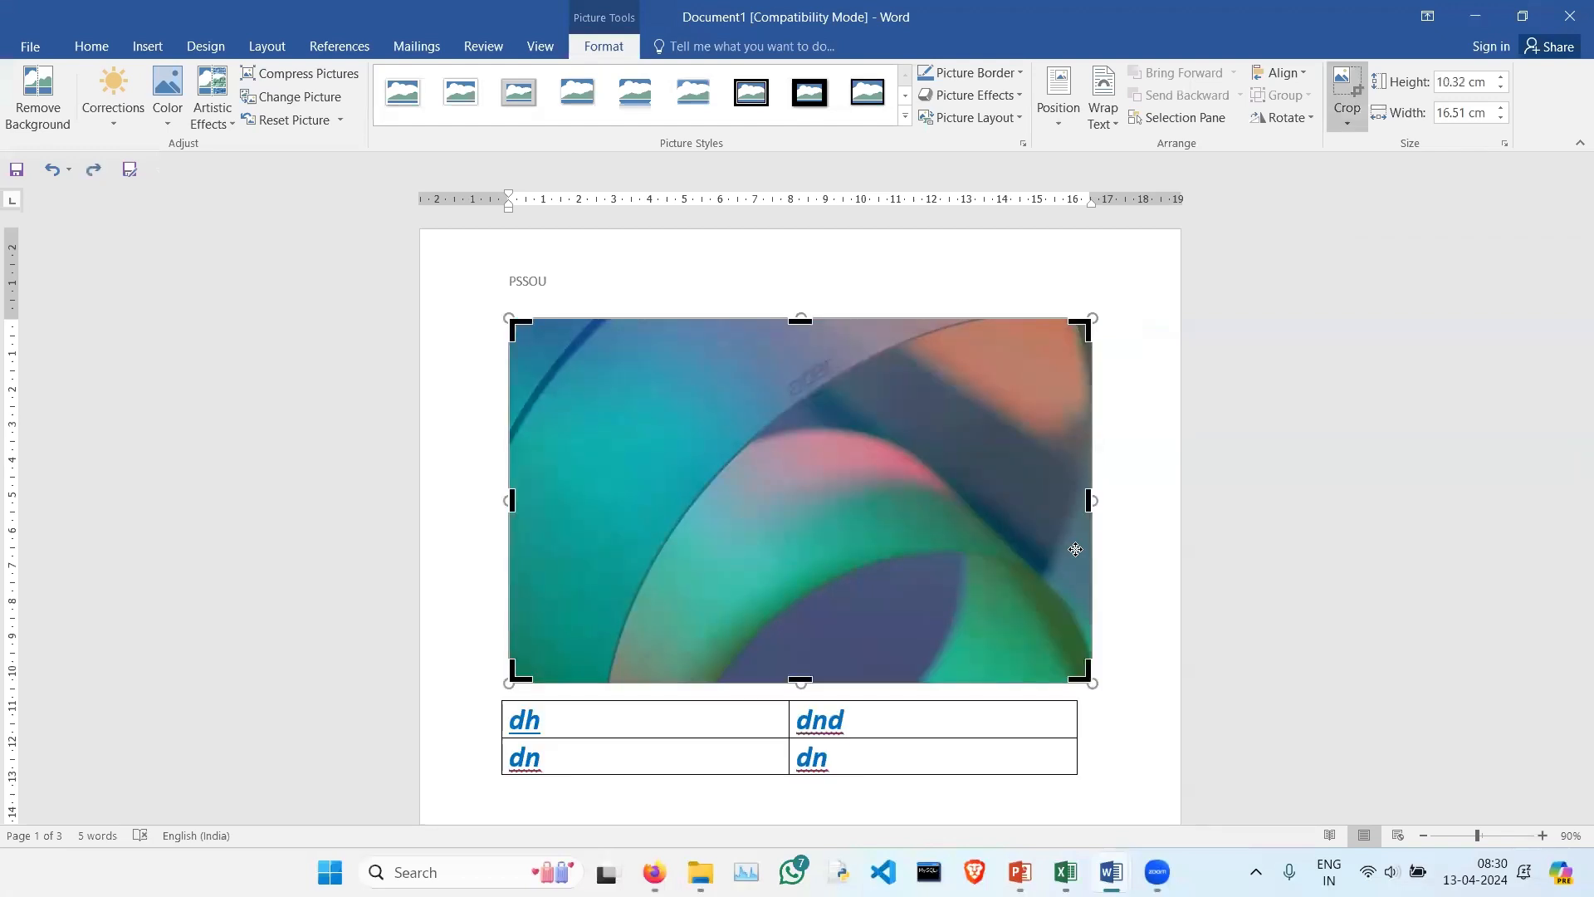
pyautogui.click(111, 48)
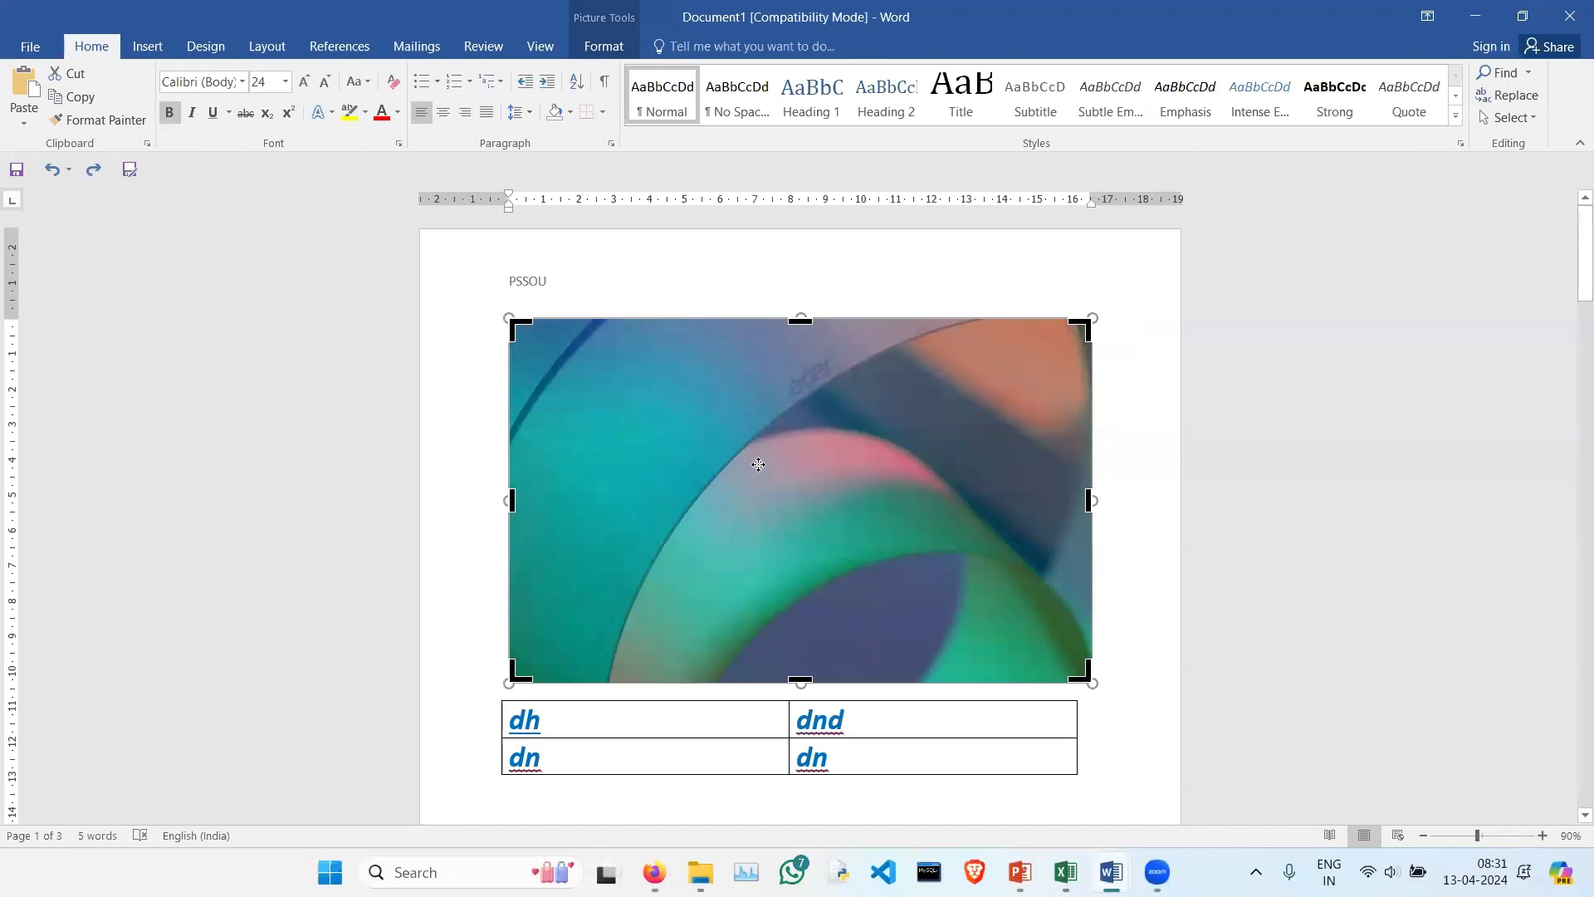
pyautogui.hotkey('ctrl', 'y')
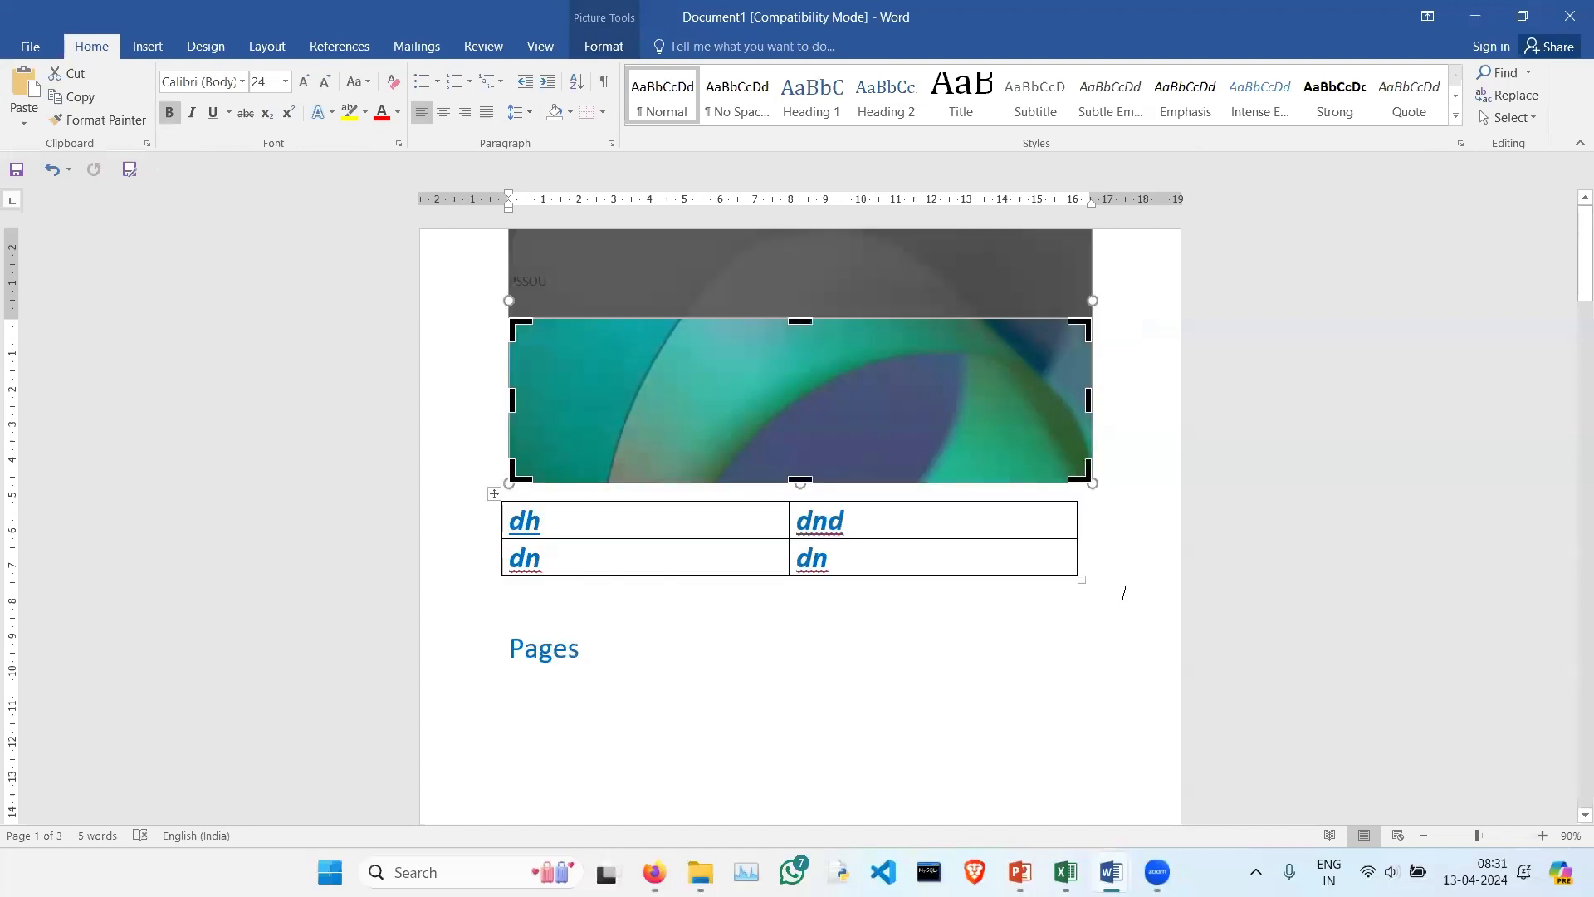
pyautogui.click(1135, 596)
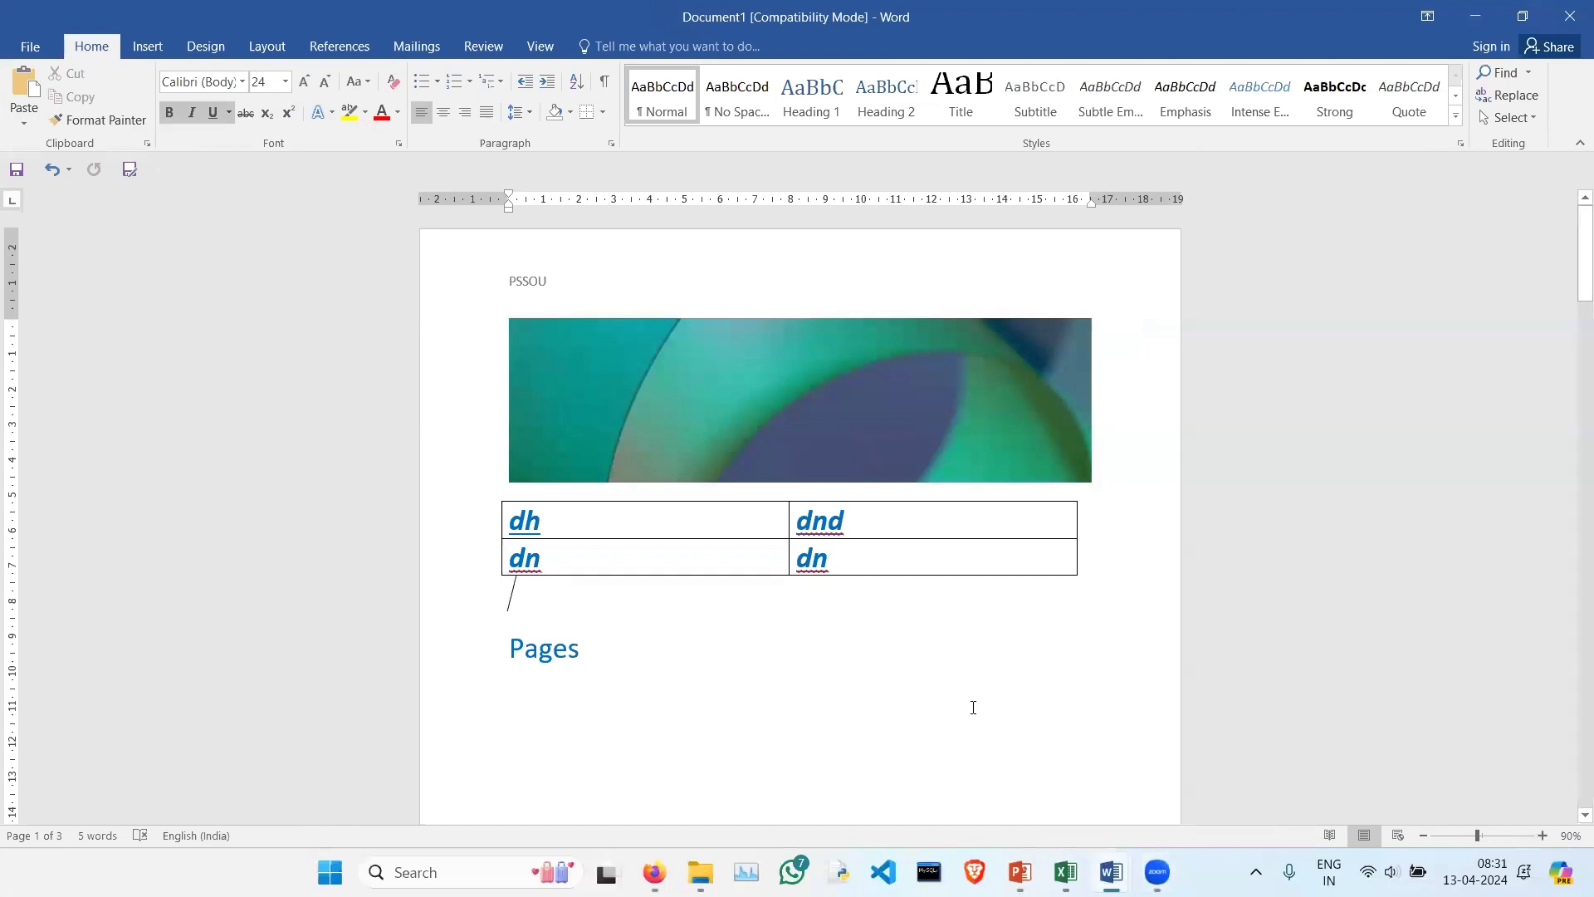
# Step: Switch to the PowerPoint slide show and advance to the slide "Working with templates and styles"
pyautogui.moveTo(1020, 872)
pyautogui.click(1129, 752)
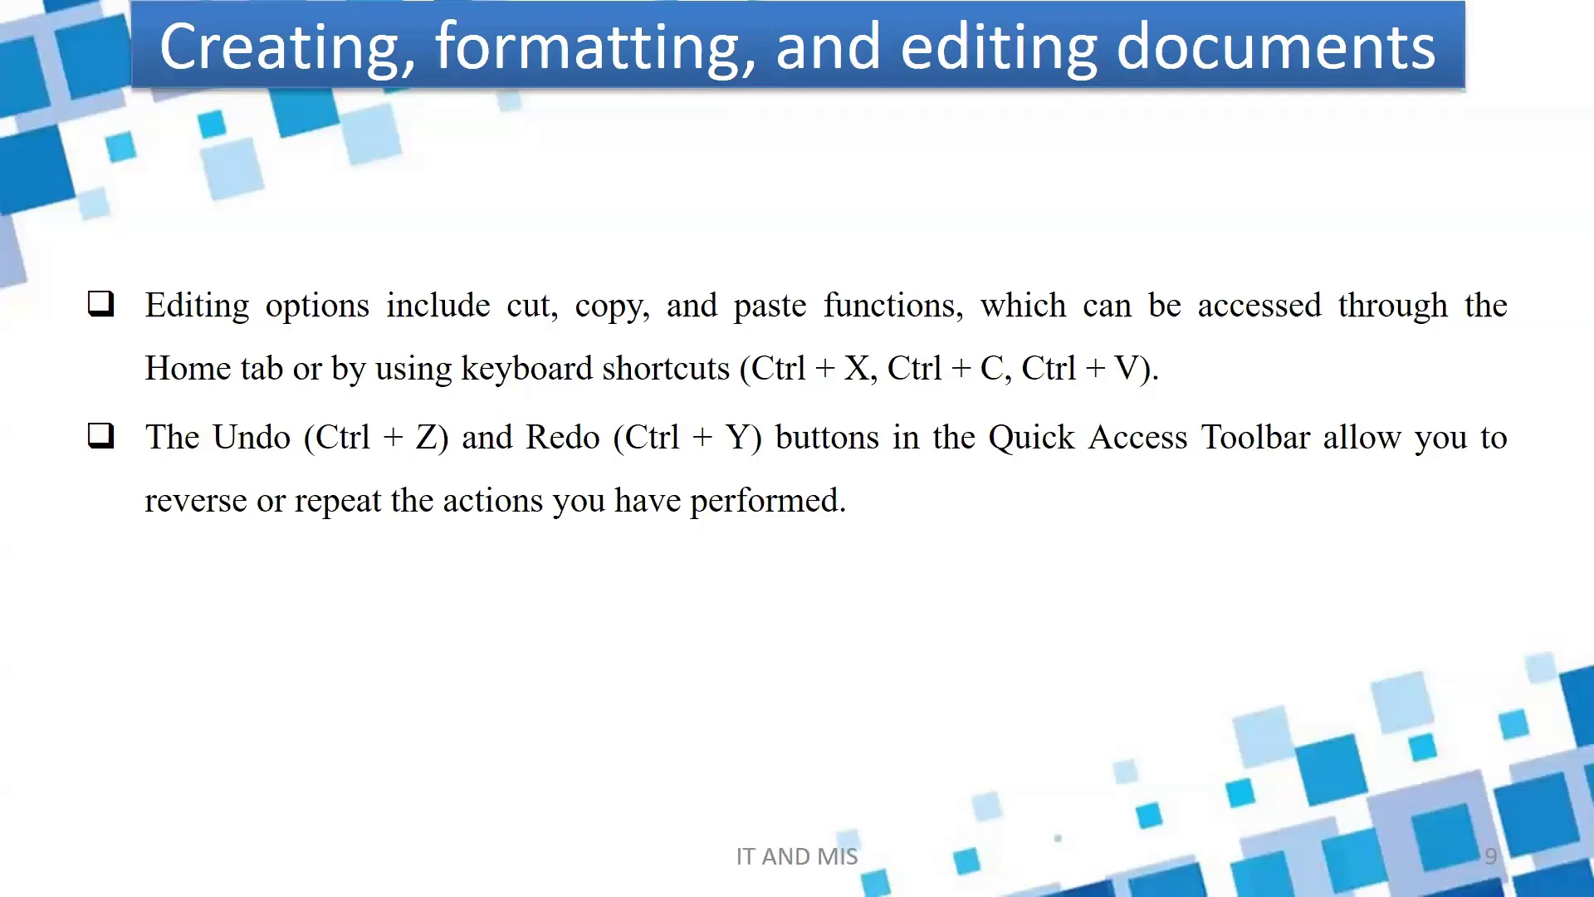
pyautogui.press('Right')
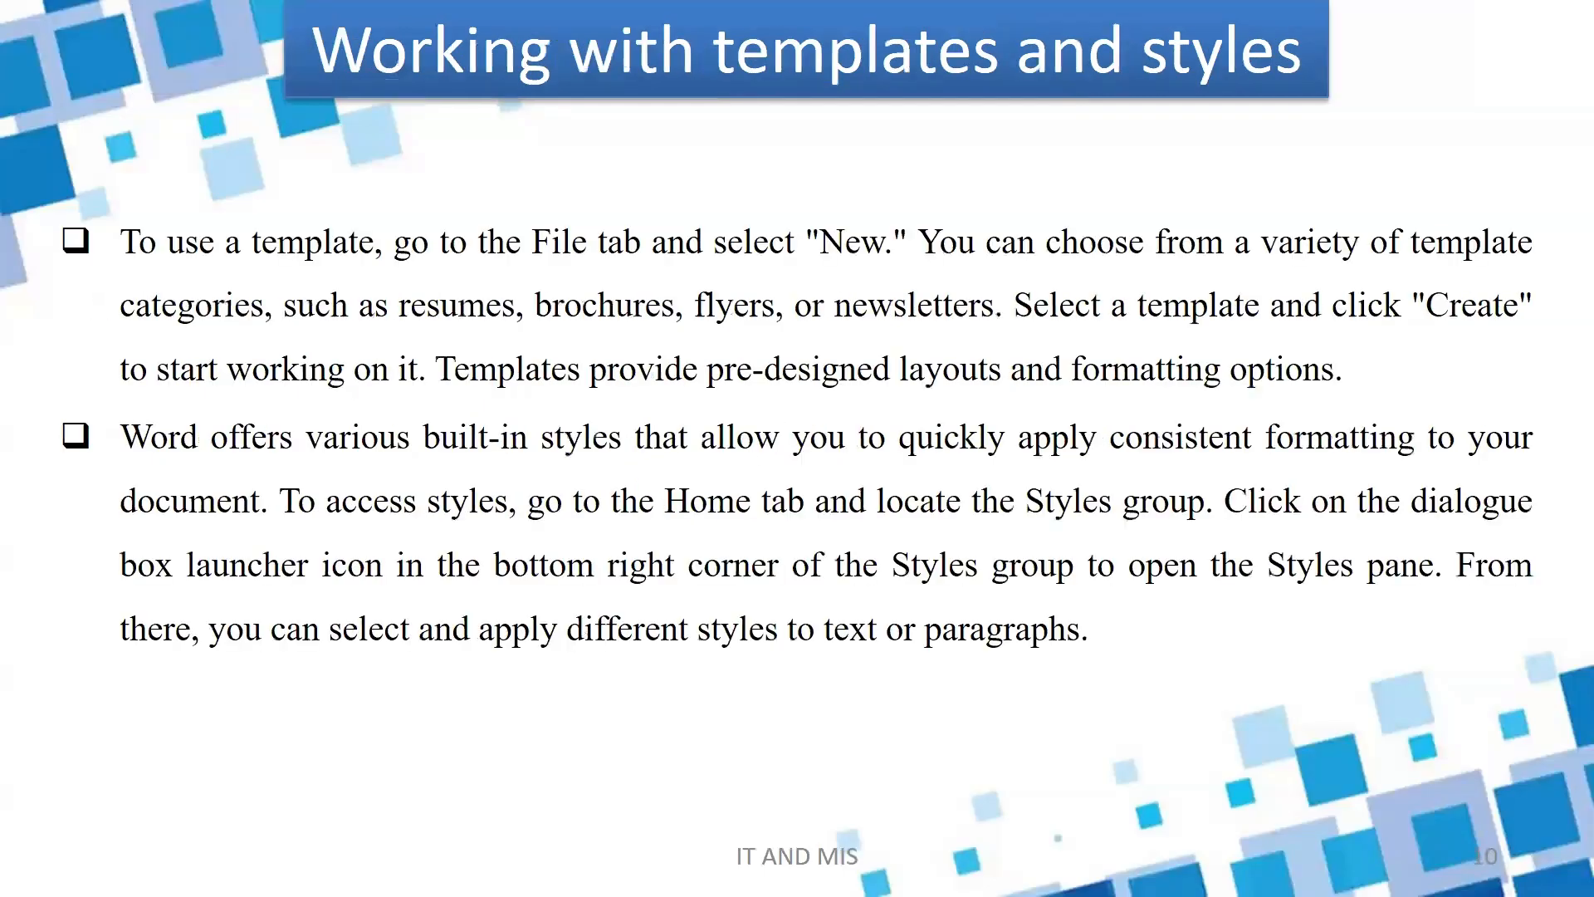
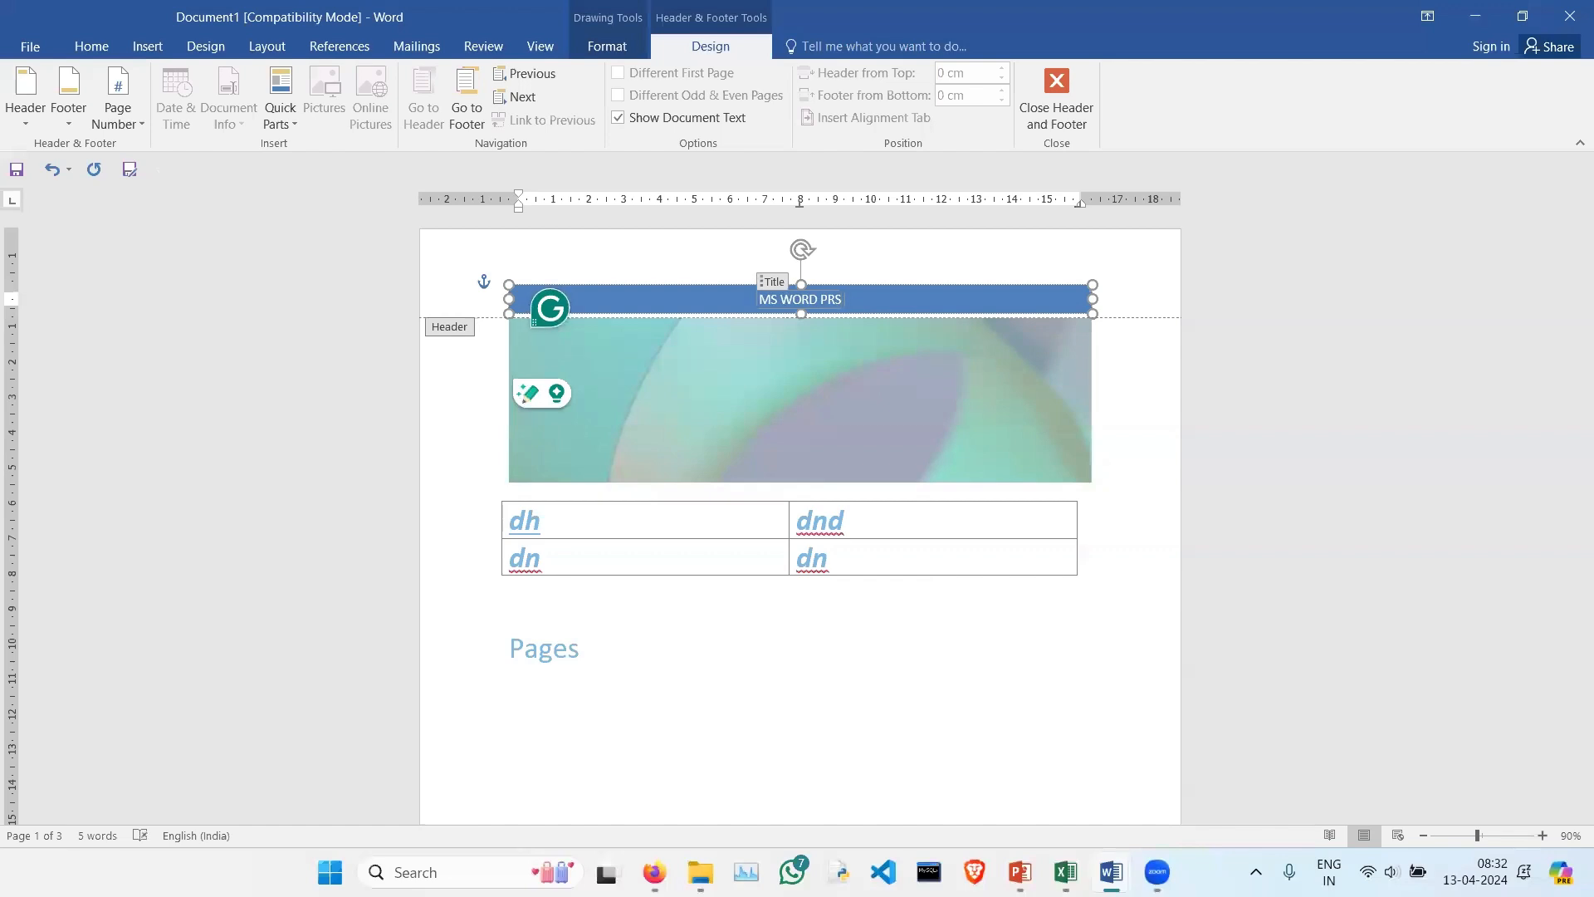
# Step: Replace the last word of the header title so it reads MS WORD CLASS, and return to the document body
pyautogui.press('BackSpace')
pyautogui.press('BackSpace')
pyautogui.press('BackSpace')
pyautogui.press('BackSpace')
pyautogui.write('CLASS')
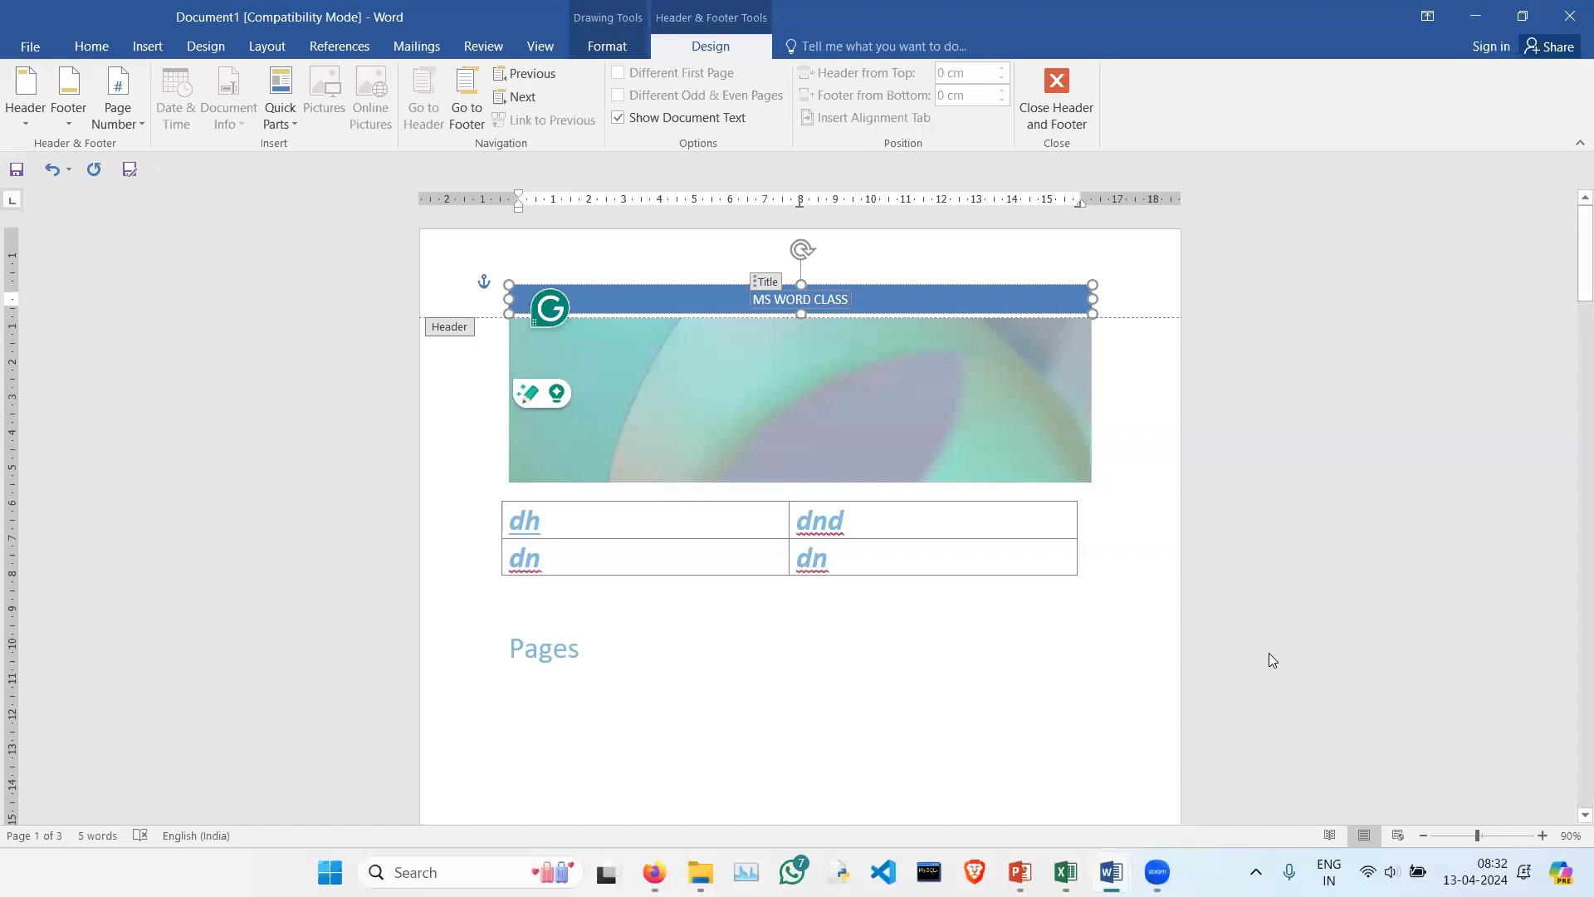
pyautogui.scroll(8, 1269, 653)
pyautogui.scroll(-3, 1271, 660)
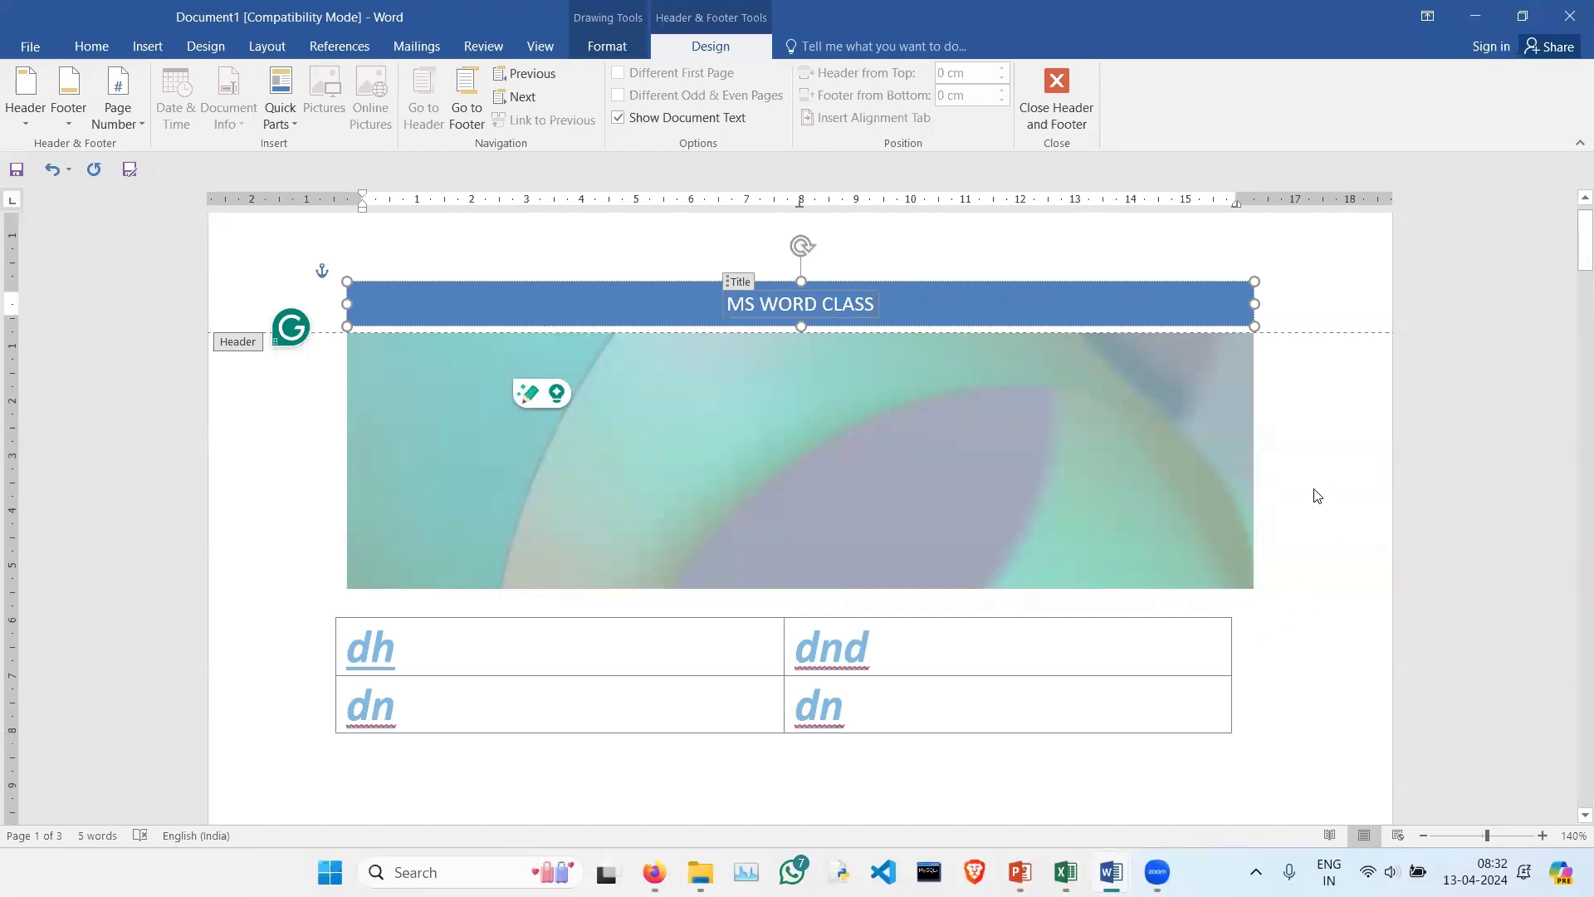
pyautogui.doubleClick(296, 445)
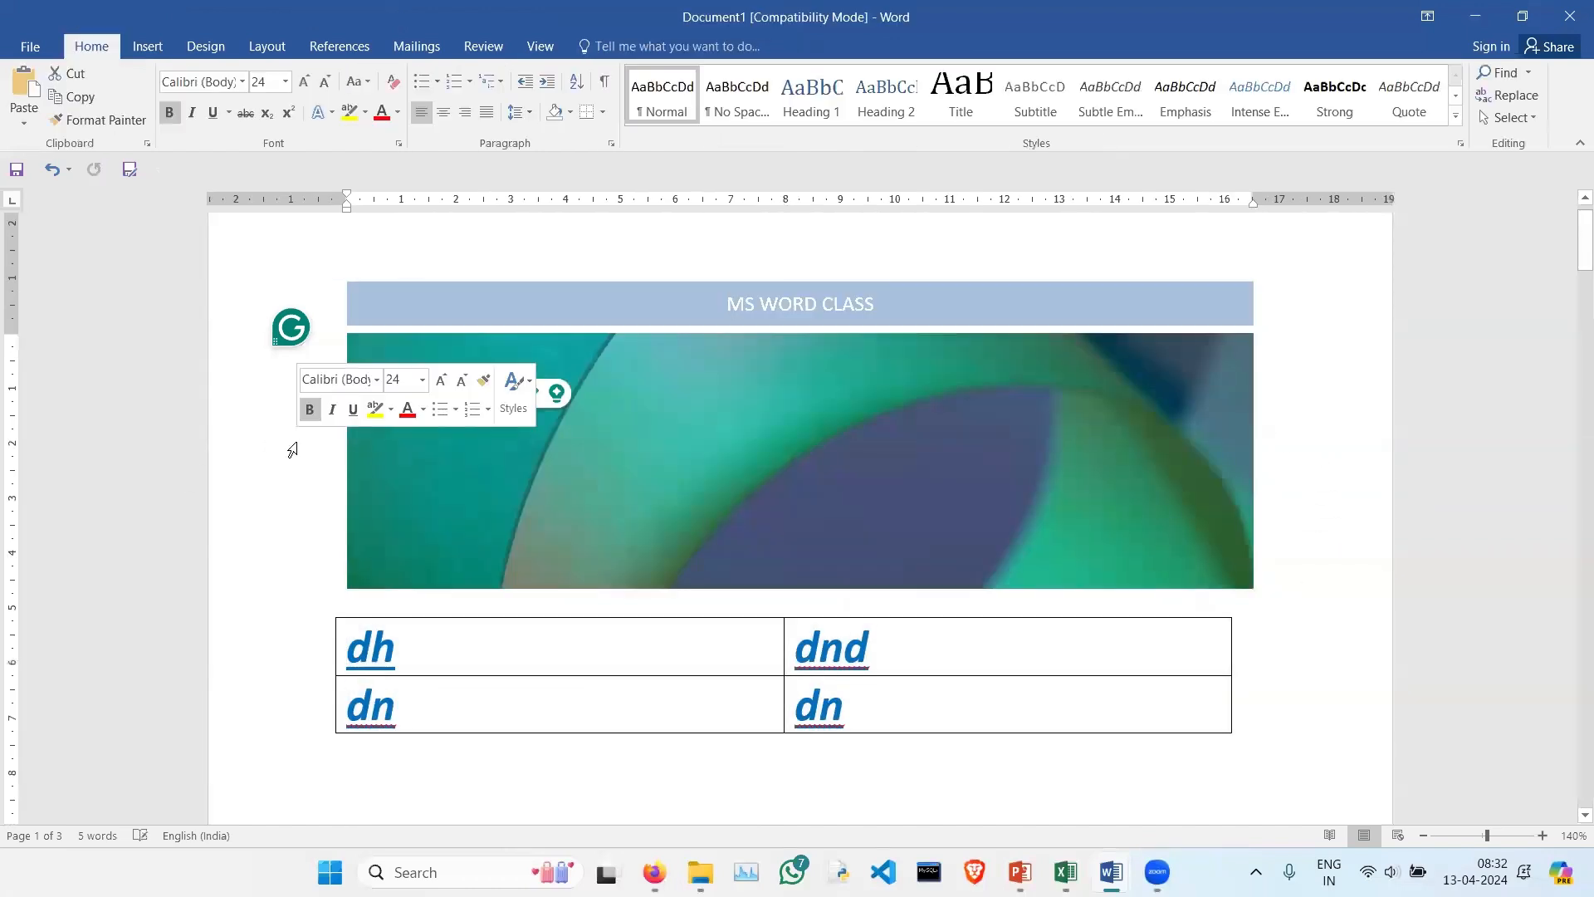
# Step: Insert the built-in Blank (Three Columns) footer into the document
pyautogui.scroll(-5, 1237, 498)
pyautogui.scroll(-10, 1240, 492)
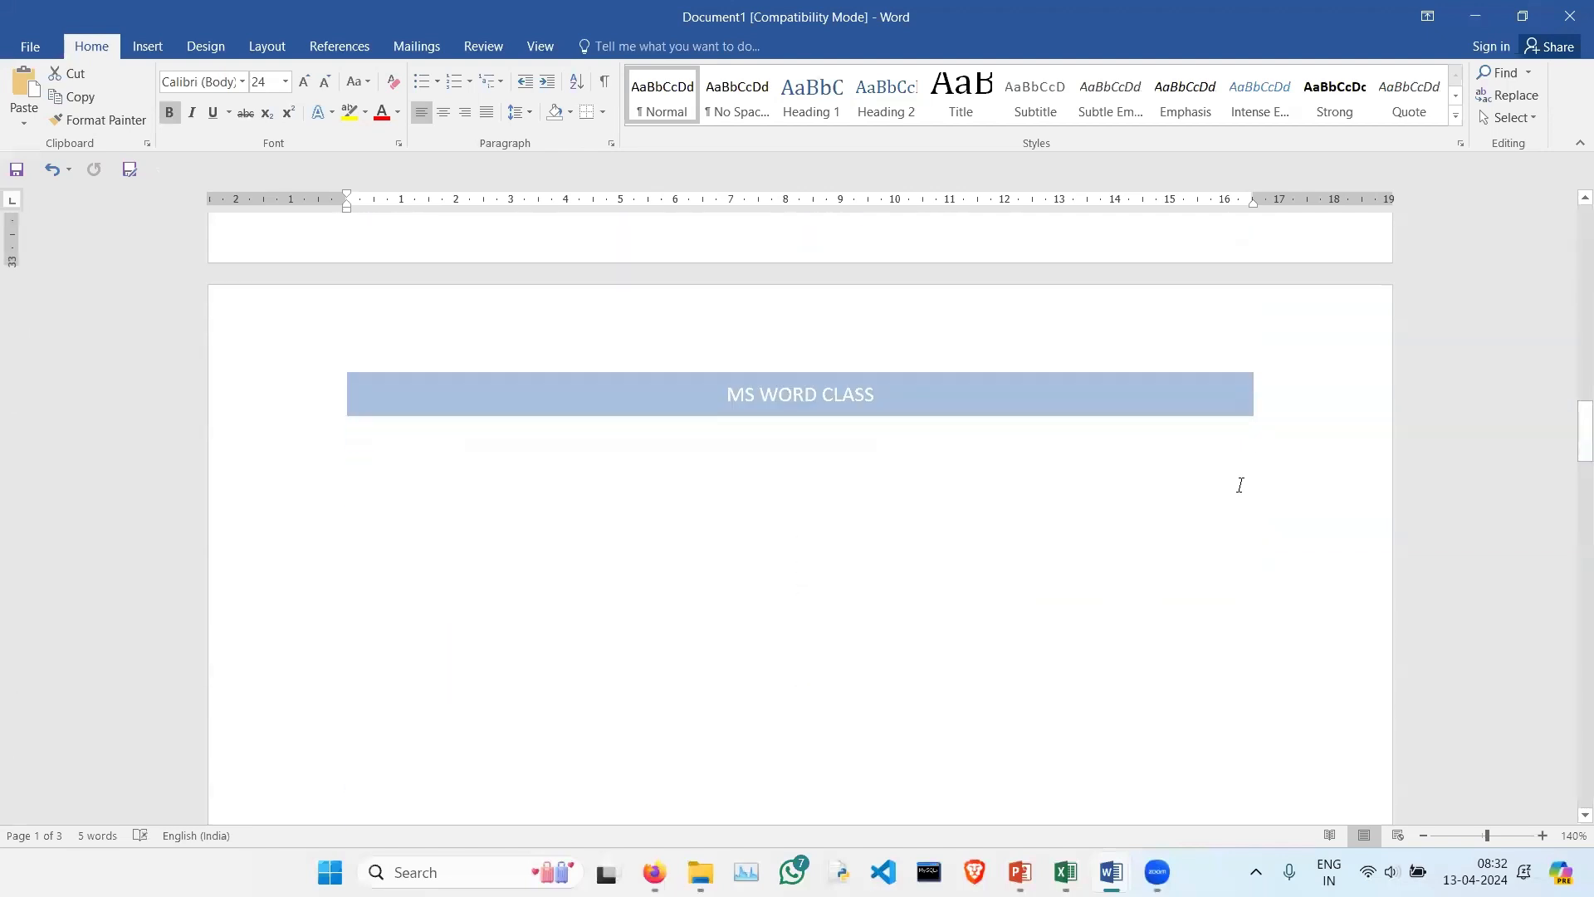
pyautogui.scroll(-15, 837, 415)
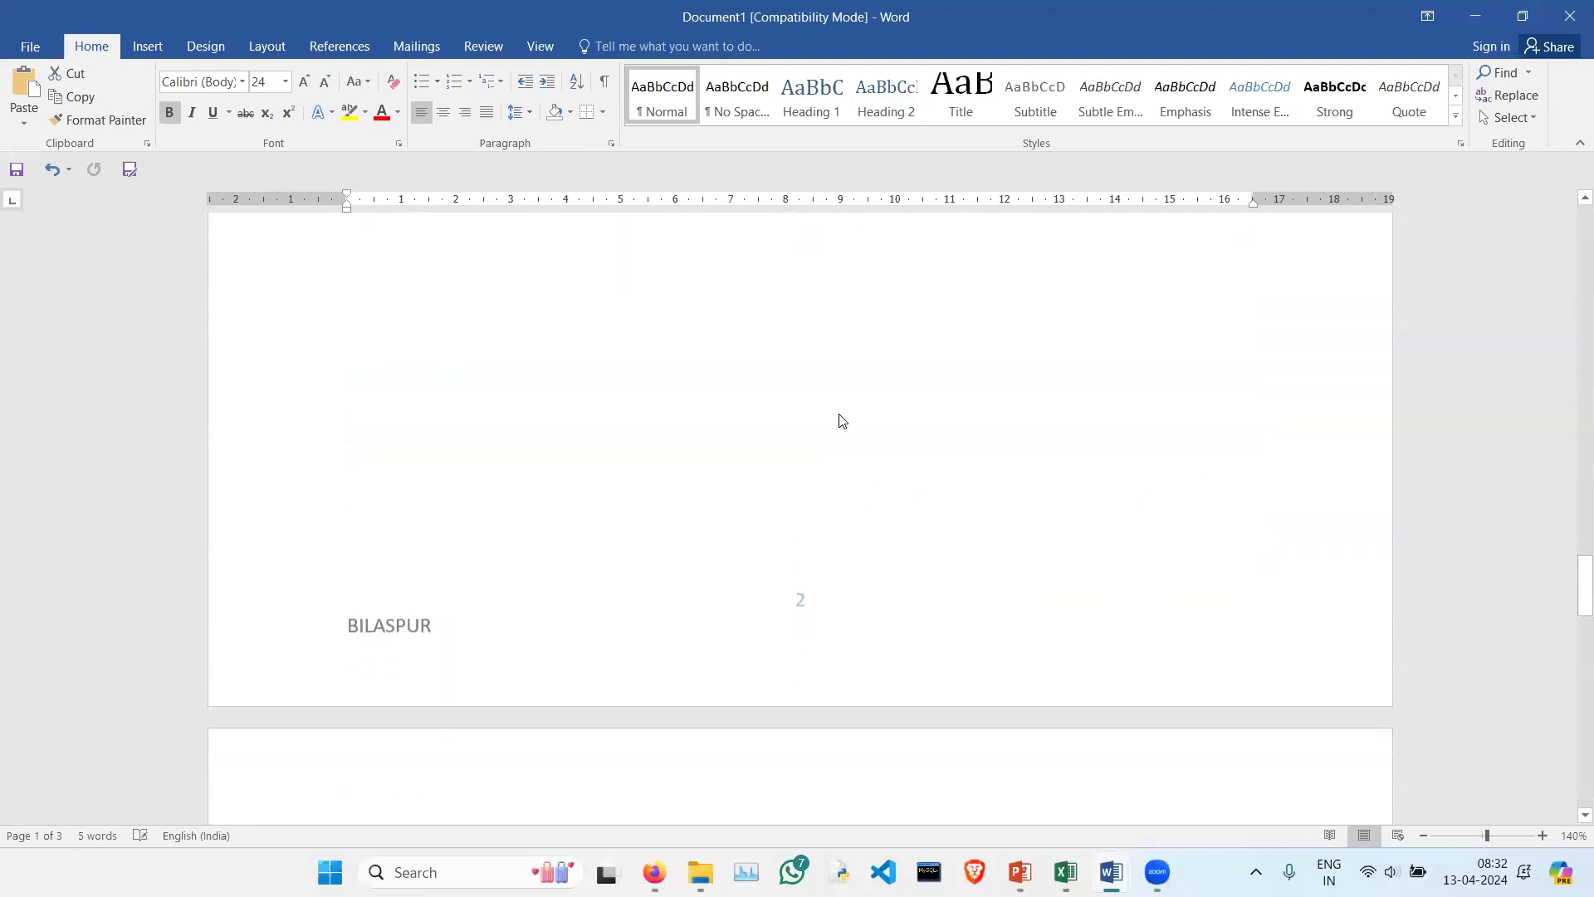
pyautogui.scroll(4, 844, 413)
pyautogui.scroll(20, 847, 407)
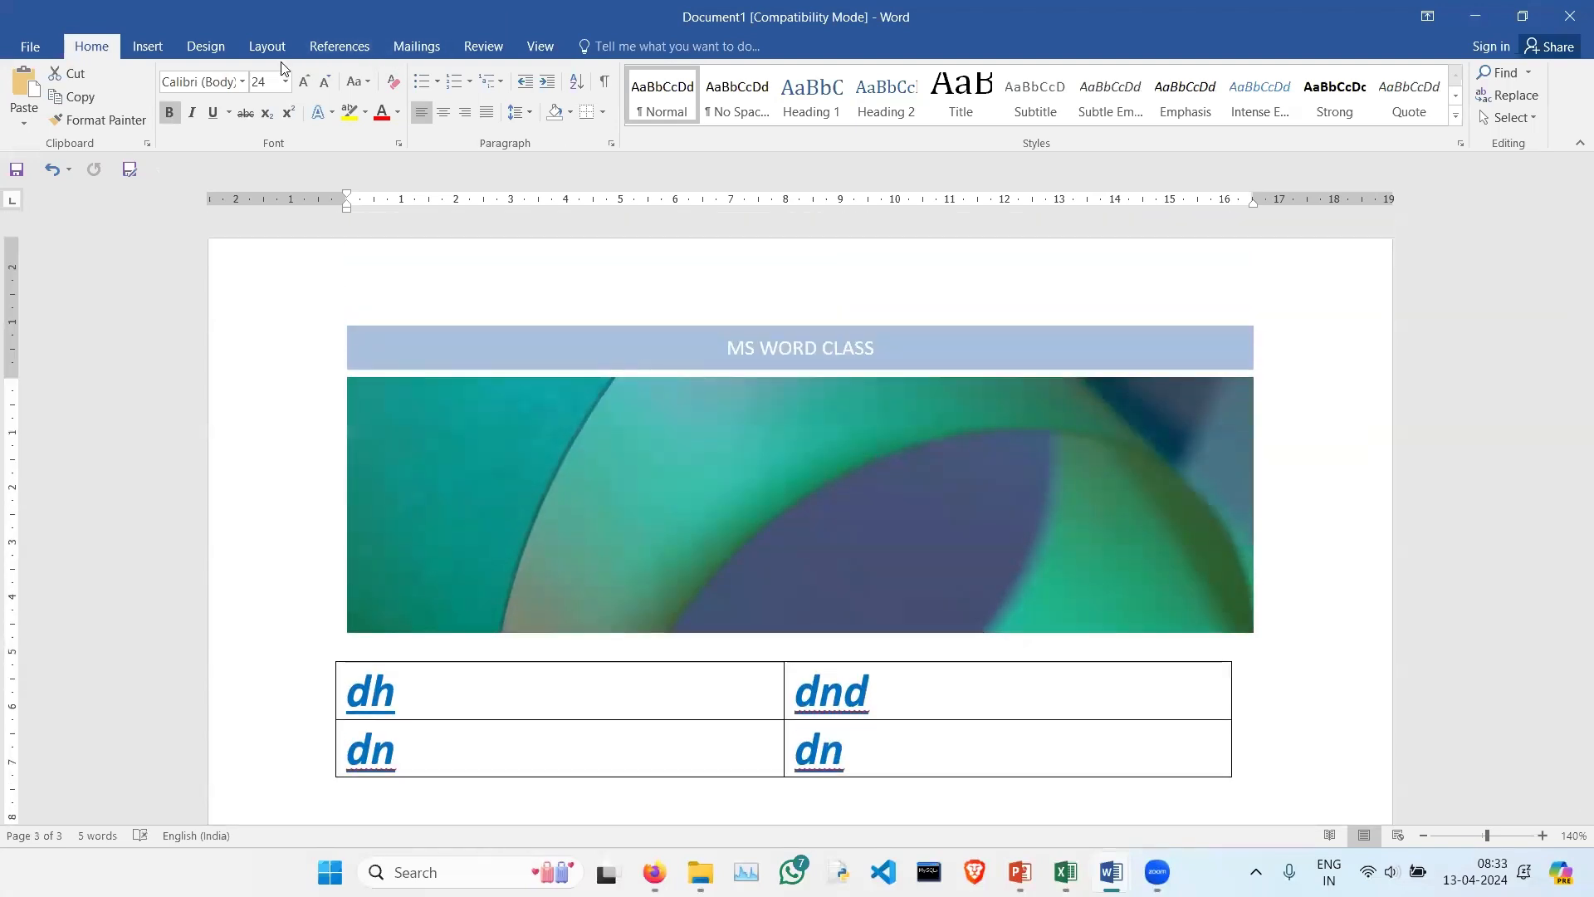
pyautogui.click(147, 47)
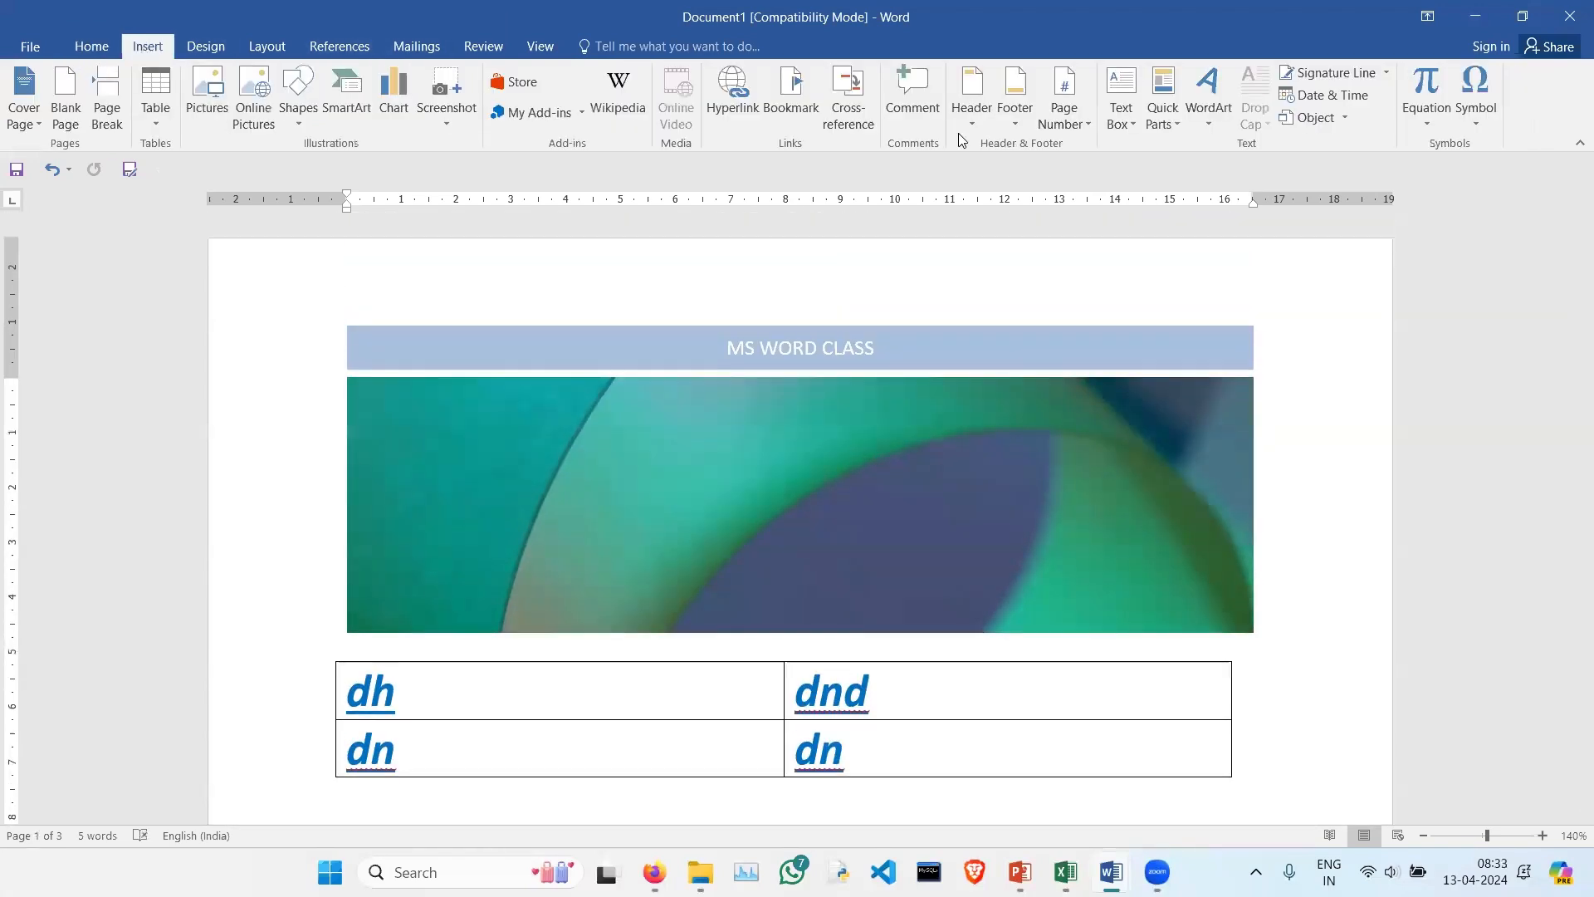
pyautogui.click(1029, 118)
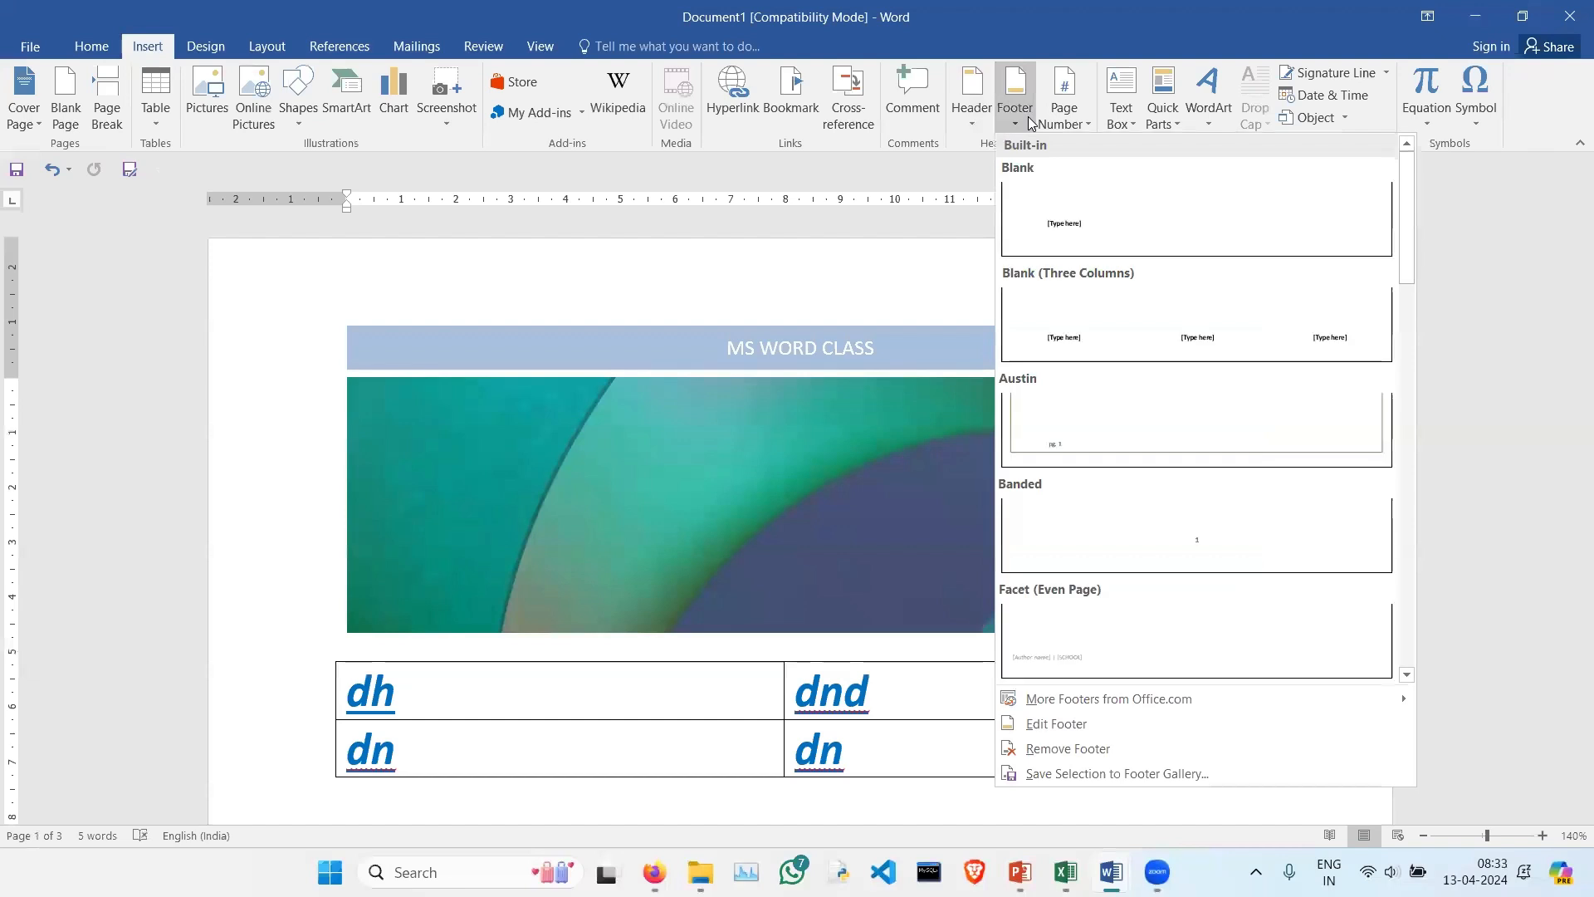
pyautogui.click(1071, 120)
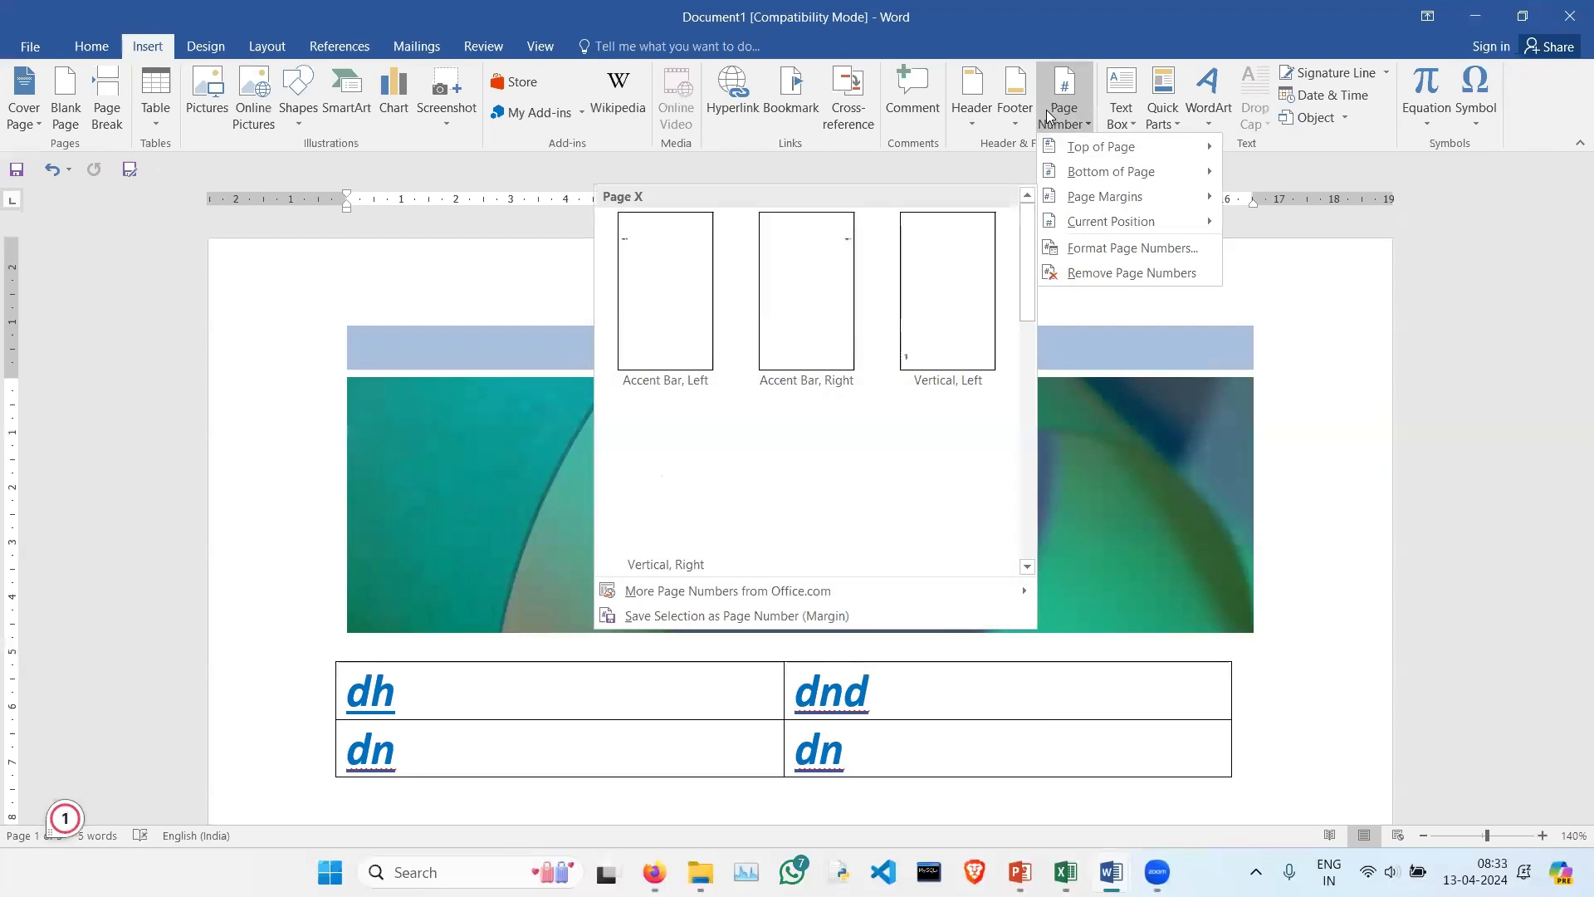
pyautogui.click(1015, 104)
pyautogui.click(1015, 103)
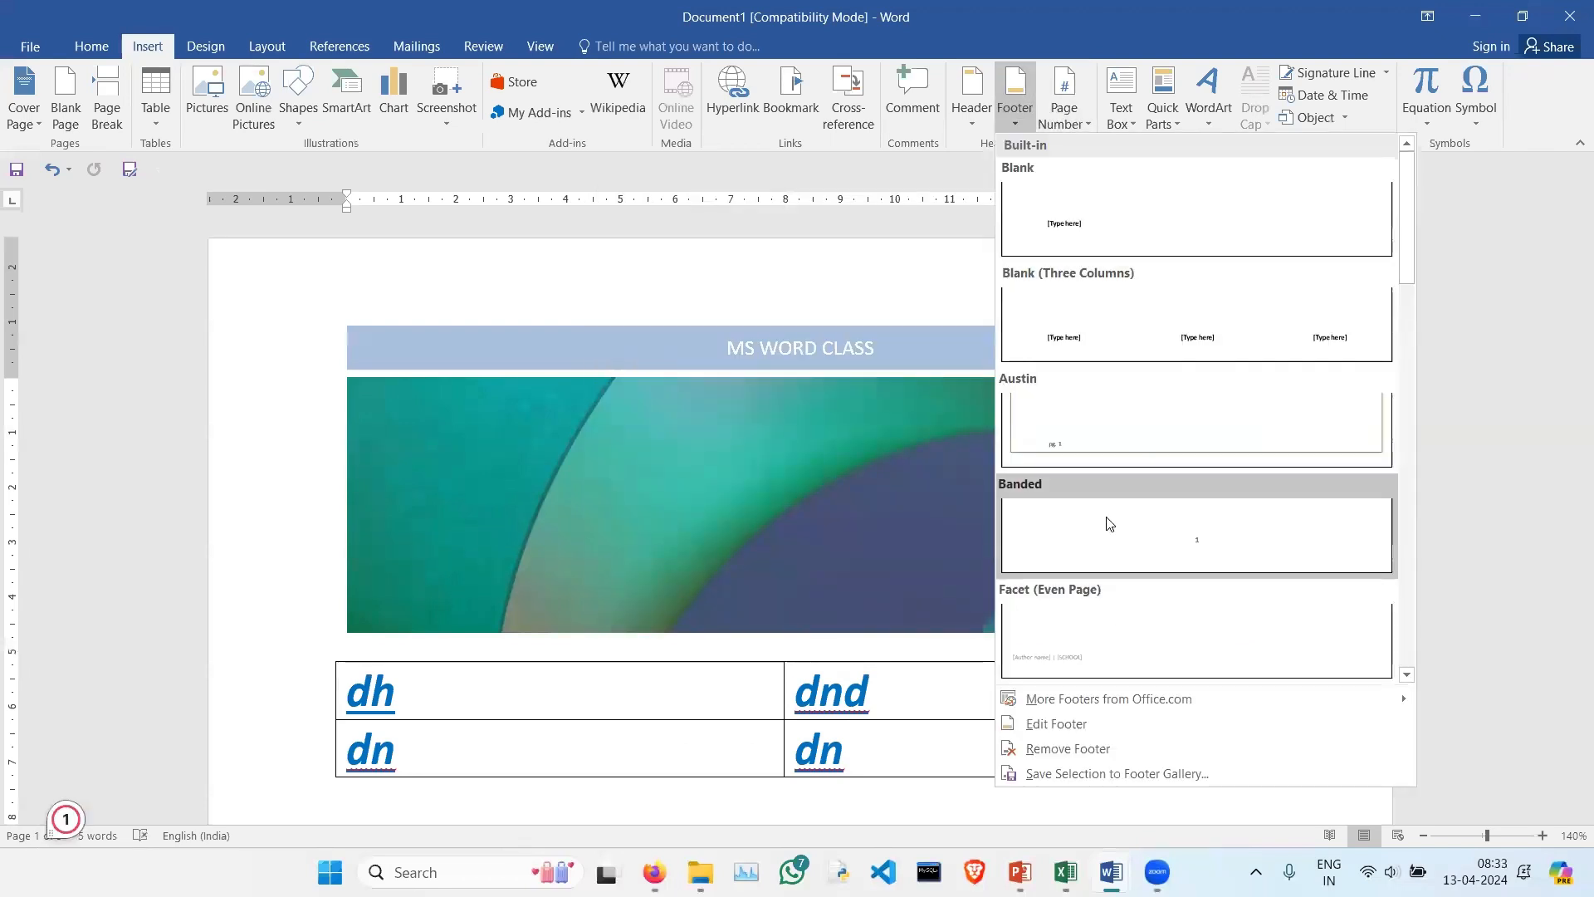
pyautogui.click(1186, 338)
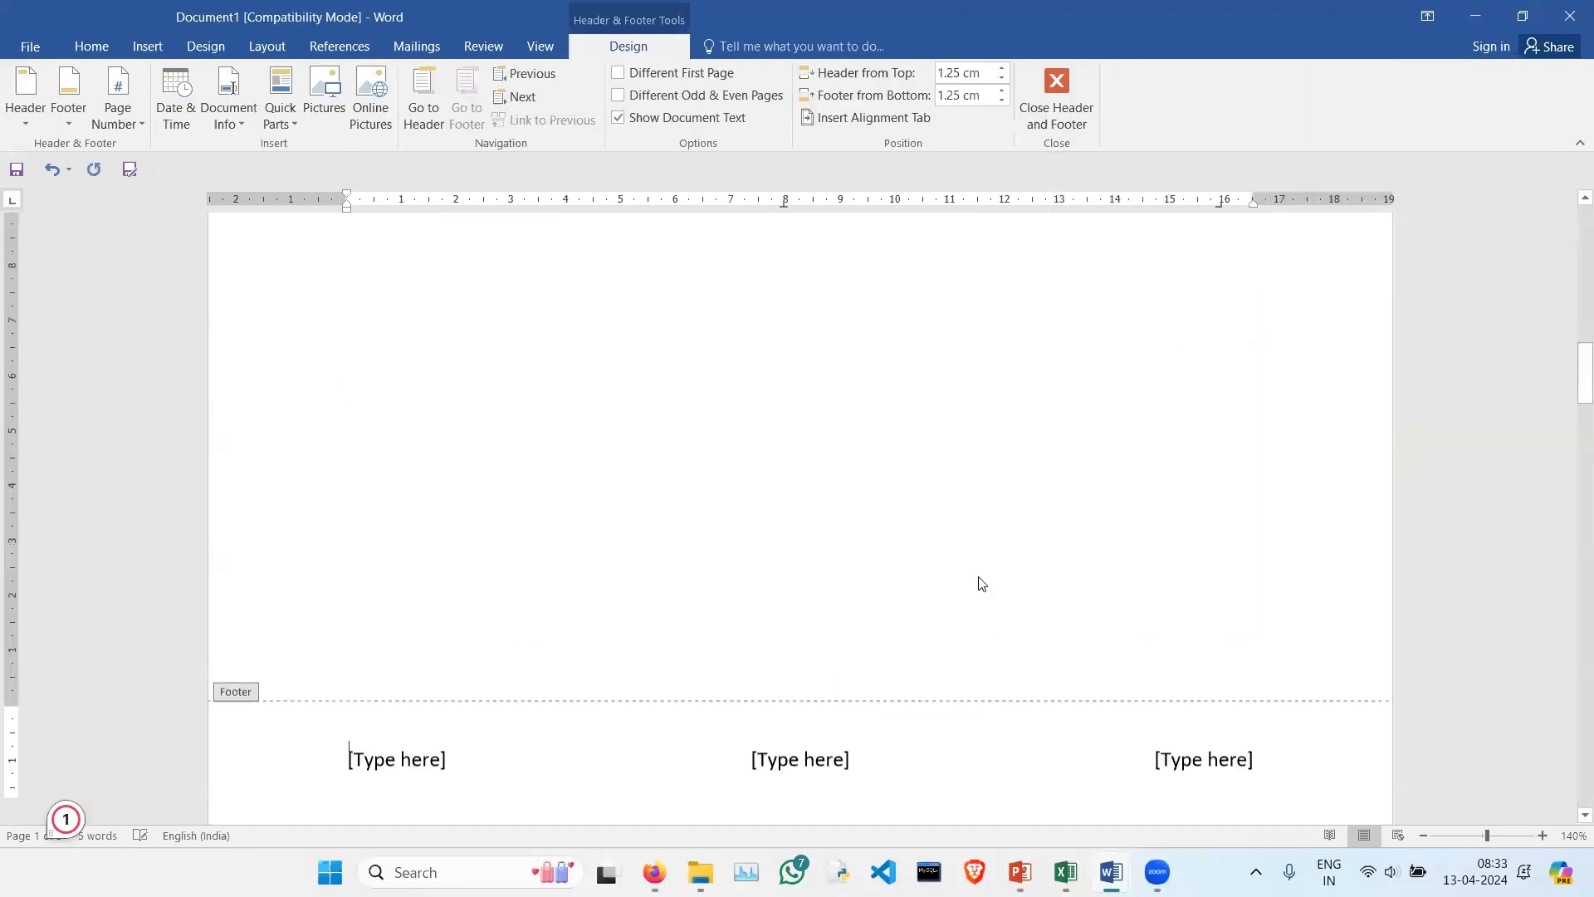
# Step: Fill the three footer placeholders with PSSOU, www and contact, and close the footer
pyautogui.click(407, 728)
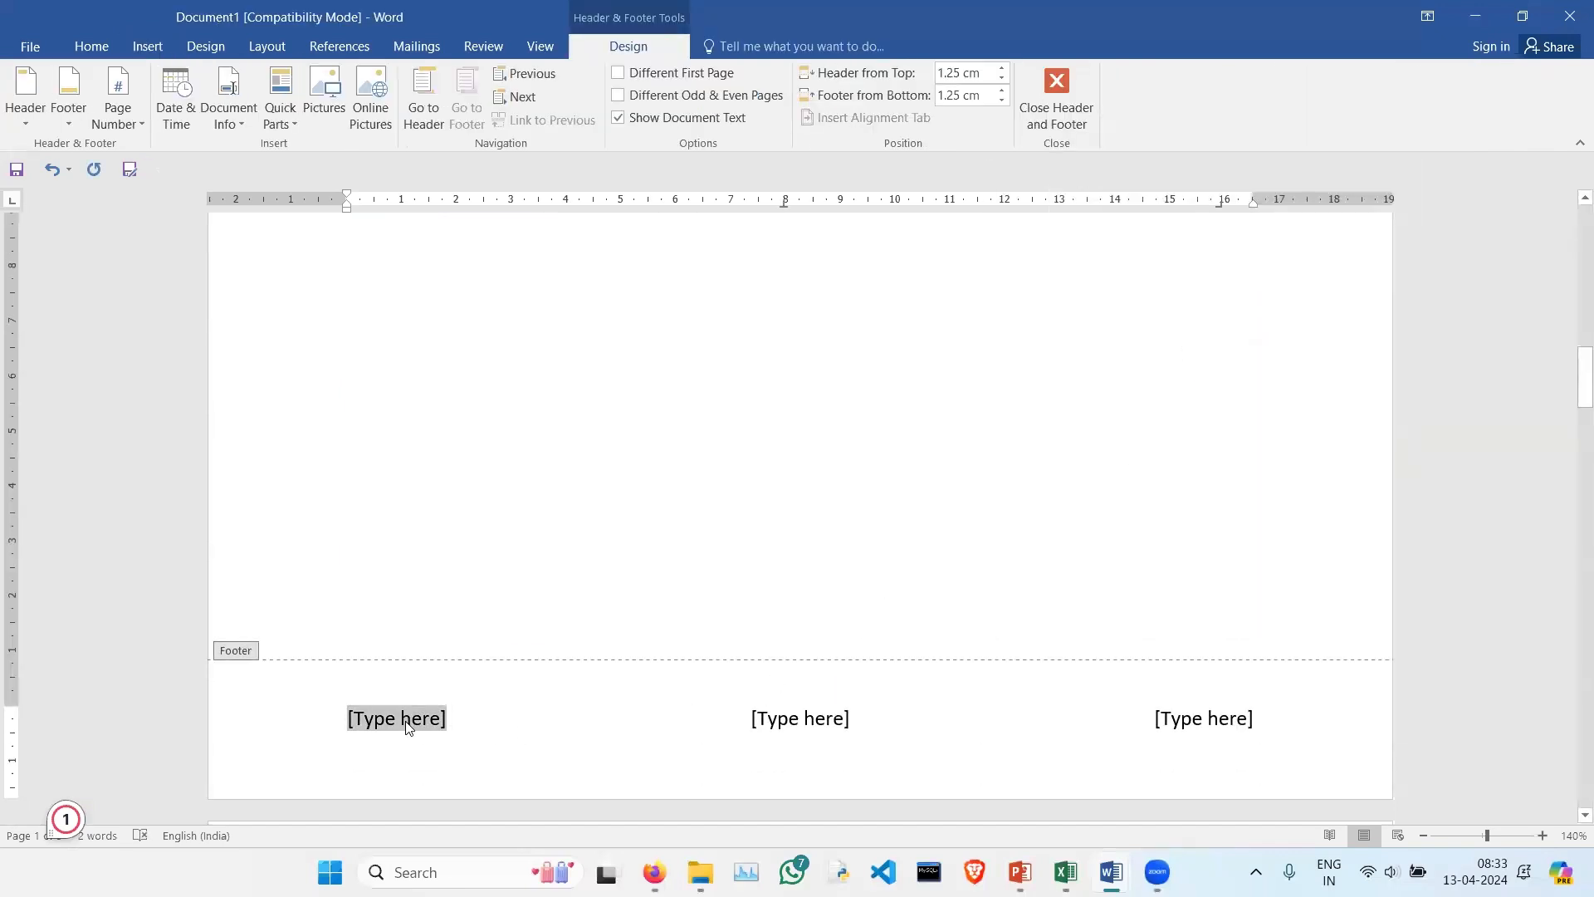
pyautogui.write('PAS')
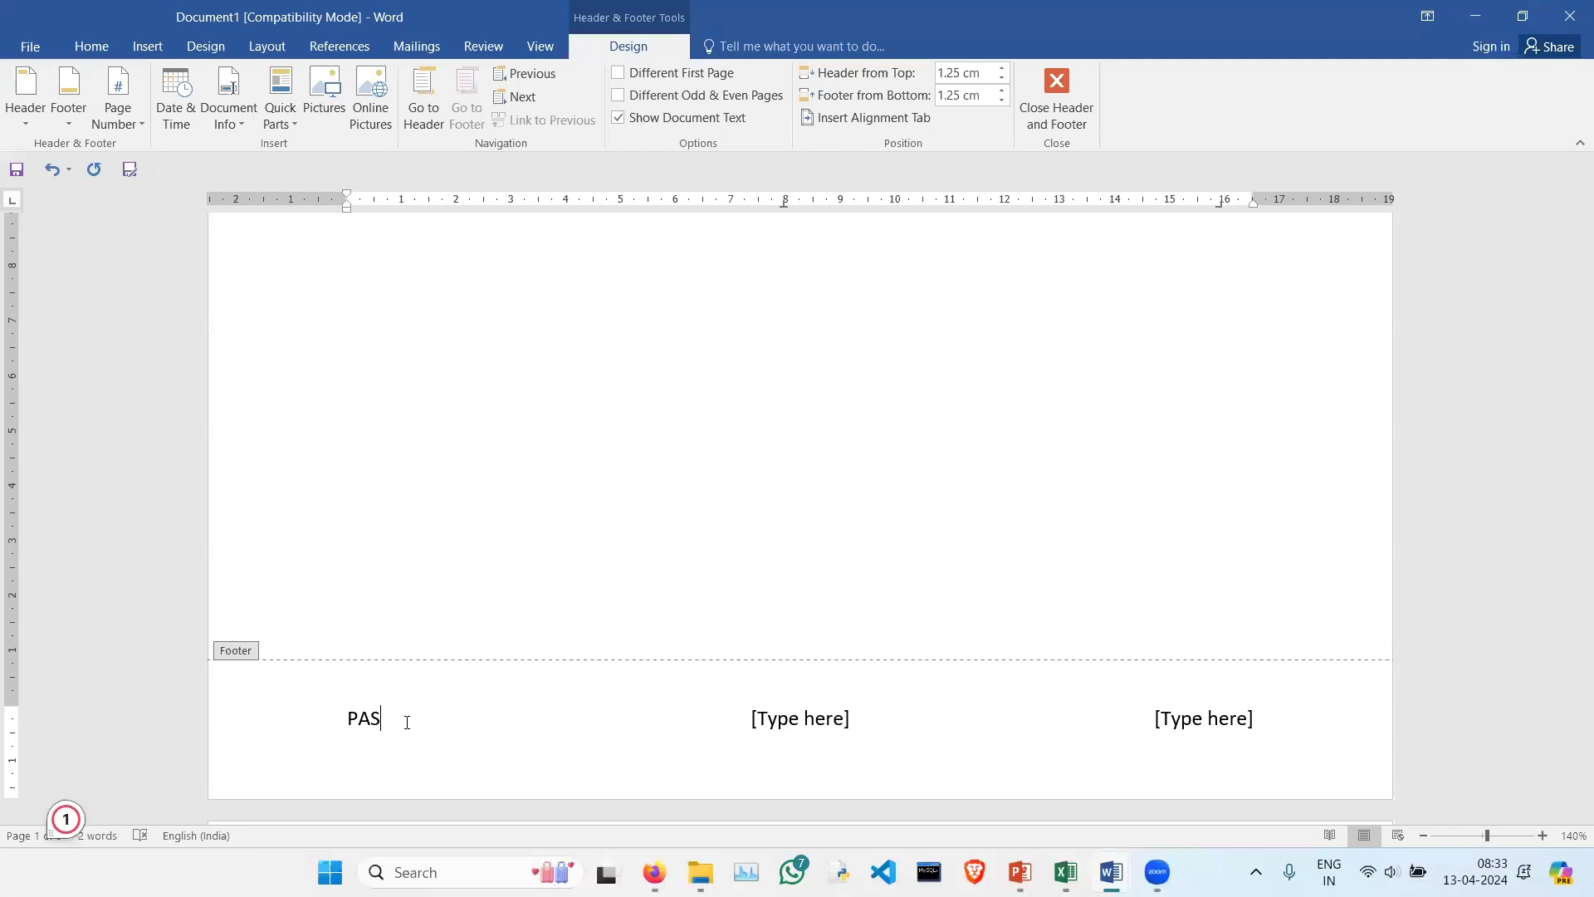
pyautogui.write('OU')
pyautogui.click(786, 726)
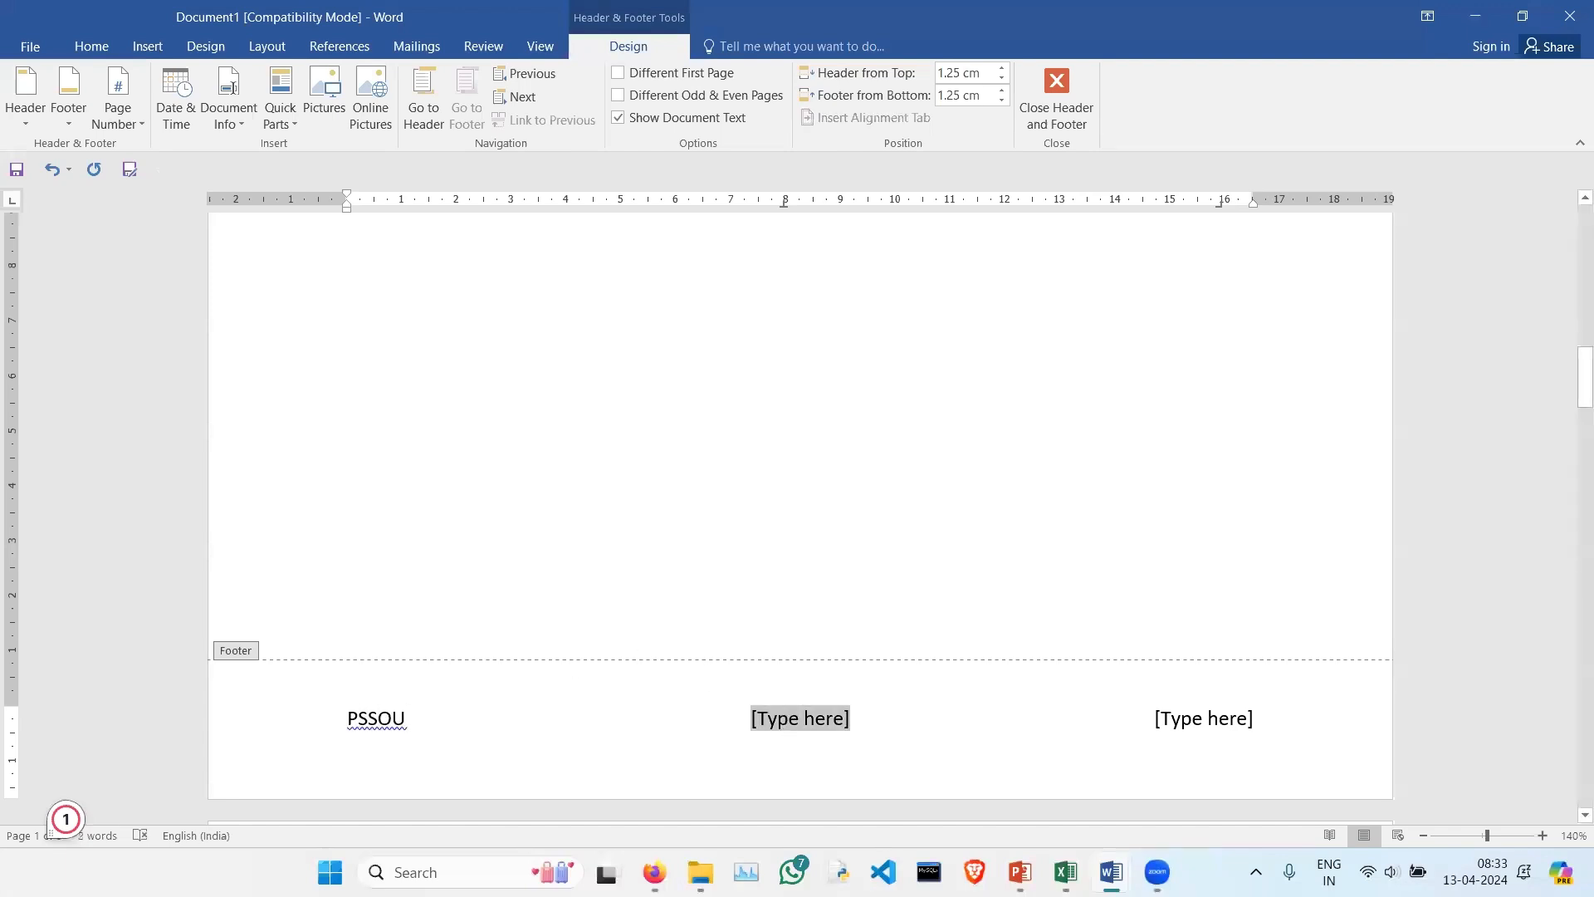
pyautogui.write('www')
pyautogui.click(1167, 728)
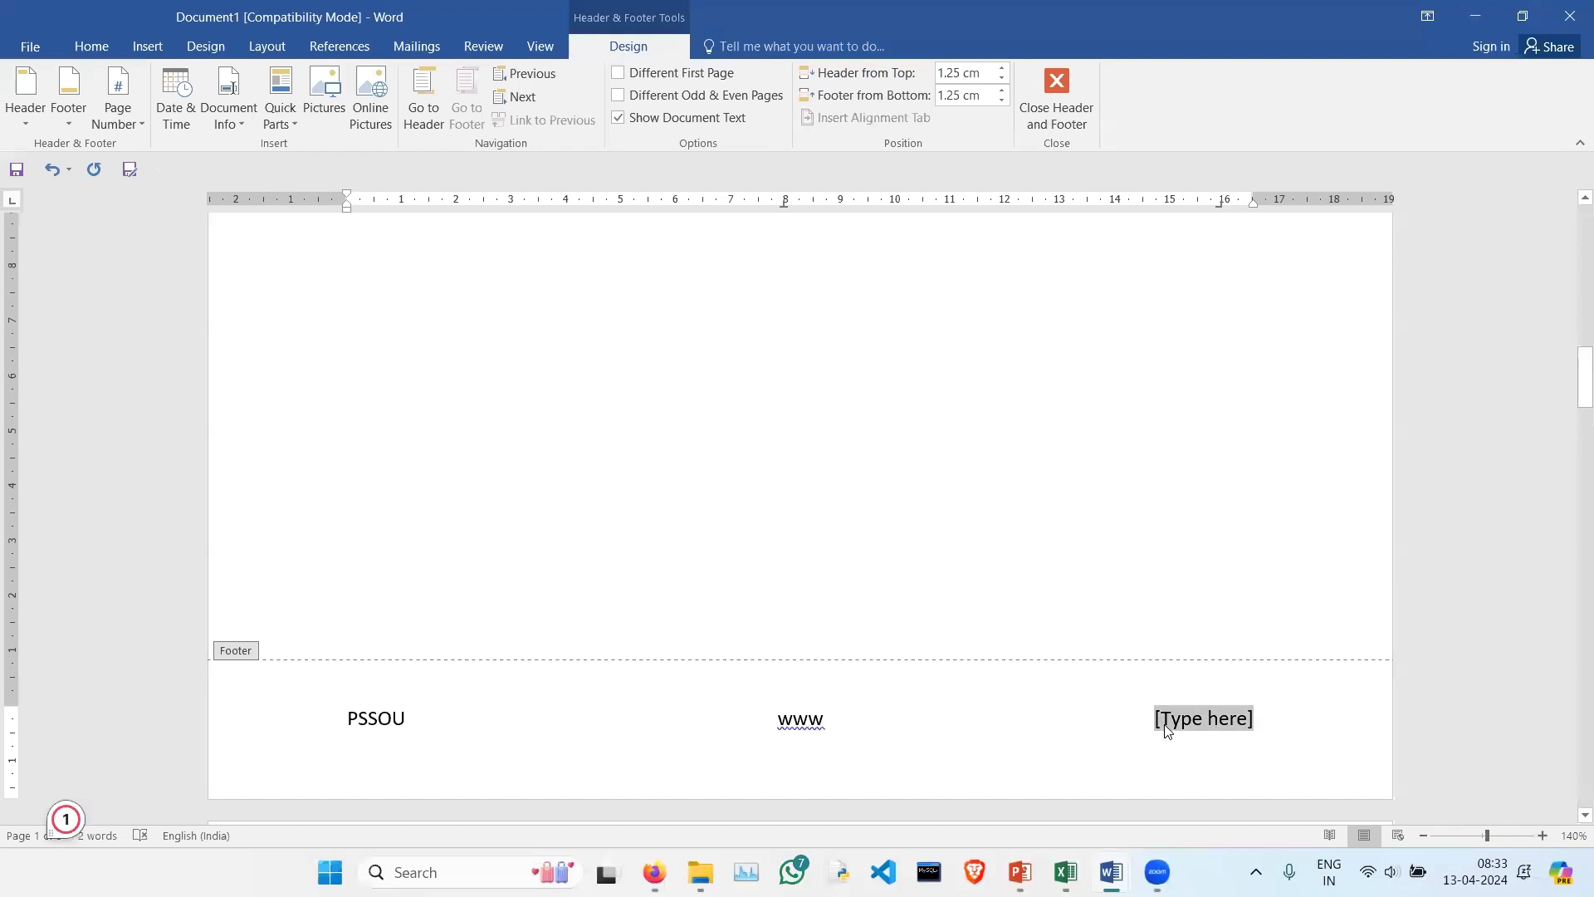
pyautogui.write('contact')
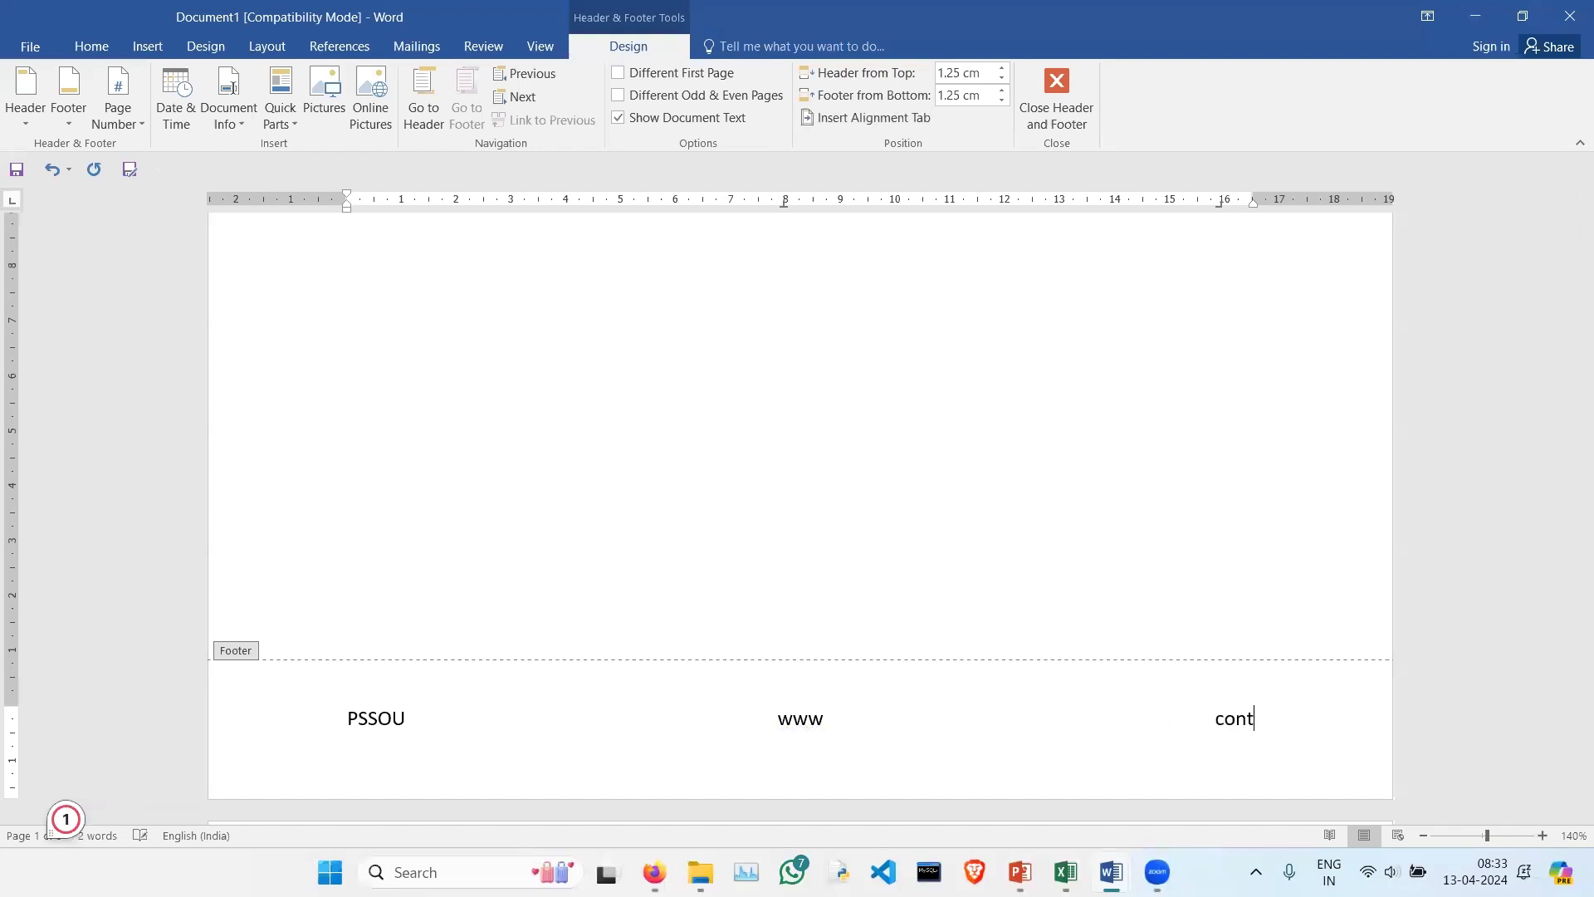
pyautogui.doubleClick(1124, 550)
# Step: Switch to the PowerPoint slide show and advance to the slide on creating and managing tables, charts, and graphs
pyautogui.scroll(-5, 1124, 550)
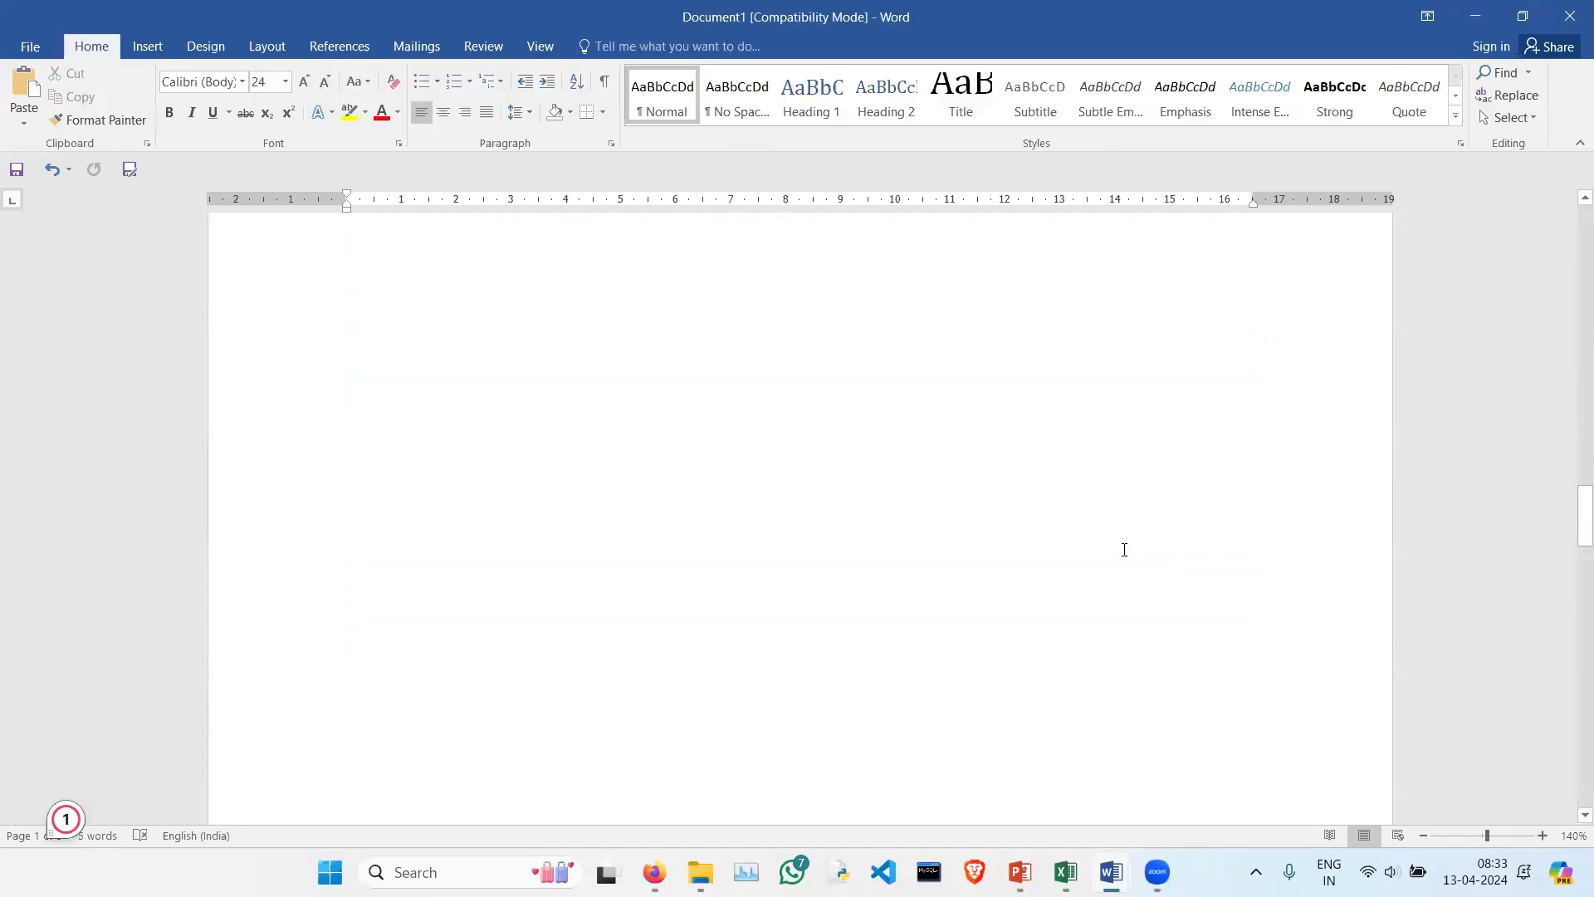
pyautogui.scroll(-7, 1124, 550)
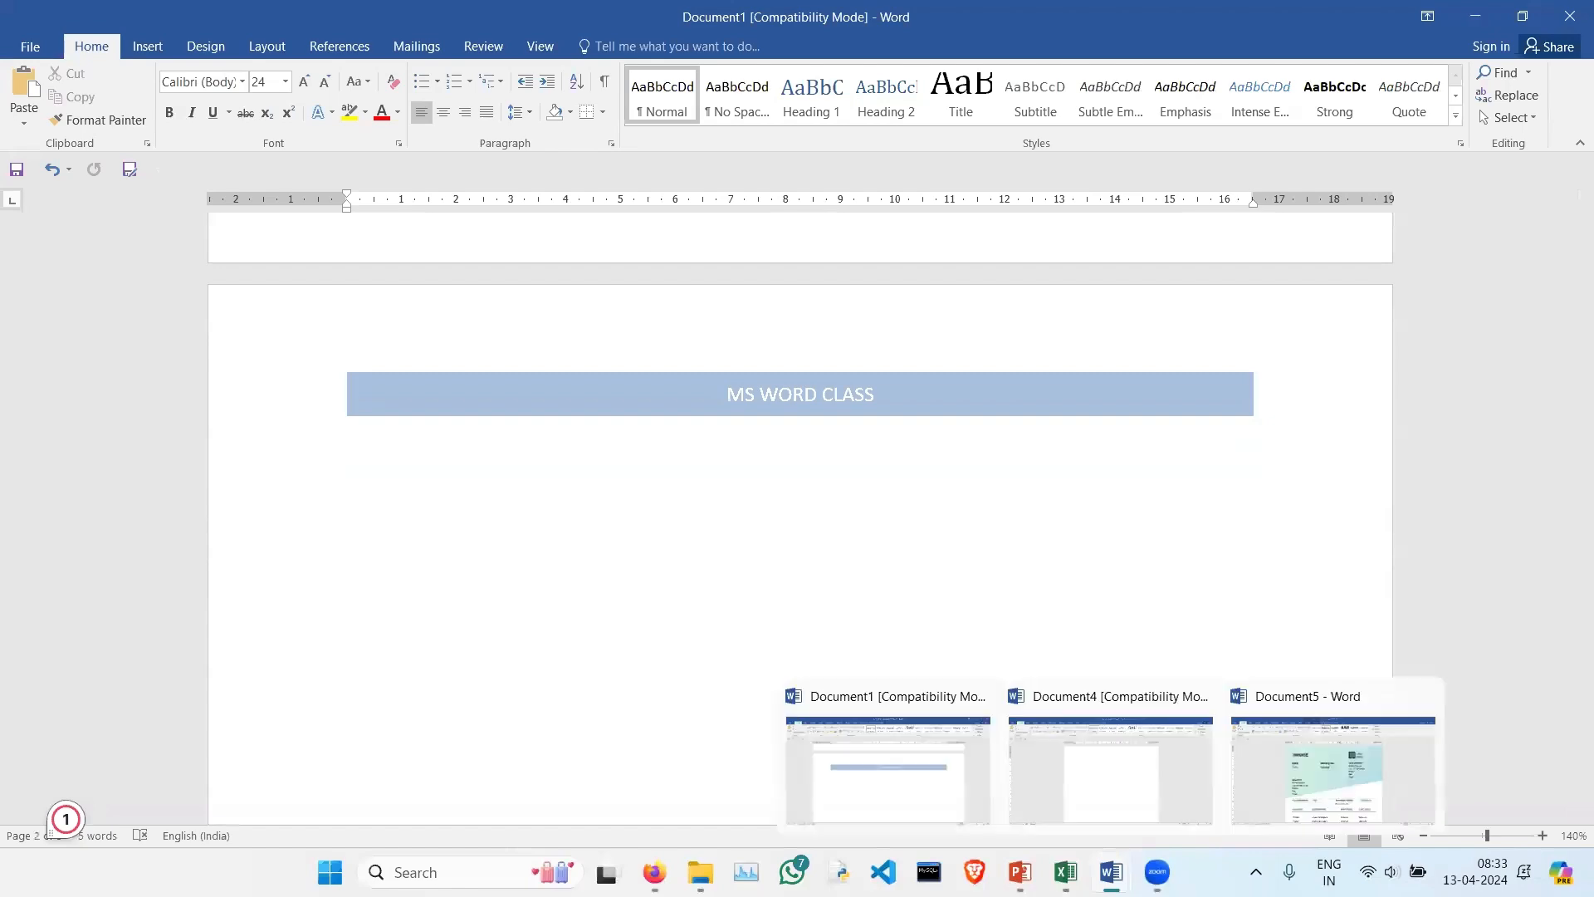
pyautogui.click(1124, 756)
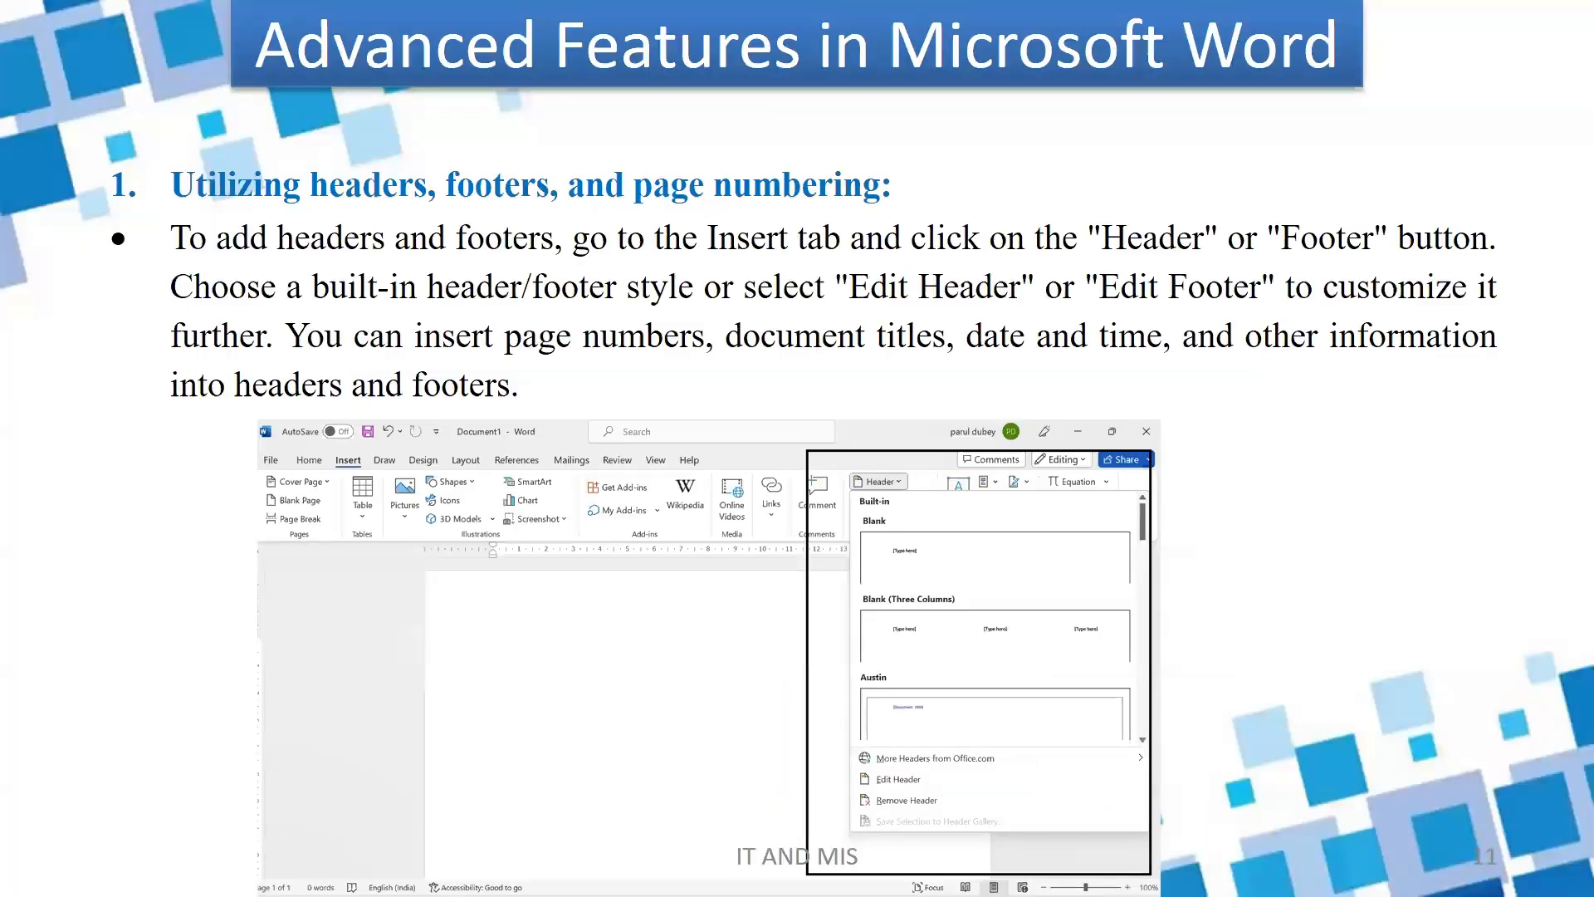
pyautogui.press('Right')
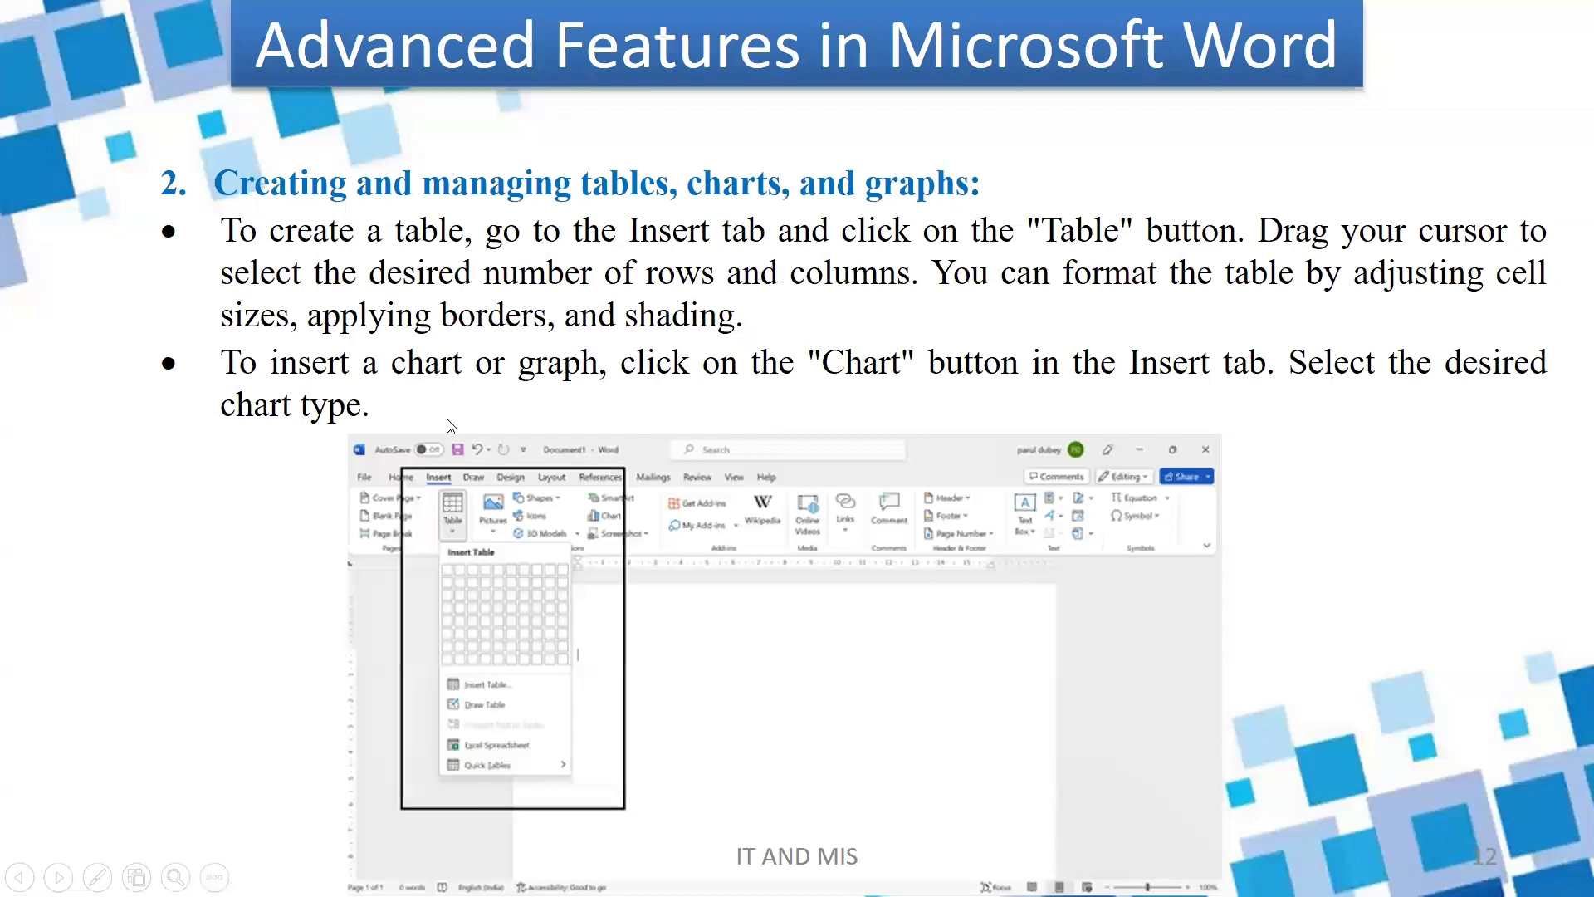
# Step: Switch to Word and insert a table with 5 columns and 3 rows on the blank third page
pyautogui.hotkey('alt', 'Tab')
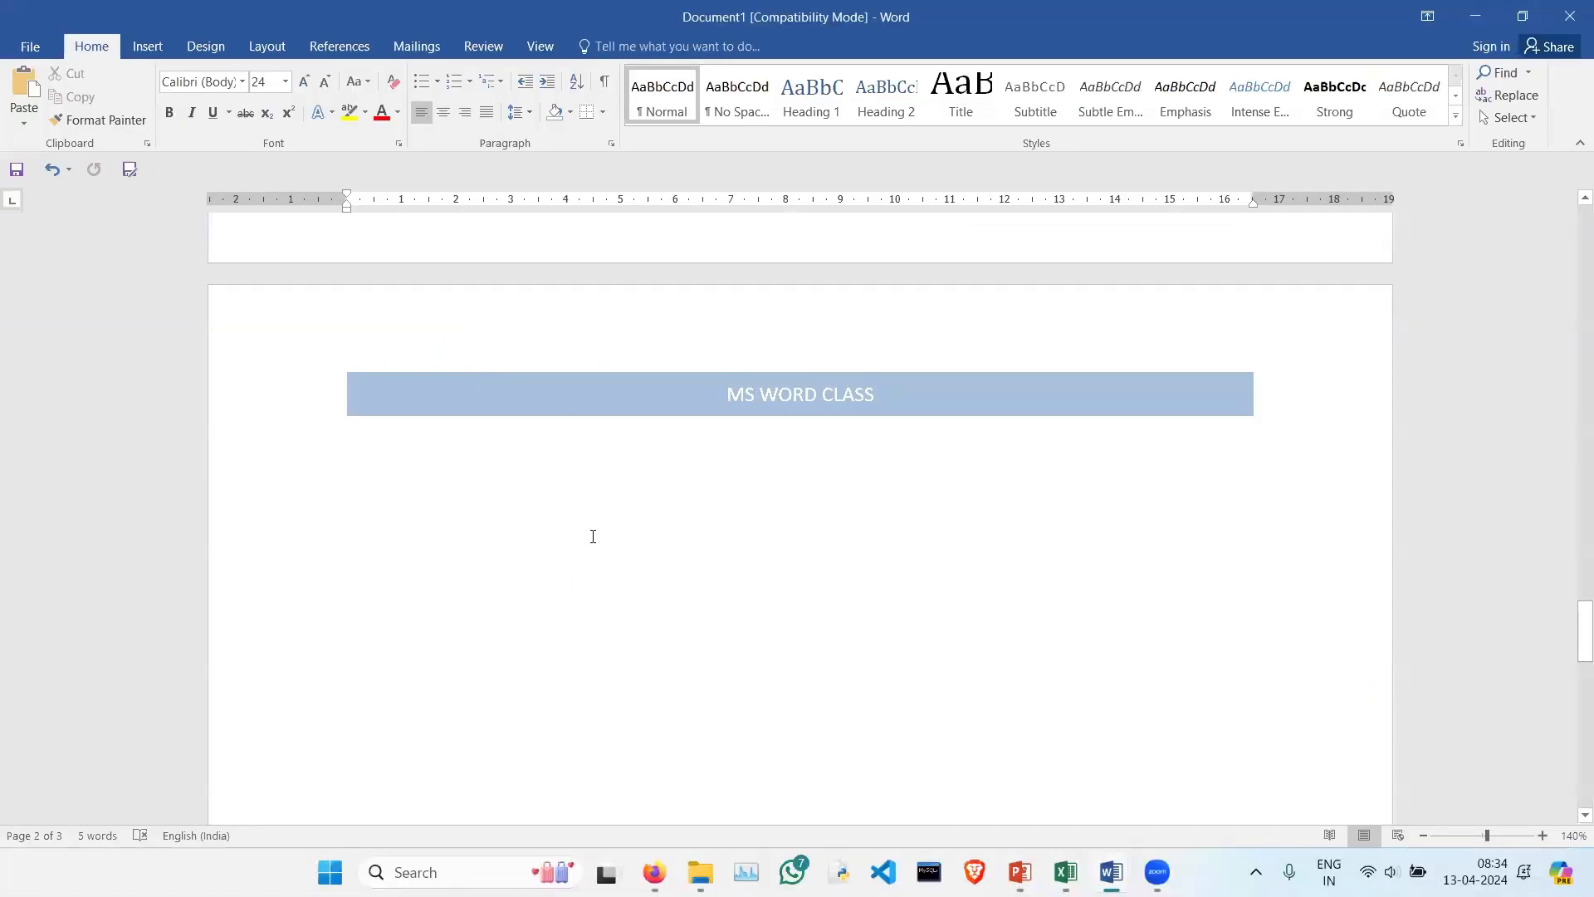
pyautogui.click(593, 535)
pyautogui.scroll(-3, 565, 465)
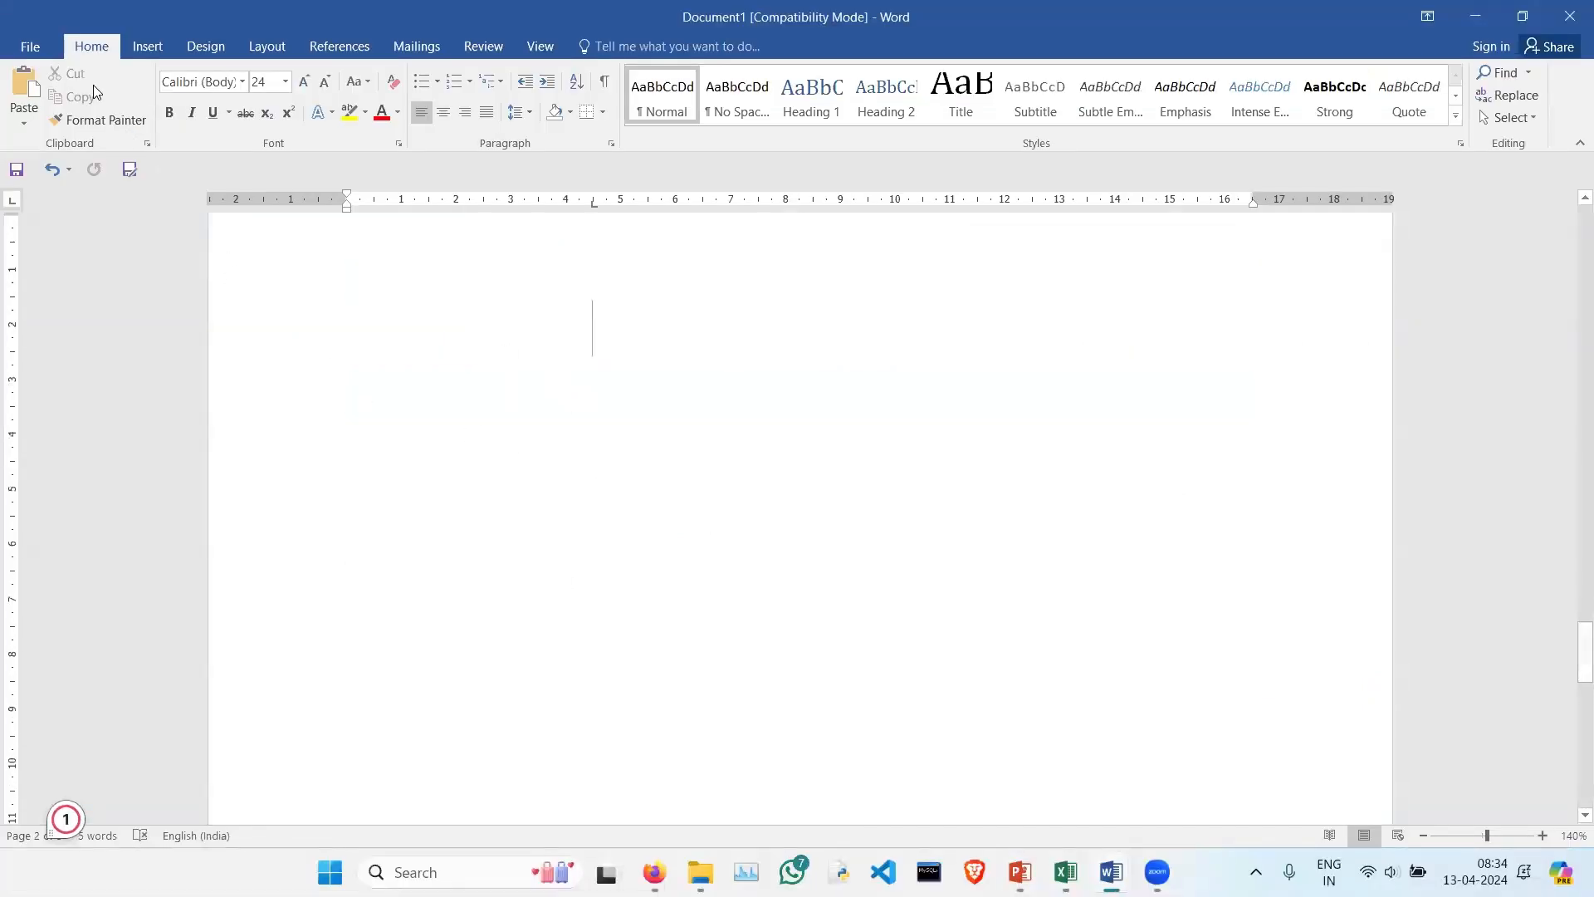
pyautogui.click(148, 46)
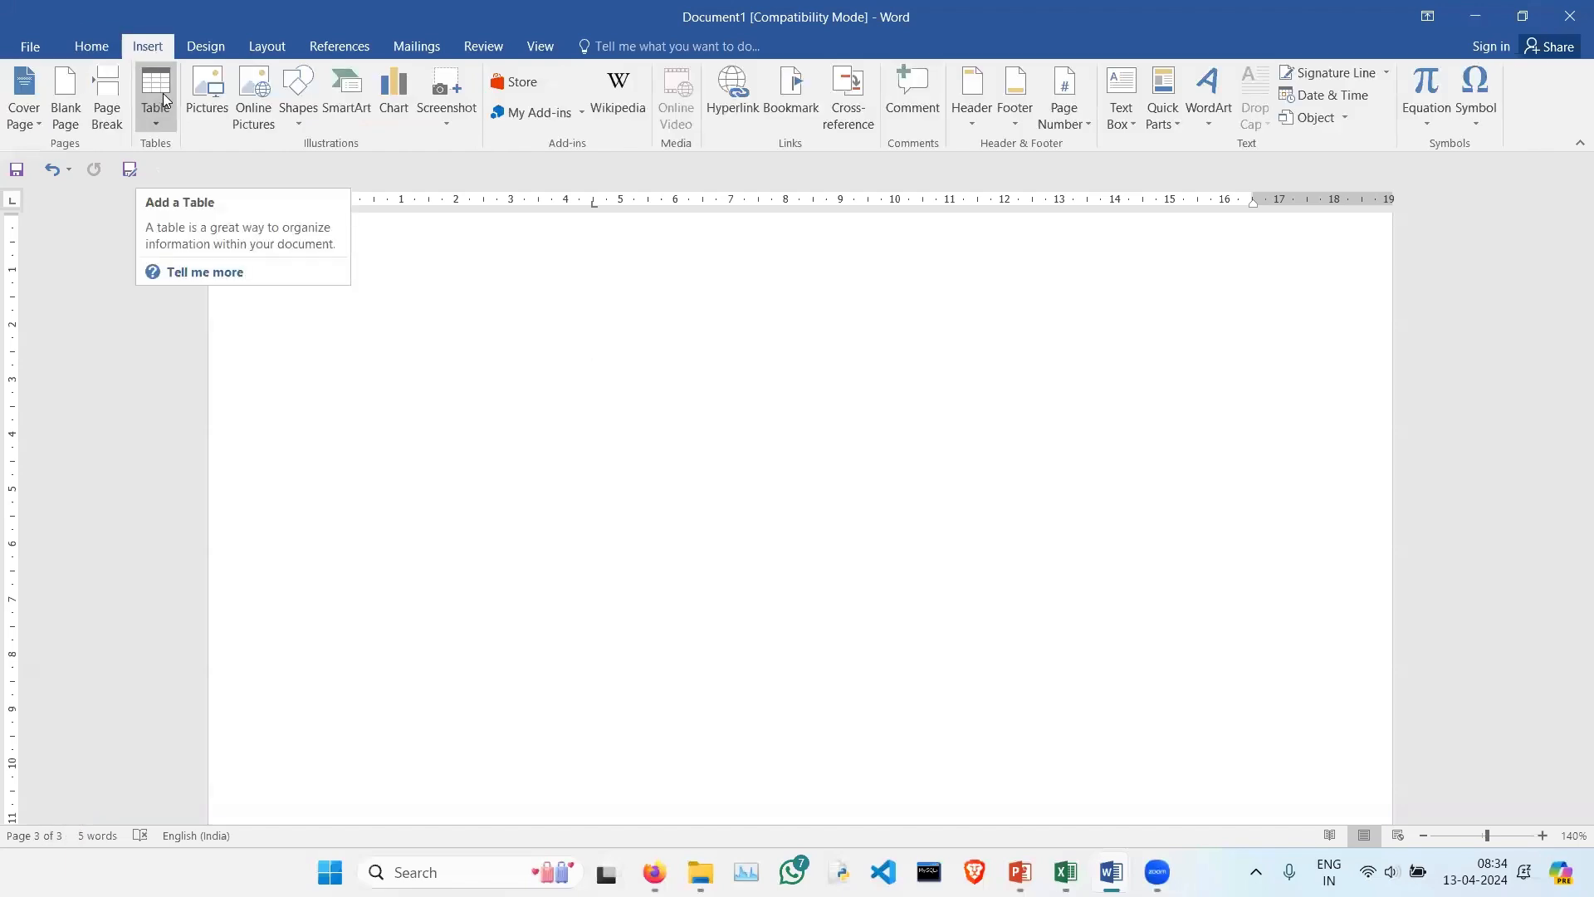
pyautogui.click(165, 99)
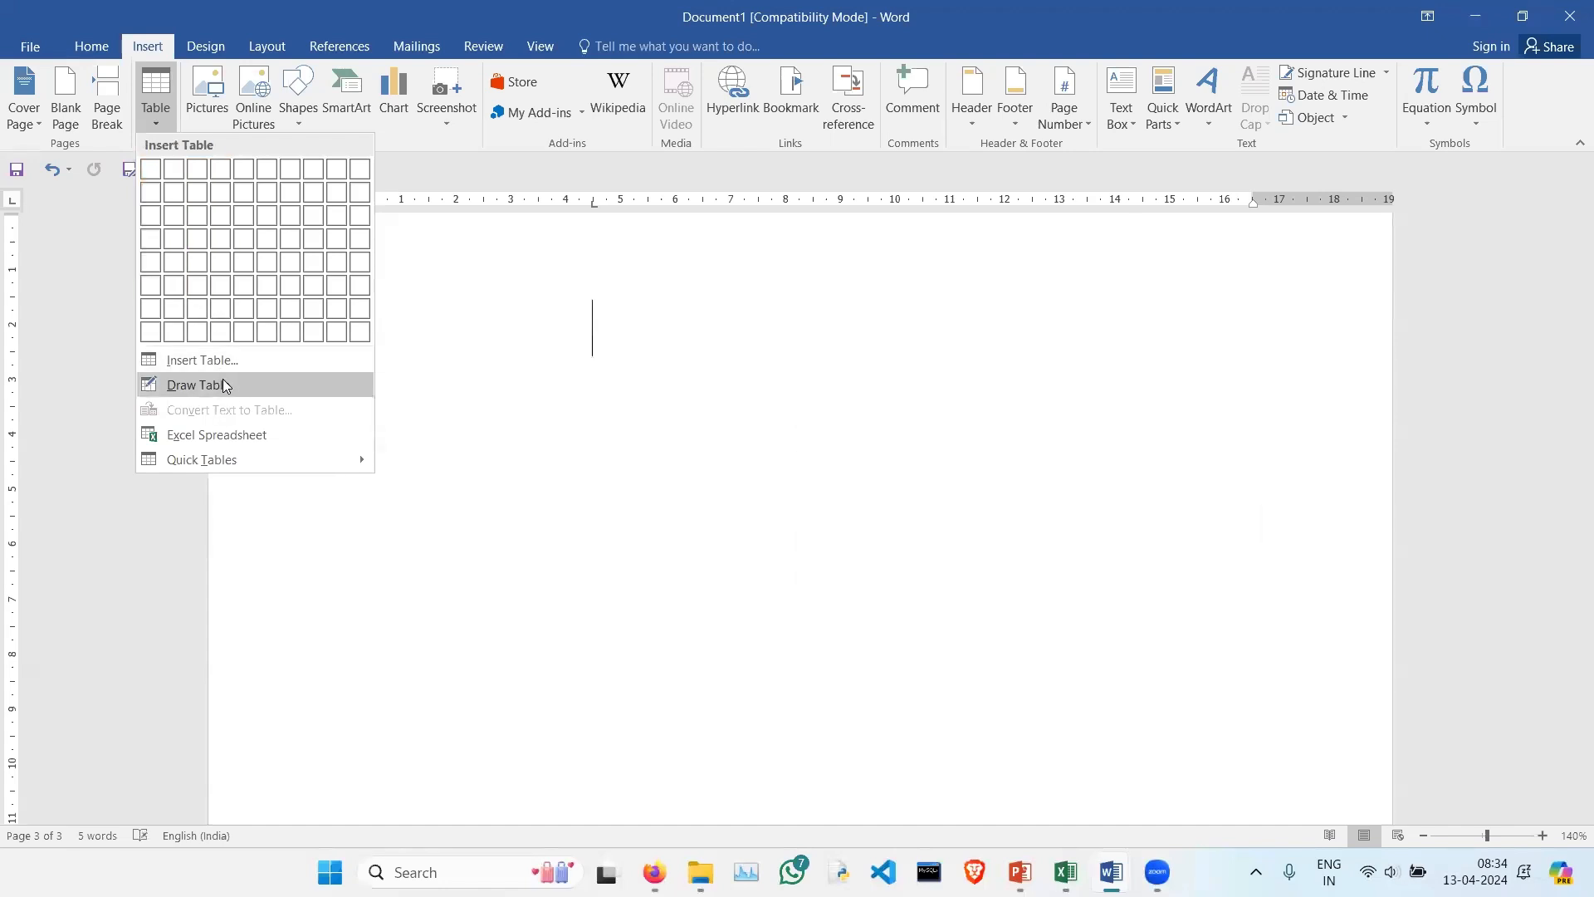
pyautogui.click(196, 385)
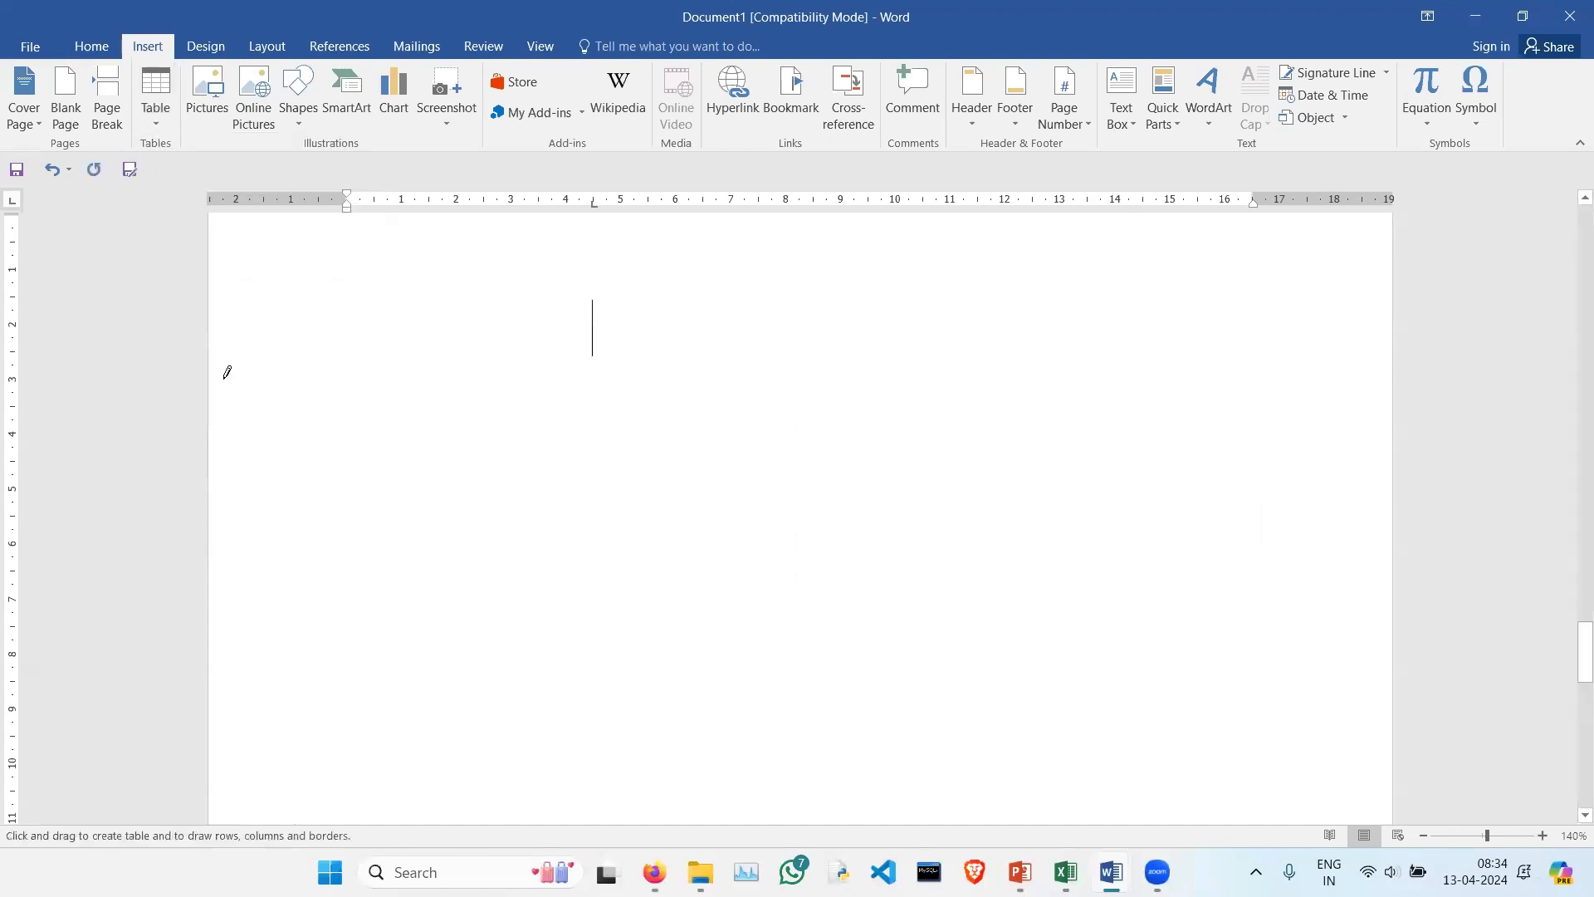
pyautogui.click(158, 130)
pyautogui.click(220, 356)
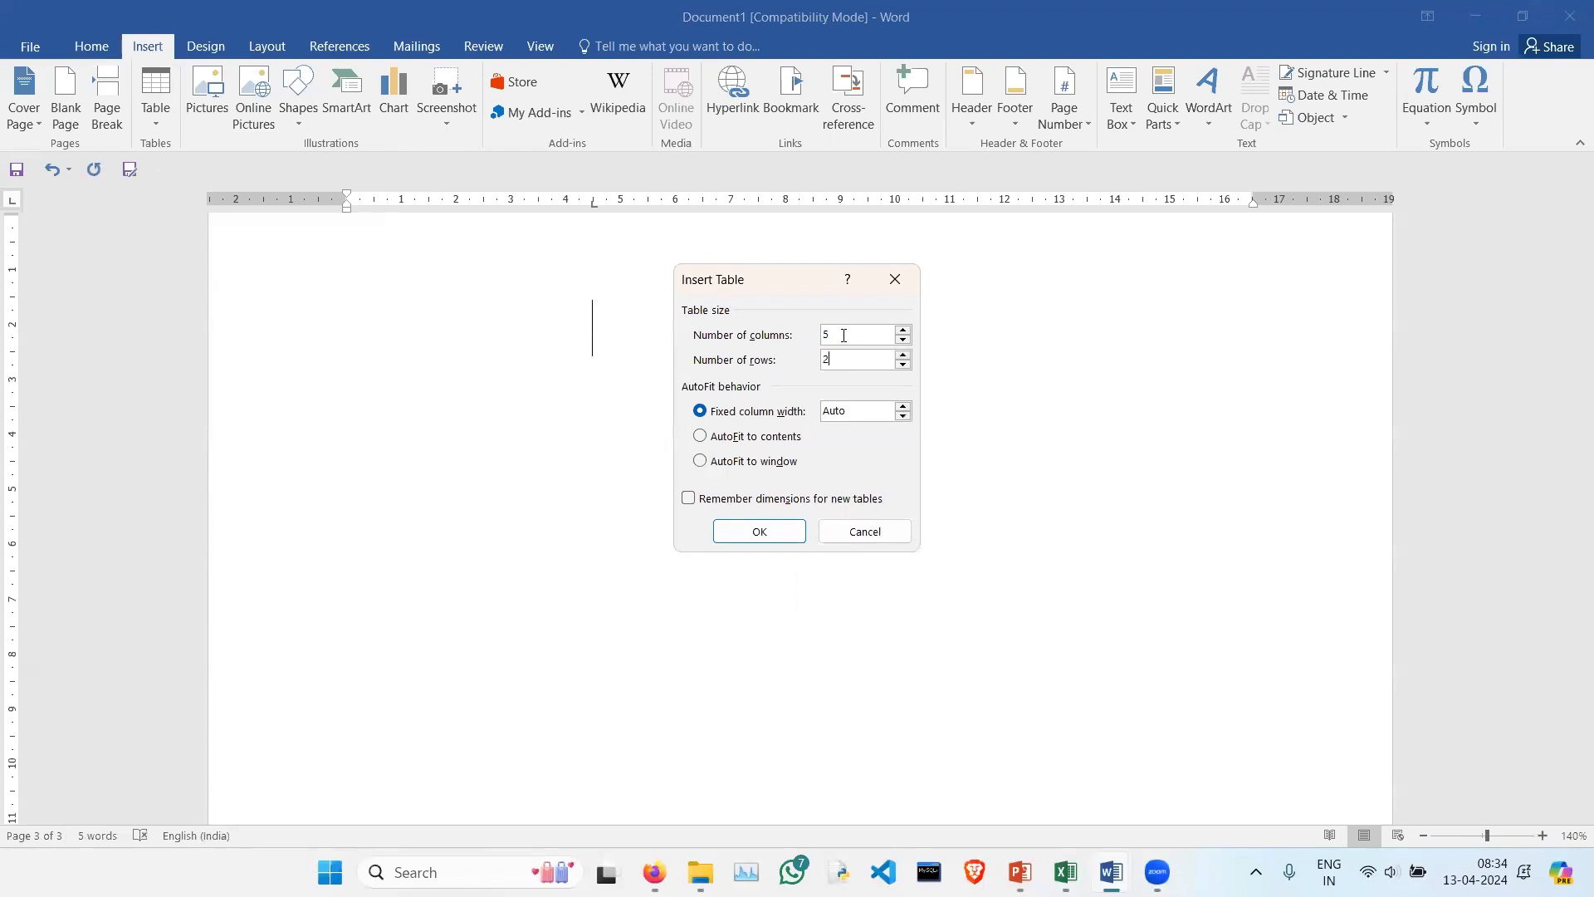
pyautogui.press('BackSpace')
pyautogui.write('3')
pyautogui.click(770, 529)
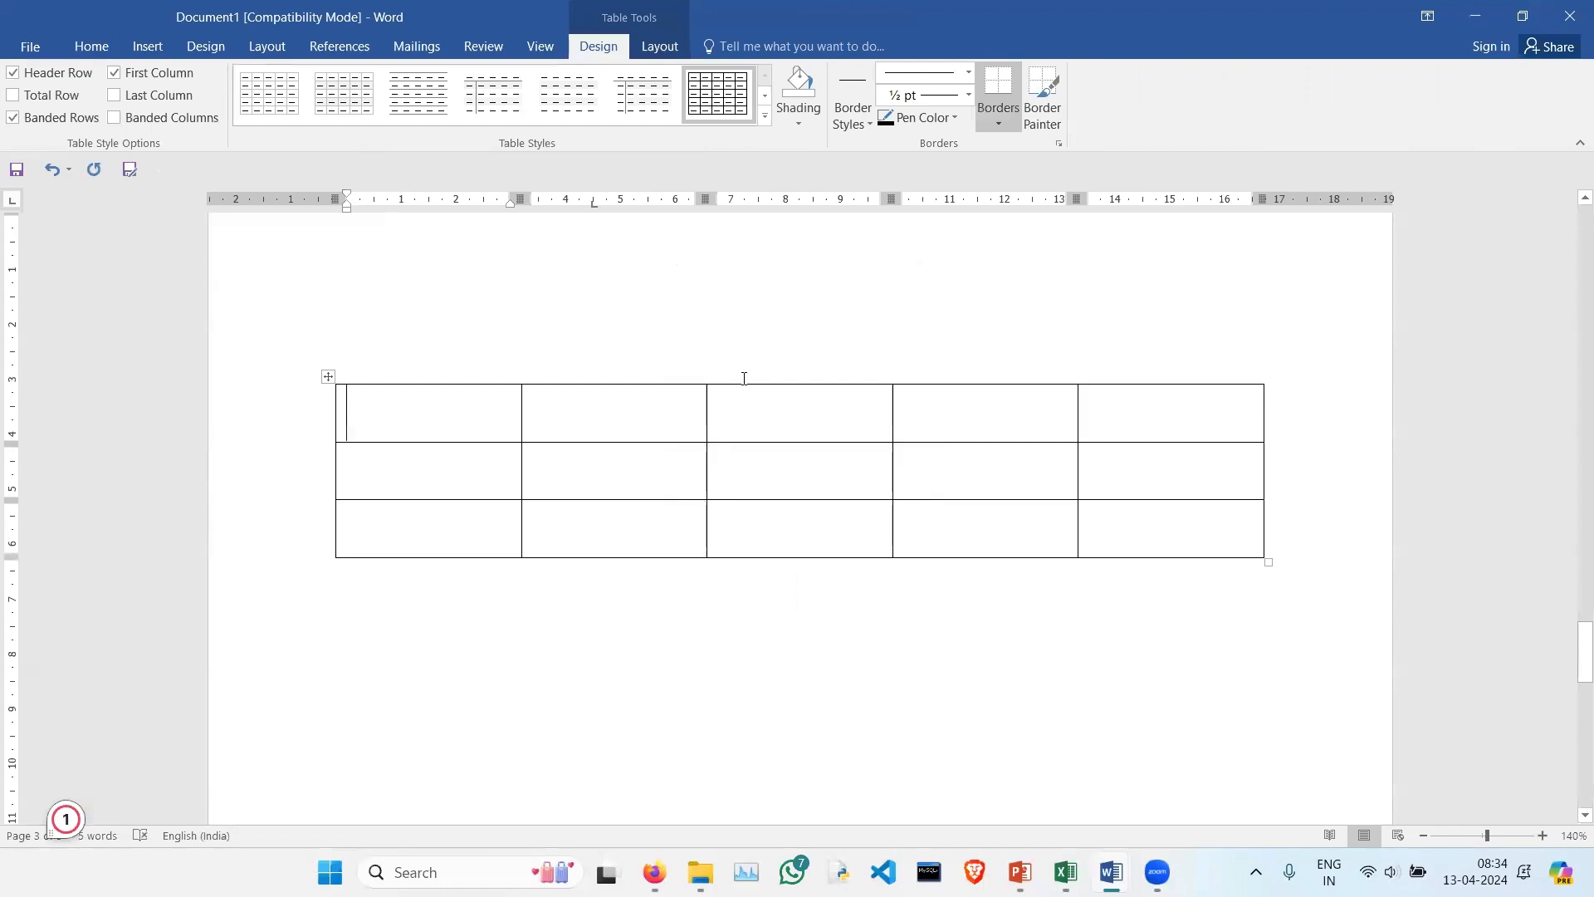
# Step: Apply the red table style with a solid header row and banded rows to the new table
pyautogui.click(765, 97)
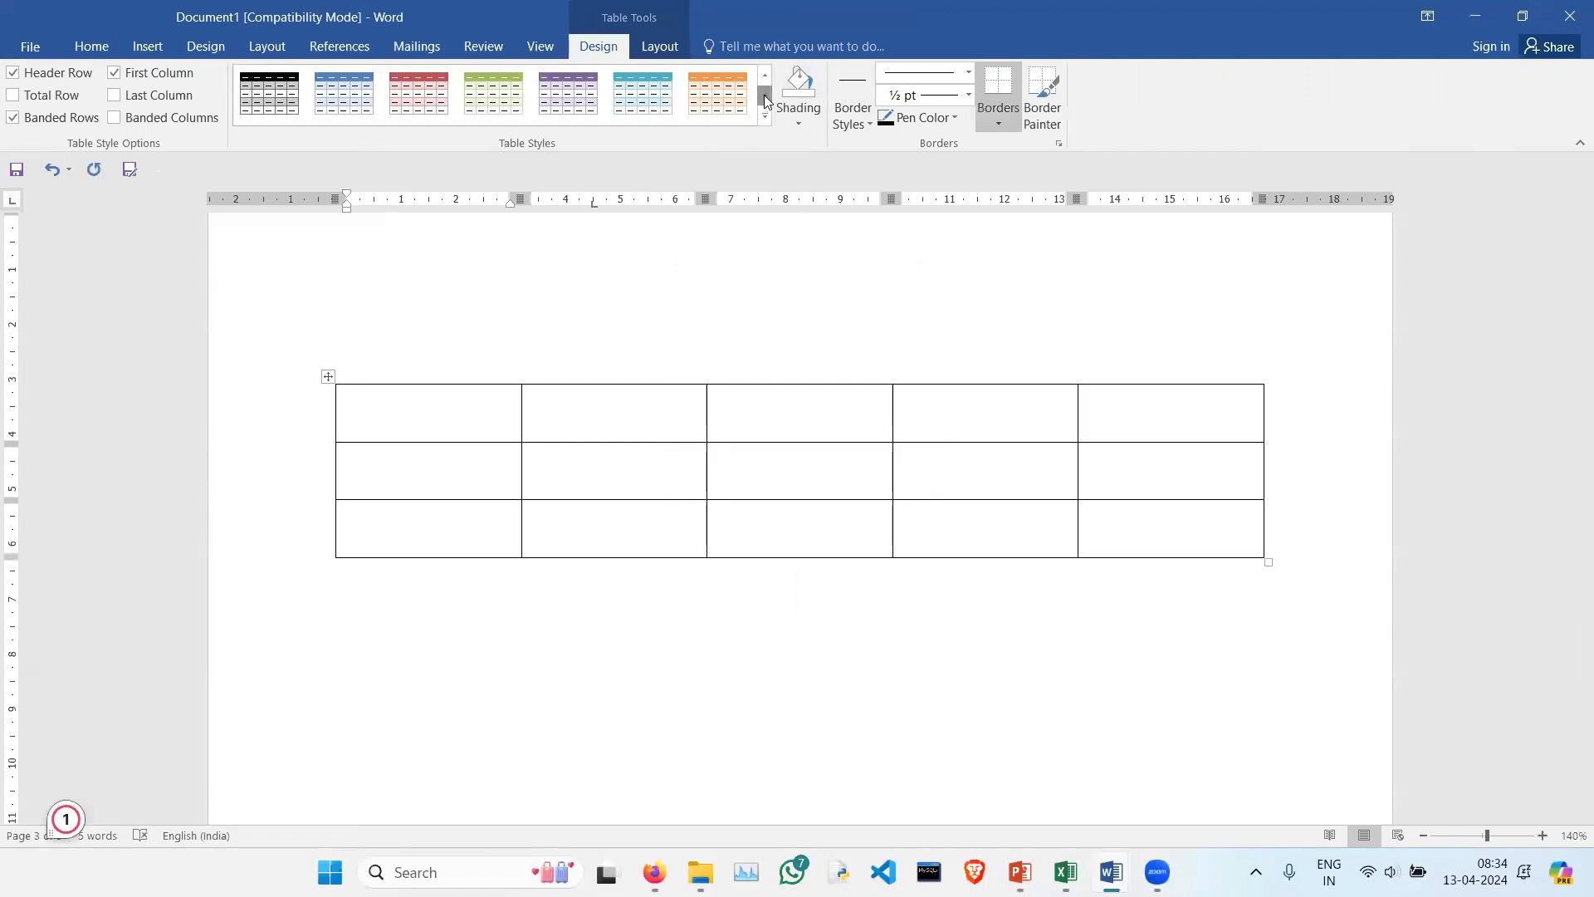
pyautogui.click(445, 76)
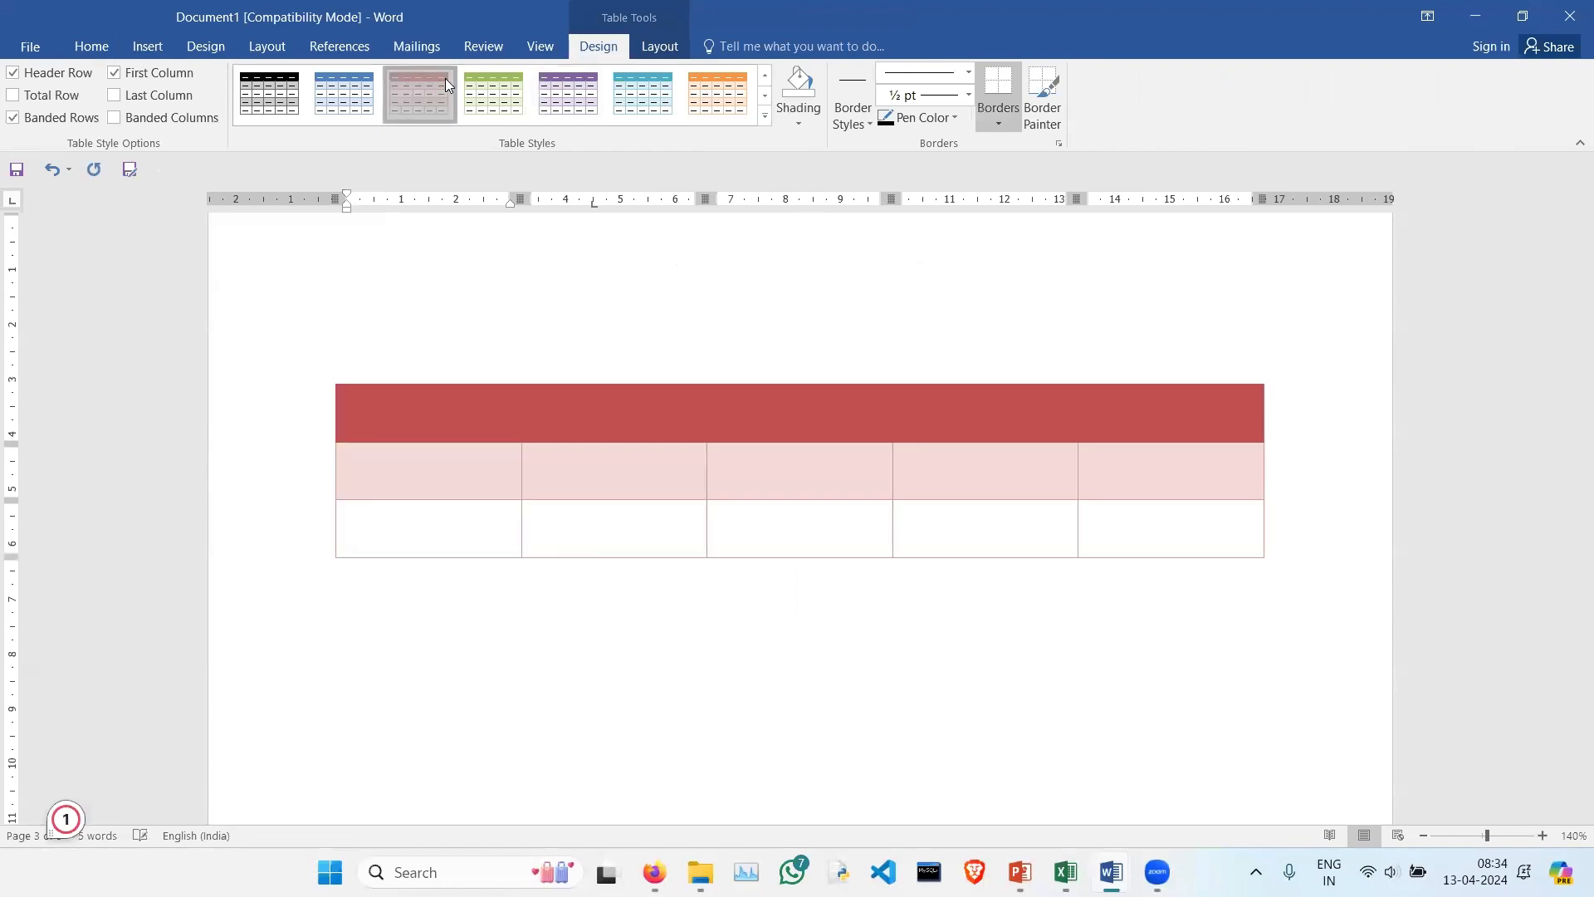
pyautogui.click(842, 632)
pyautogui.click(586, 553)
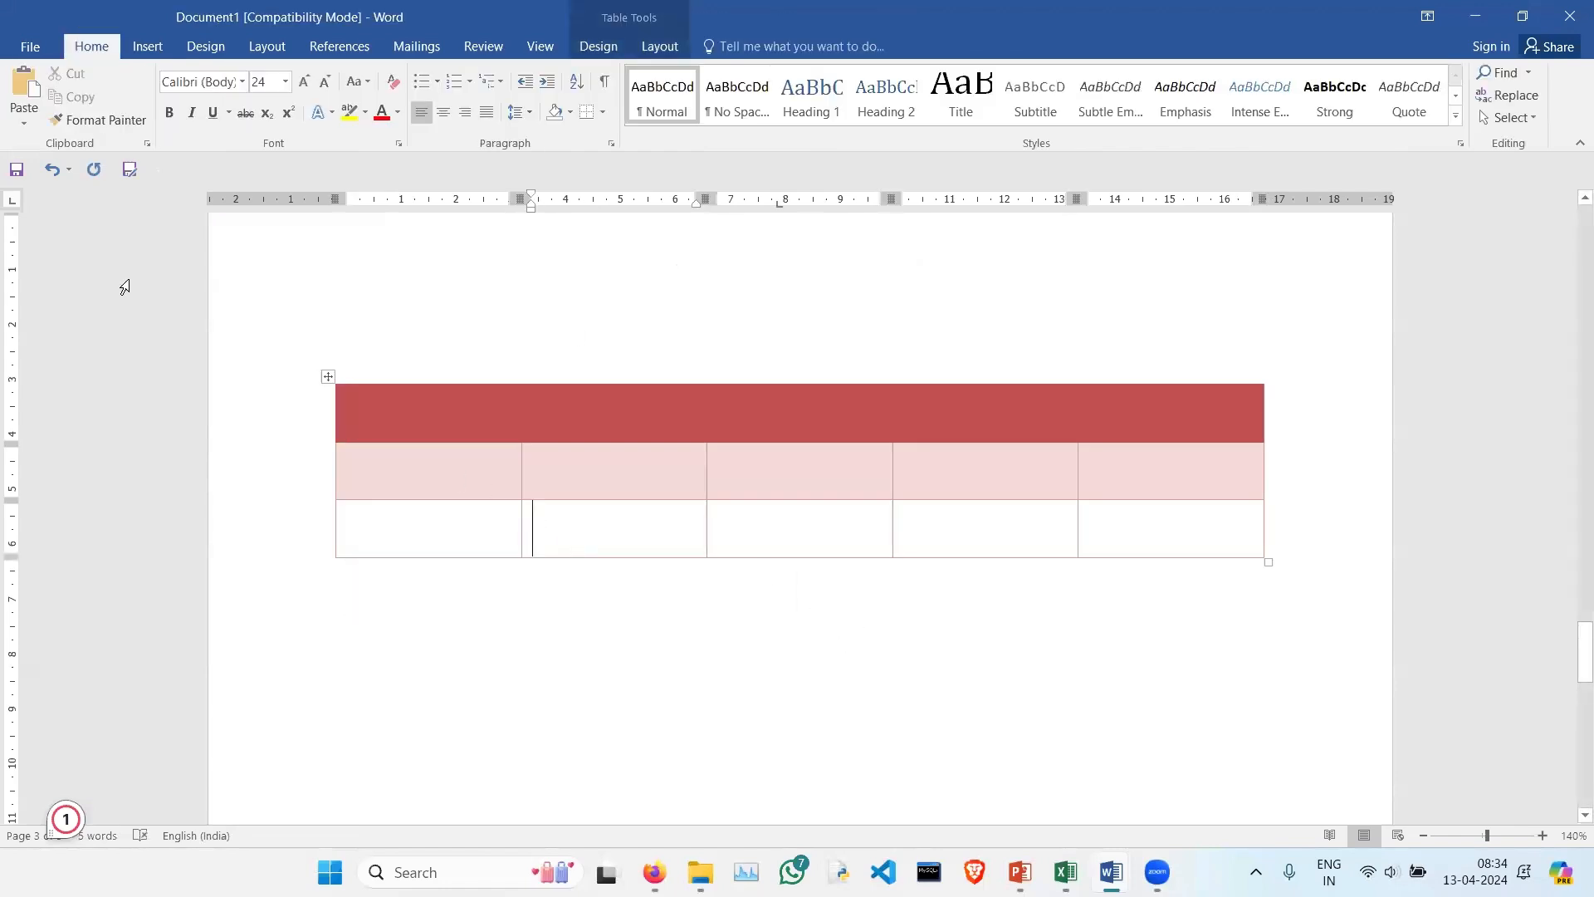
# Step: Insert a Clustered Column chart directly below the table
pyautogui.click(165, 48)
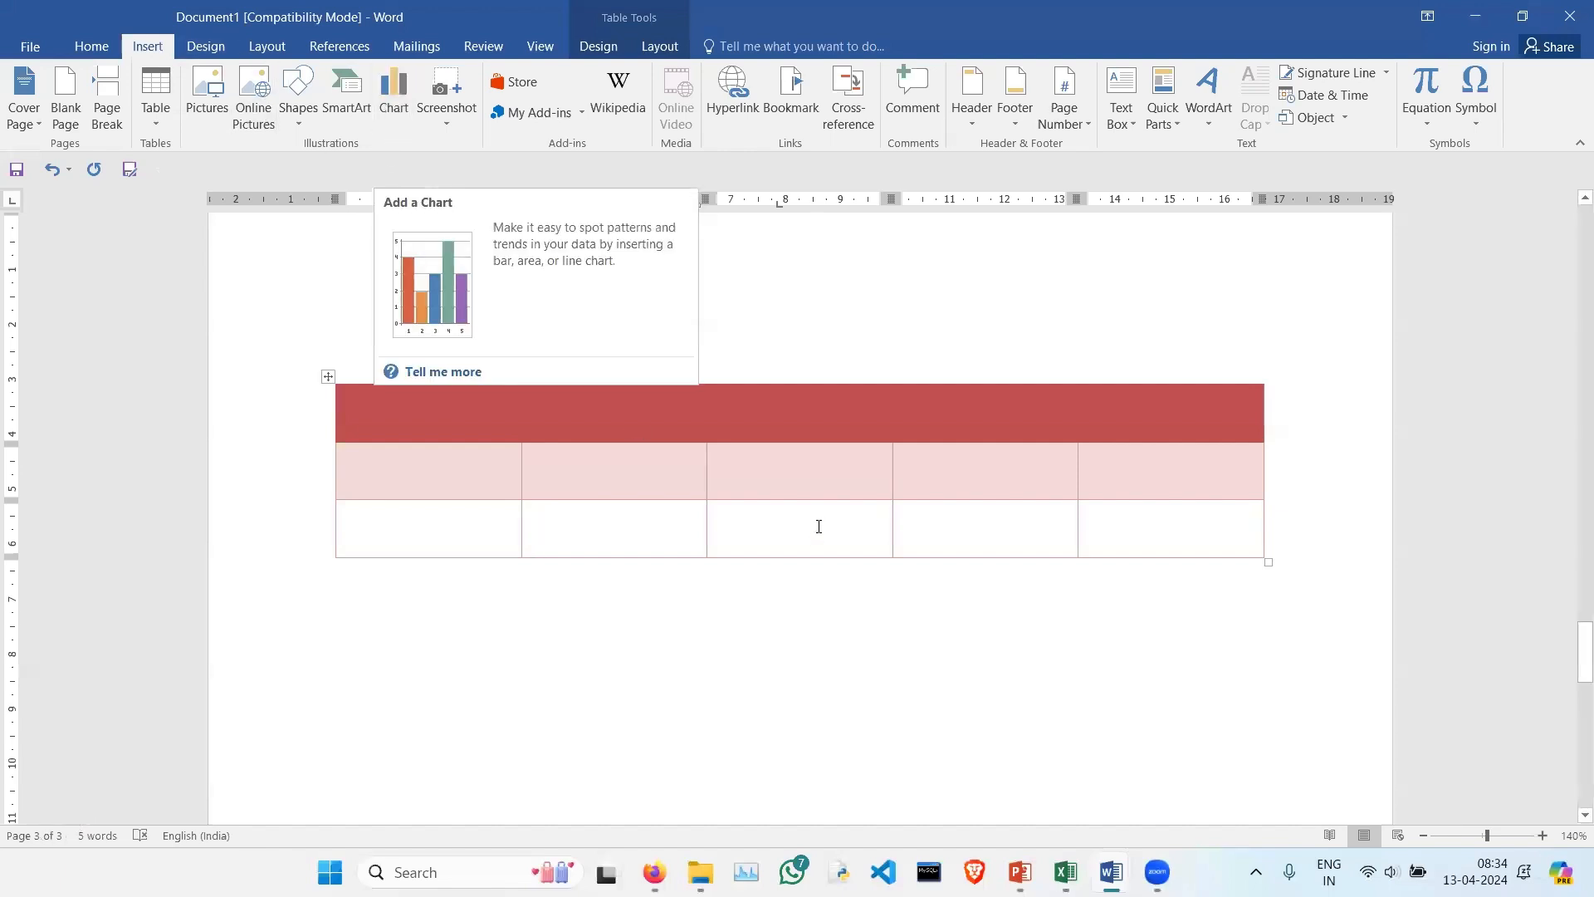
pyautogui.scroll(-3, 789, 524)
pyautogui.click(509, 441)
pyautogui.scroll(3, 513, 452)
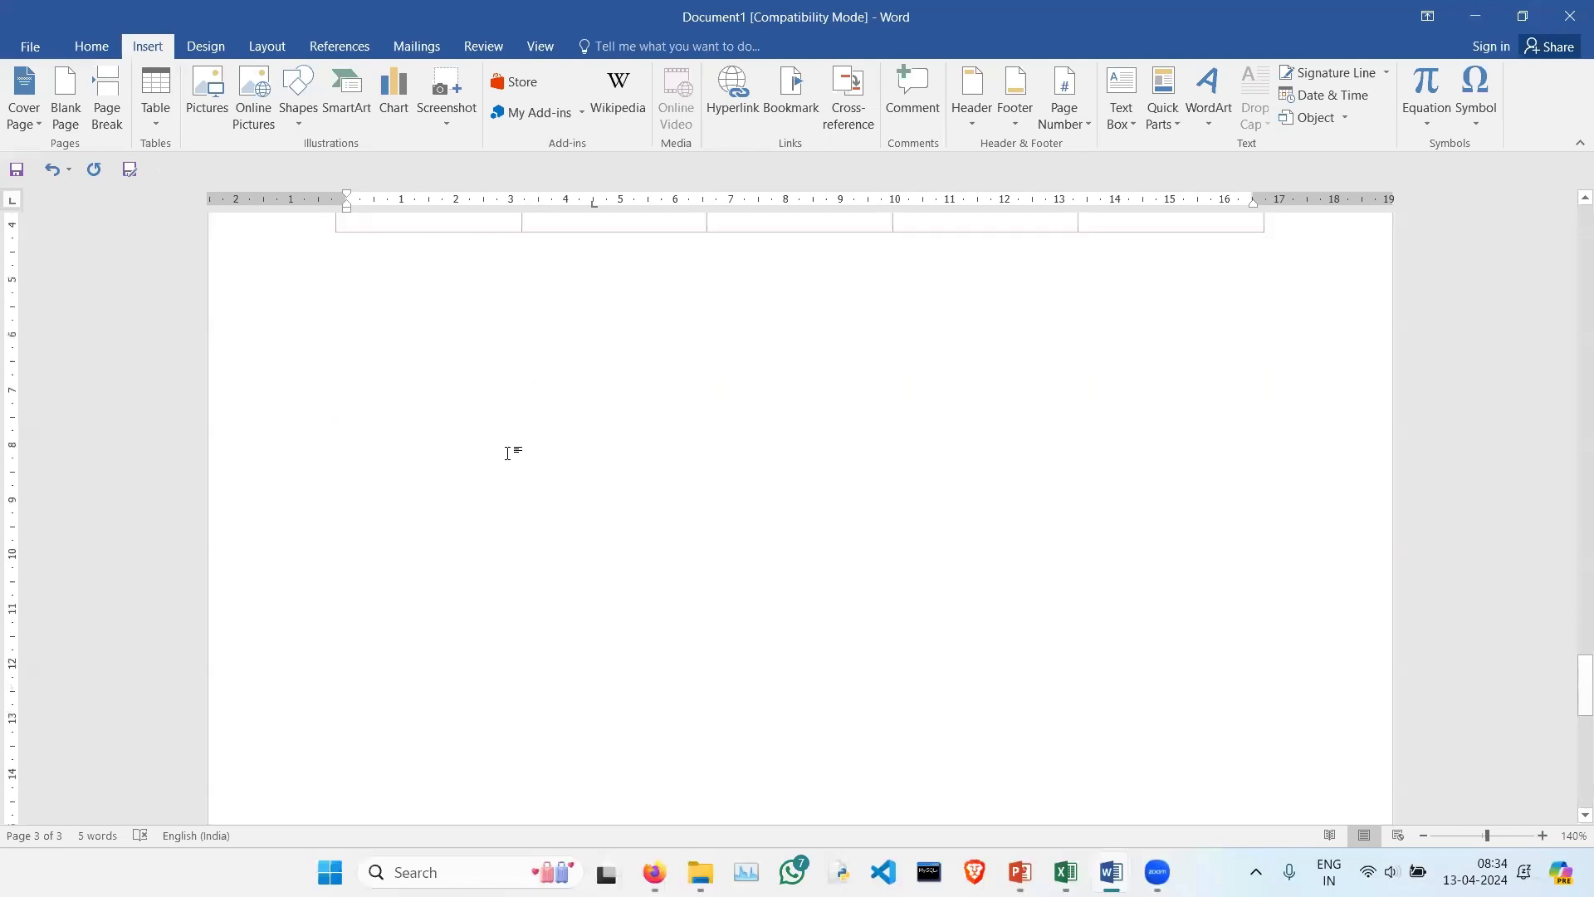
pyautogui.click(399, 116)
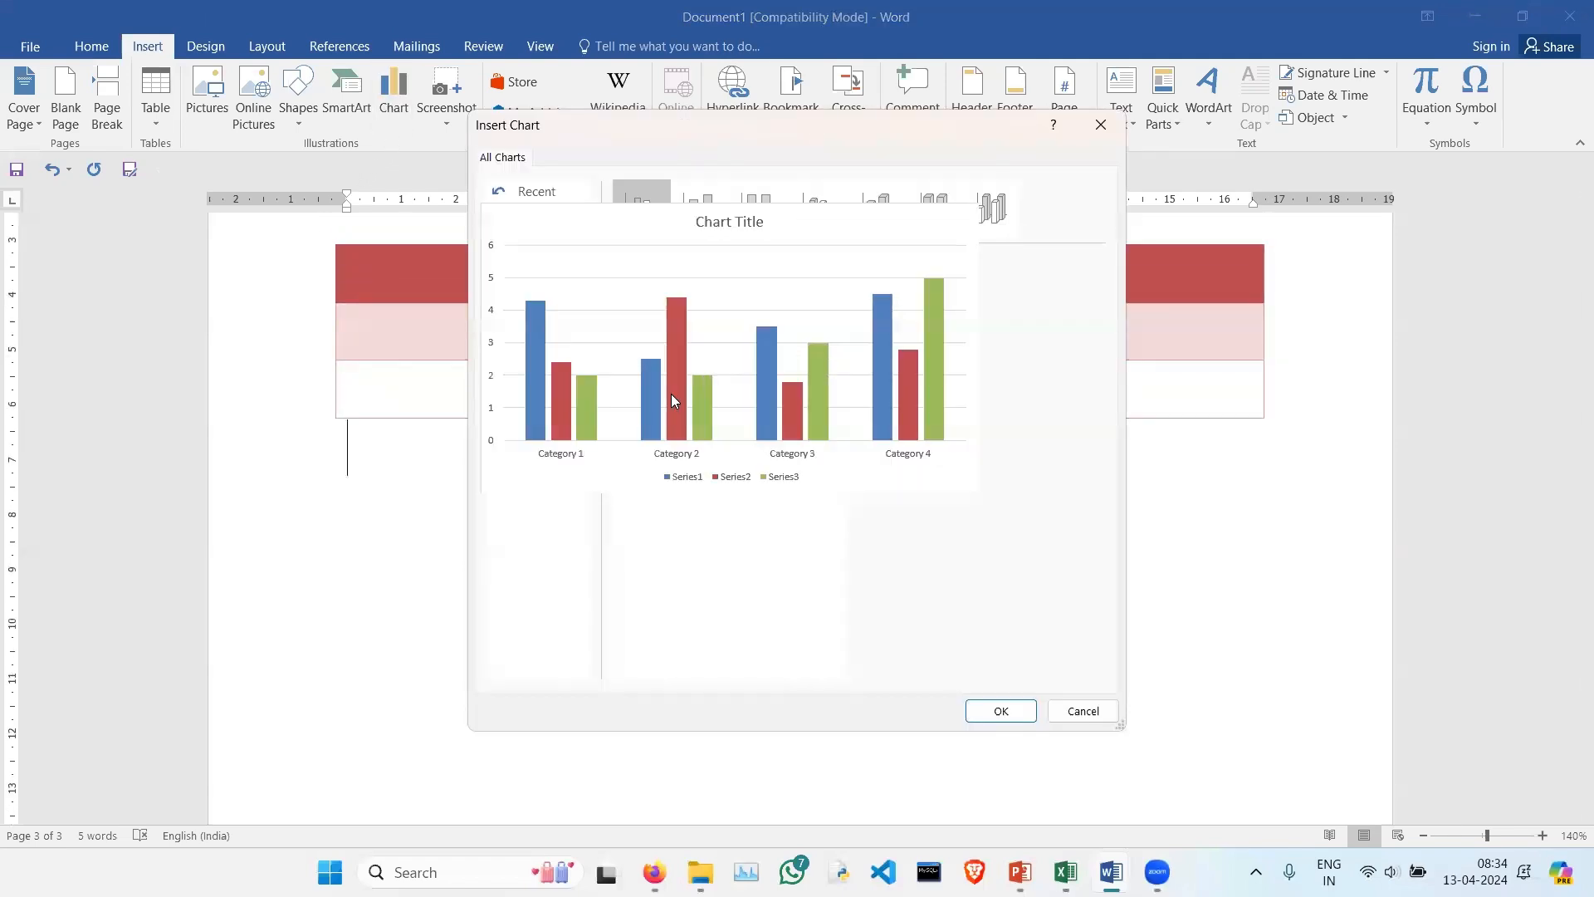
pyautogui.click(544, 262)
pyautogui.click(548, 238)
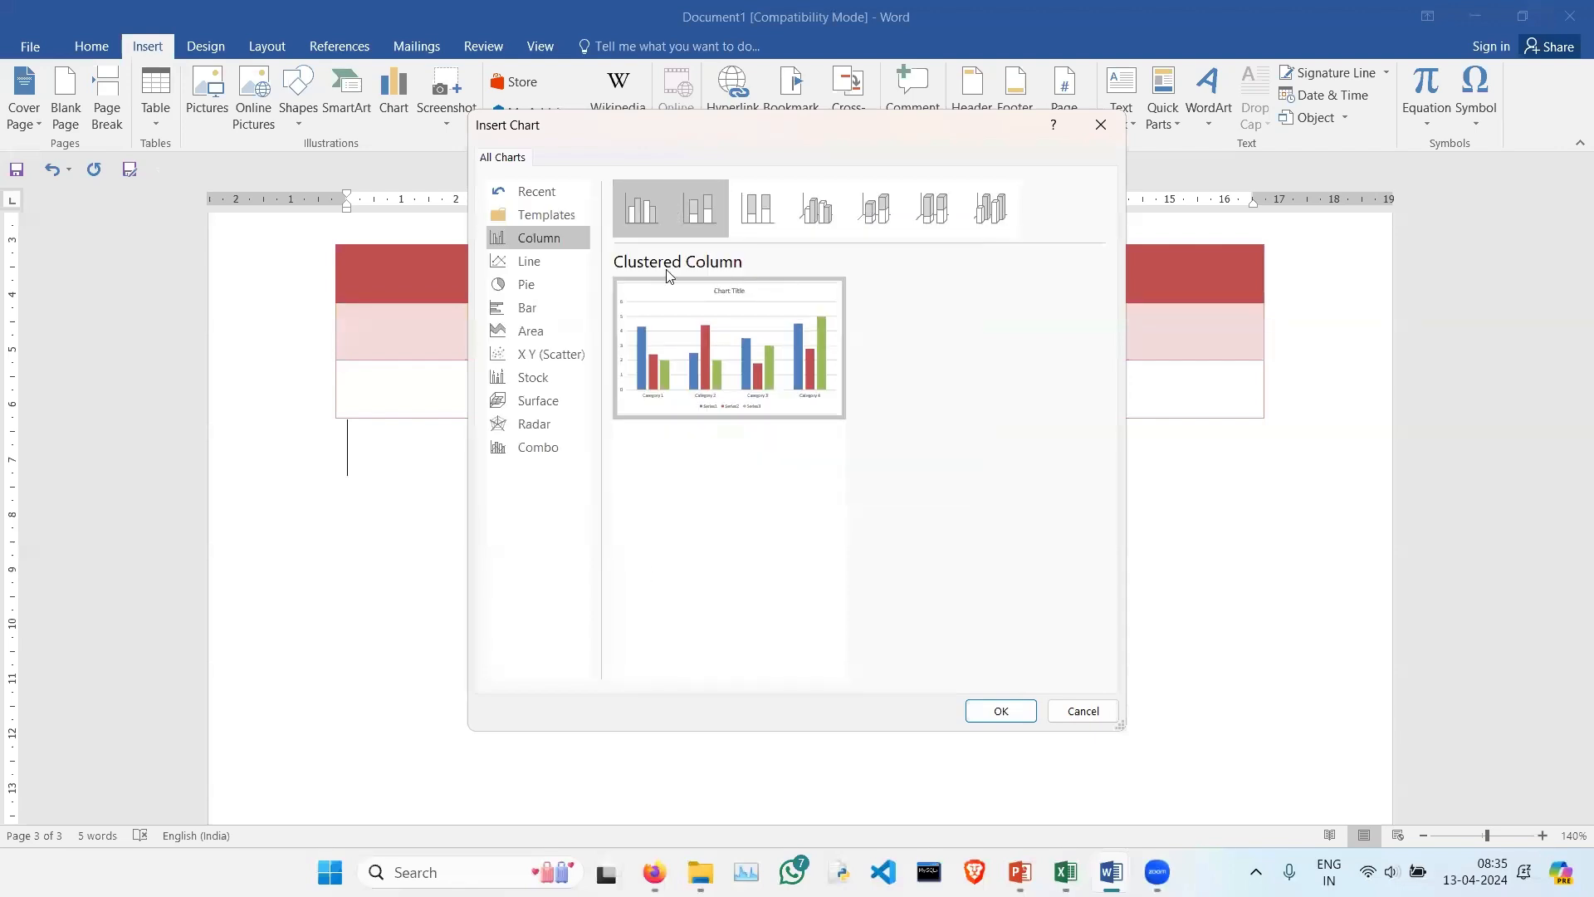
pyautogui.moveTo(687, 334)
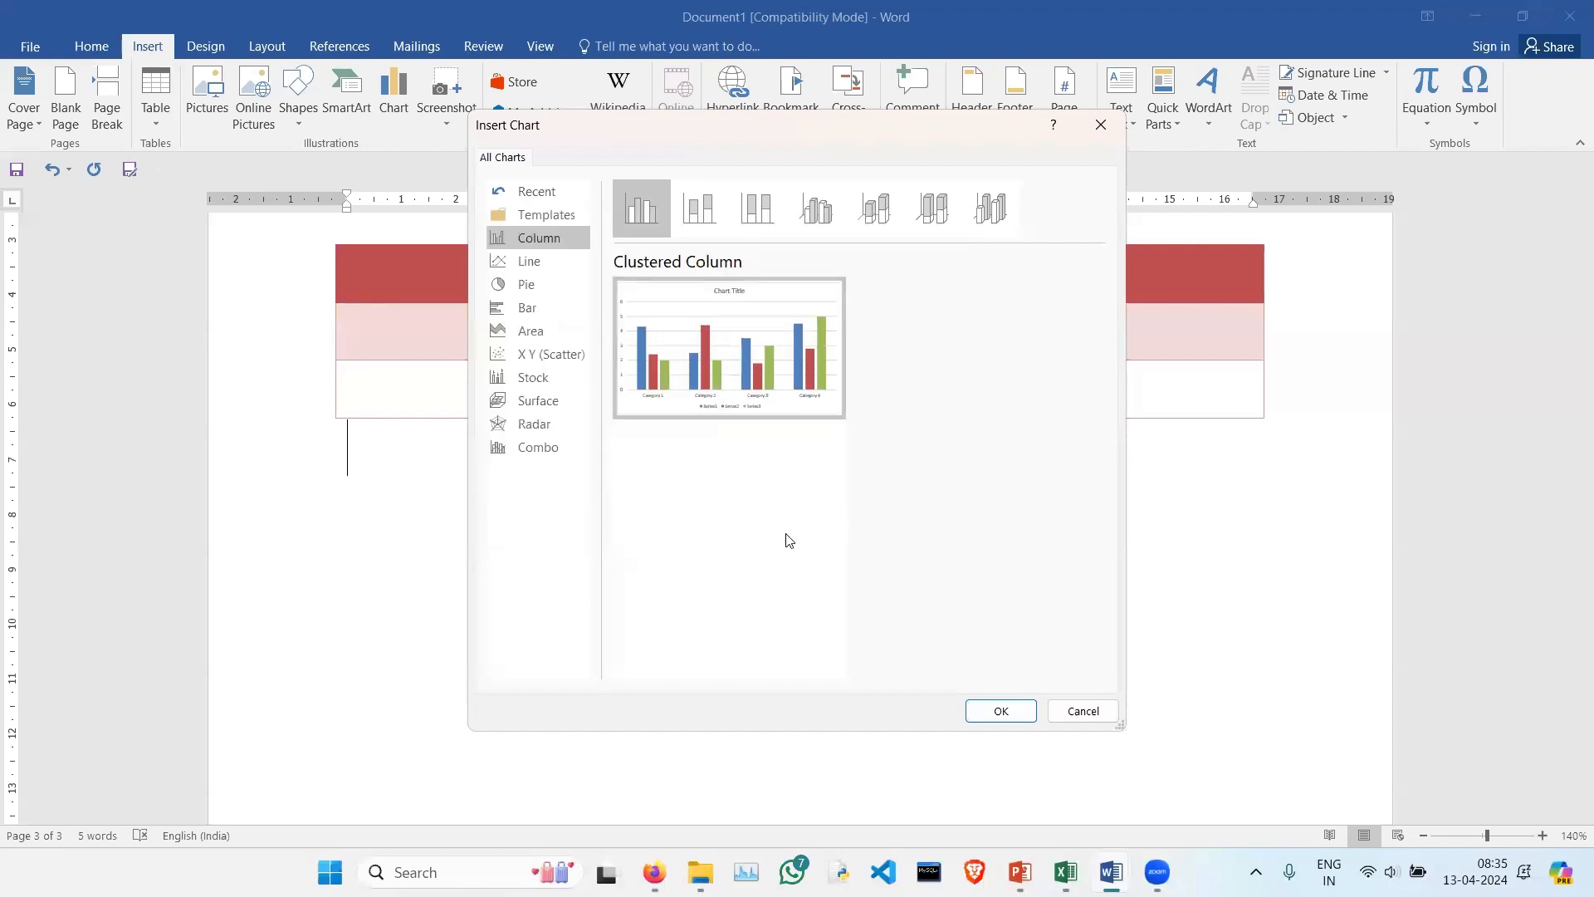
pyautogui.click(979, 719)
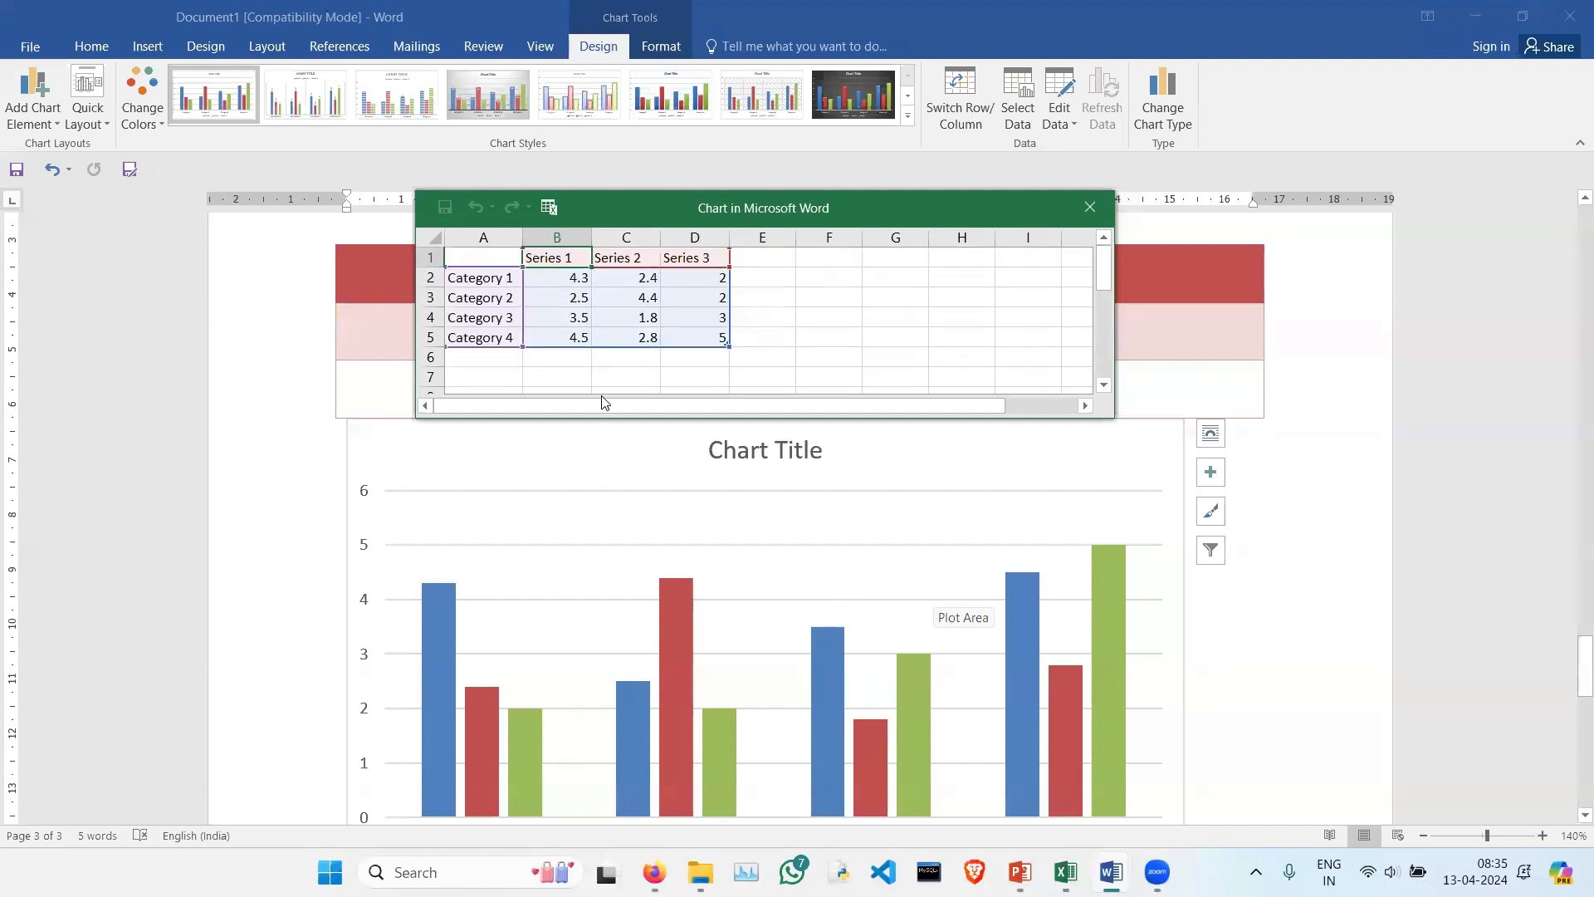
# Step: Set the Series 1 value of Category 1 to 10 in the chart's data sheet
pyautogui.click(571, 280)
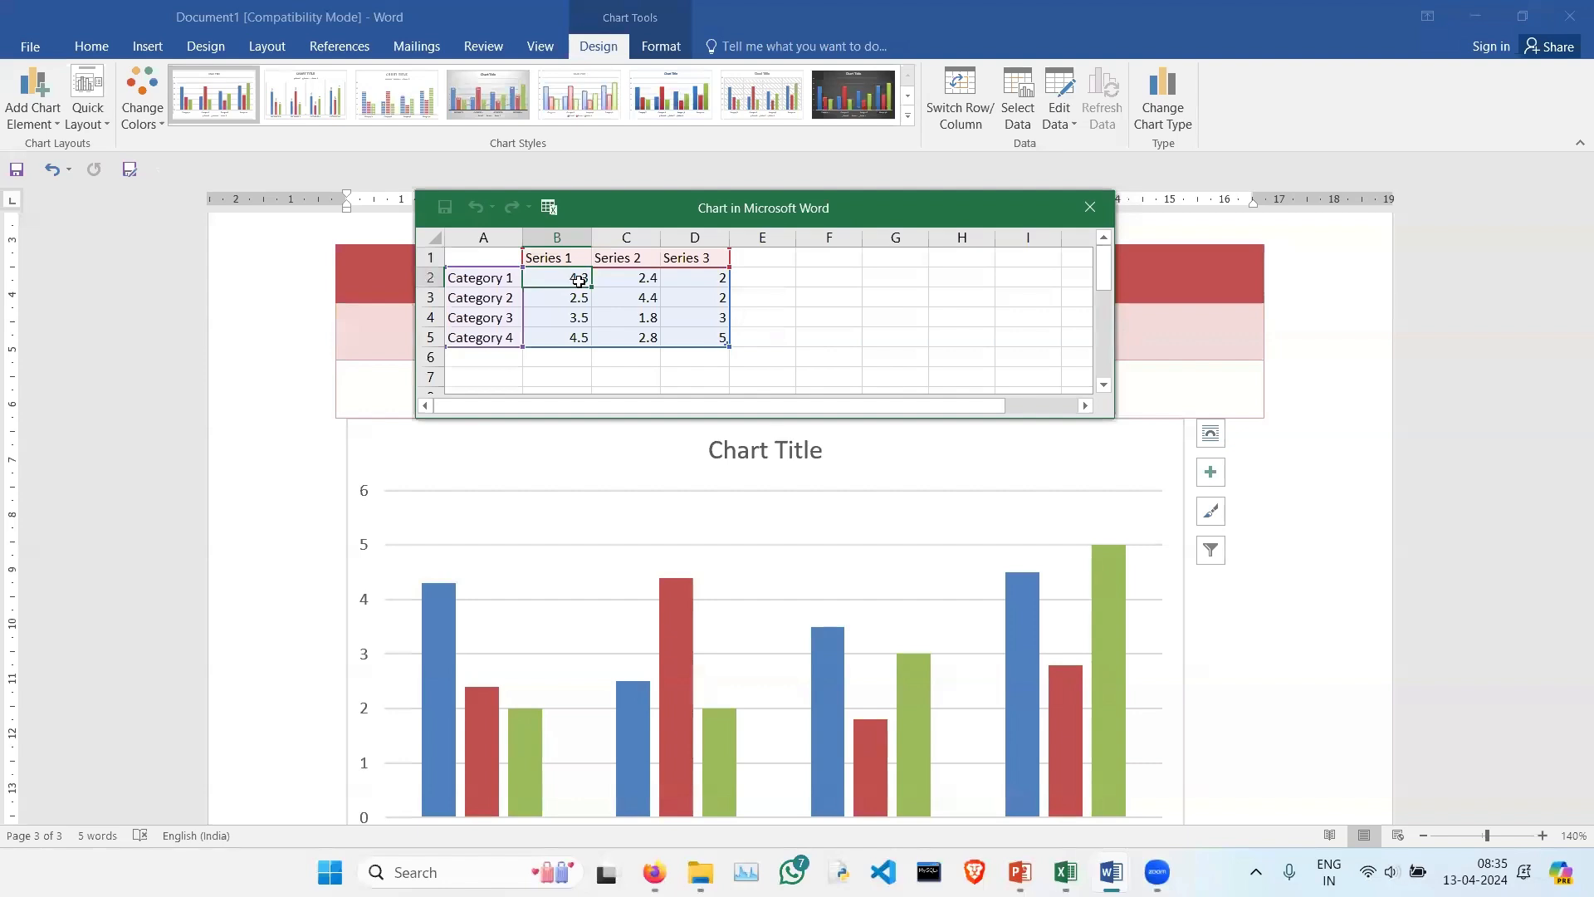
pyautogui.moveTo(580, 281); pyautogui.dragTo(705, 338)
pyautogui.click(626, 321)
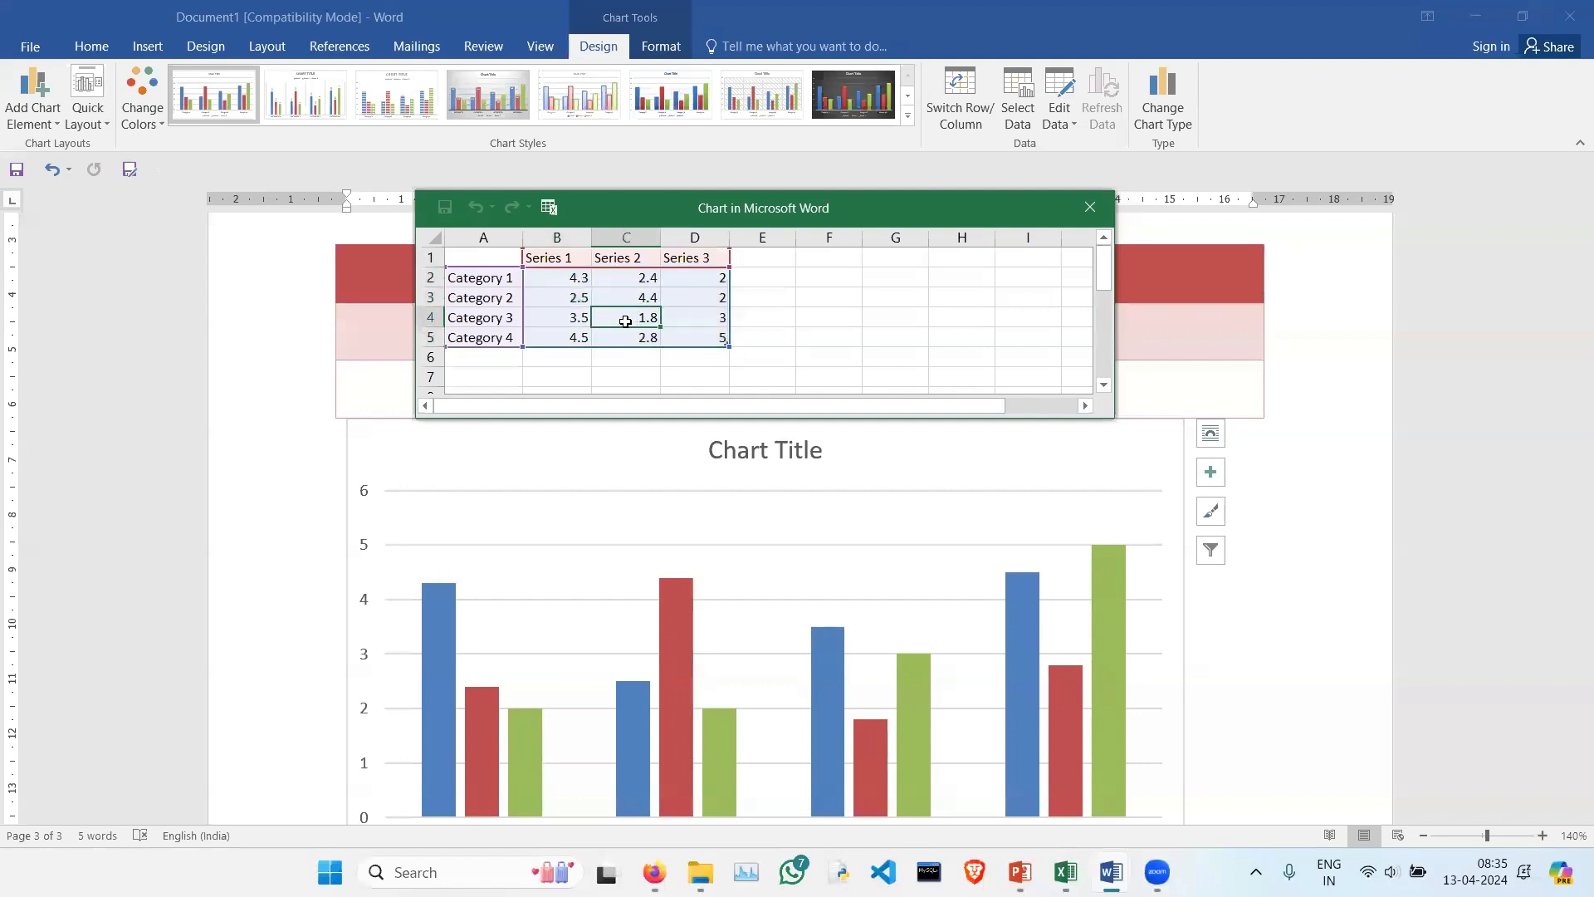
pyautogui.moveTo(559, 282); pyautogui.dragTo(709, 332)
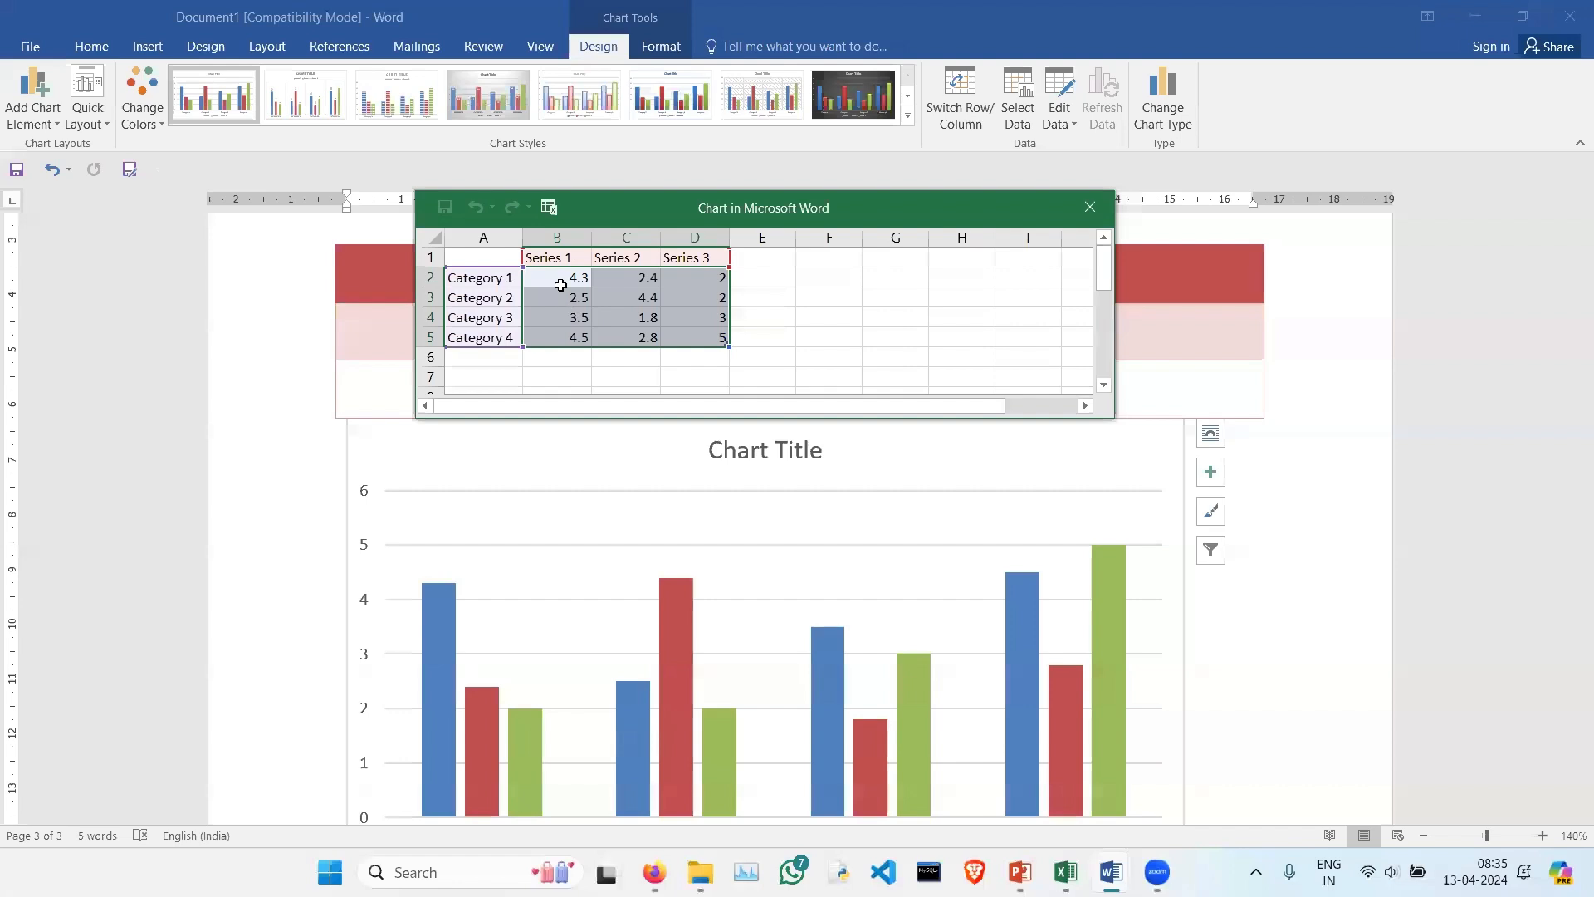
pyautogui.click(567, 280)
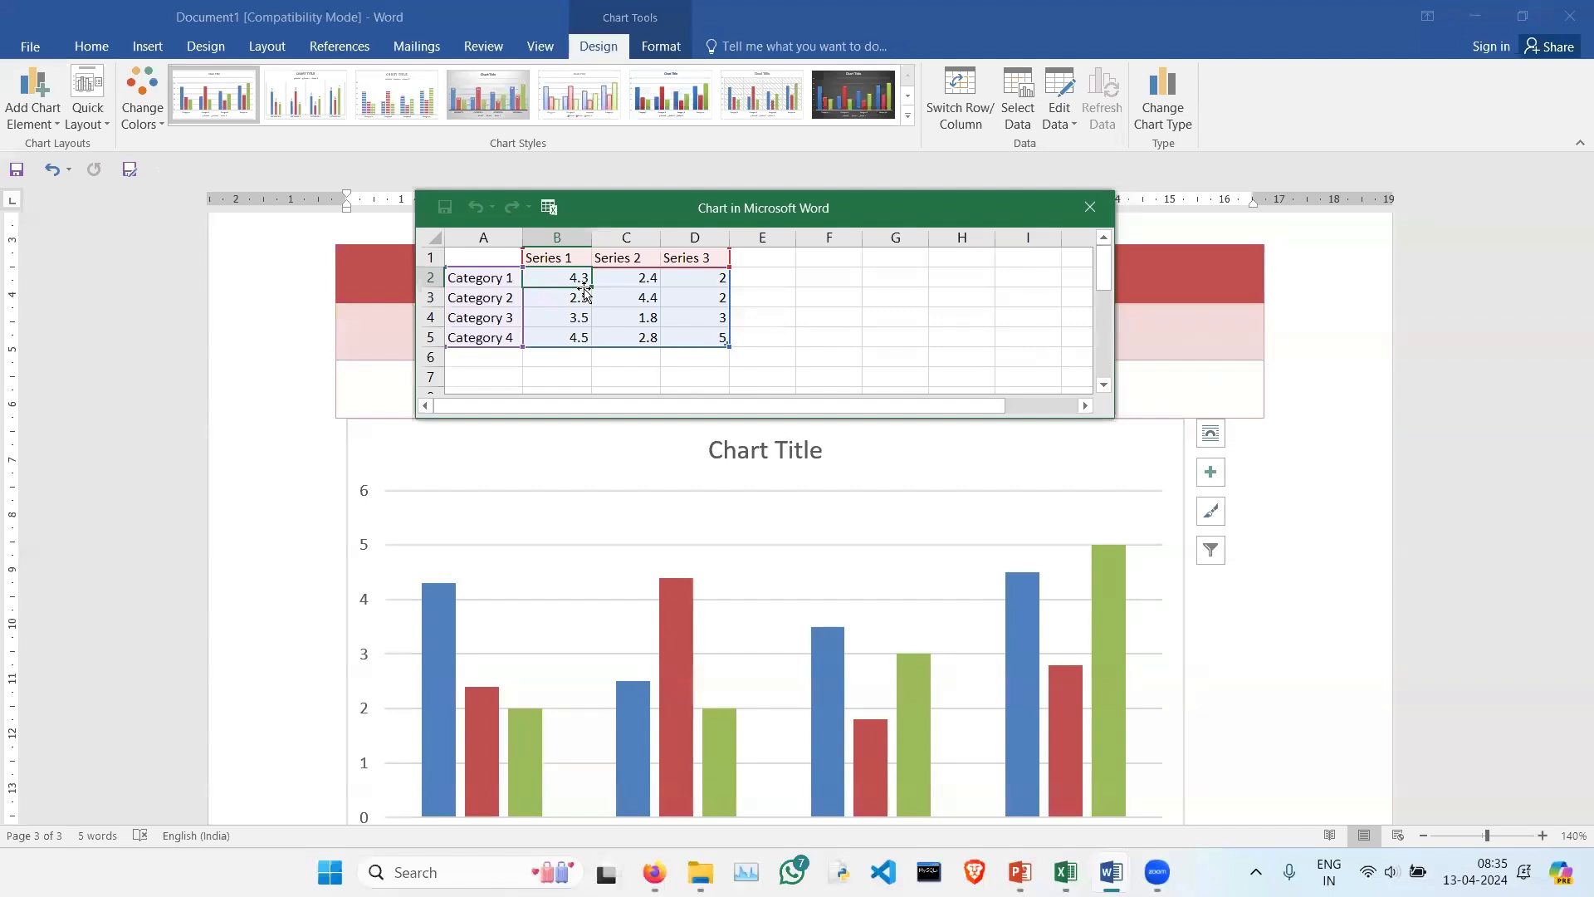
pyautogui.write('10')
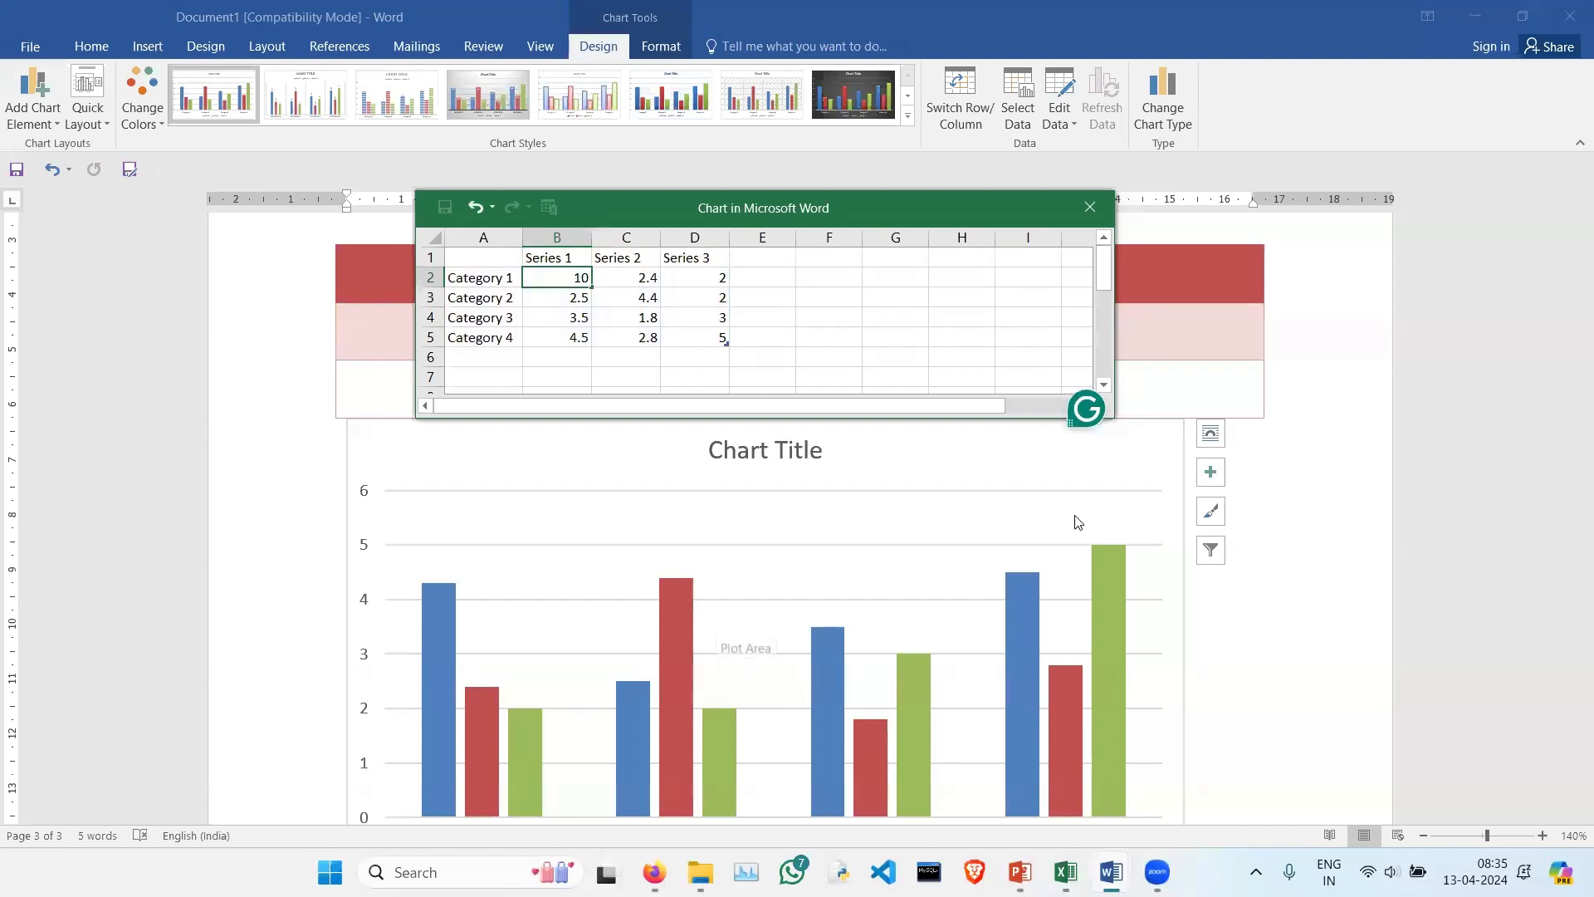
pyautogui.press('Return')
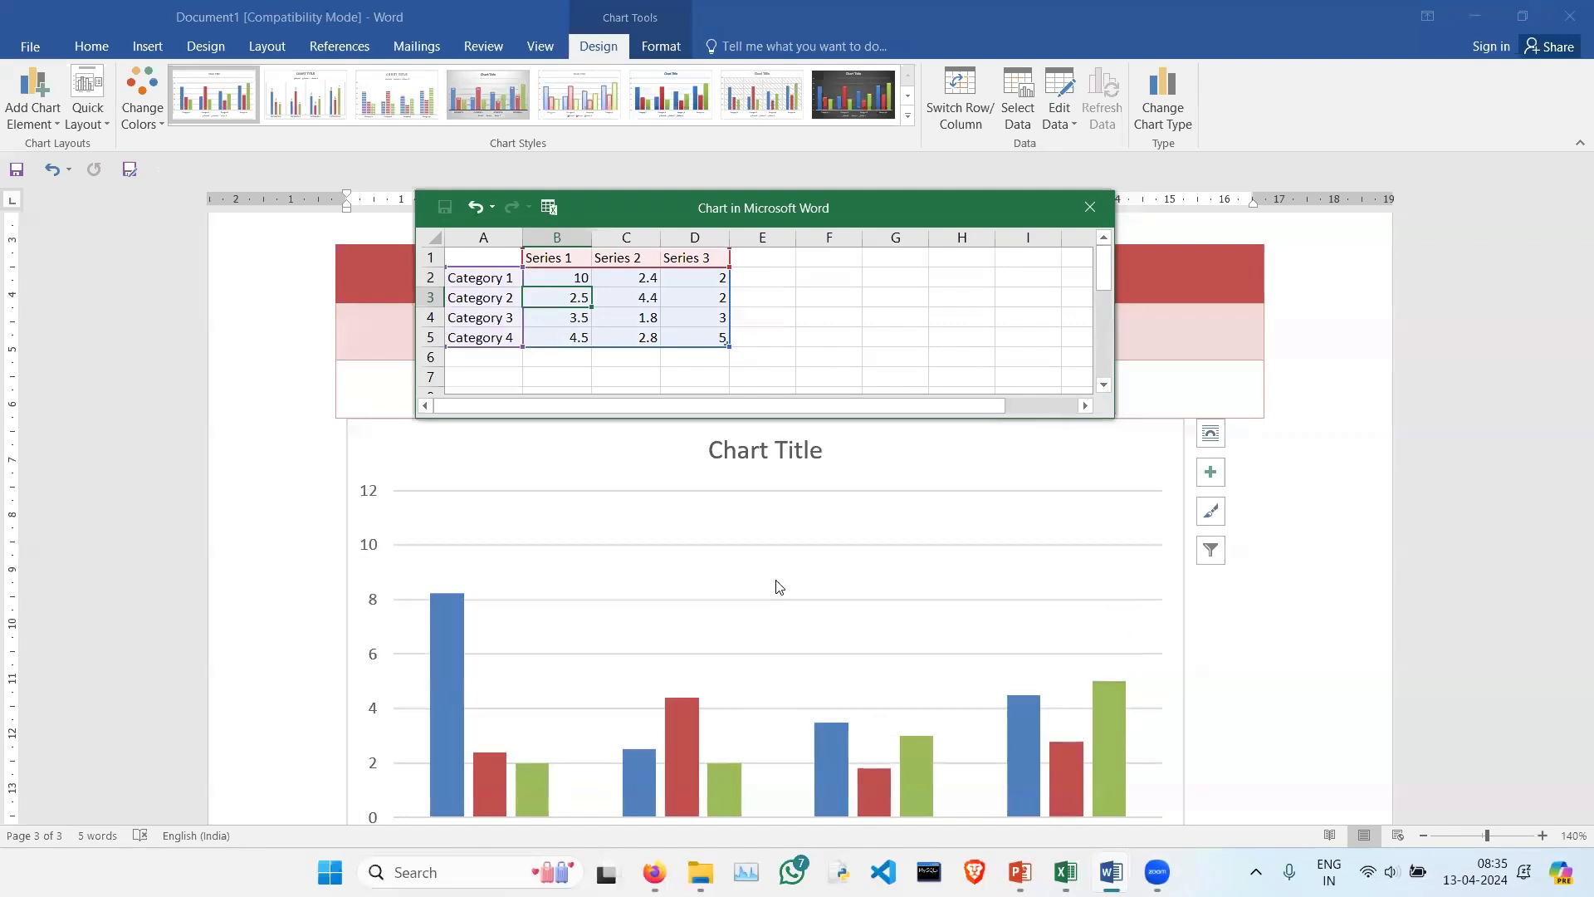
# Step: Set the Series 1 value of Category 2 to 15 in the chart's data sheet
pyautogui.scroll(-2, 457, 593)
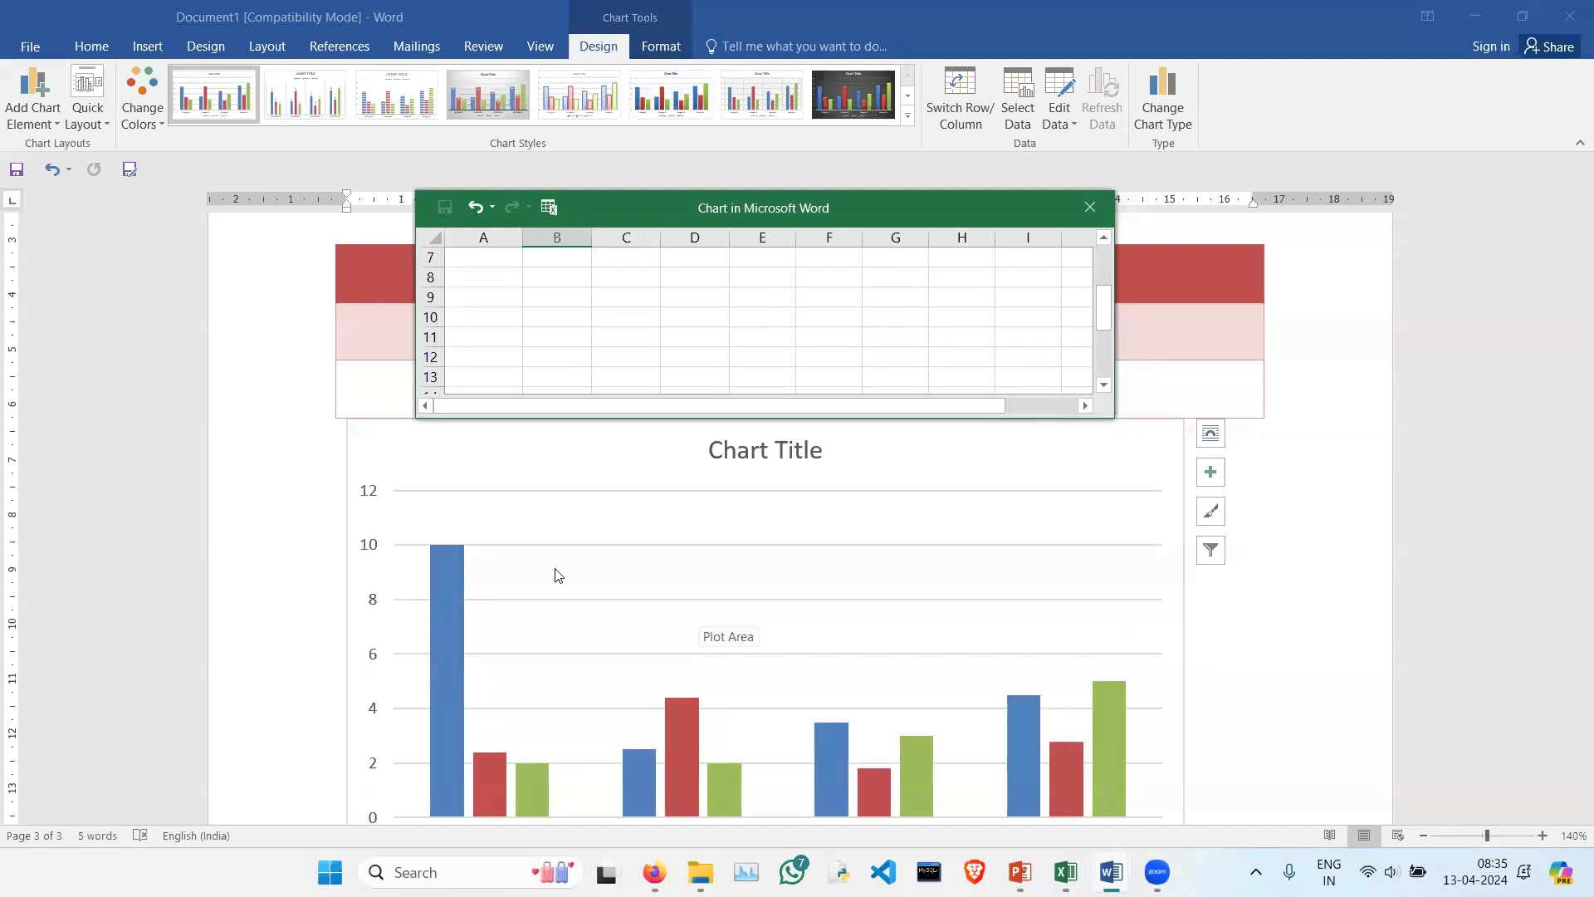
pyautogui.scroll(2, 656, 481)
pyautogui.click(614, 297)
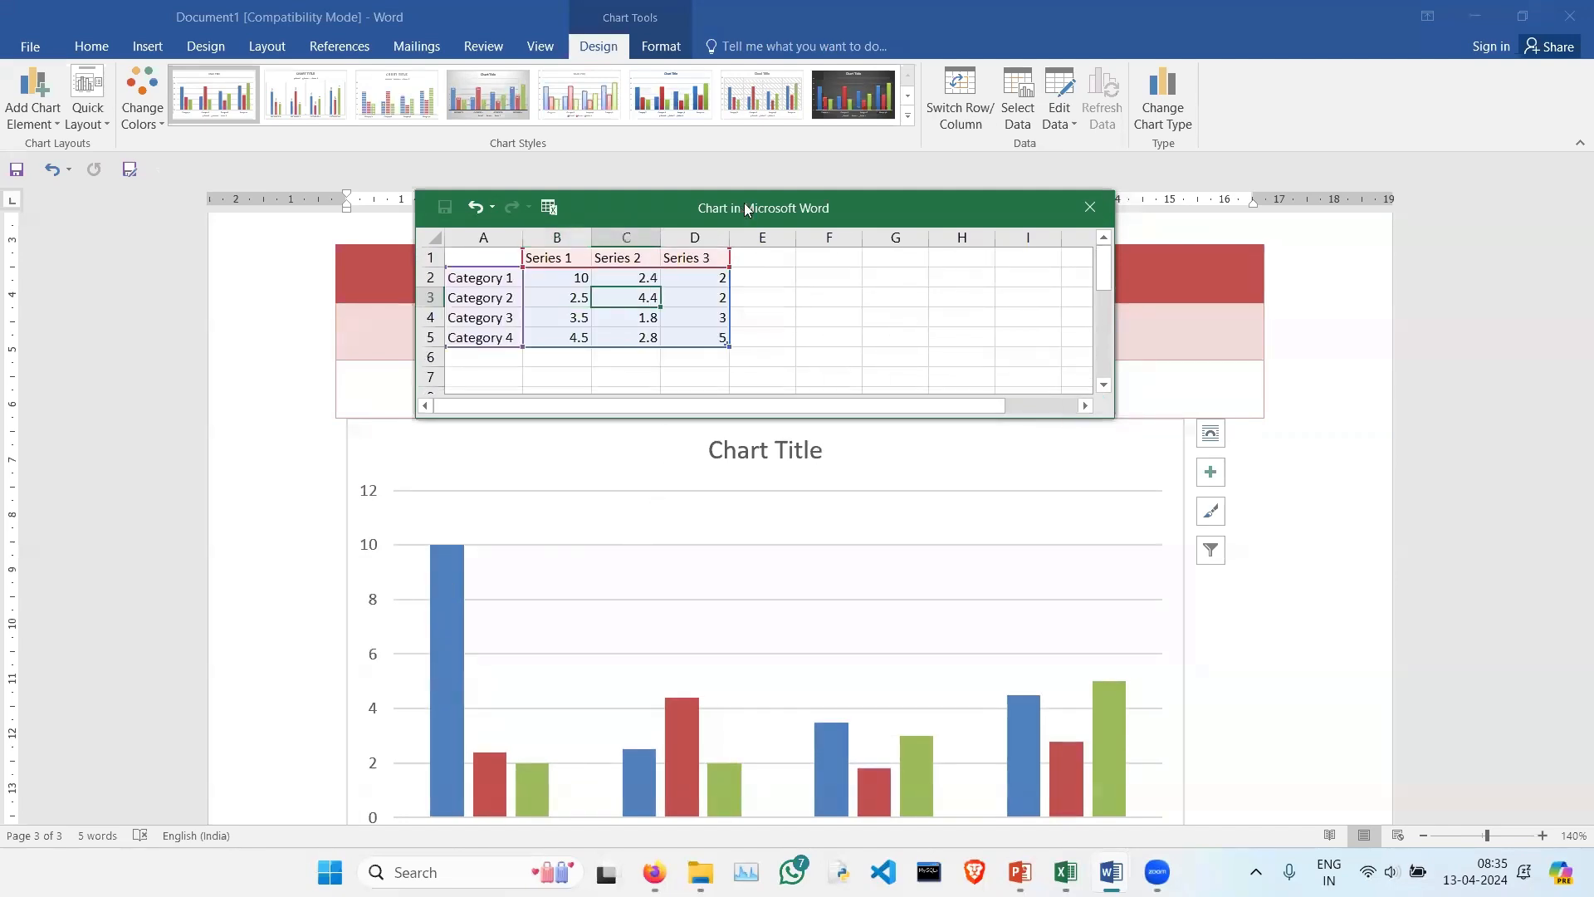
pyautogui.moveTo(745, 209); pyautogui.dragTo(783, 120)
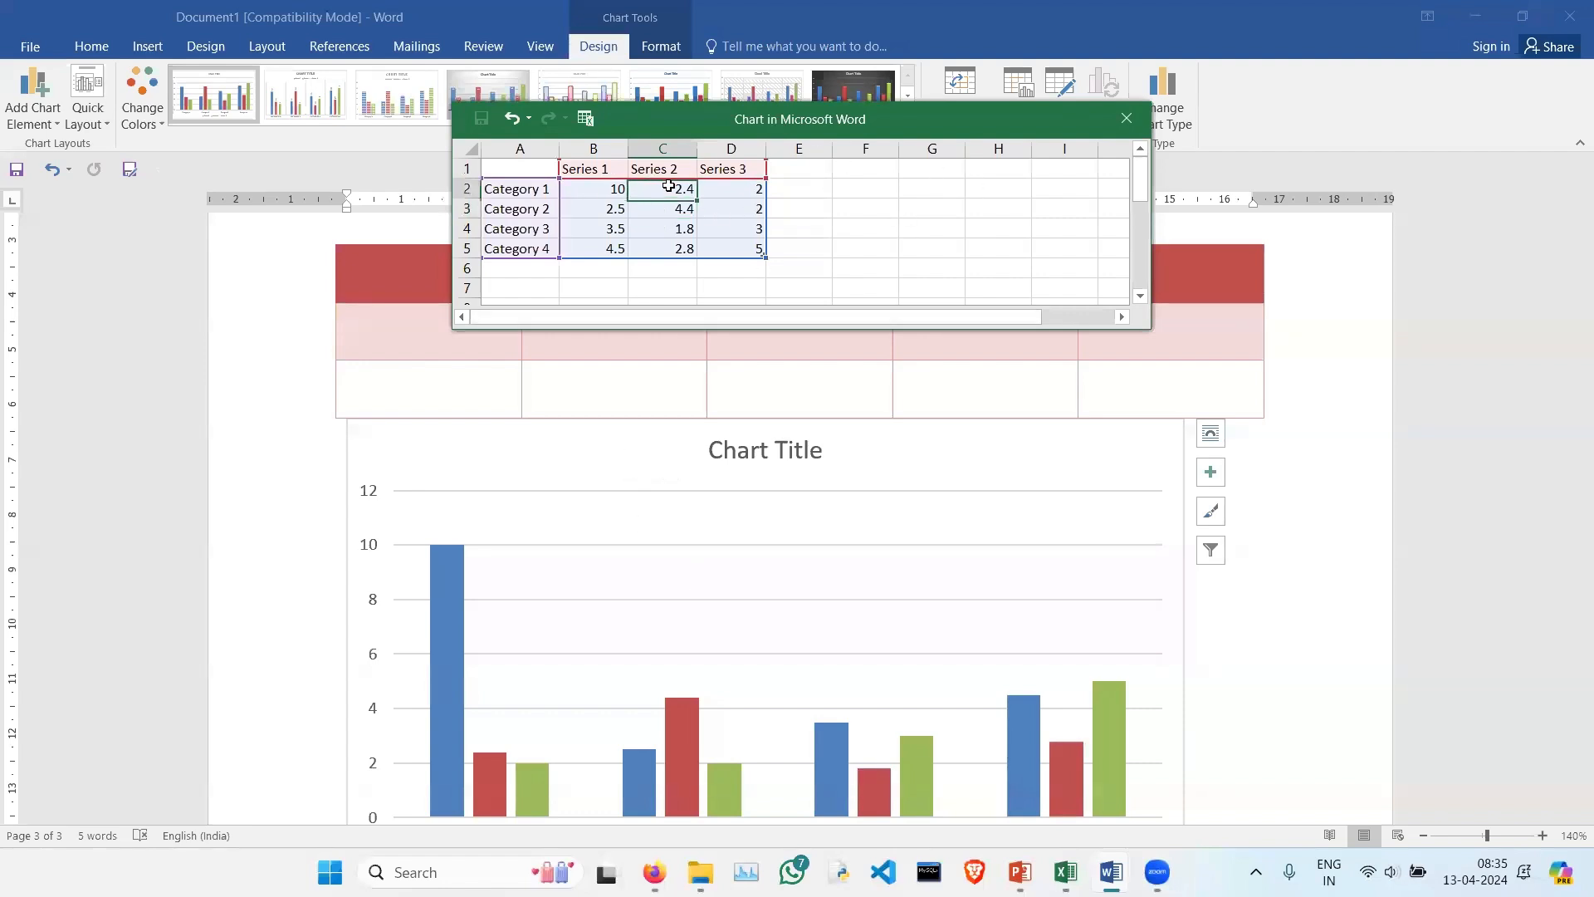
pyautogui.click(617, 210)
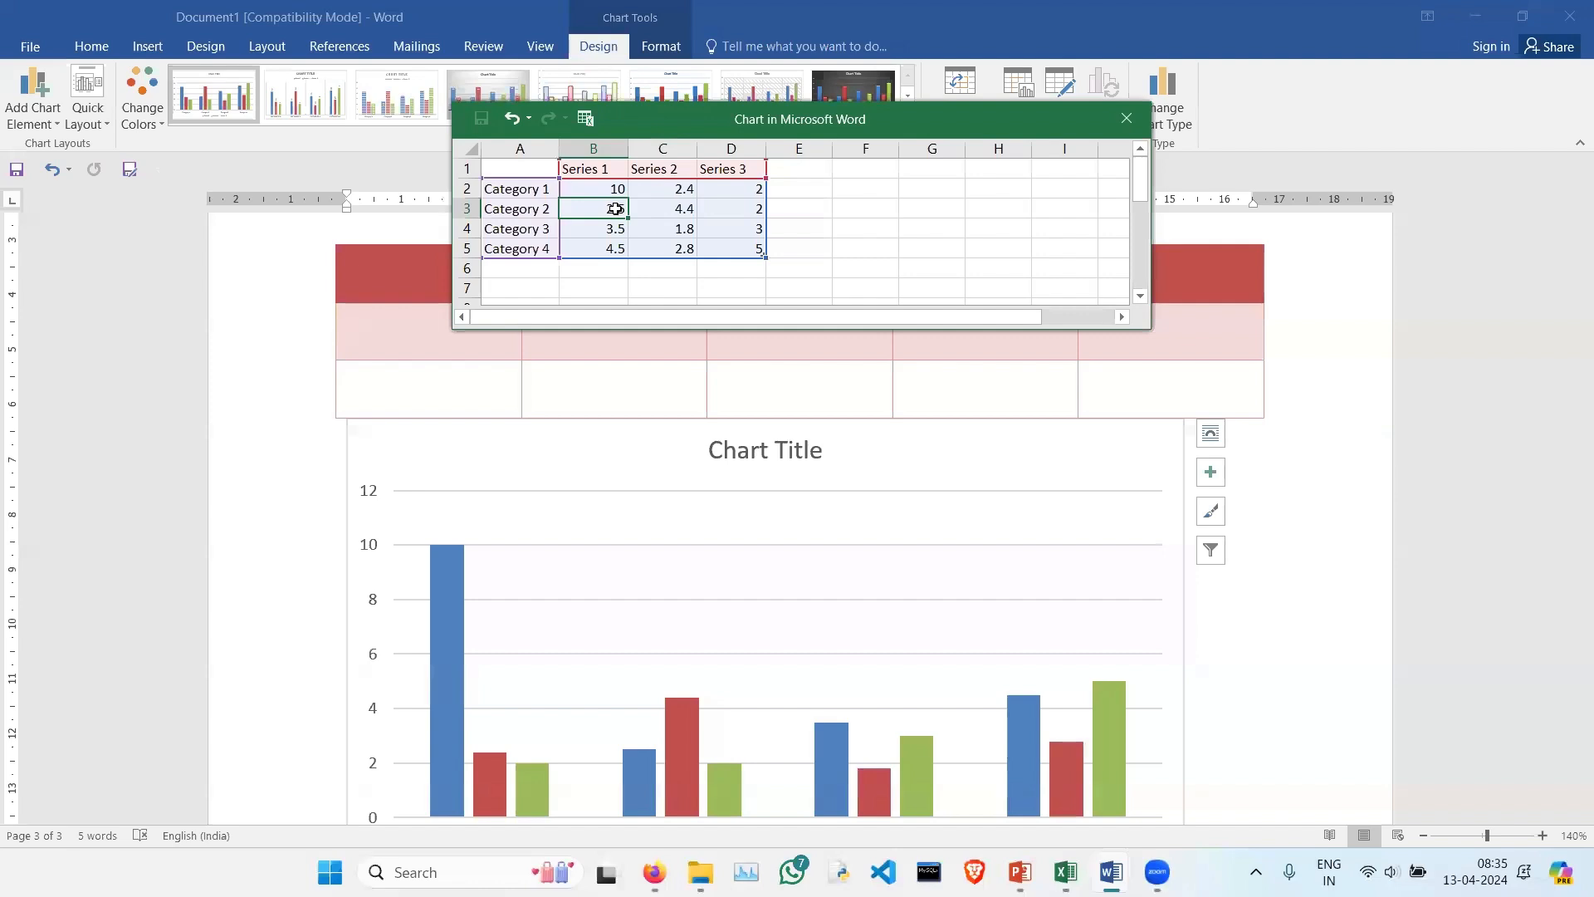
pyautogui.write('15')
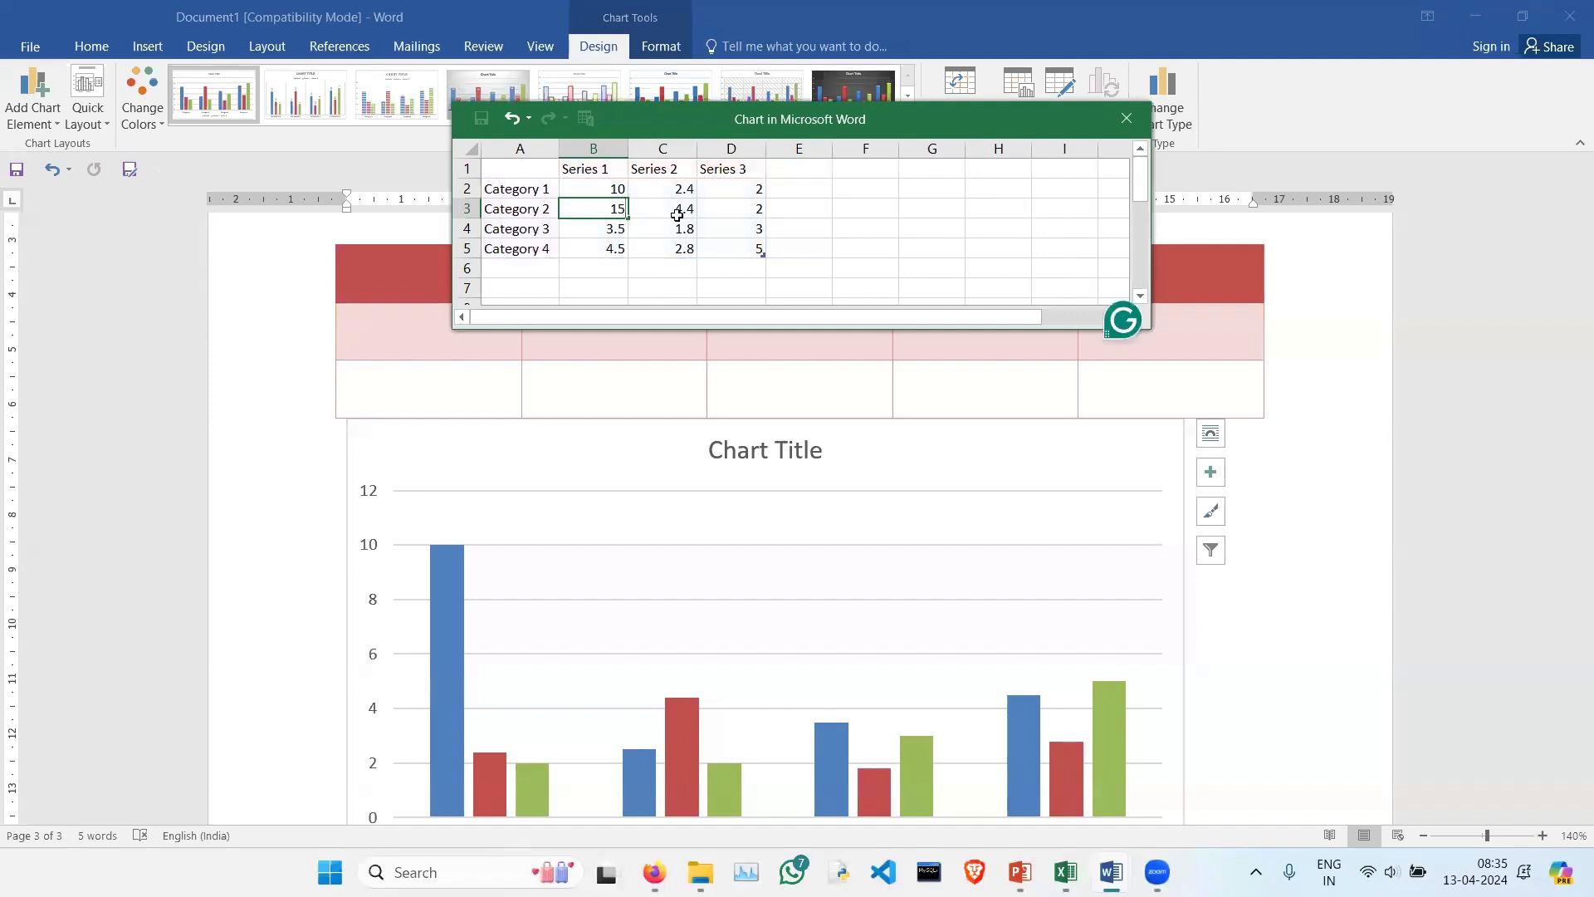
pyautogui.press('Return')
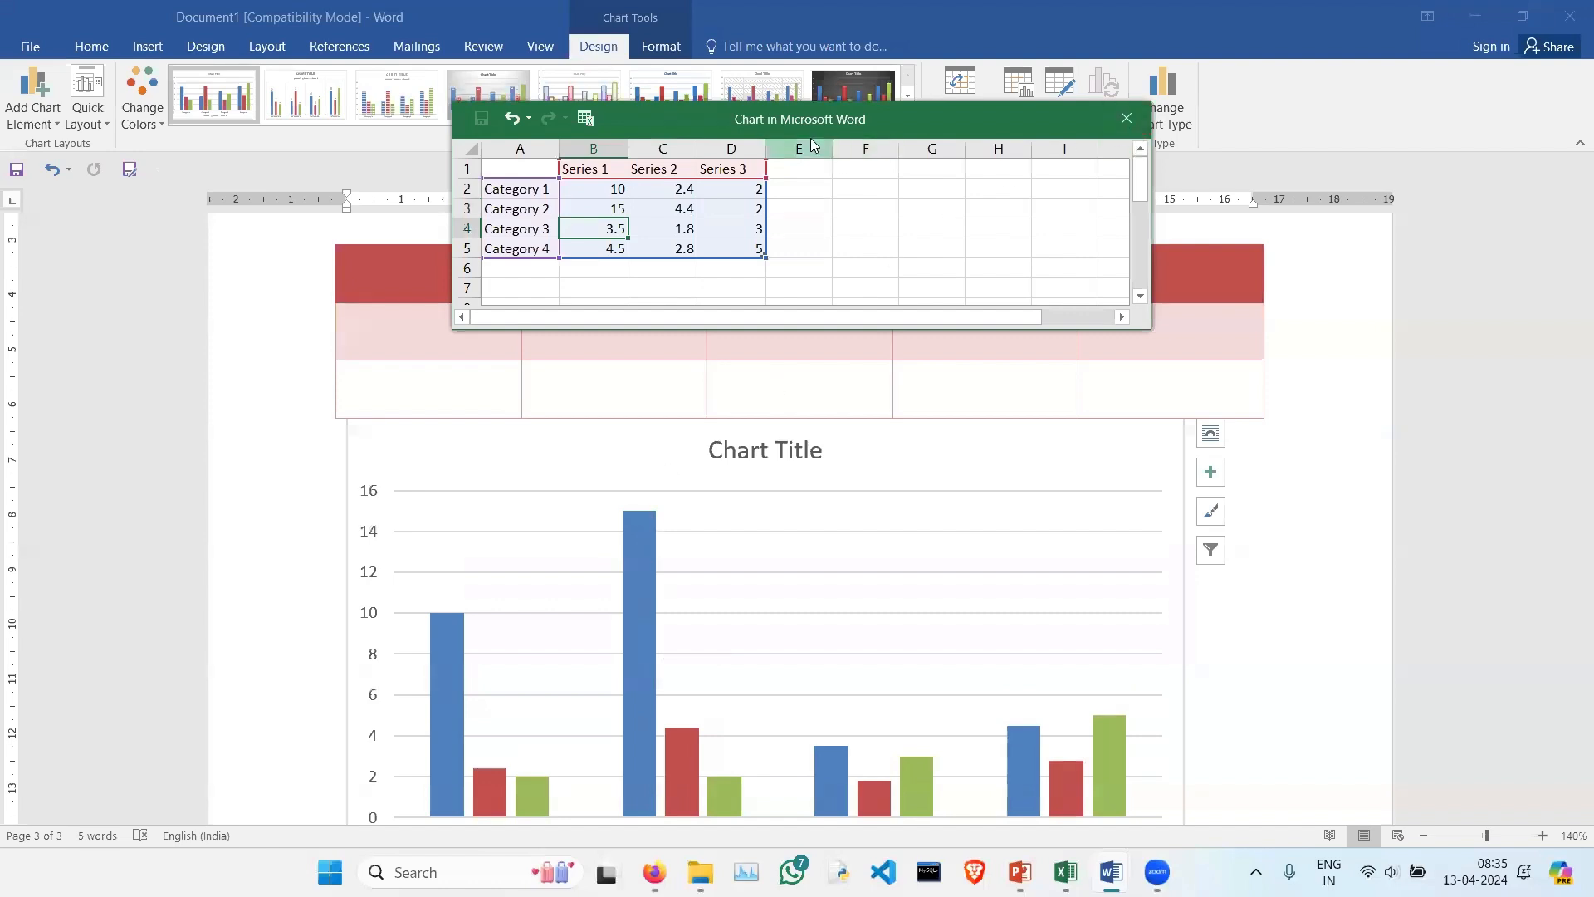
# Step: Apply the dark-background chart style to the column chart and close its data sheet
pyautogui.moveTo(801, 133); pyautogui.dragTo(657, 236)
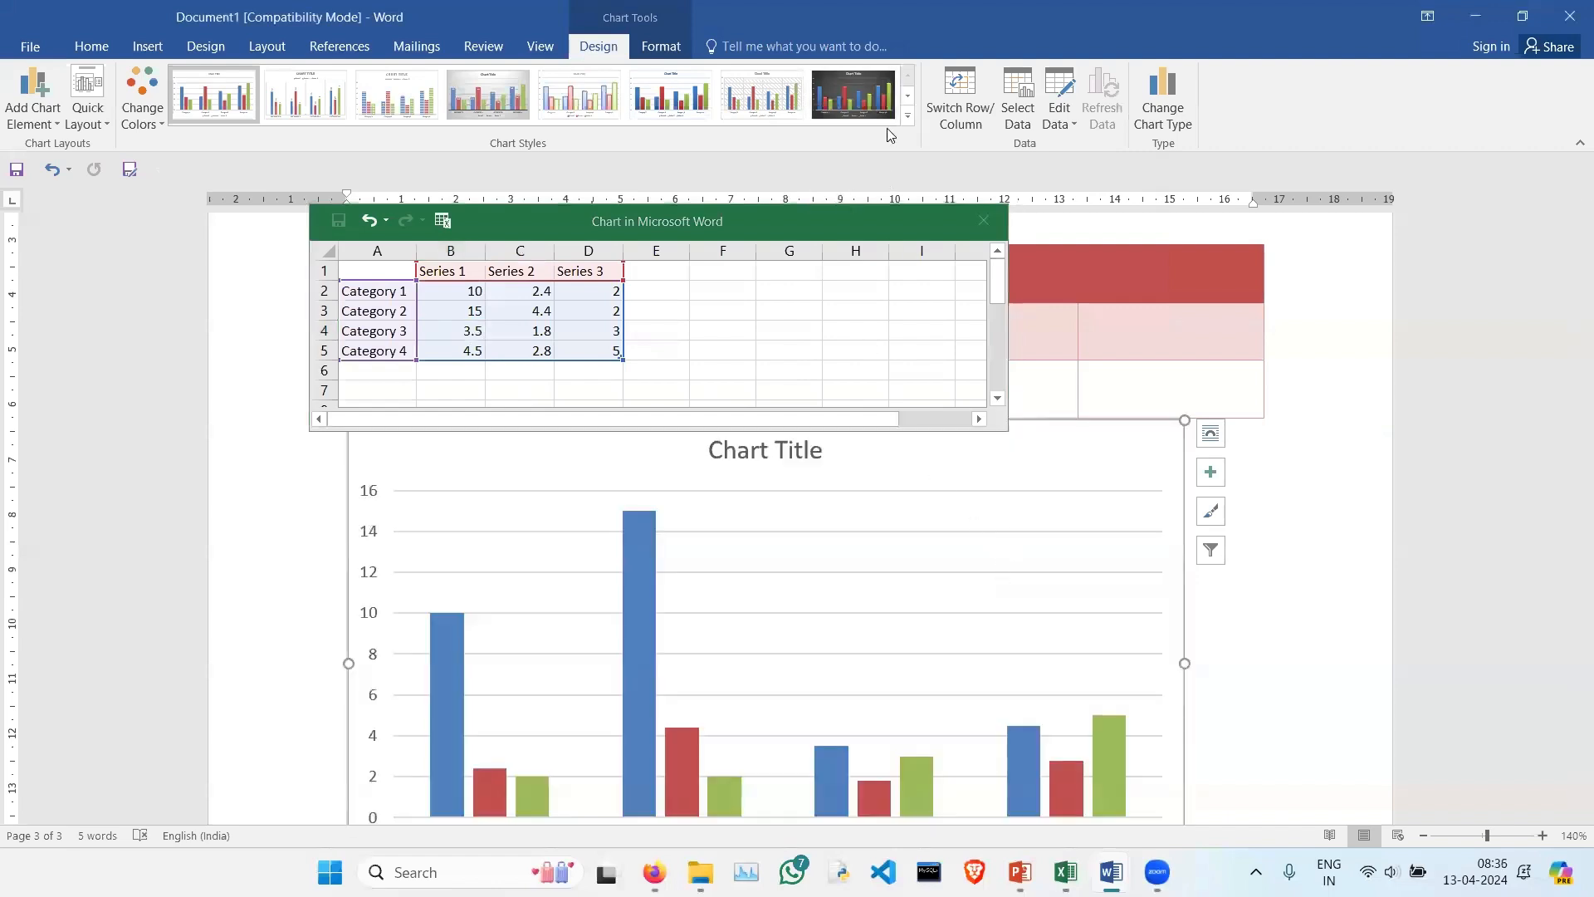
pyautogui.click(872, 102)
pyautogui.scroll(-2, 1298, 614)
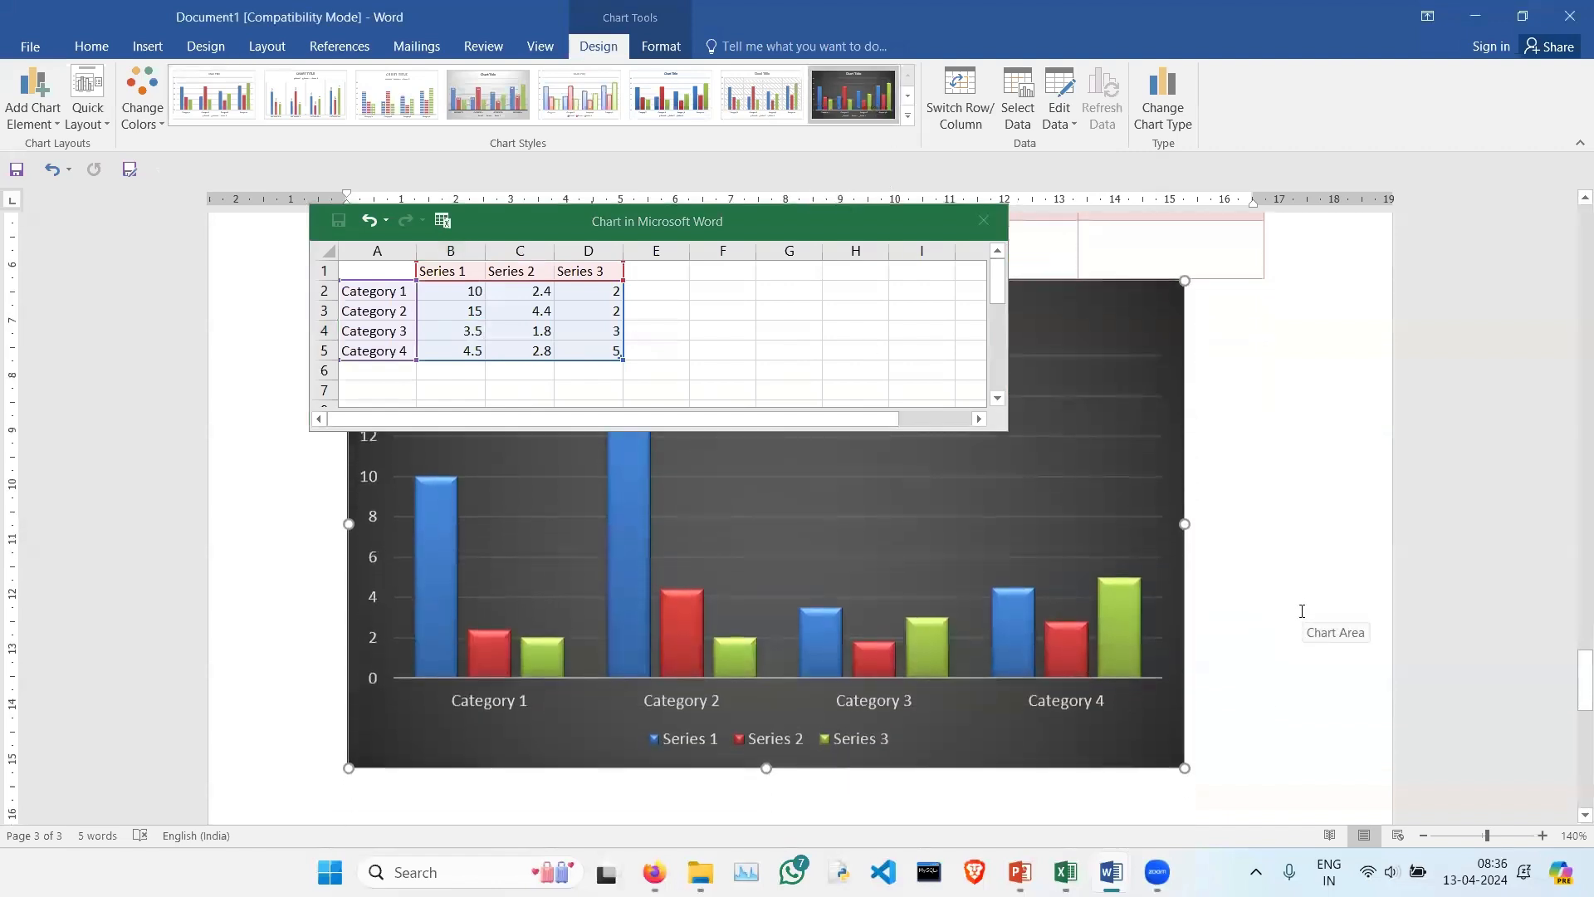
pyautogui.doubleClick(947, 221)
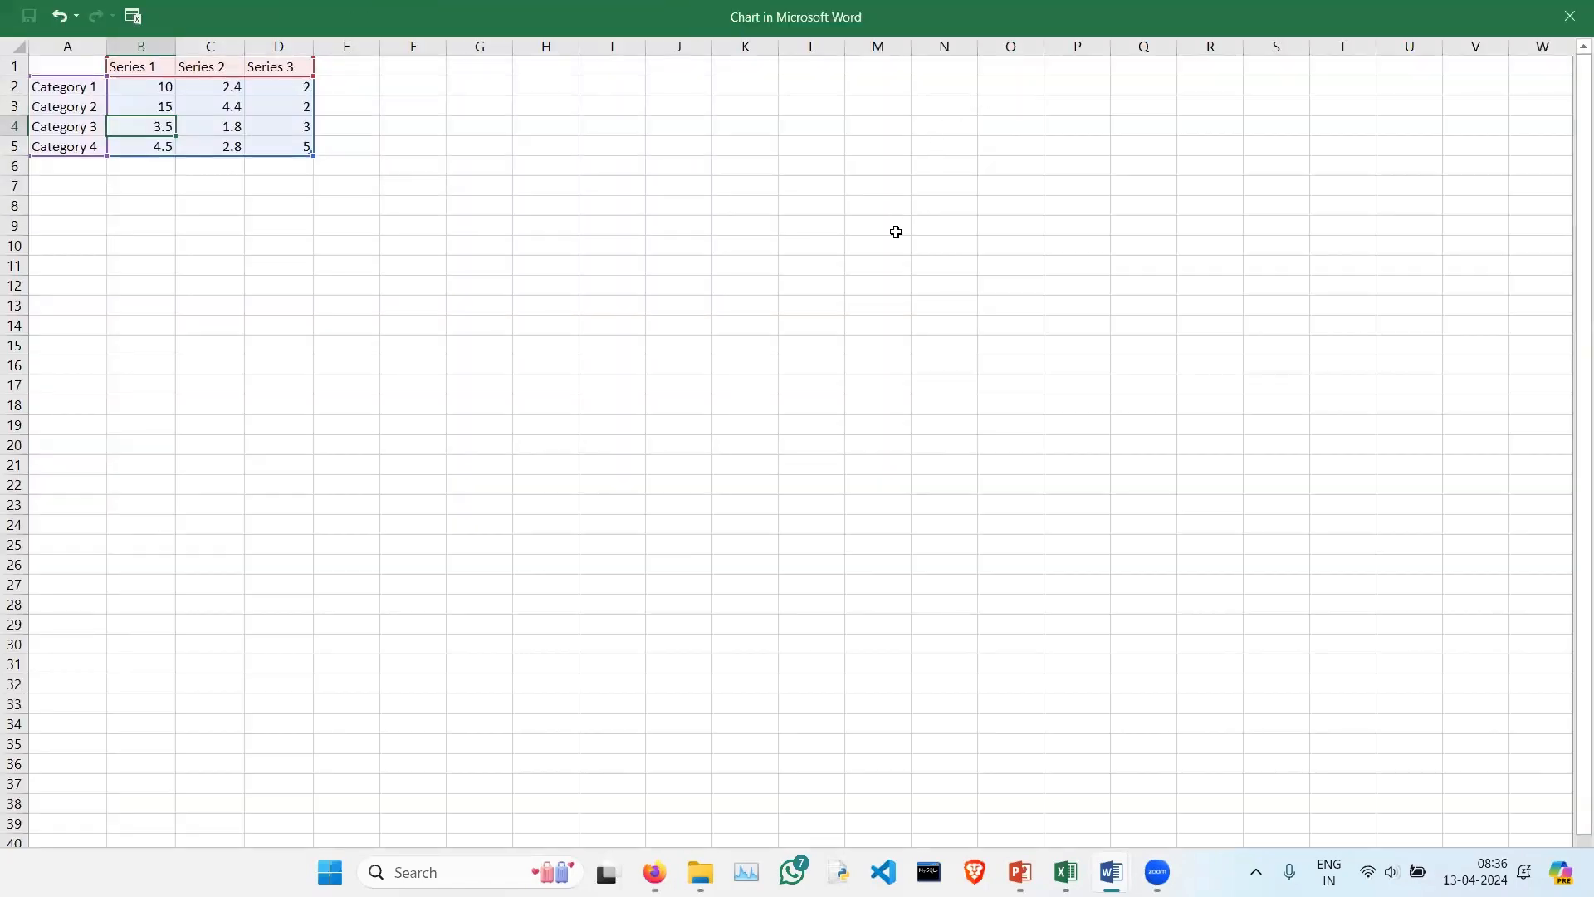
pyautogui.click(1570, 10)
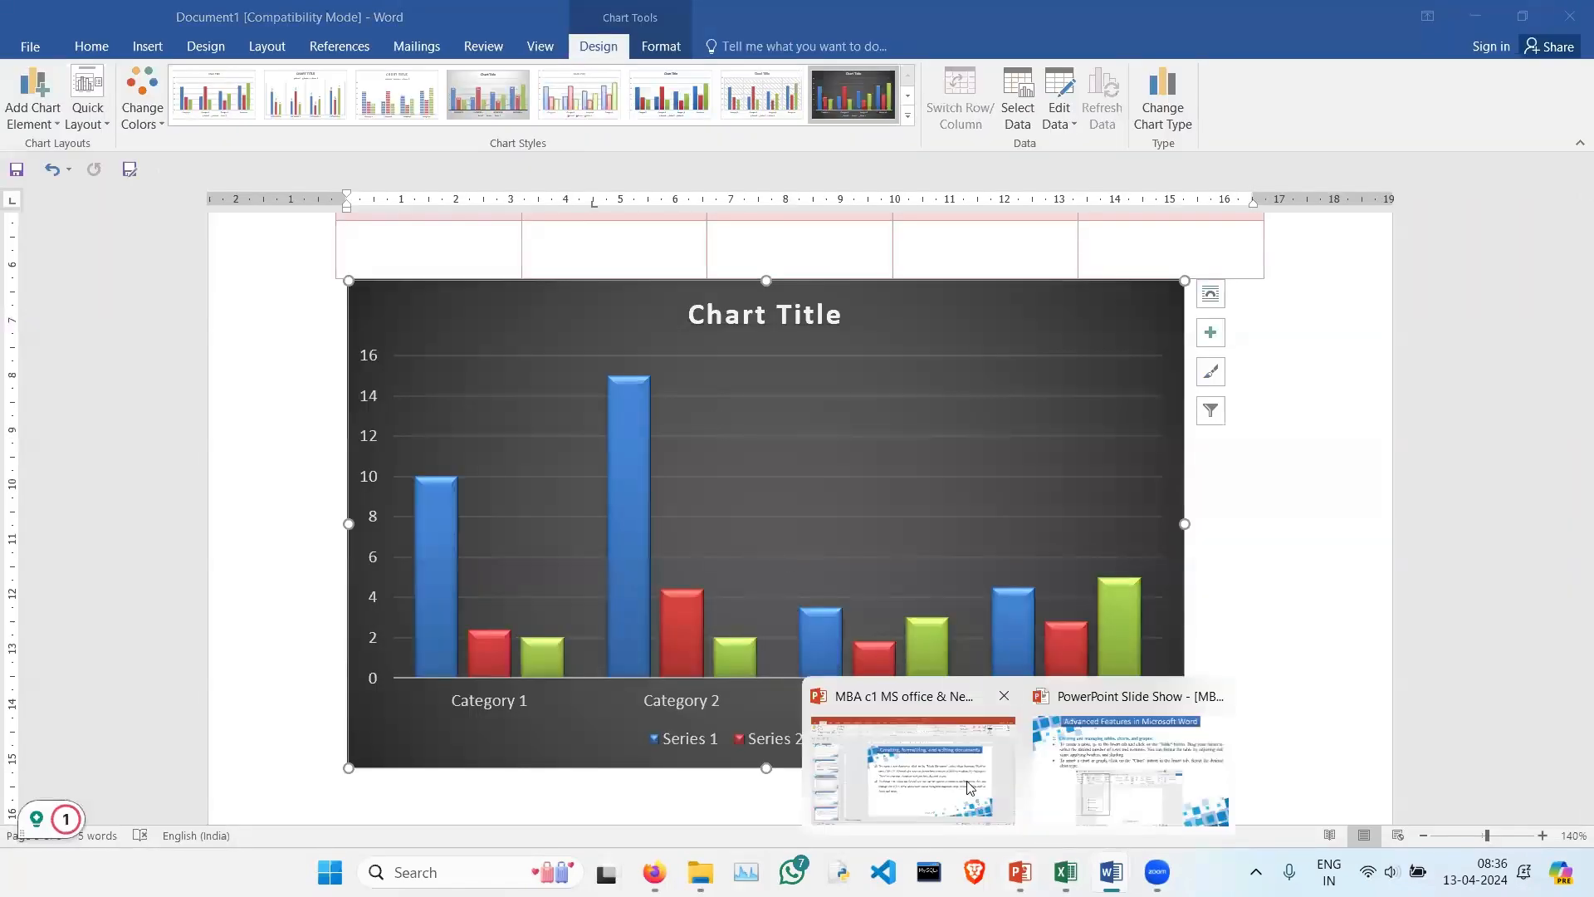
# Step: Switch to the PowerPoint slide show and advance to the Quick Q & A slide about reversing or repeating actions
pyautogui.click(909, 731)
pyautogui.moveTo(1021, 872)
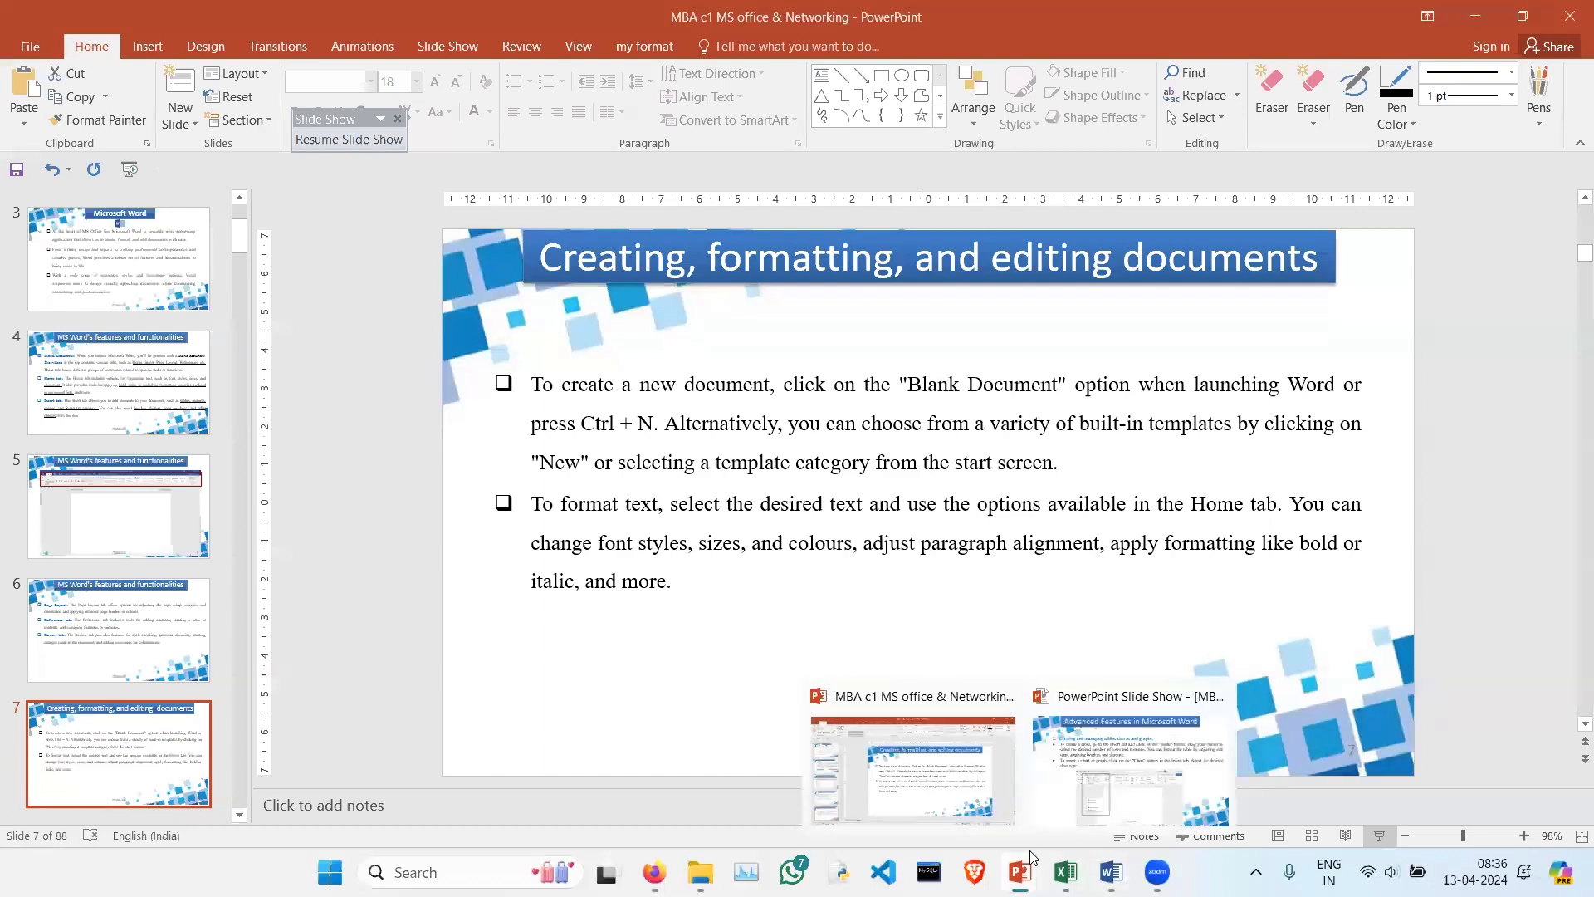
pyautogui.click(1105, 795)
pyautogui.click(1077, 658)
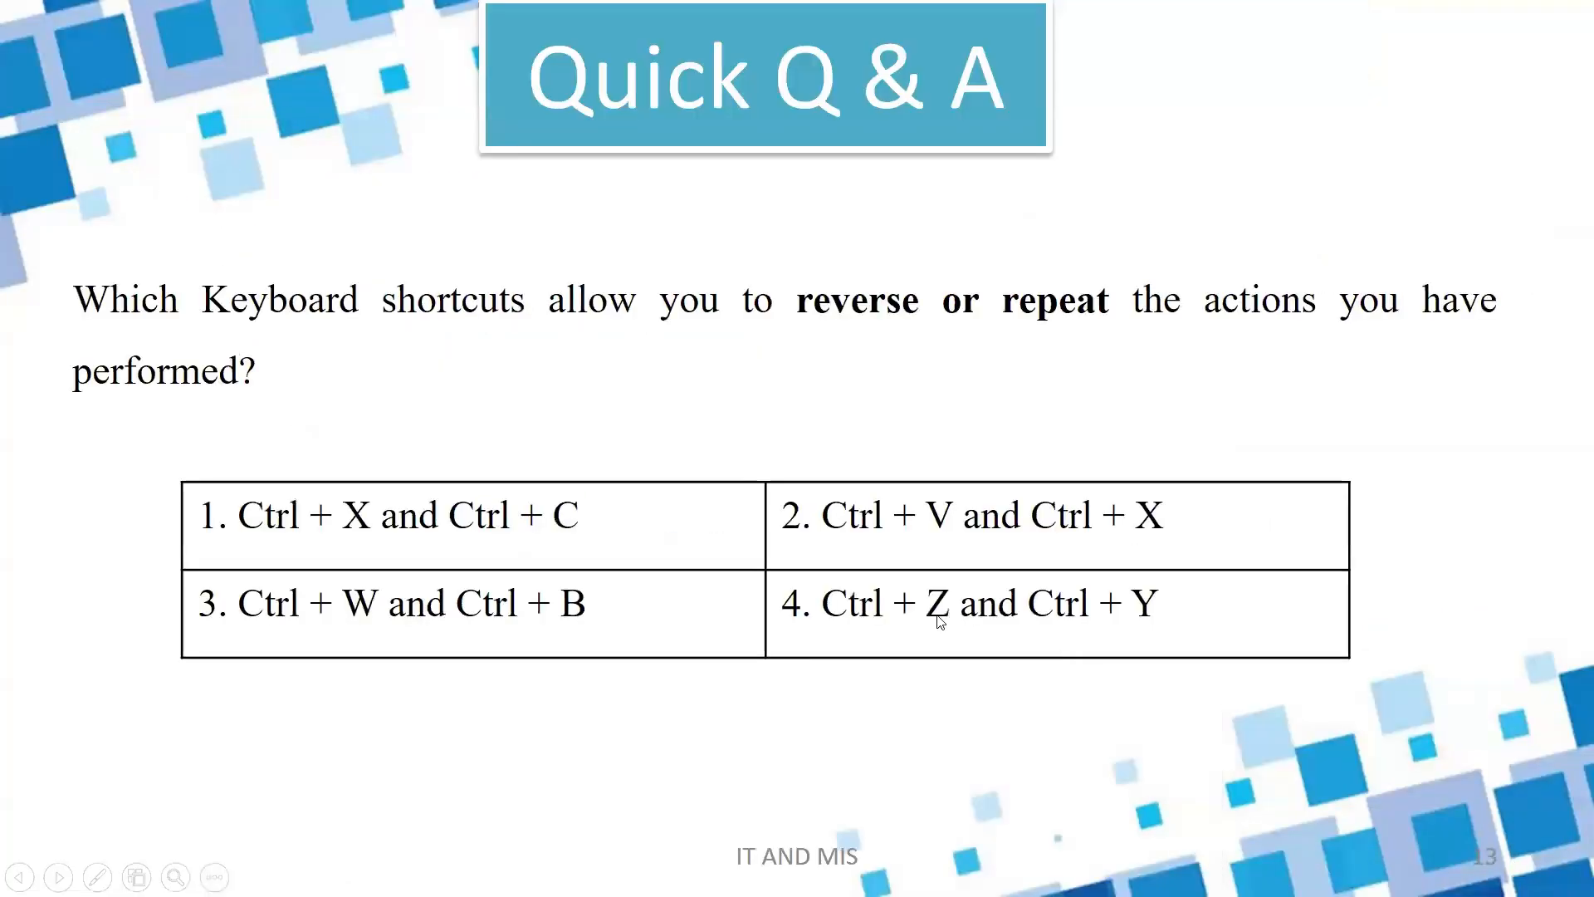